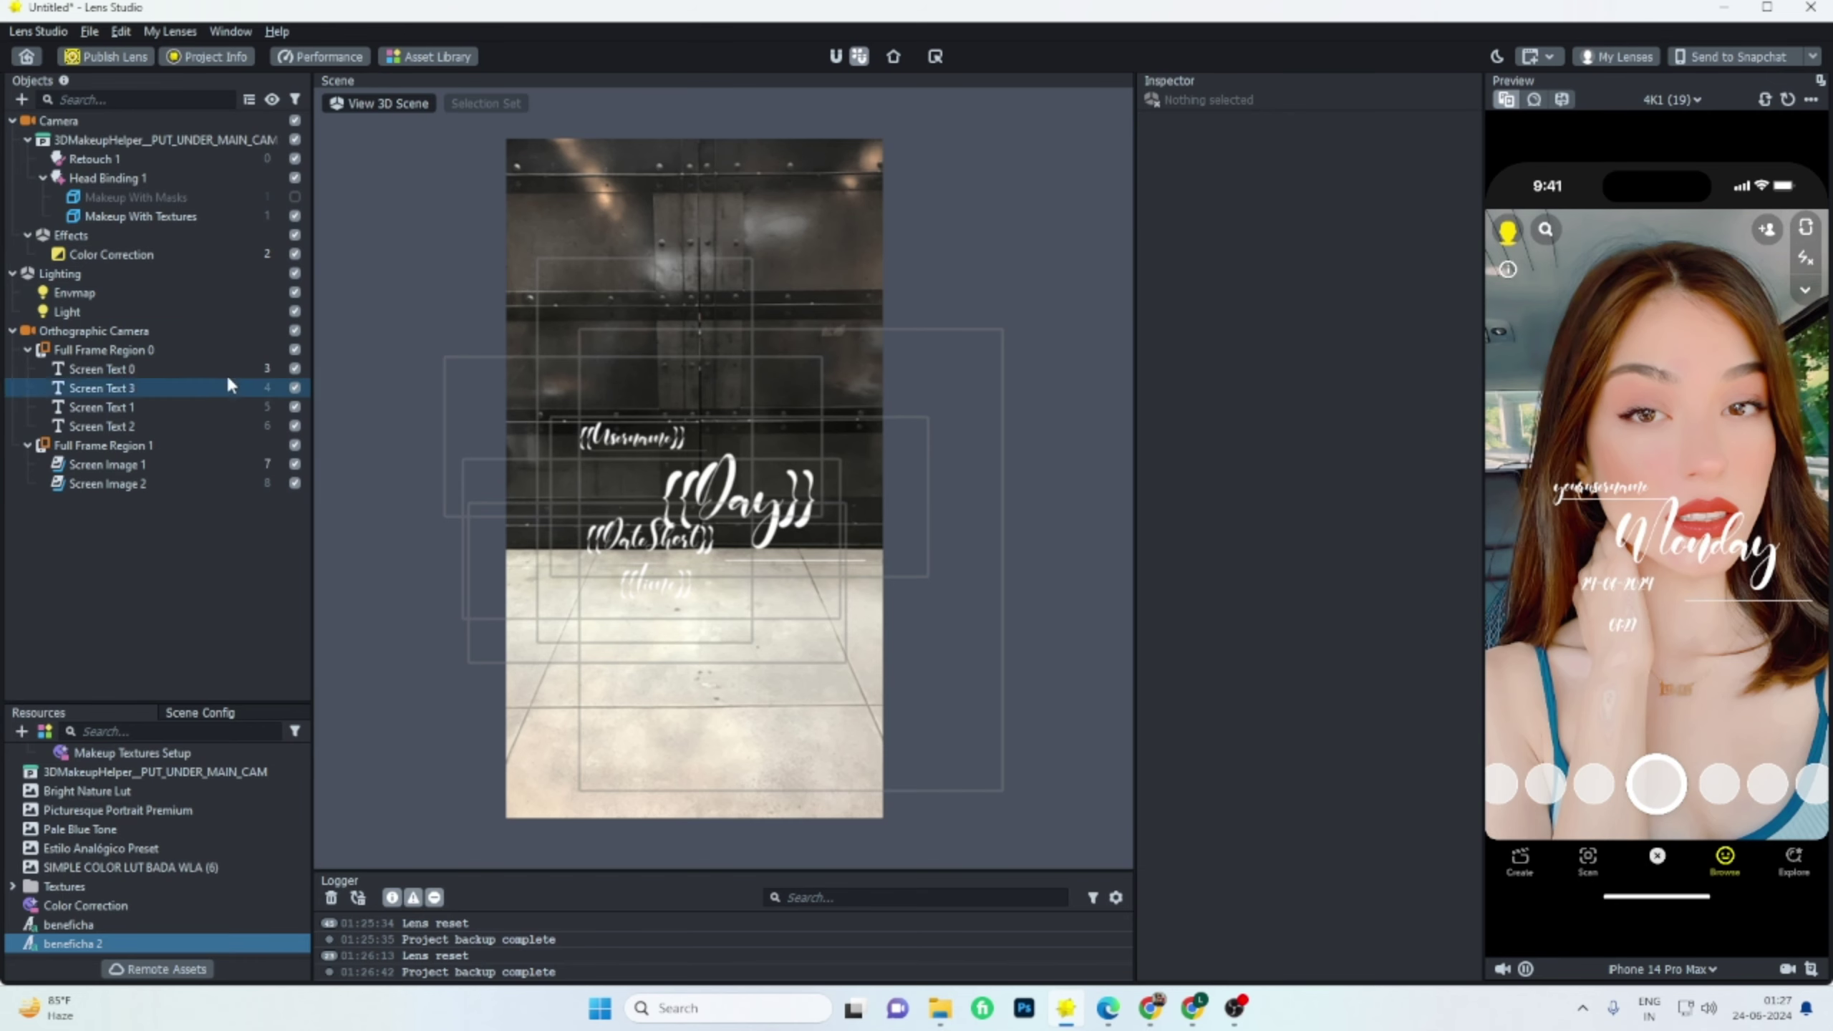
{"action": "left_click", "coordinate": [226, 369]}
{"action": "left_click", "coordinate": [173, 388]}
{"action": "left_click", "coordinate": [178, 367]}
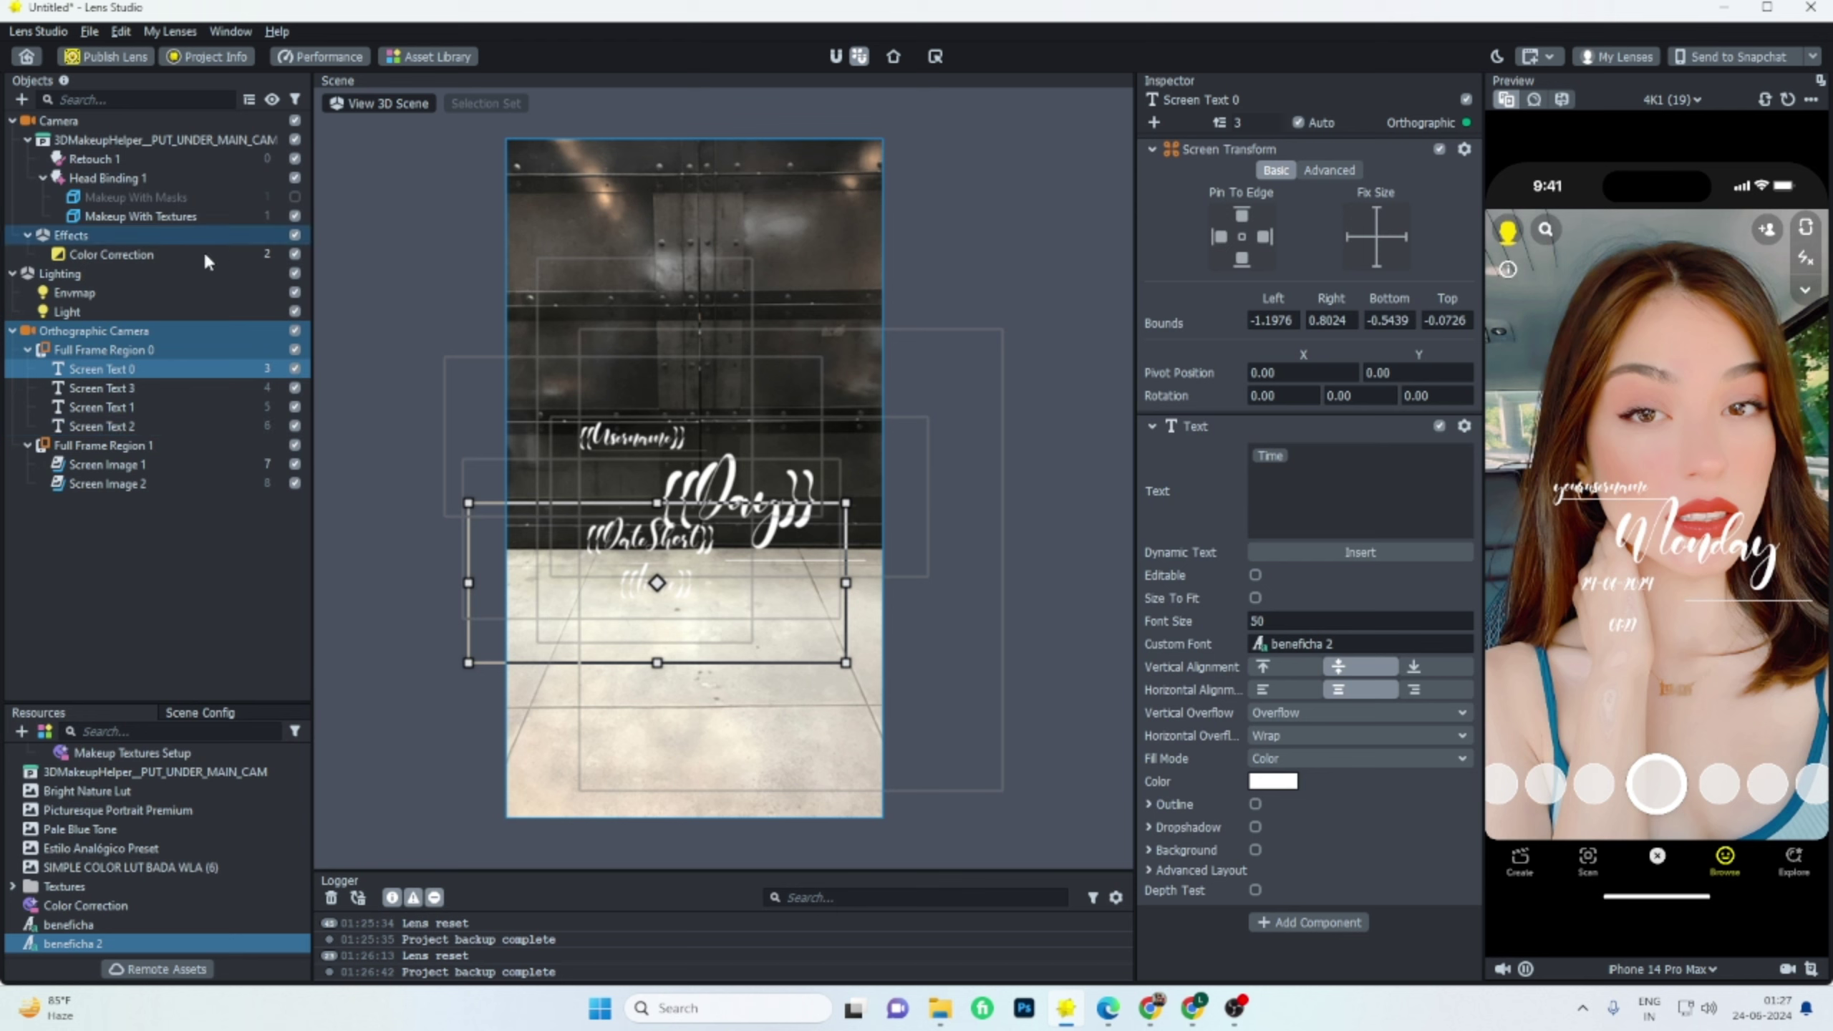
{"action": "left_click", "coordinate": [133, 530]}
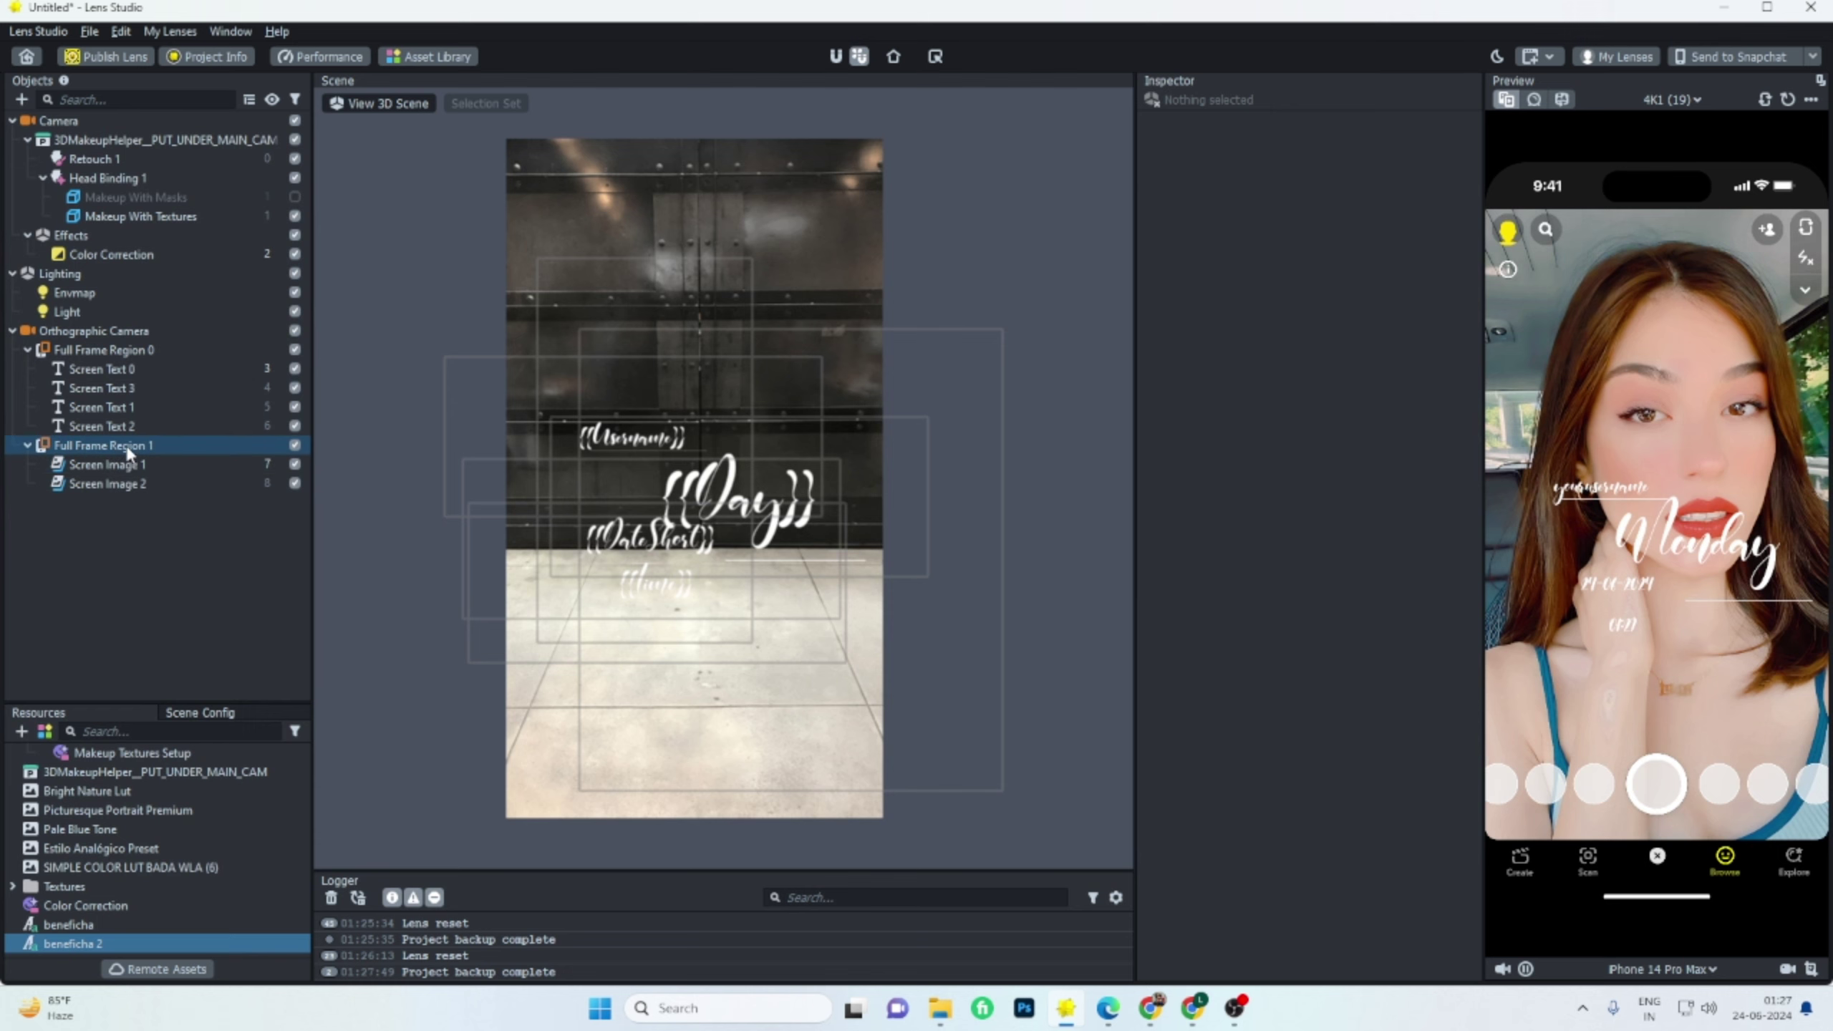
Delete Full Frame Region 1, Full Frame Region 0 and the Orthographic Camera from the scene objects.
{"action": "left_click", "coordinate": [124, 445]}
{"action": "key", "text": "Delete"}
{"action": "left_click", "coordinate": [116, 353]}
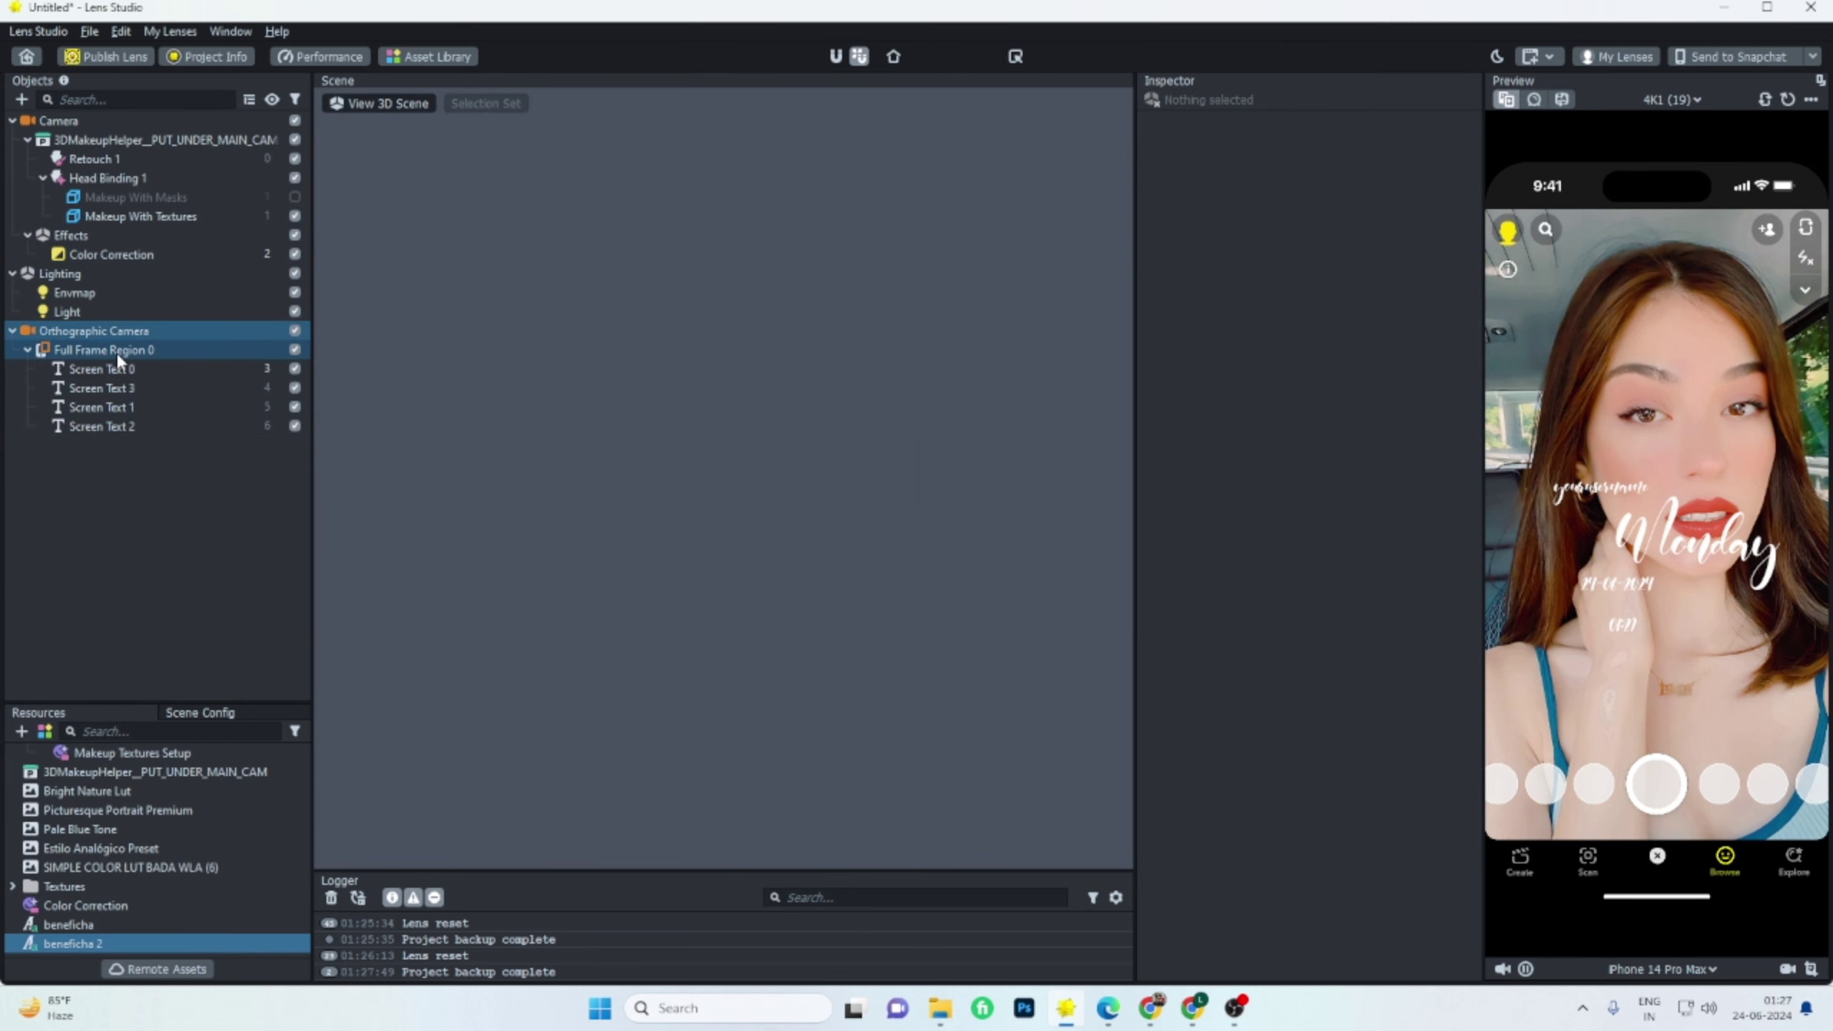
{"action": "key", "text": "Delete"}
{"action": "key", "text": "Delete"}
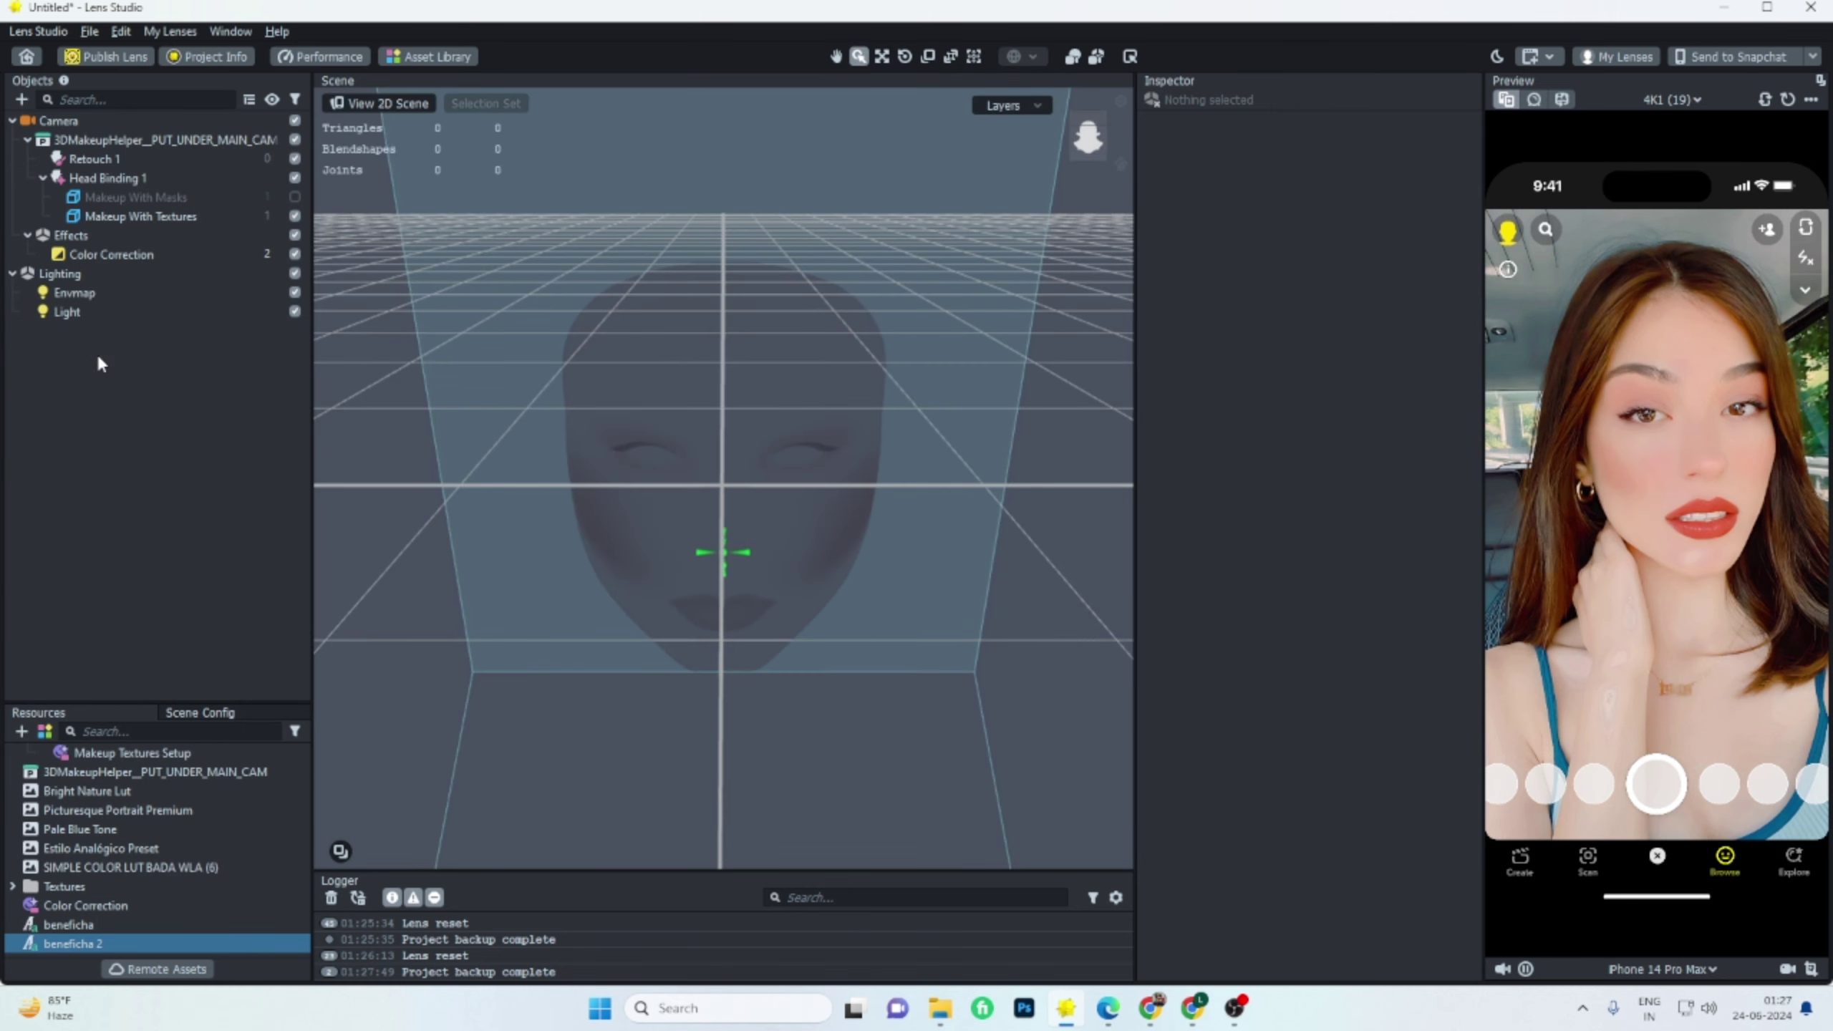
Delete the Effects object and the old 3DMakeupHelper__PUT_UNDER_MAIN_CAM object from under the Camera.
{"action": "left_click", "coordinate": [107, 236]}
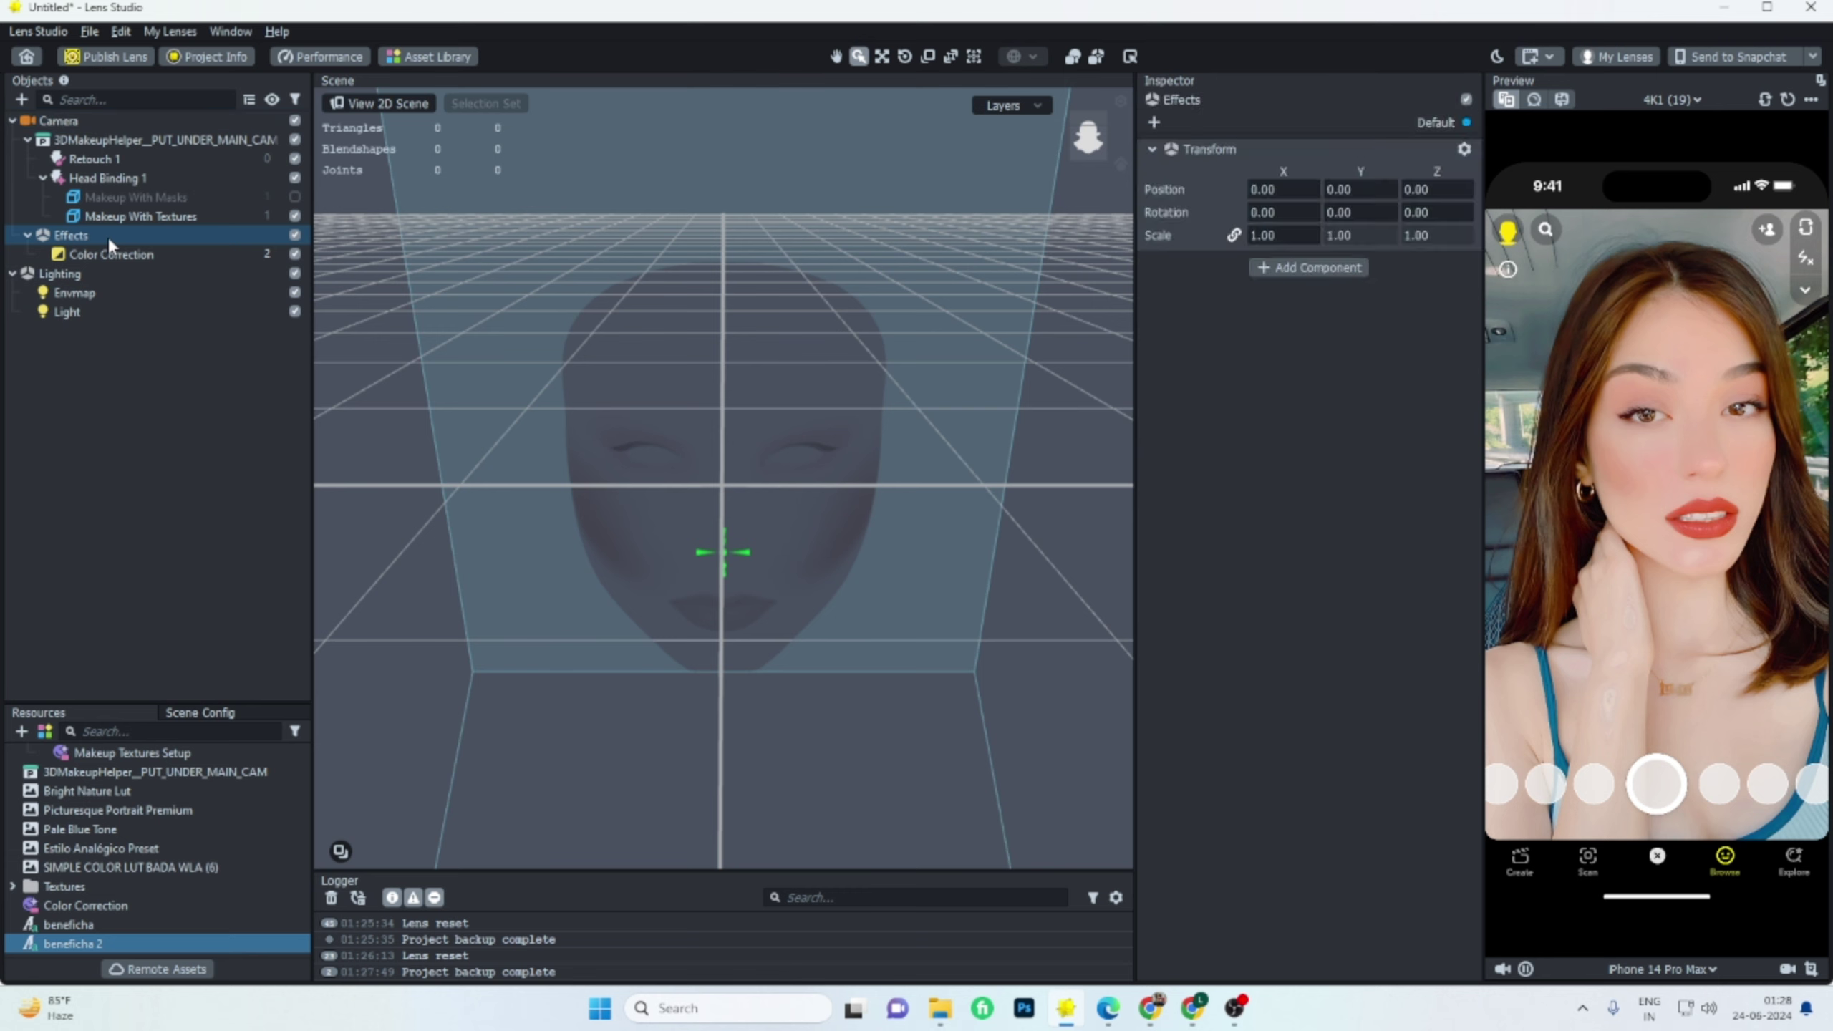
{"action": "key", "text": "Delete"}
{"action": "left_click", "coordinate": [108, 139]}
{"action": "key", "text": "Delete"}
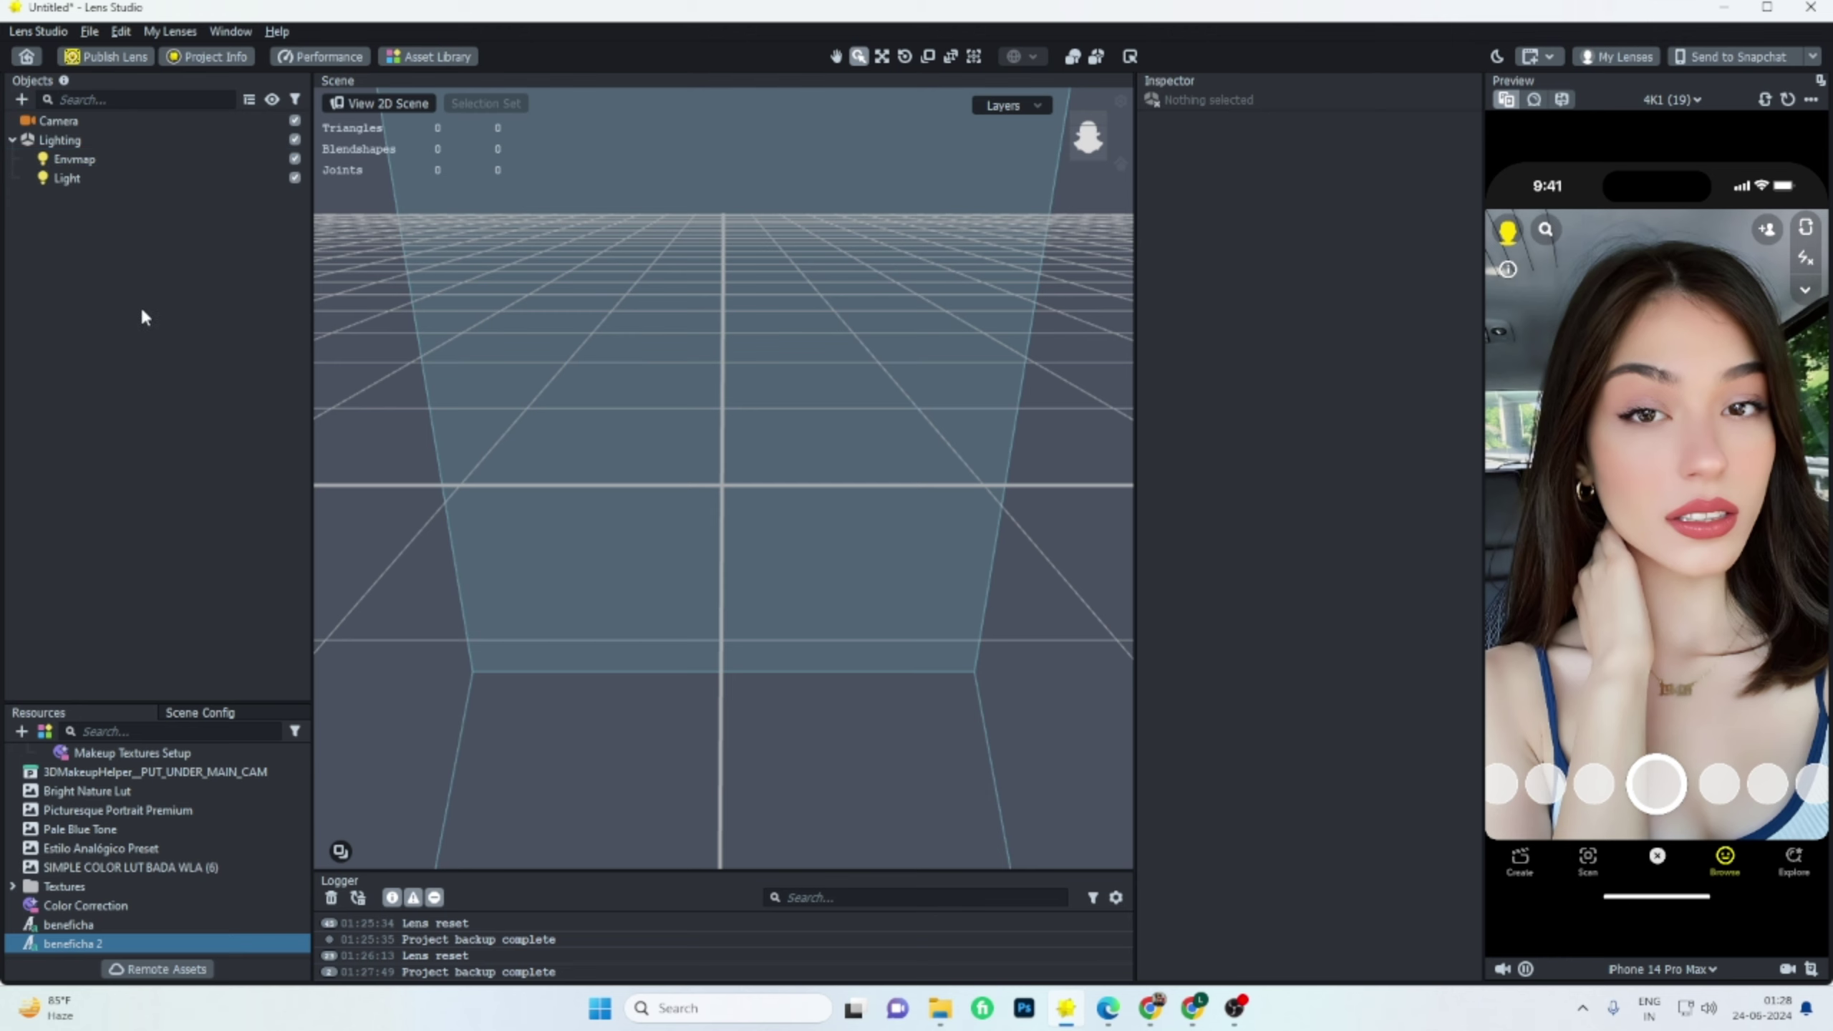
Search the Asset Library for "makeup" and import the 3D Makeup Helper asset.
{"action": "left_click", "coordinate": [429, 57]}
{"action": "left_click", "coordinate": [469, 194]}
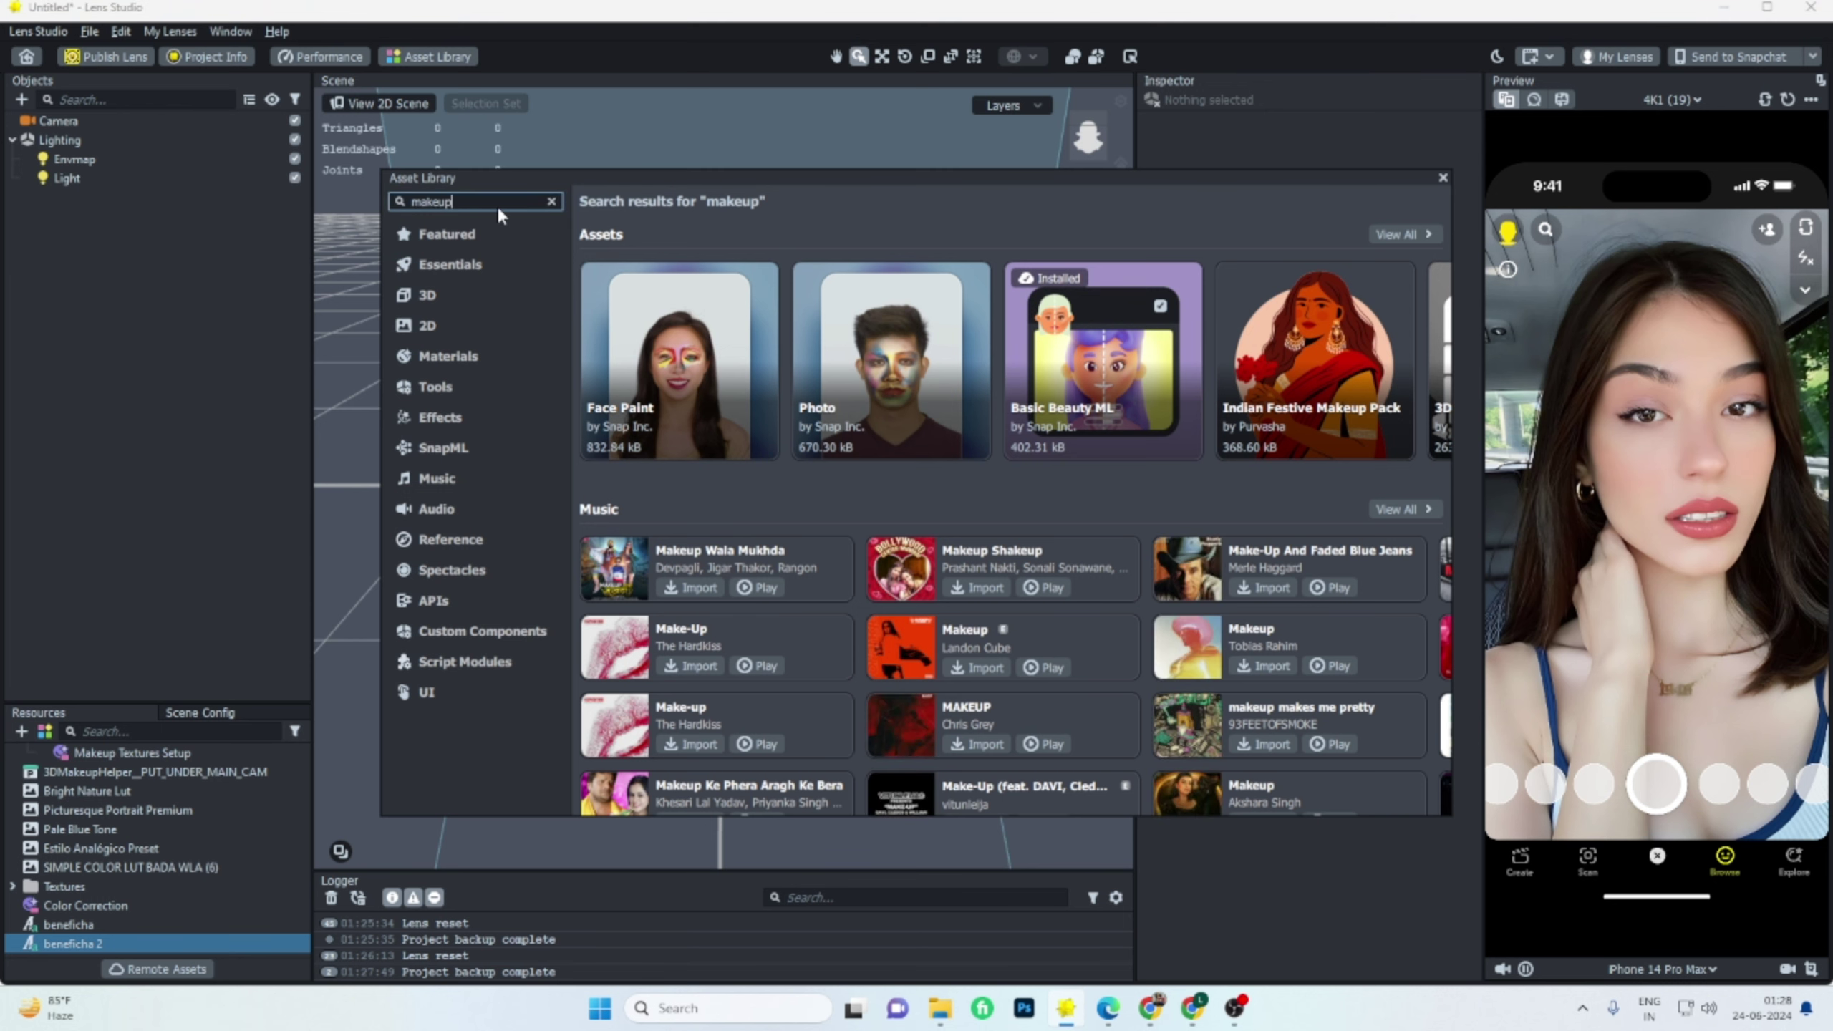
{"action": "left_click", "coordinate": [1400, 235]}
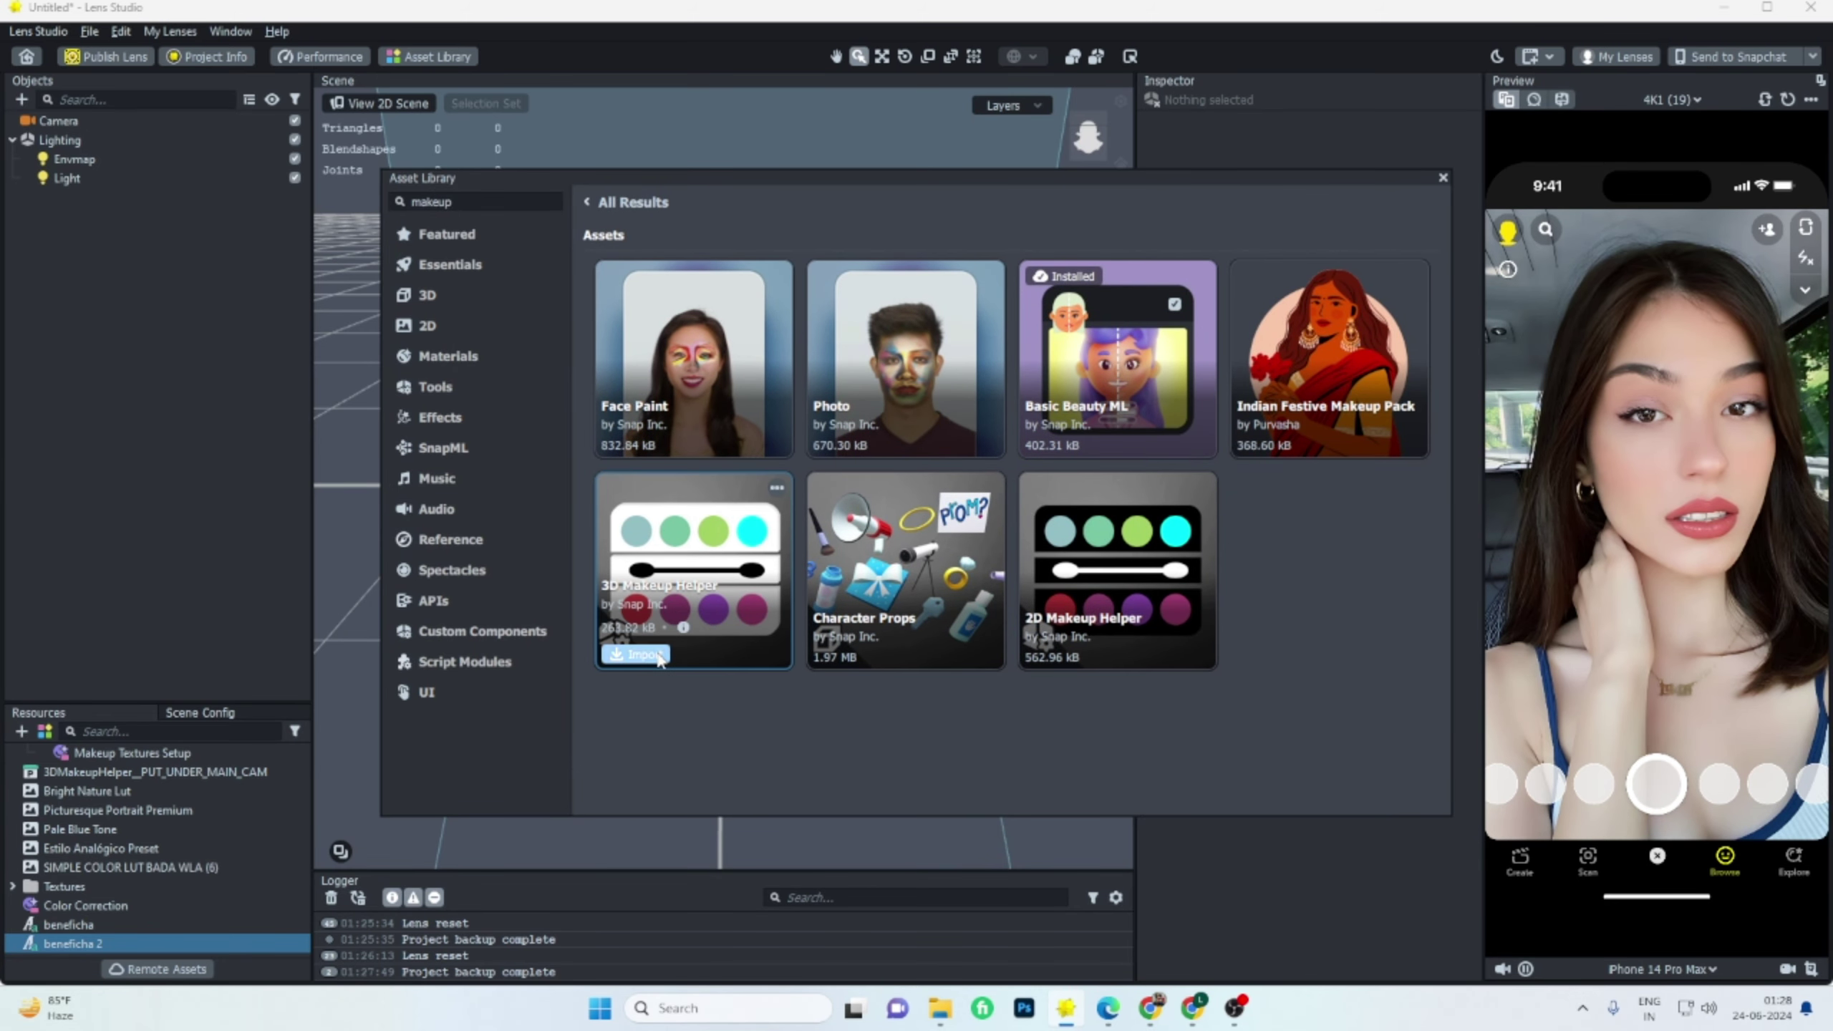
{"action": "left_click", "coordinate": [635, 654]}
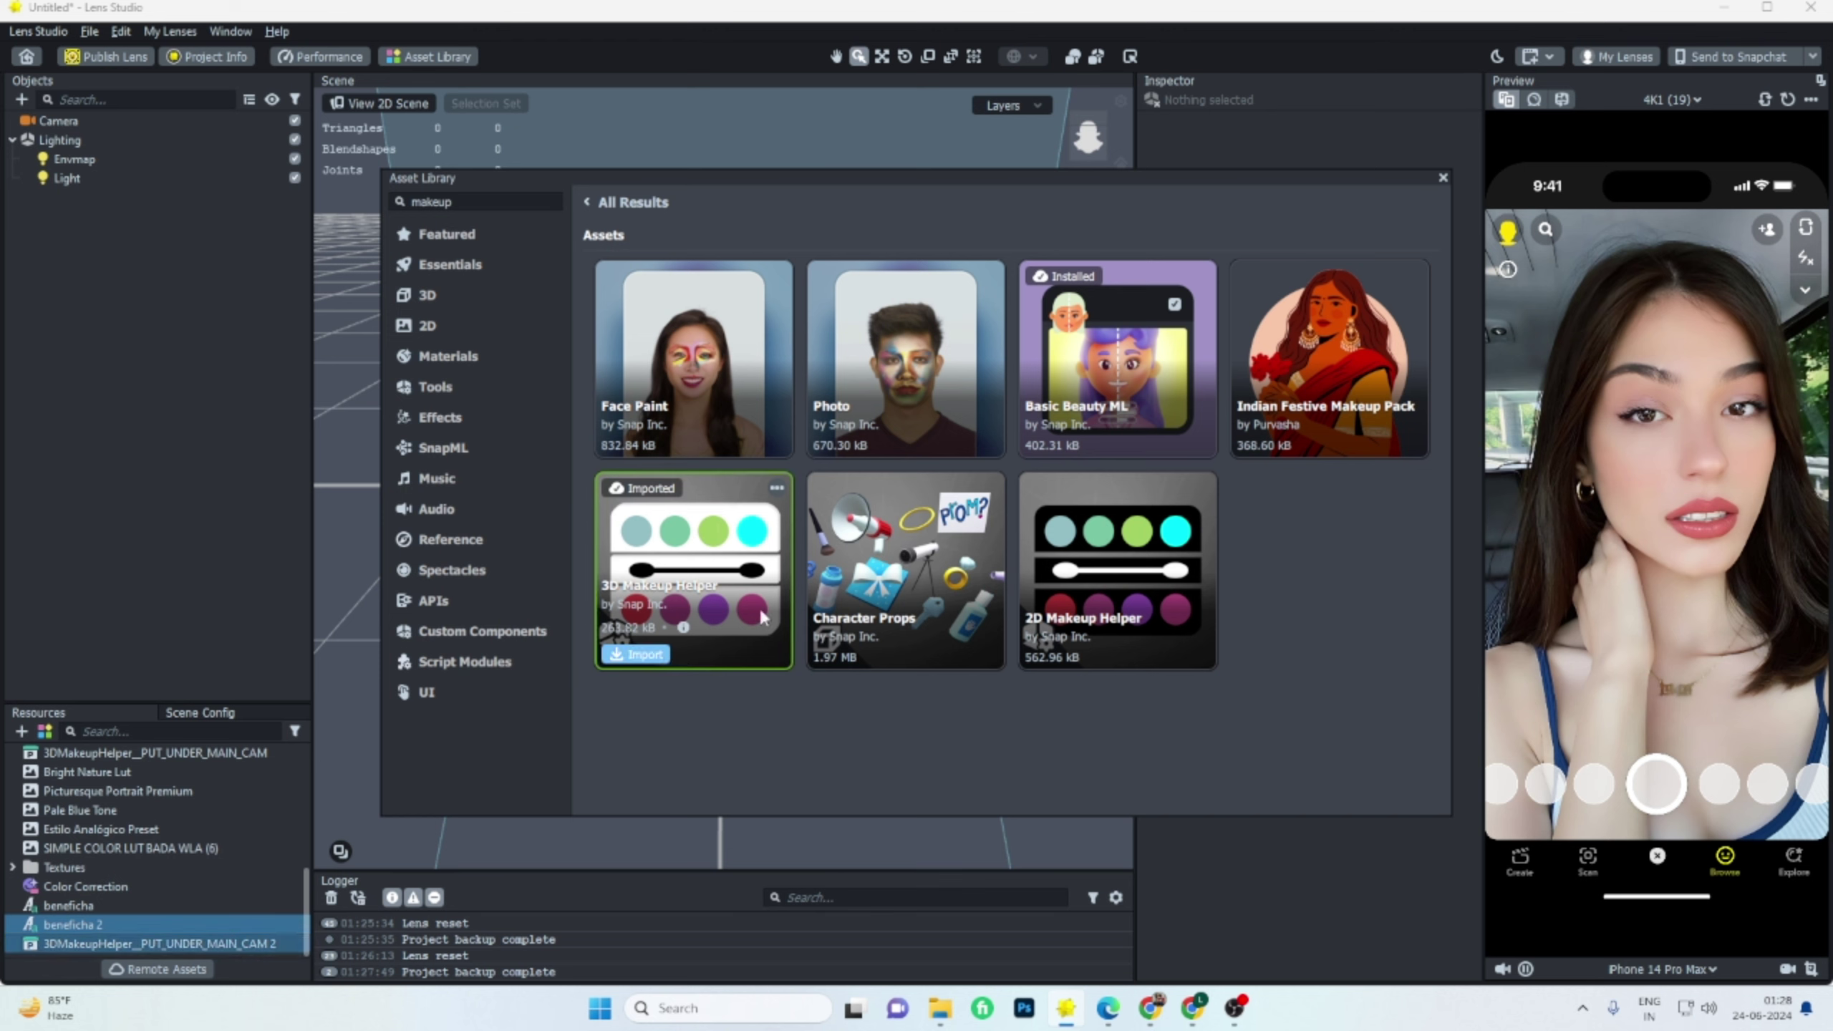
{"action": "left_click", "coordinate": [1439, 180]}
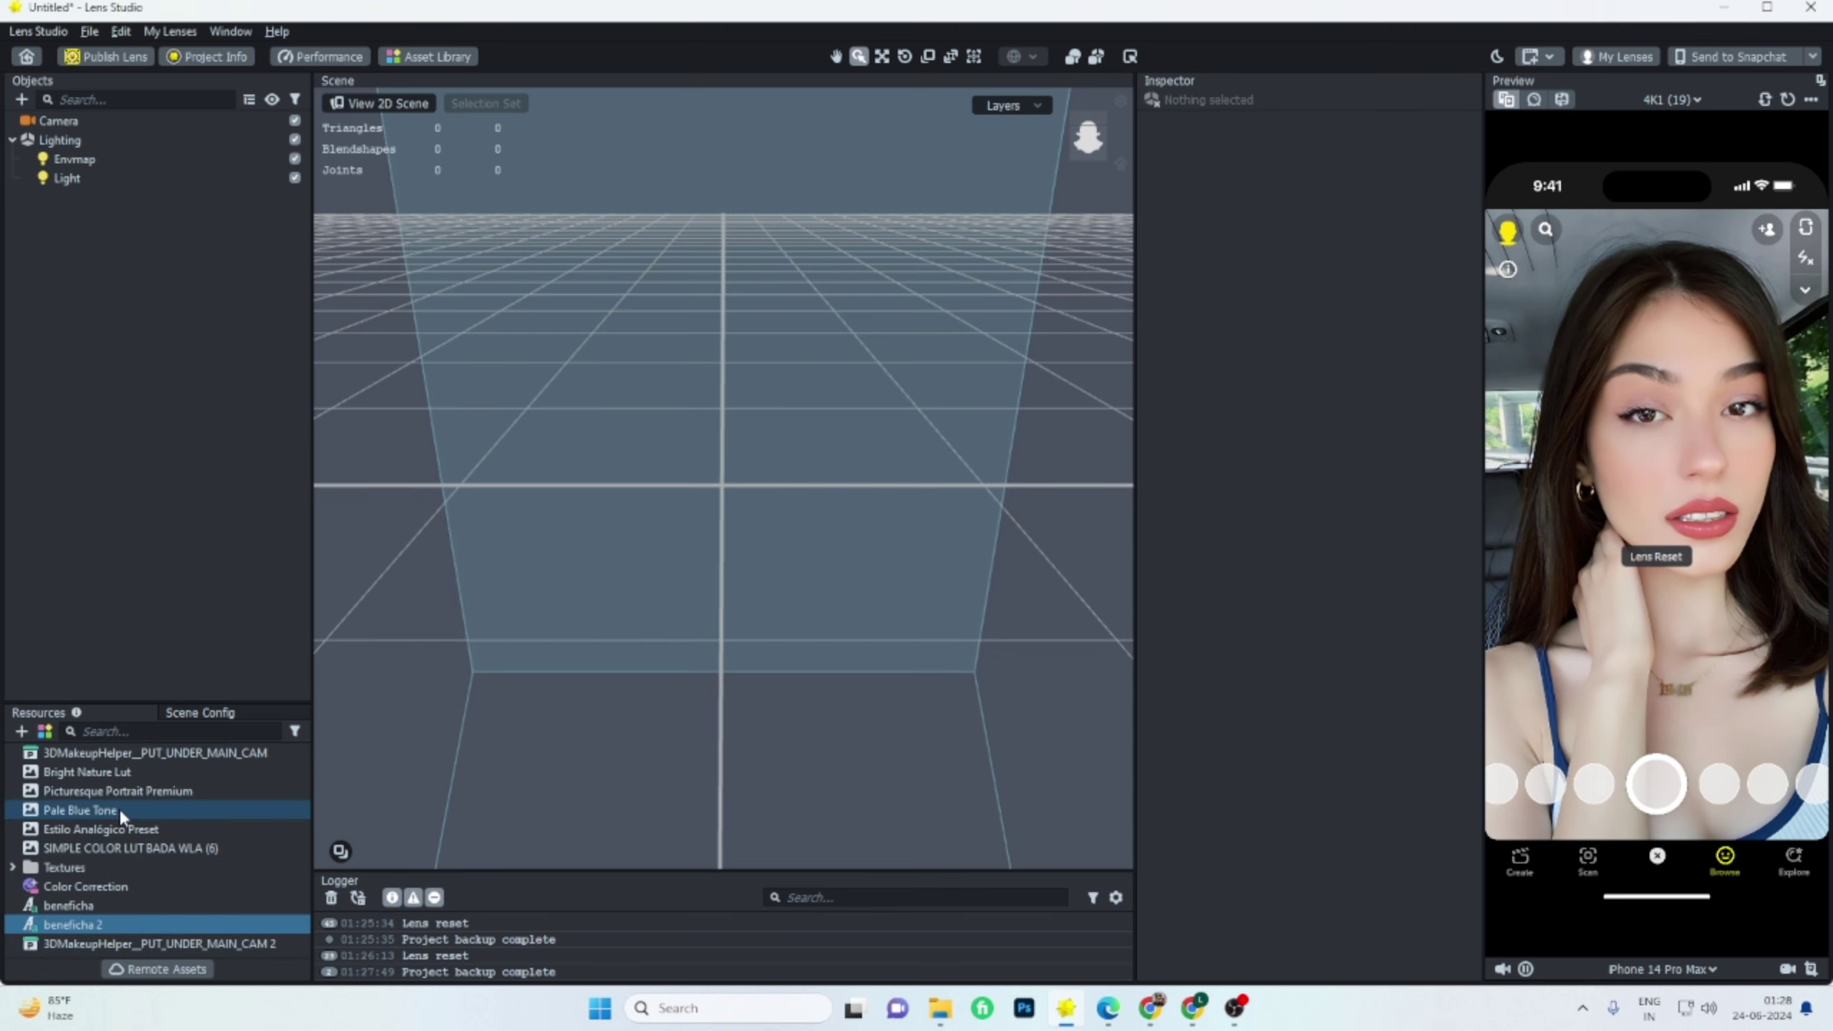
Place 3DMakeupHelper__PUT_UNDER_MAIN_CAM 2 under the Camera and enable Makeup With Textures in place of Makeup With Masks.
{"action": "left_click_drag", "start_coordinate": [115, 943], "coordinate": [129, 133]}
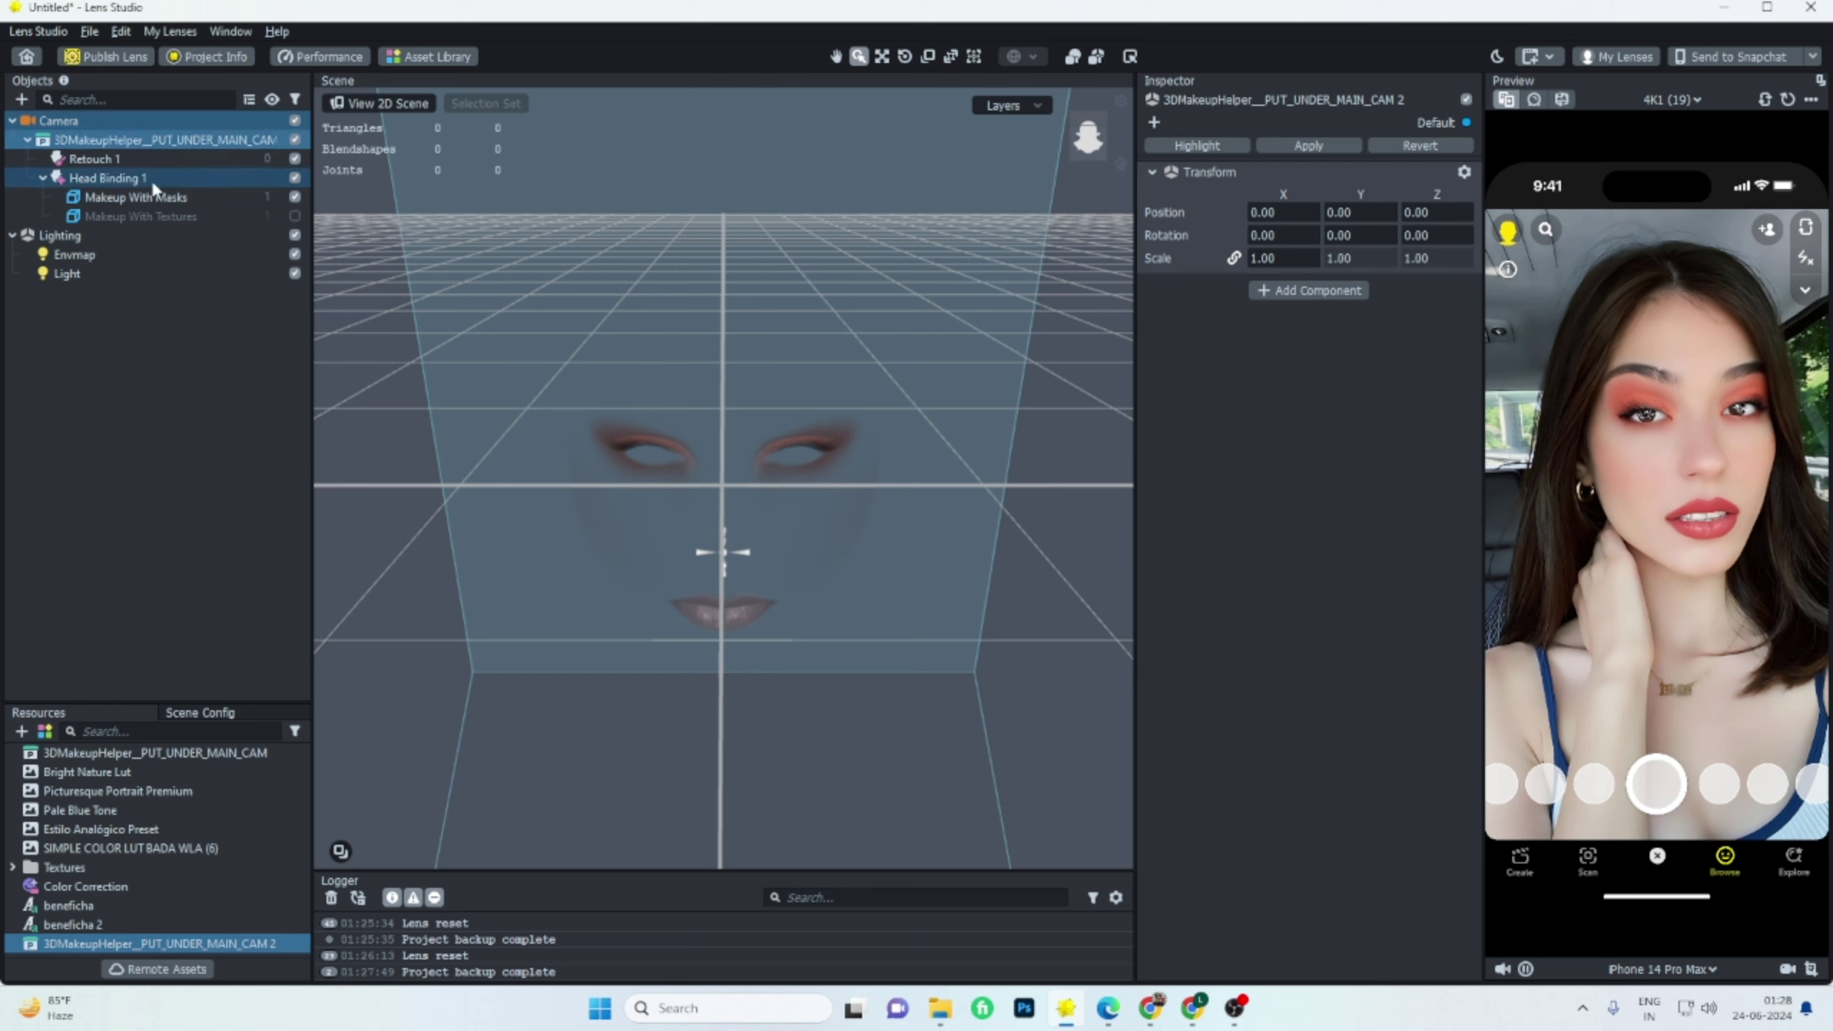
{"action": "left_click", "coordinate": [295, 214]}
{"action": "left_click", "coordinate": [295, 198]}
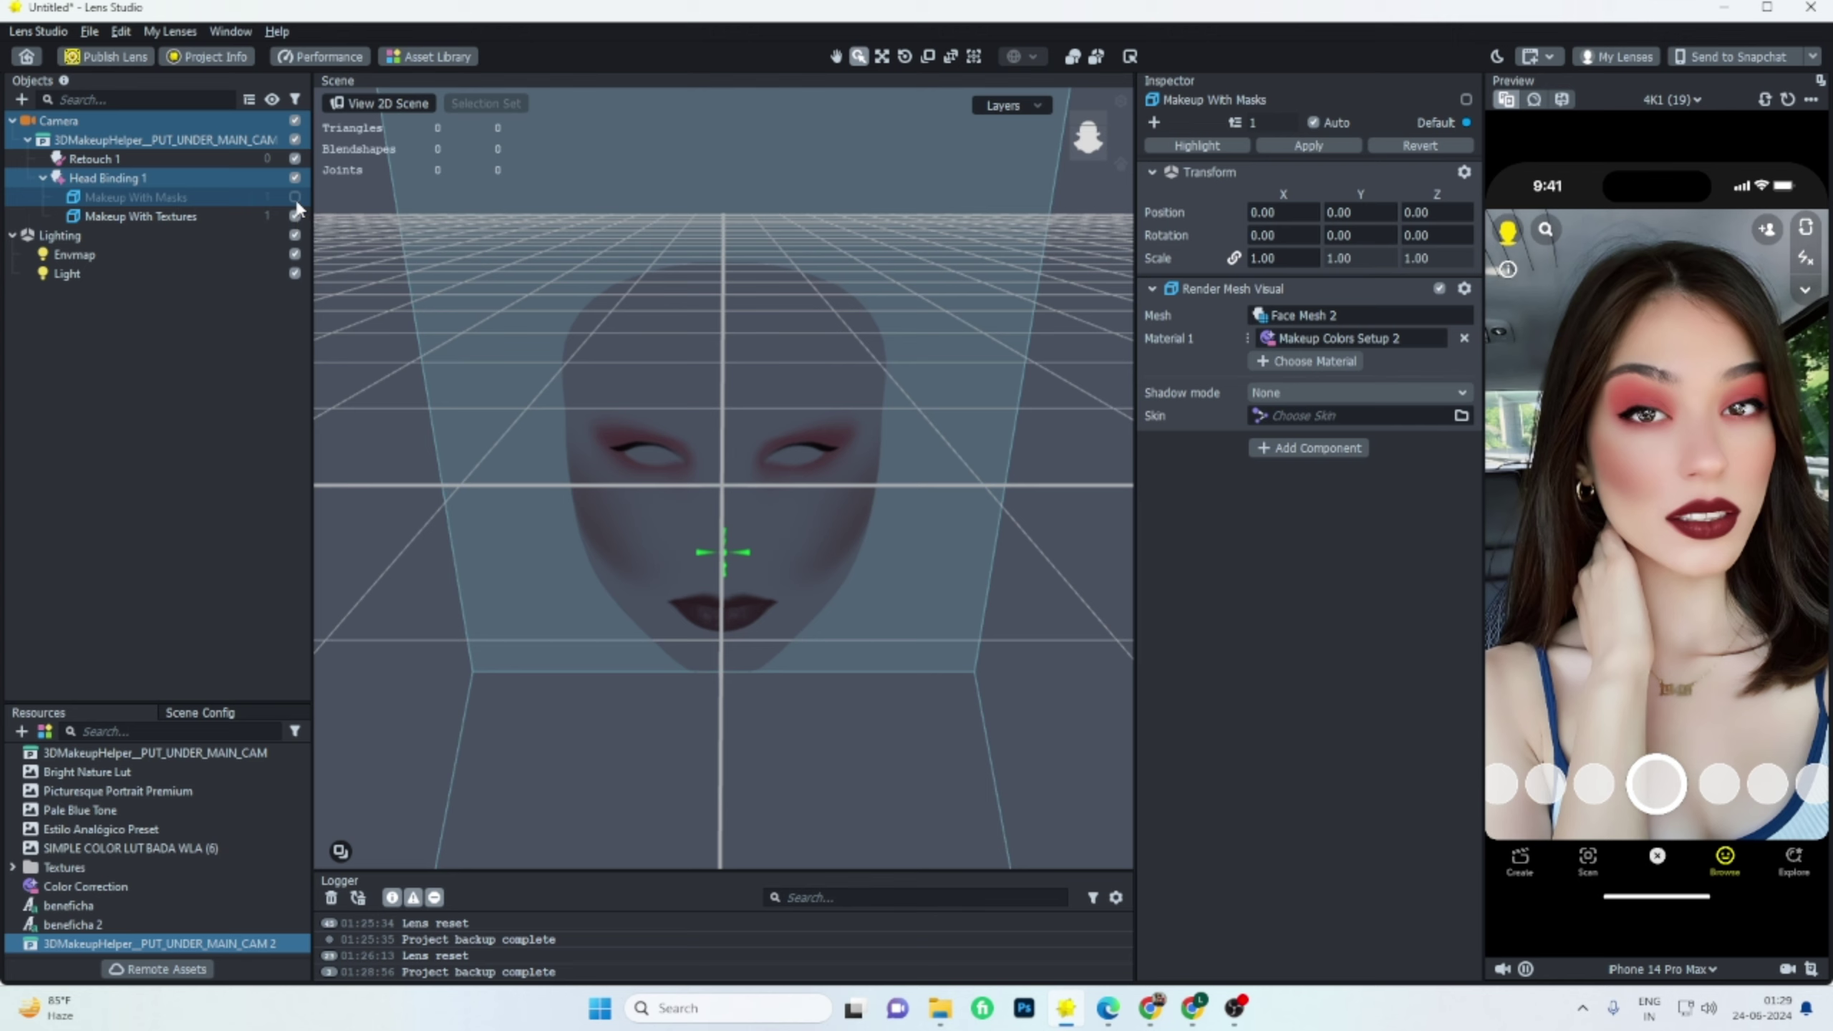
Swap temporarily to Makeup With Masks to compare the looks, and return to Makeup With Textures only.
{"action": "left_click", "coordinate": [295, 197]}
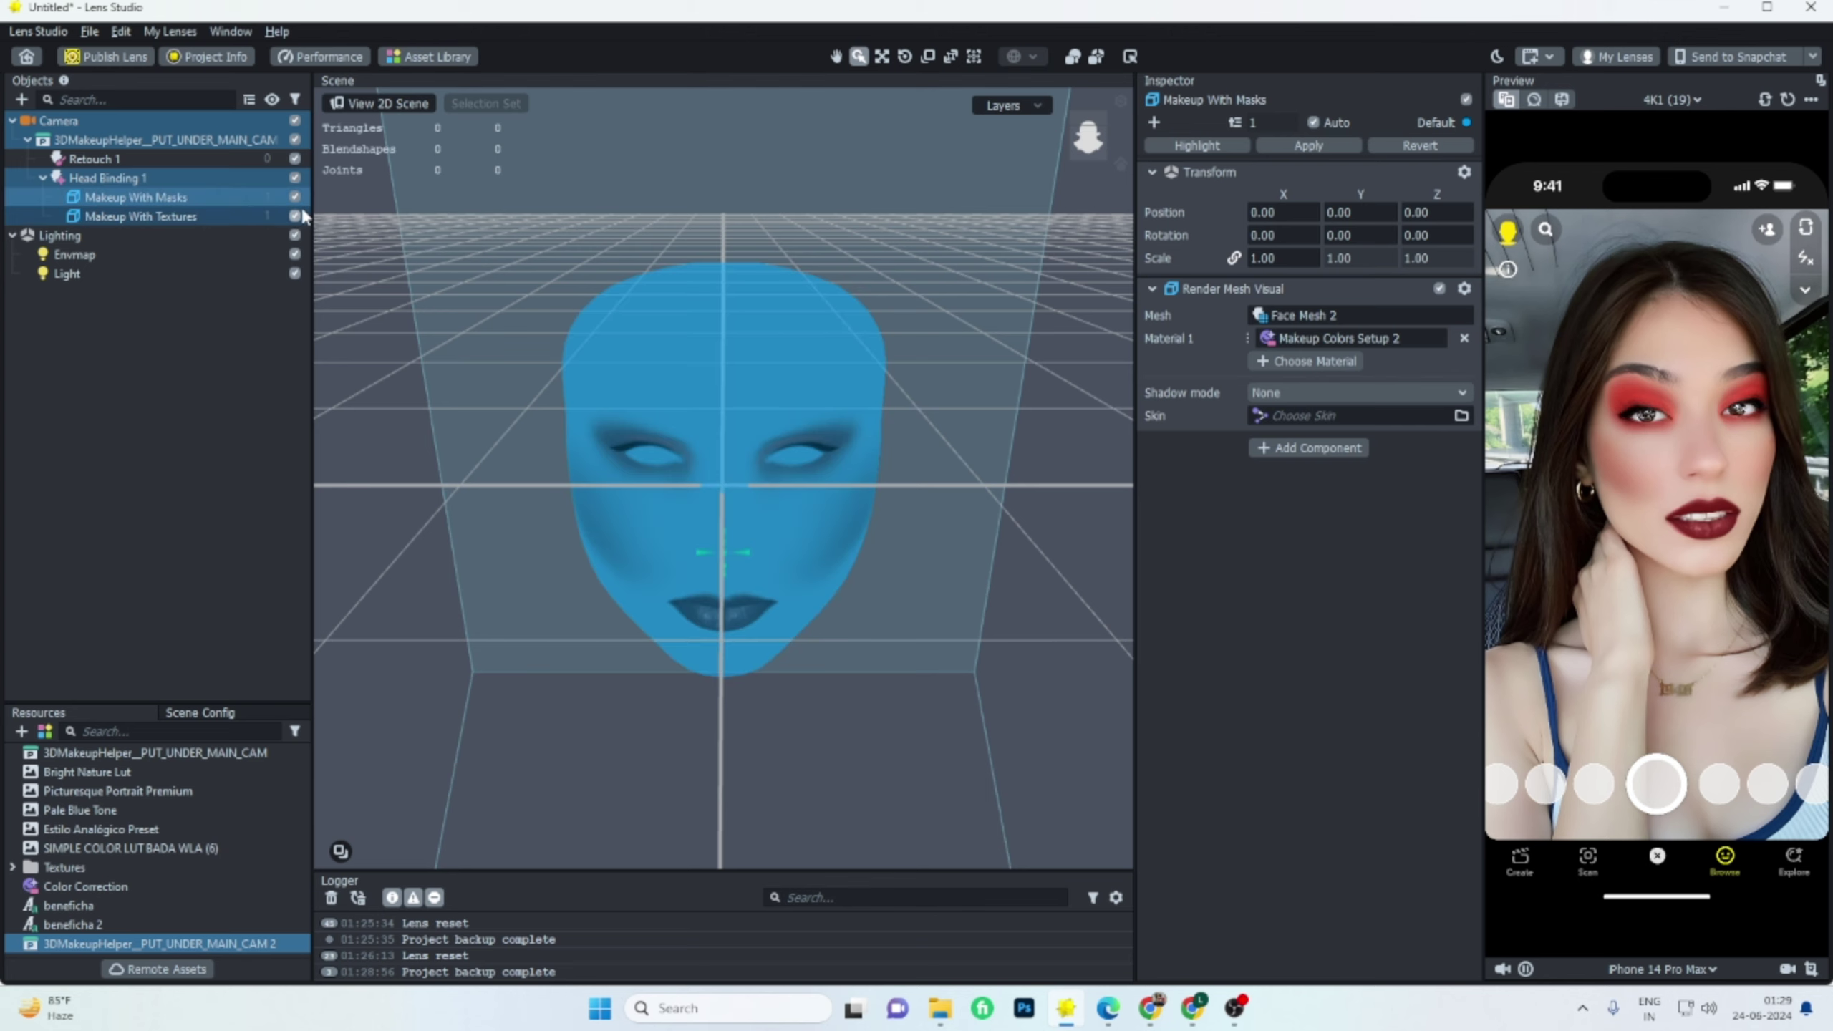
{"action": "left_click", "coordinate": [295, 216]}
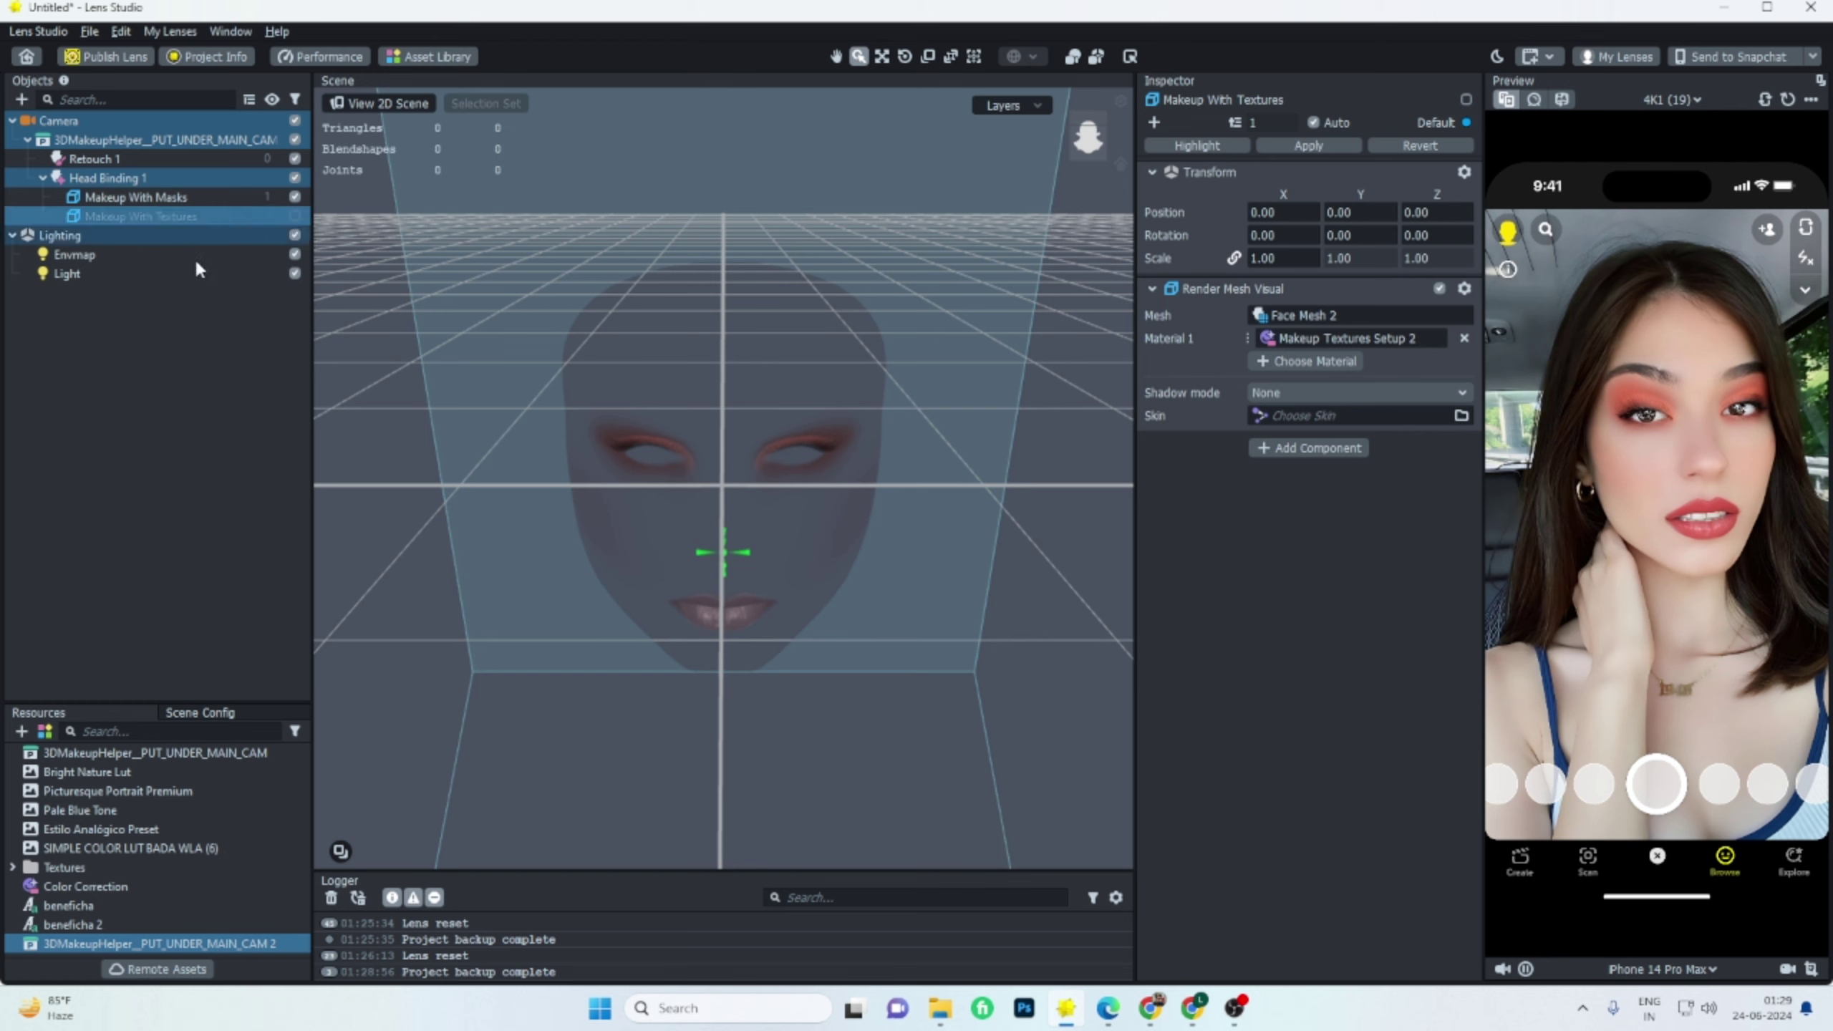
{"action": "left_click", "coordinate": [230, 201]}
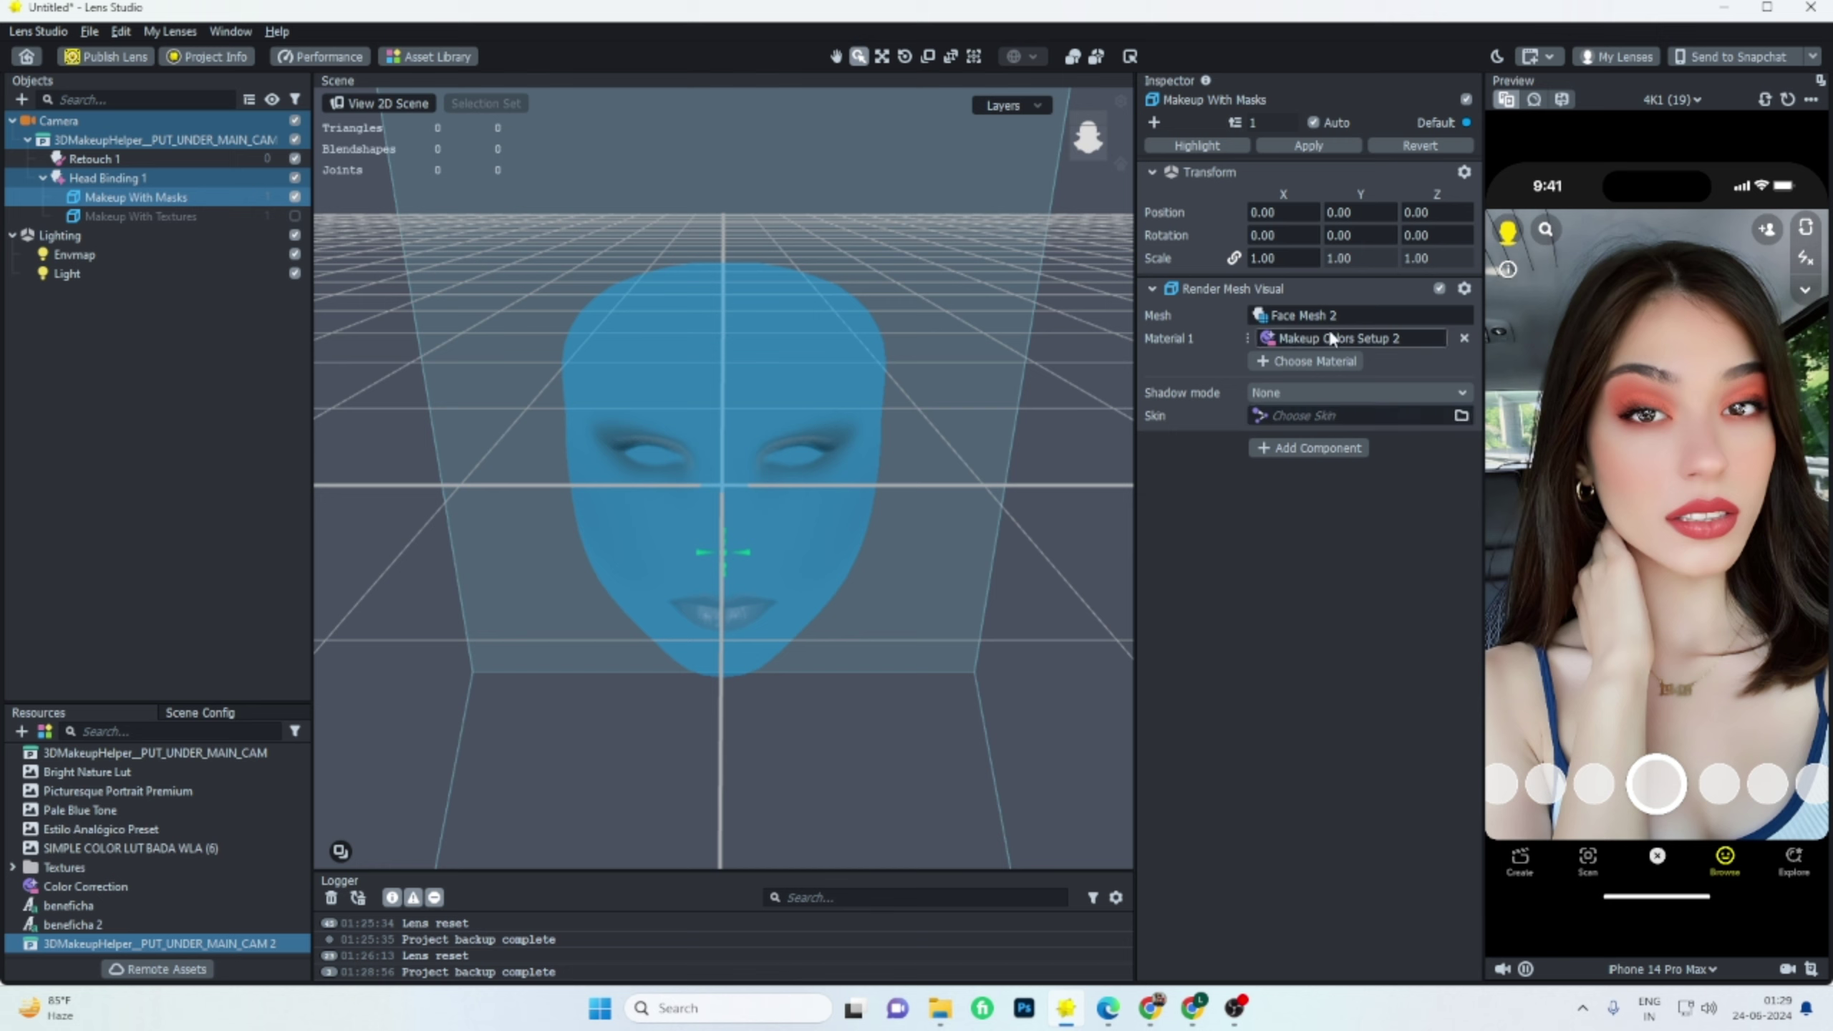
{"action": "left_click", "coordinate": [294, 197]}
{"action": "left_click", "coordinate": [294, 216]}
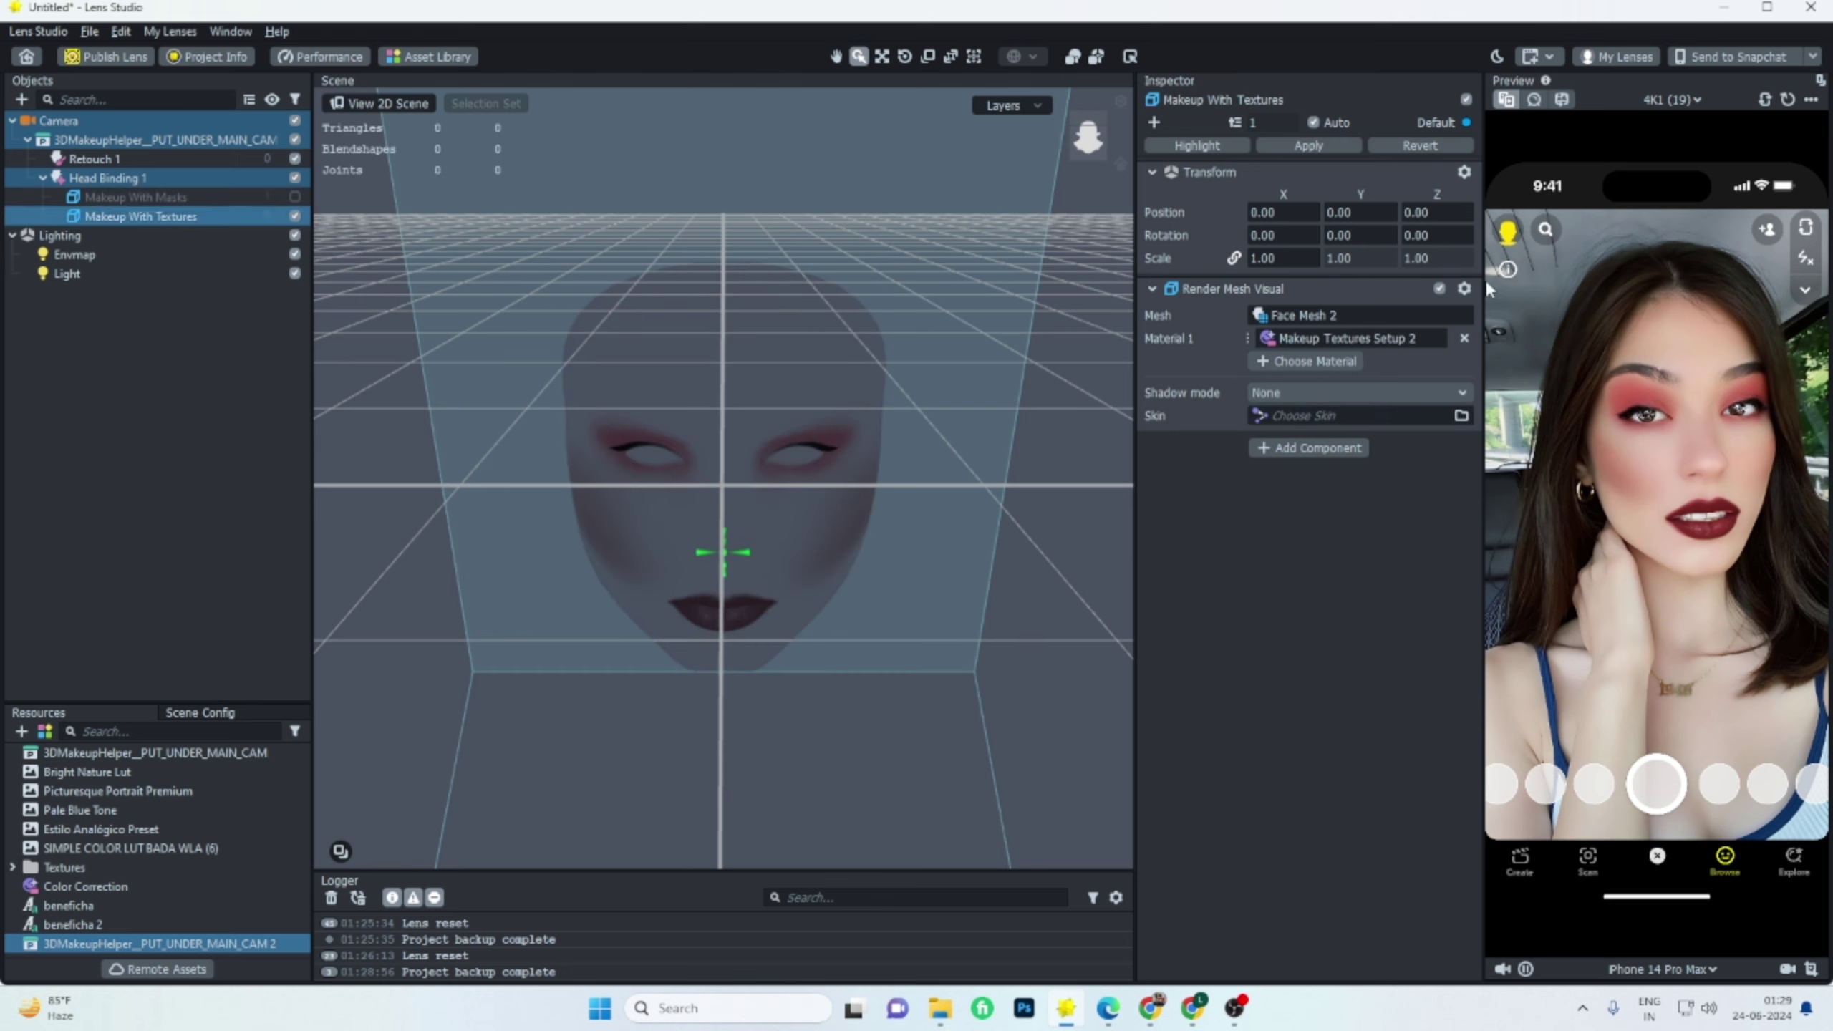
Open the Makeup Textures Setup 2 material of Makeup With Textures at its graph parameters.
{"action": "right_click", "coordinate": [1294, 337]}
{"action": "left_click", "coordinate": [1330, 410]}
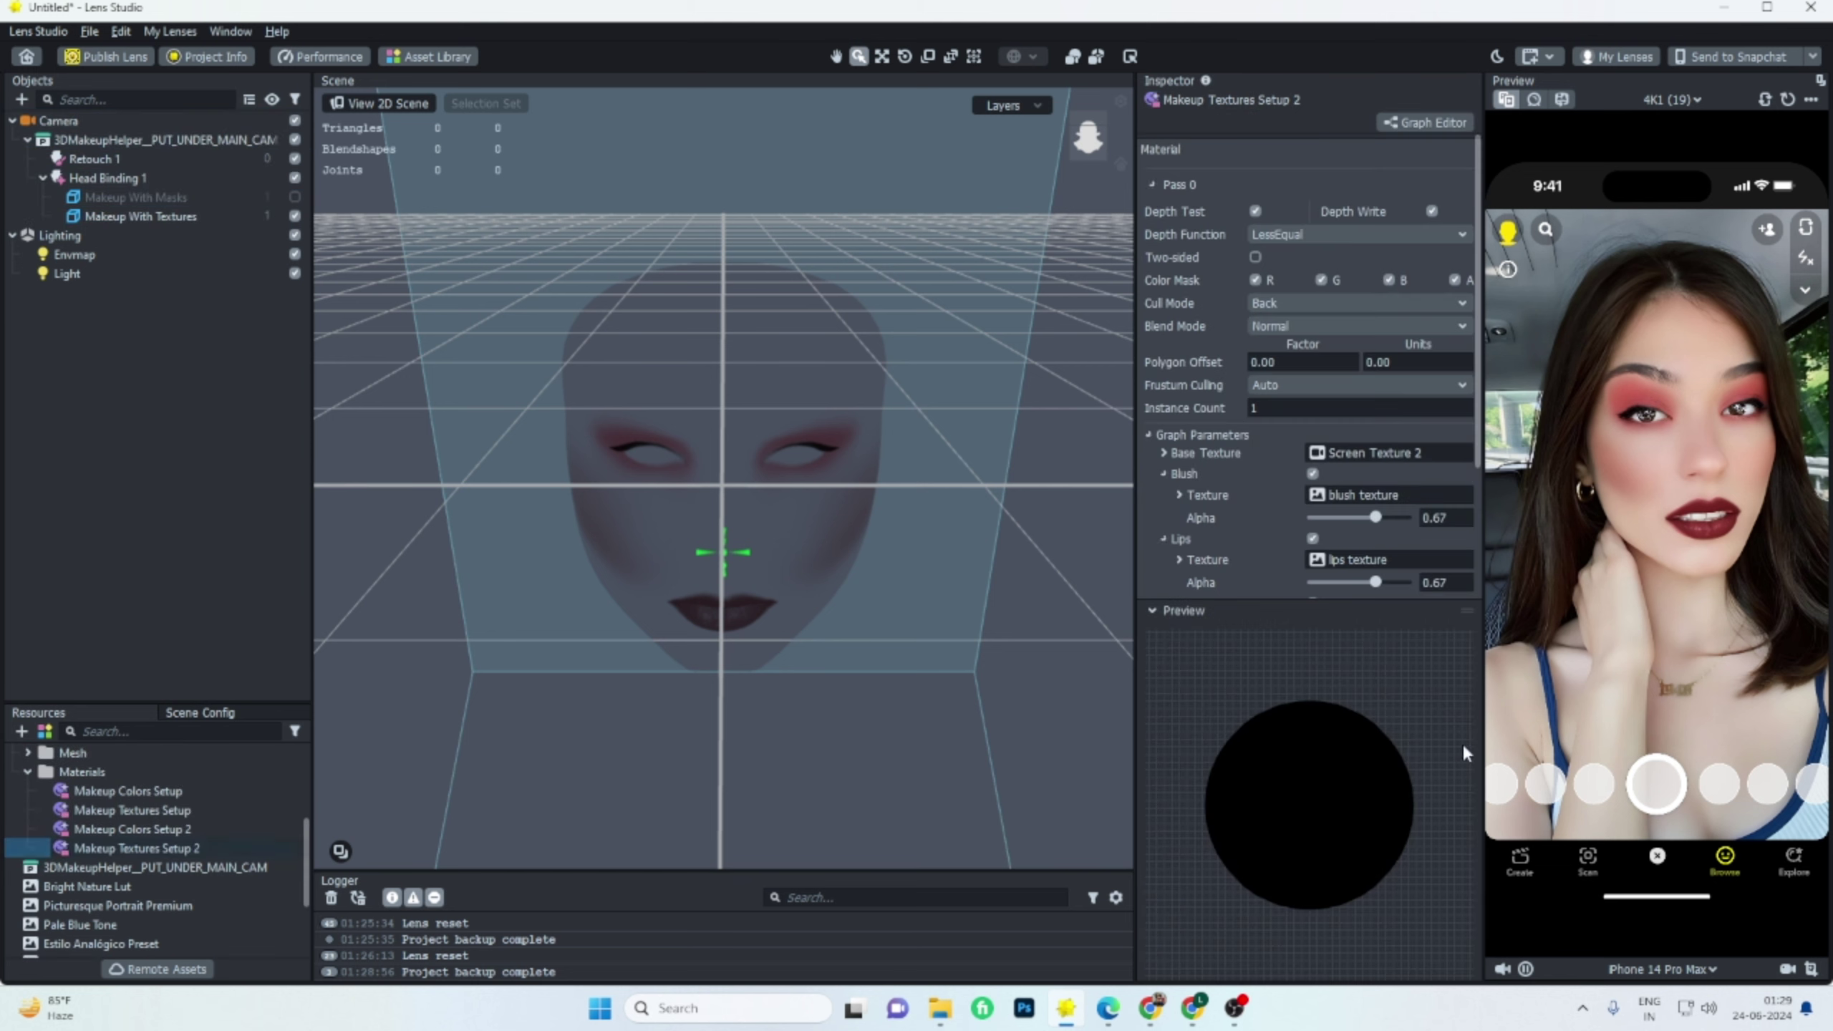
{"action": "left_click", "coordinate": [152, 216]}
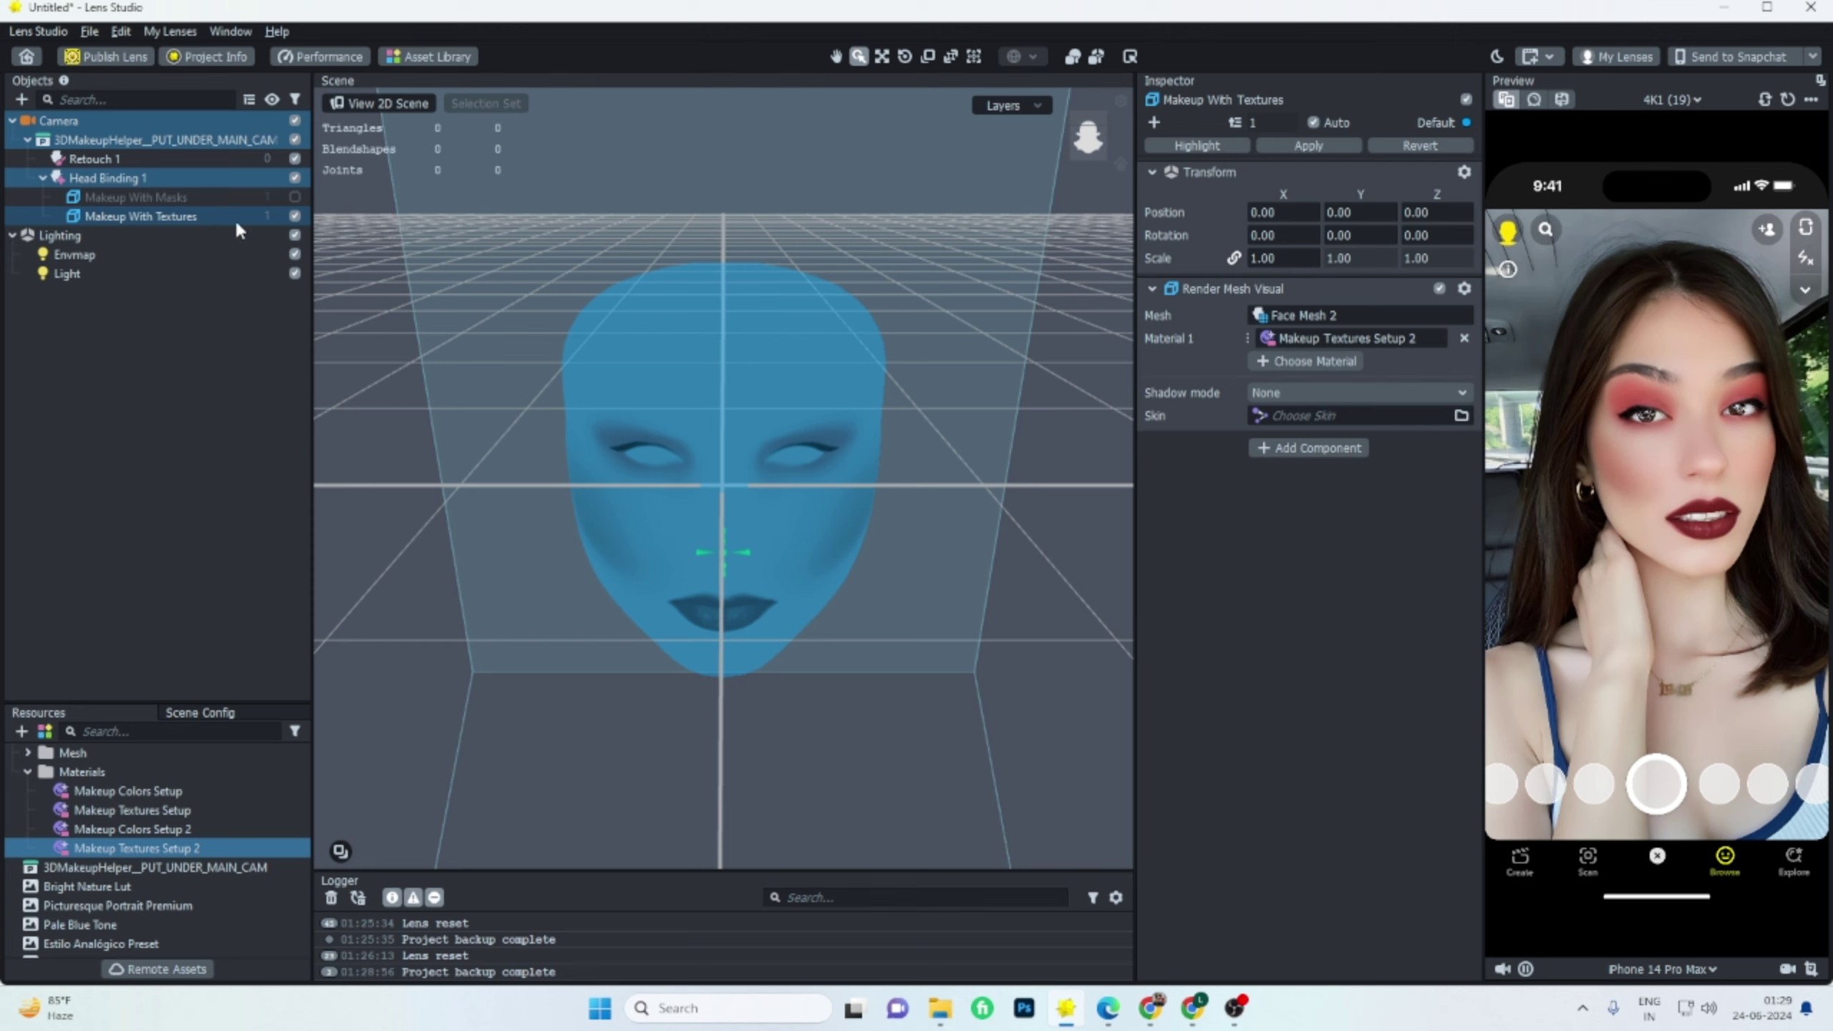
{"action": "left_click", "coordinate": [142, 217]}
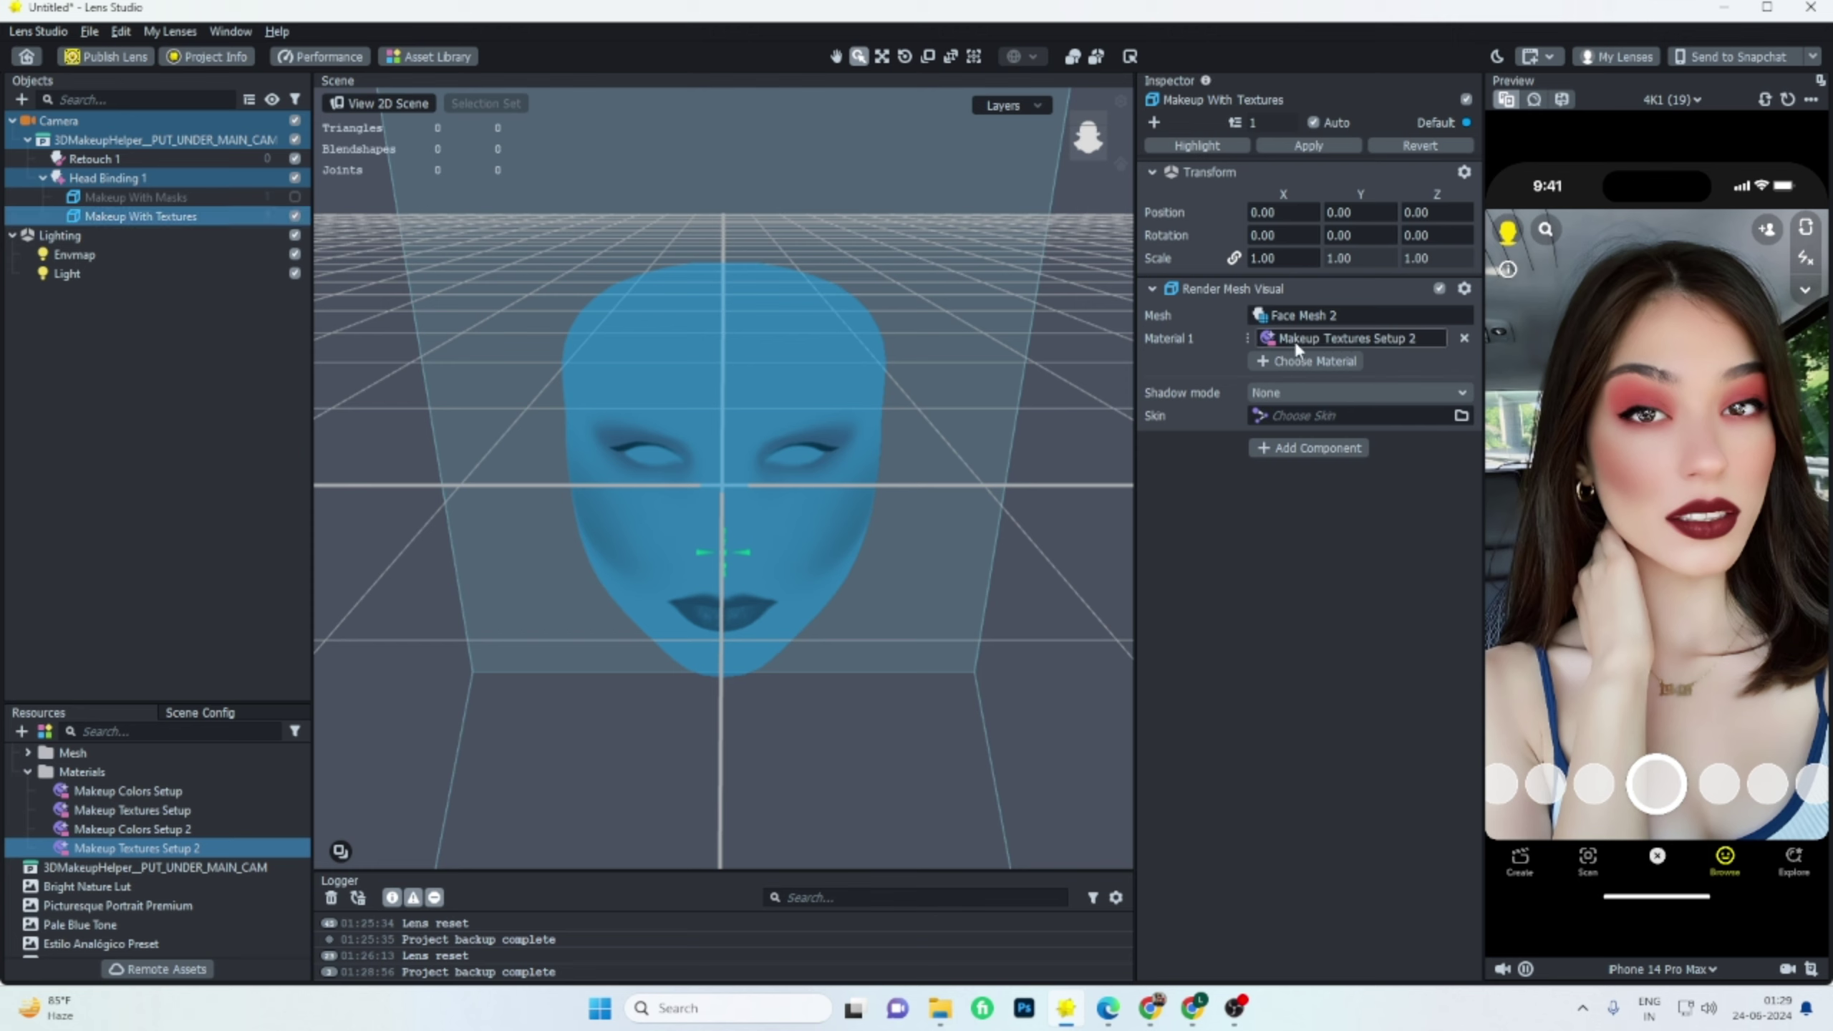
{"action": "right_click", "coordinate": [1303, 341]}
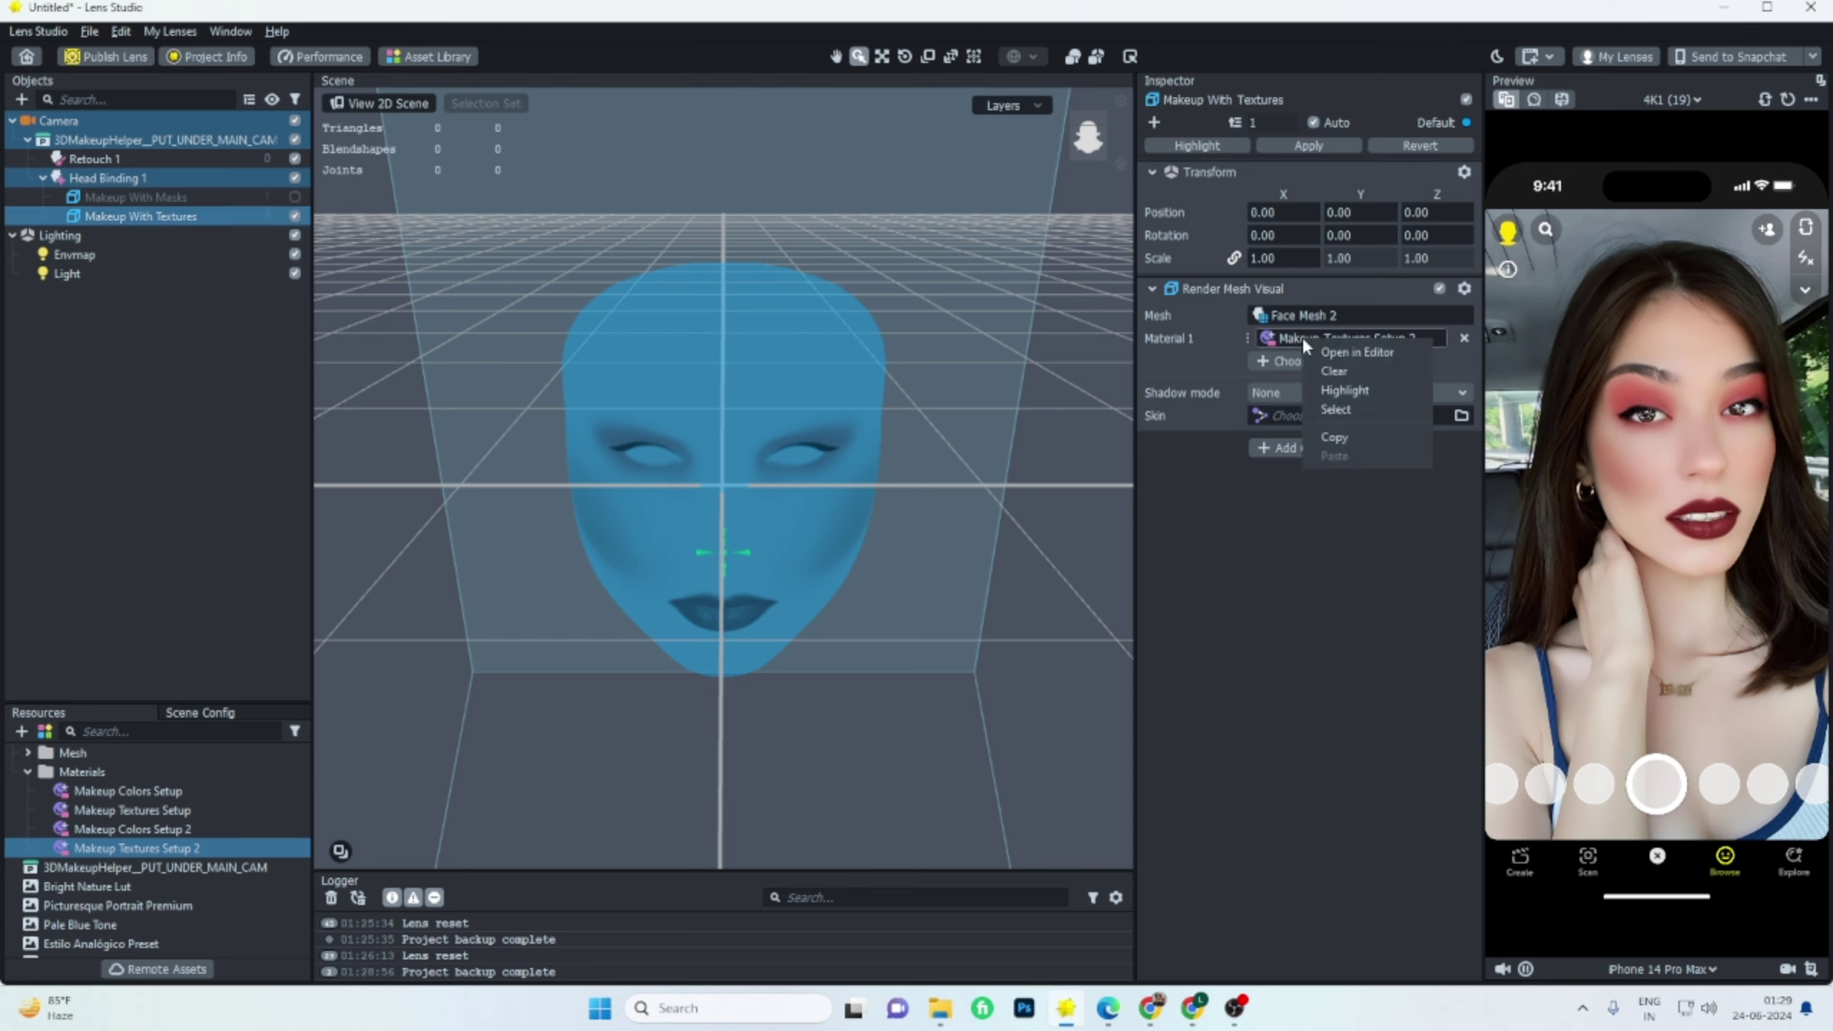
{"action": "left_click", "coordinate": [1327, 410]}
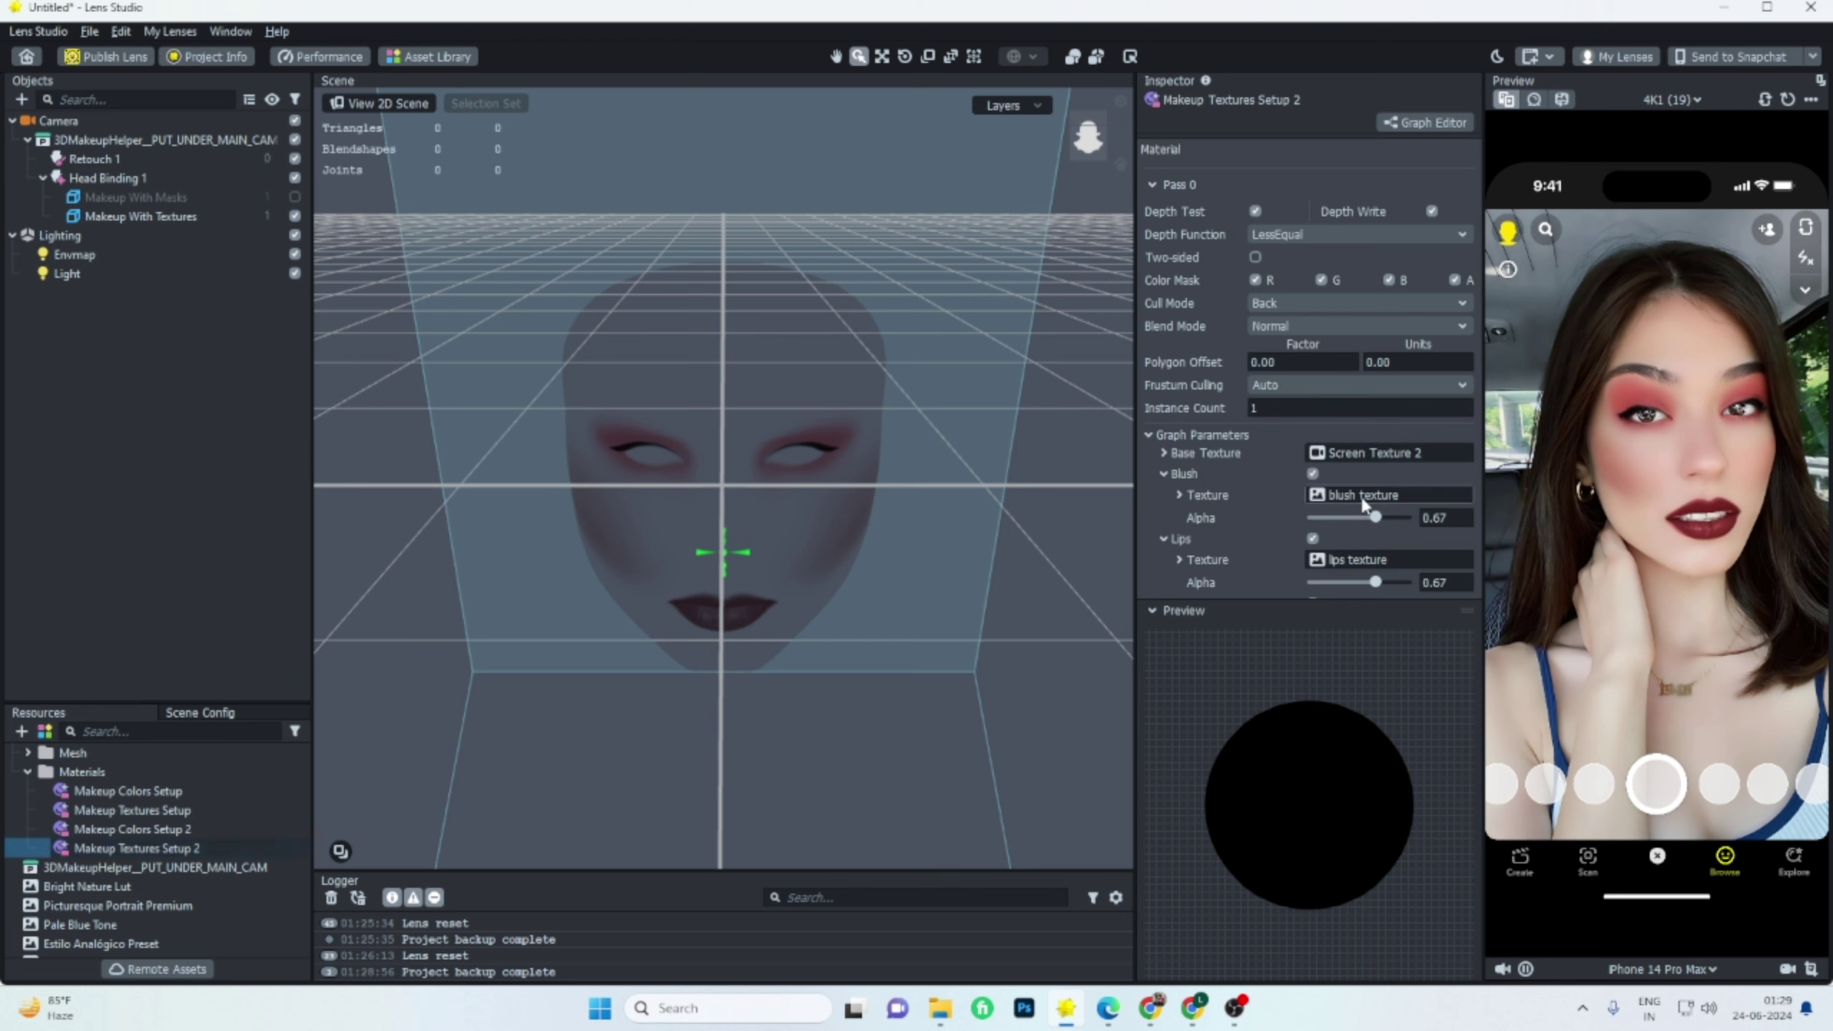
{"action": "scroll", "coordinate": [1378, 437], "scroll_direction": "down", "scroll_amount": 2}
{"action": "scroll", "coordinate": [1377, 437], "scroll_direction": "down", "scroll_amount": 1}
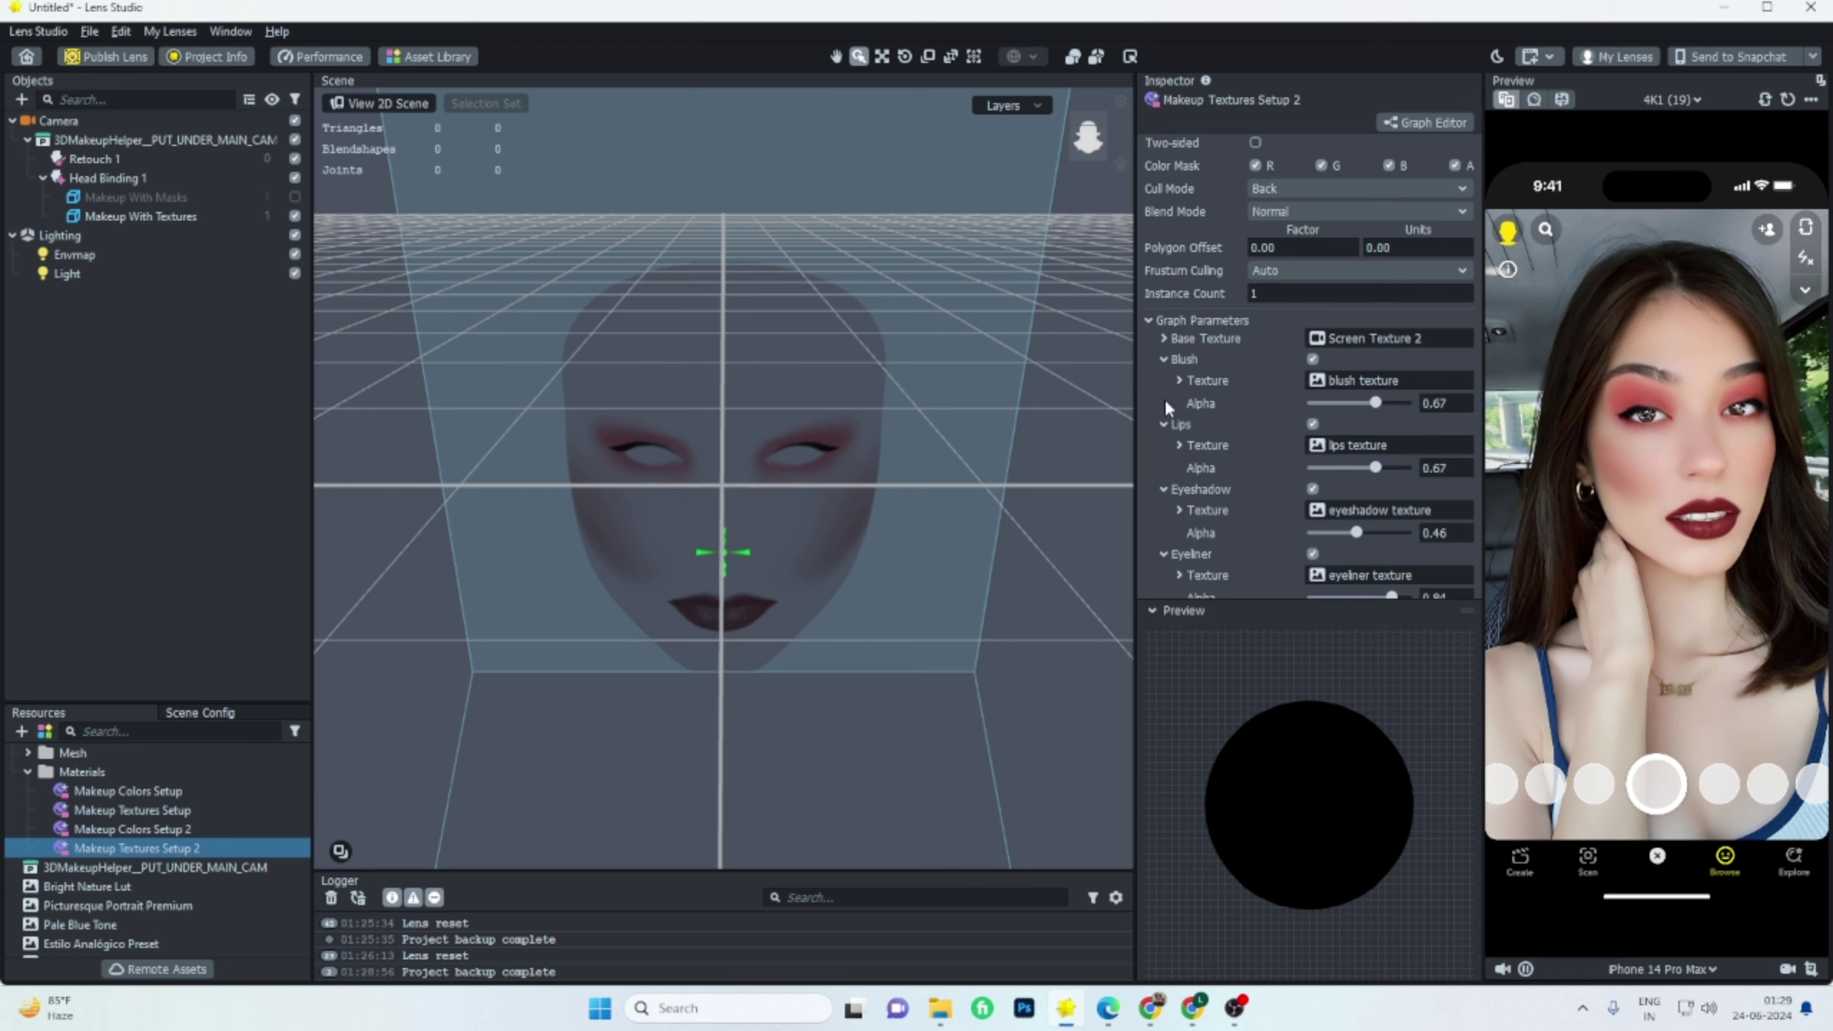
Set the material's Blush alpha to 0.22 and its Lips alpha to 0.18.
{"action": "mouse_move", "coordinate": [1333, 400]}
{"action": "left_mouse_down"}
{"action": "mouse_move", "coordinate": [1412, 406]}
{"action": "mouse_move", "coordinate": [1326, 409]}
{"action": "left_mouse_up"}
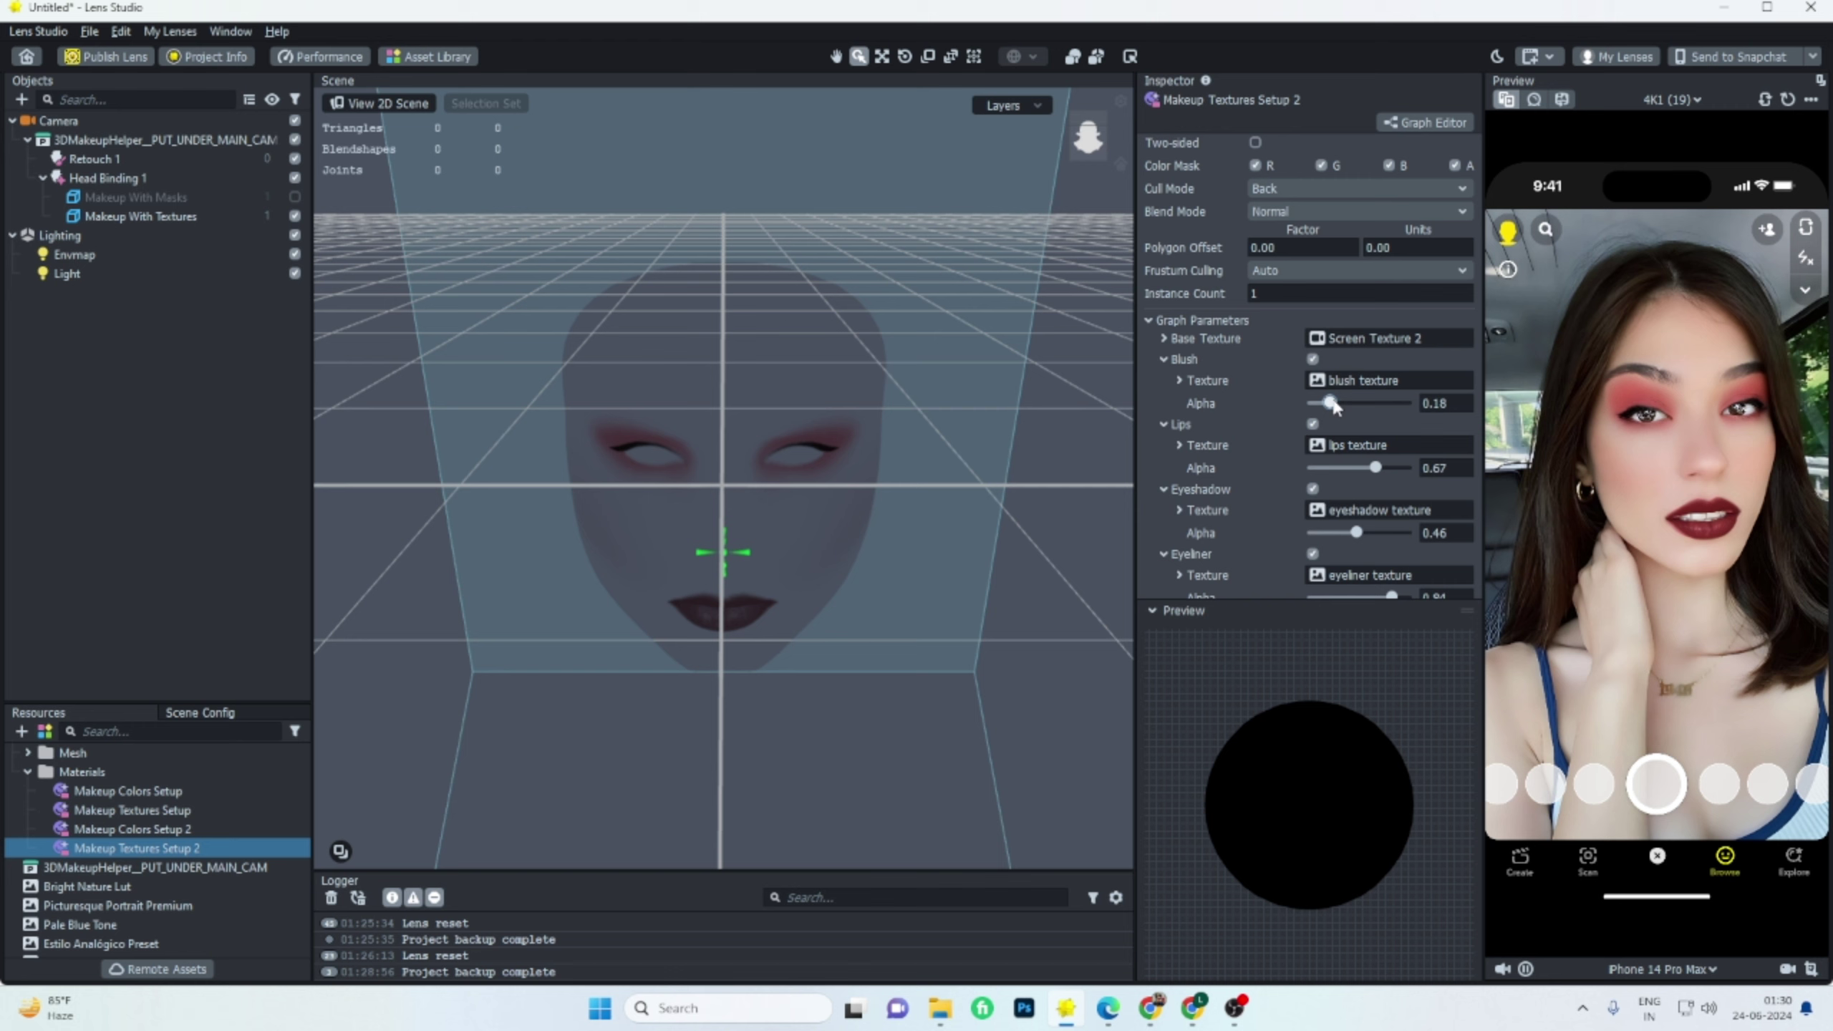
{"action": "left_click_drag", "start_coordinate": [1334, 406], "coordinate": [1329, 468]}
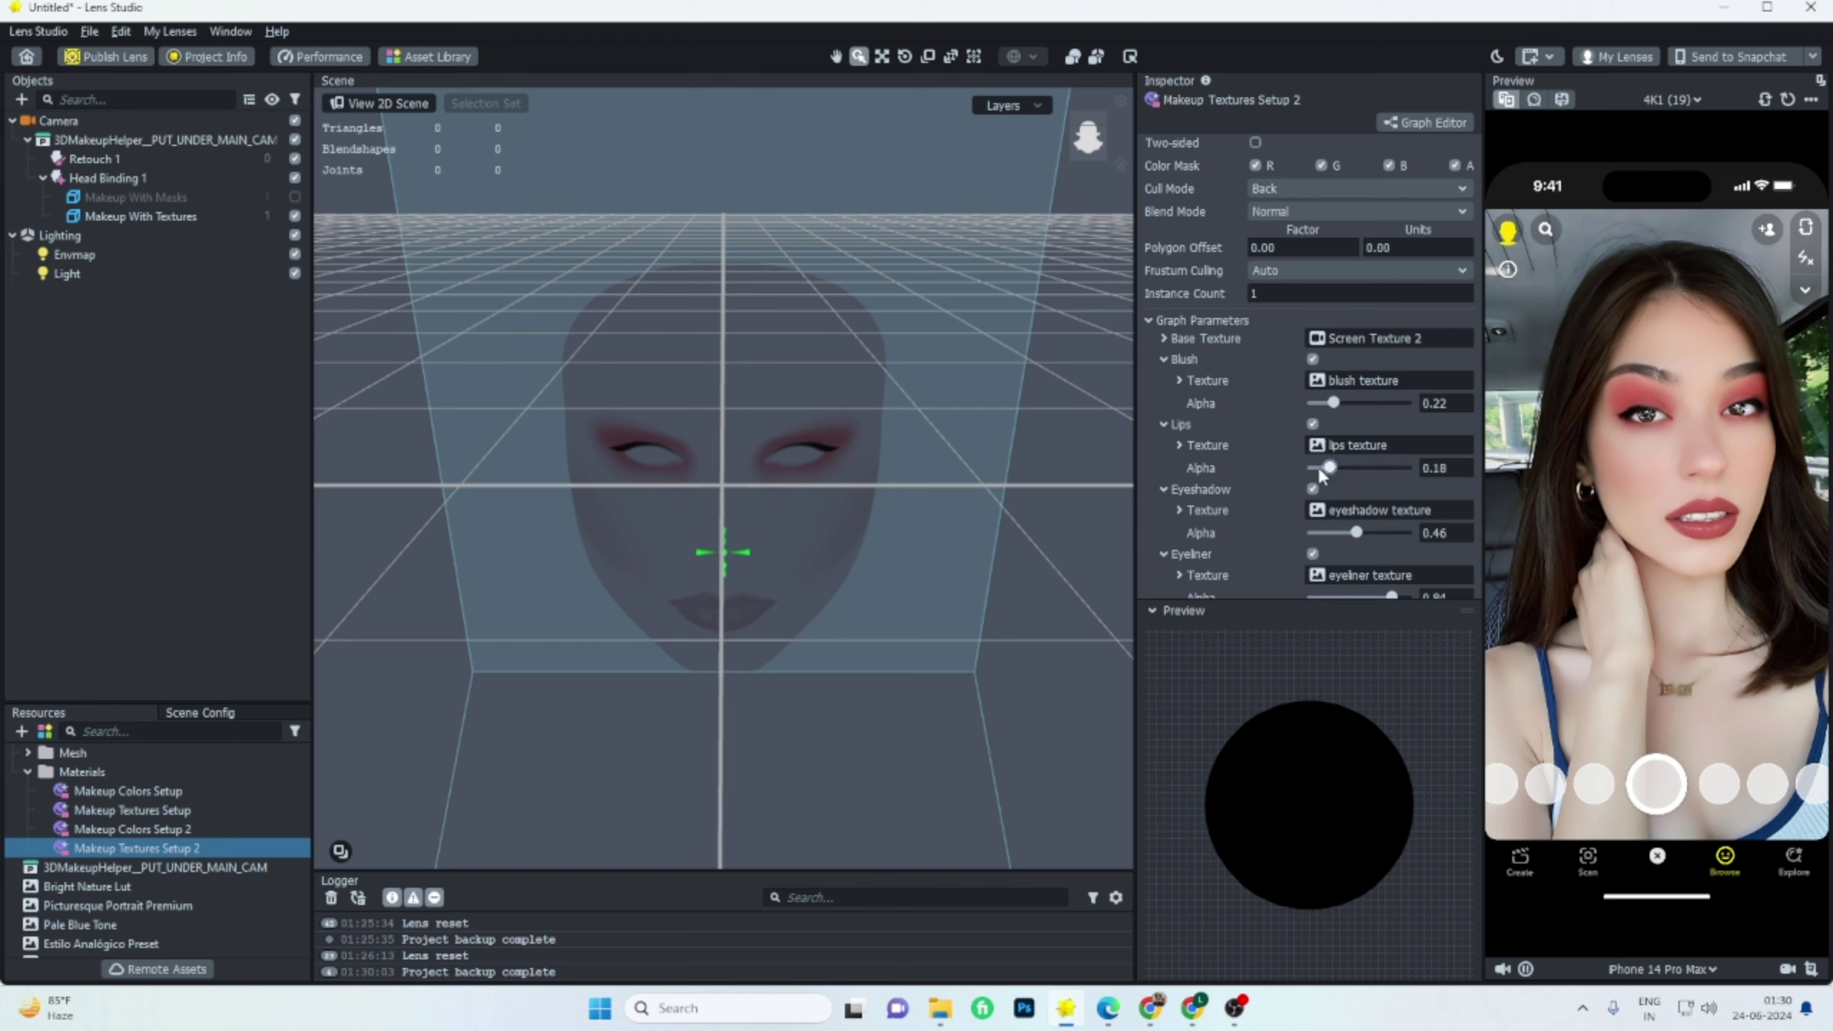
{"action": "left_click_drag", "start_coordinate": [1320, 470], "coordinate": [1324, 469]}
{"action": "left_click", "coordinate": [1333, 468]}
{"action": "left_click_drag", "start_coordinate": [1332, 470], "coordinate": [1328, 469]}
Set the material's Eyeshadow alpha to 0.15 and its Eyeliner alpha to 0.18.
{"action": "left_click_drag", "start_coordinate": [1355, 538], "coordinate": [1329, 540]}
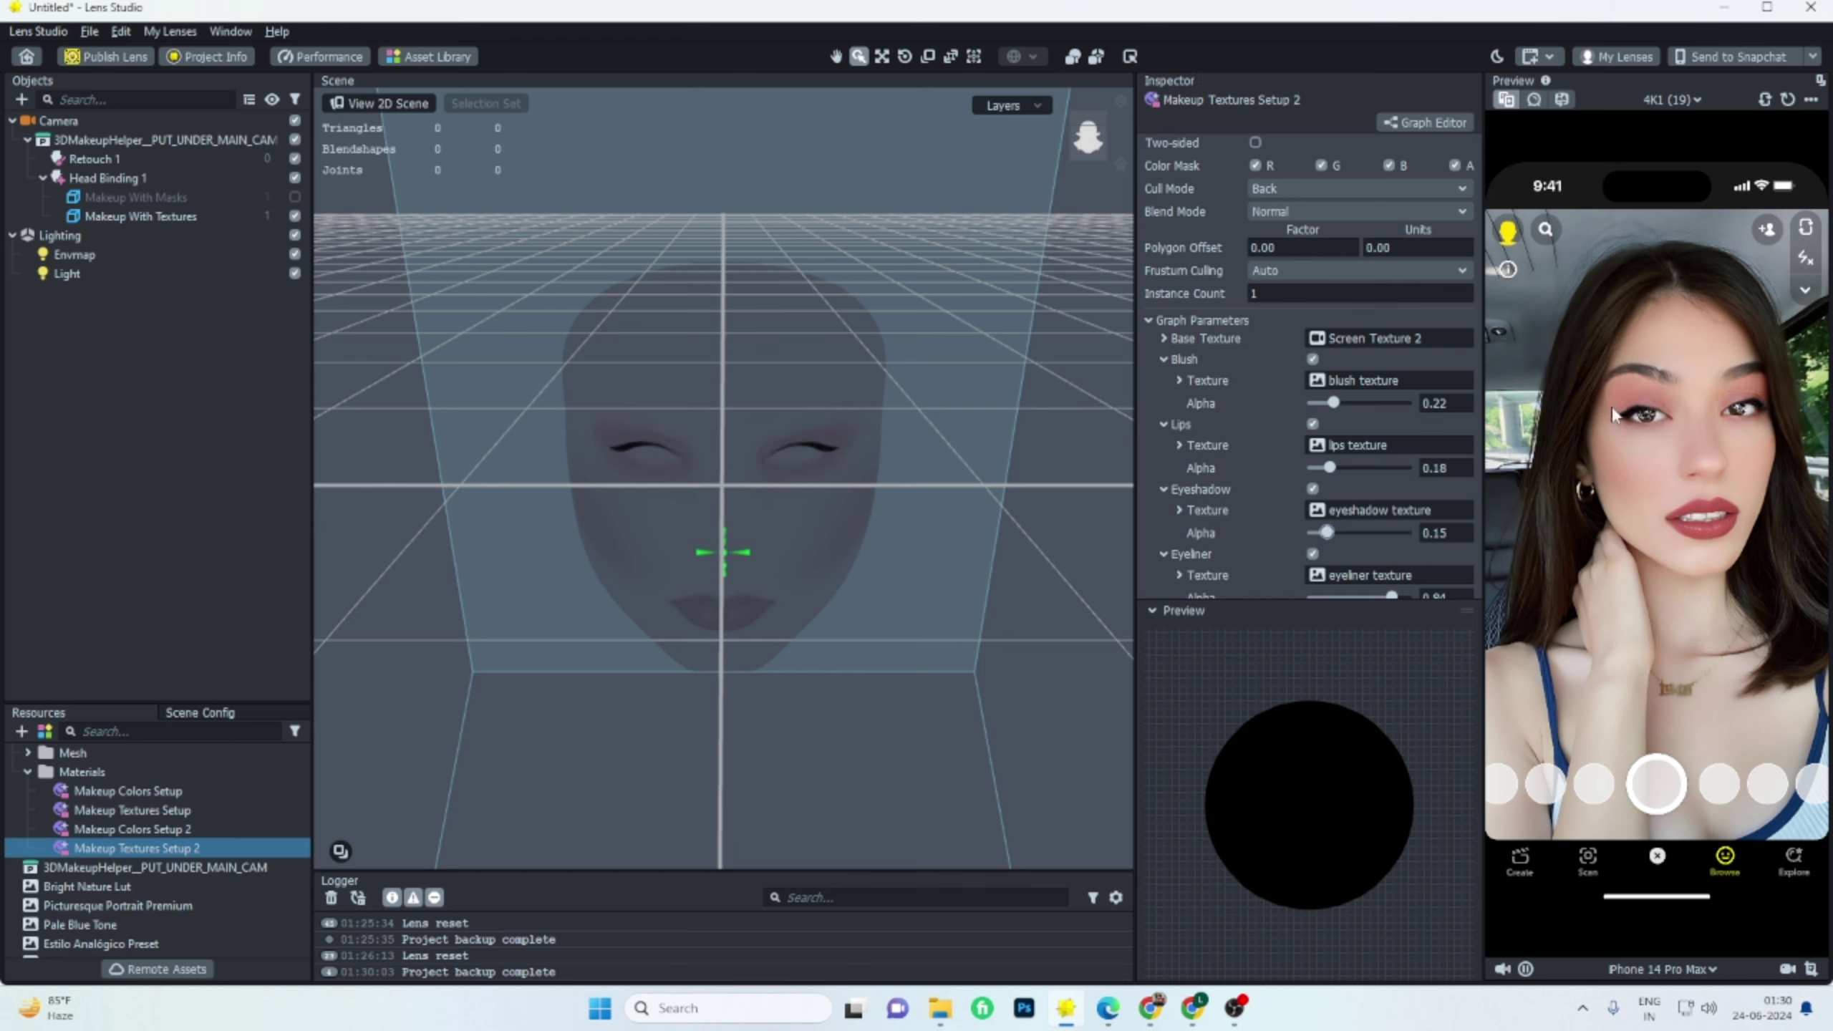
{"action": "scroll", "coordinate": [1320, 477], "scroll_direction": "down", "scroll_amount": 2}
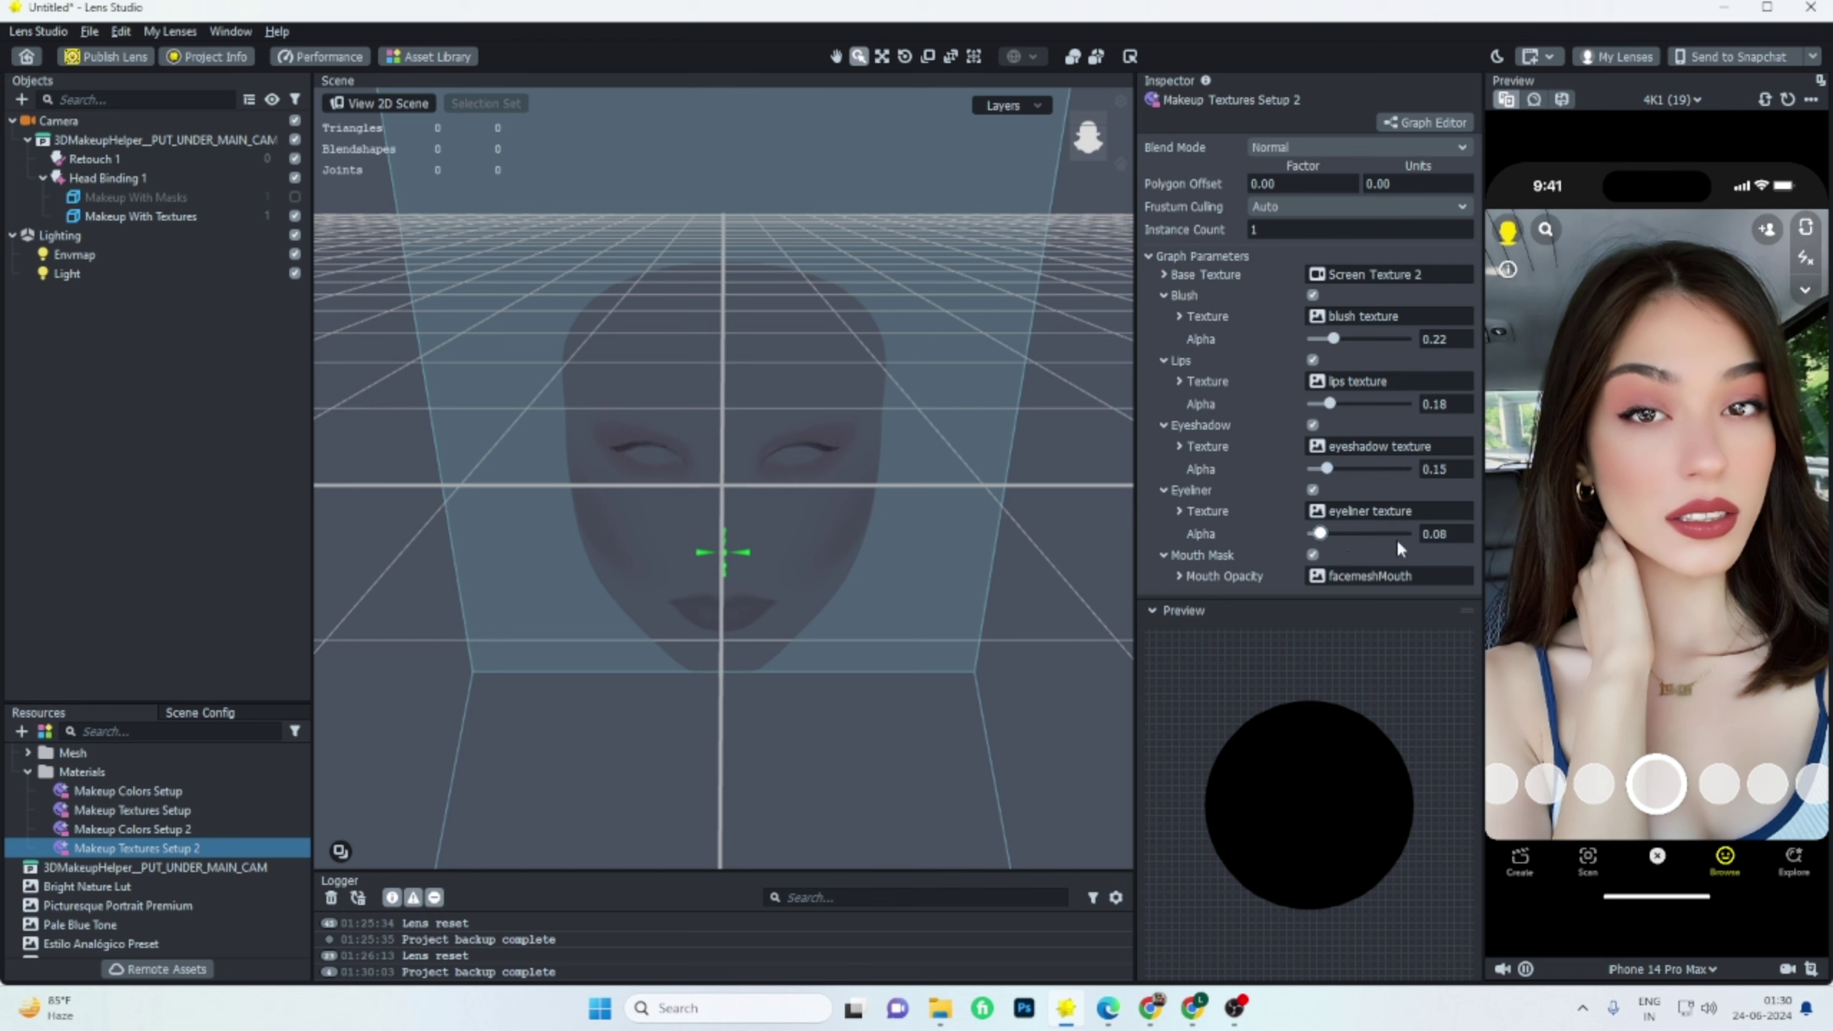
{"action": "left_click_drag", "start_coordinate": [1391, 533], "coordinate": [1339, 541]}
{"action": "left_click", "coordinate": [1330, 535]}
{"action": "left_click_drag", "start_coordinate": [1329, 536], "coordinate": [1332, 537]}
Add a Screen Text object and replace its default text with the Day dynamic text.
{"action": "left_click", "coordinate": [20, 100]}
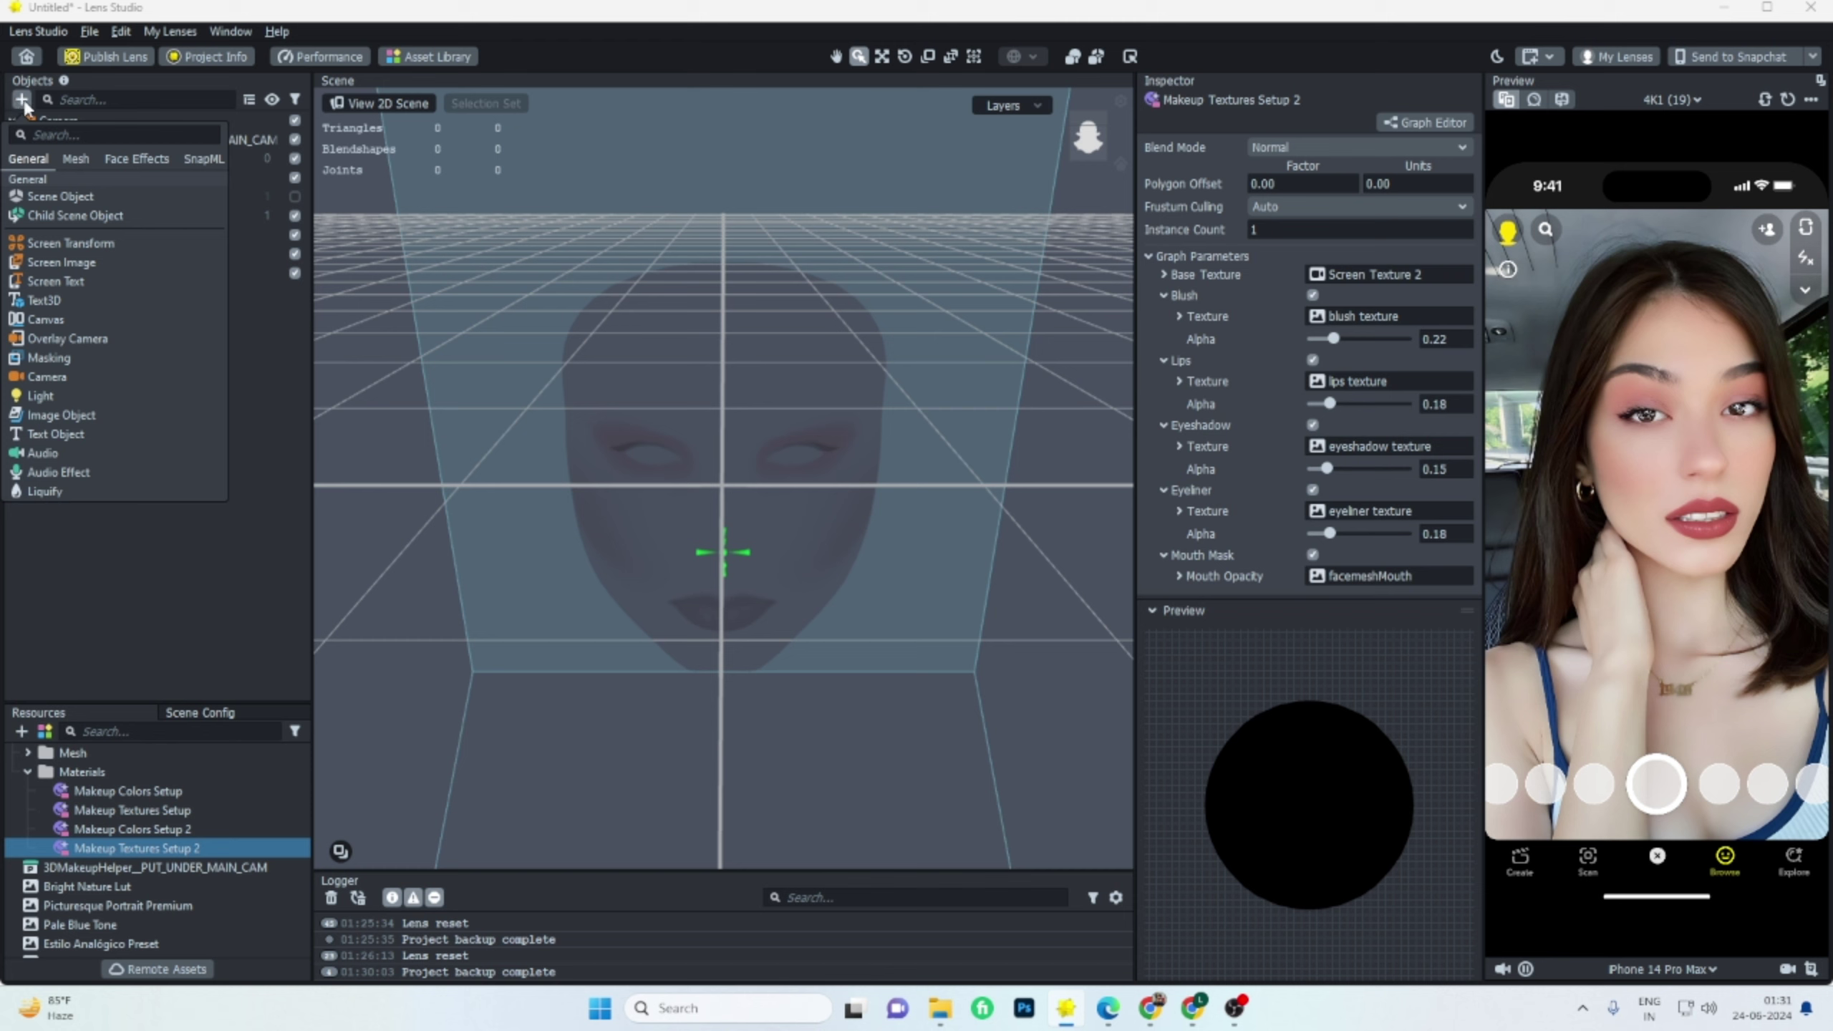
{"action": "left_click", "coordinate": [70, 283]}
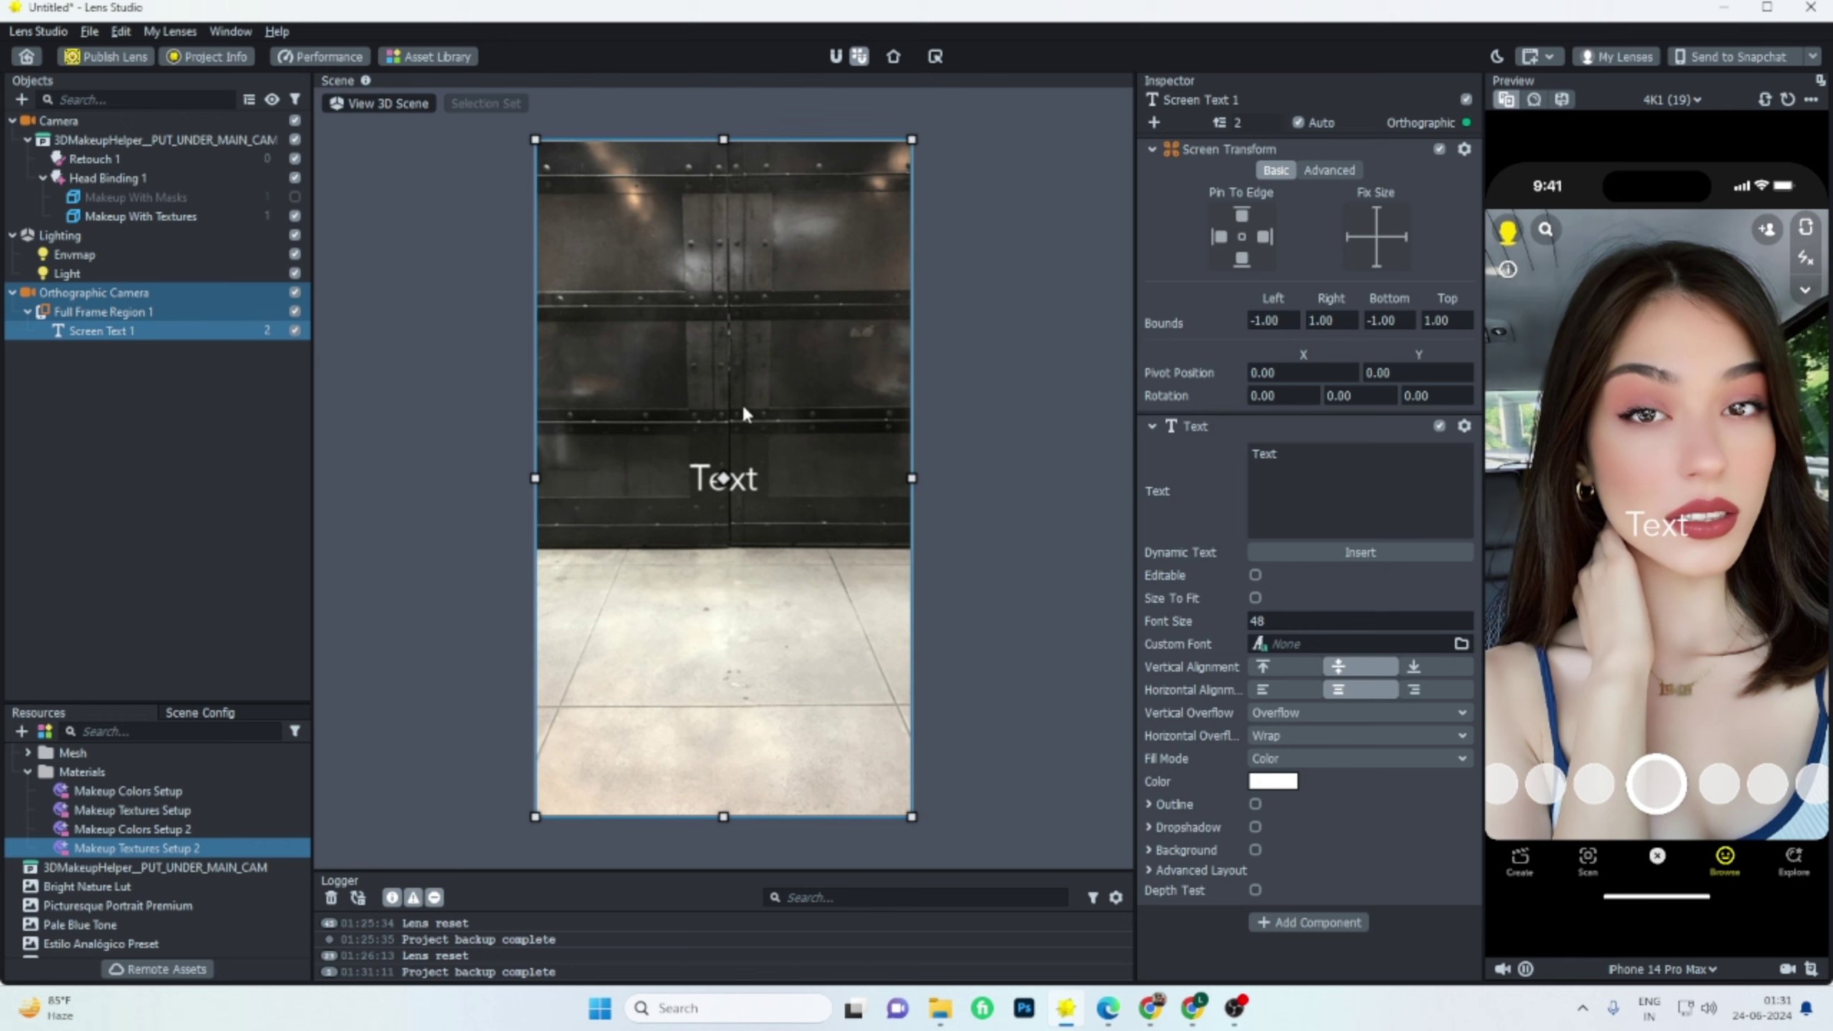
{"action": "left_click_drag", "start_coordinate": [1343, 454], "coordinate": [1220, 453]}
{"action": "key", "text": "BackSpace"}
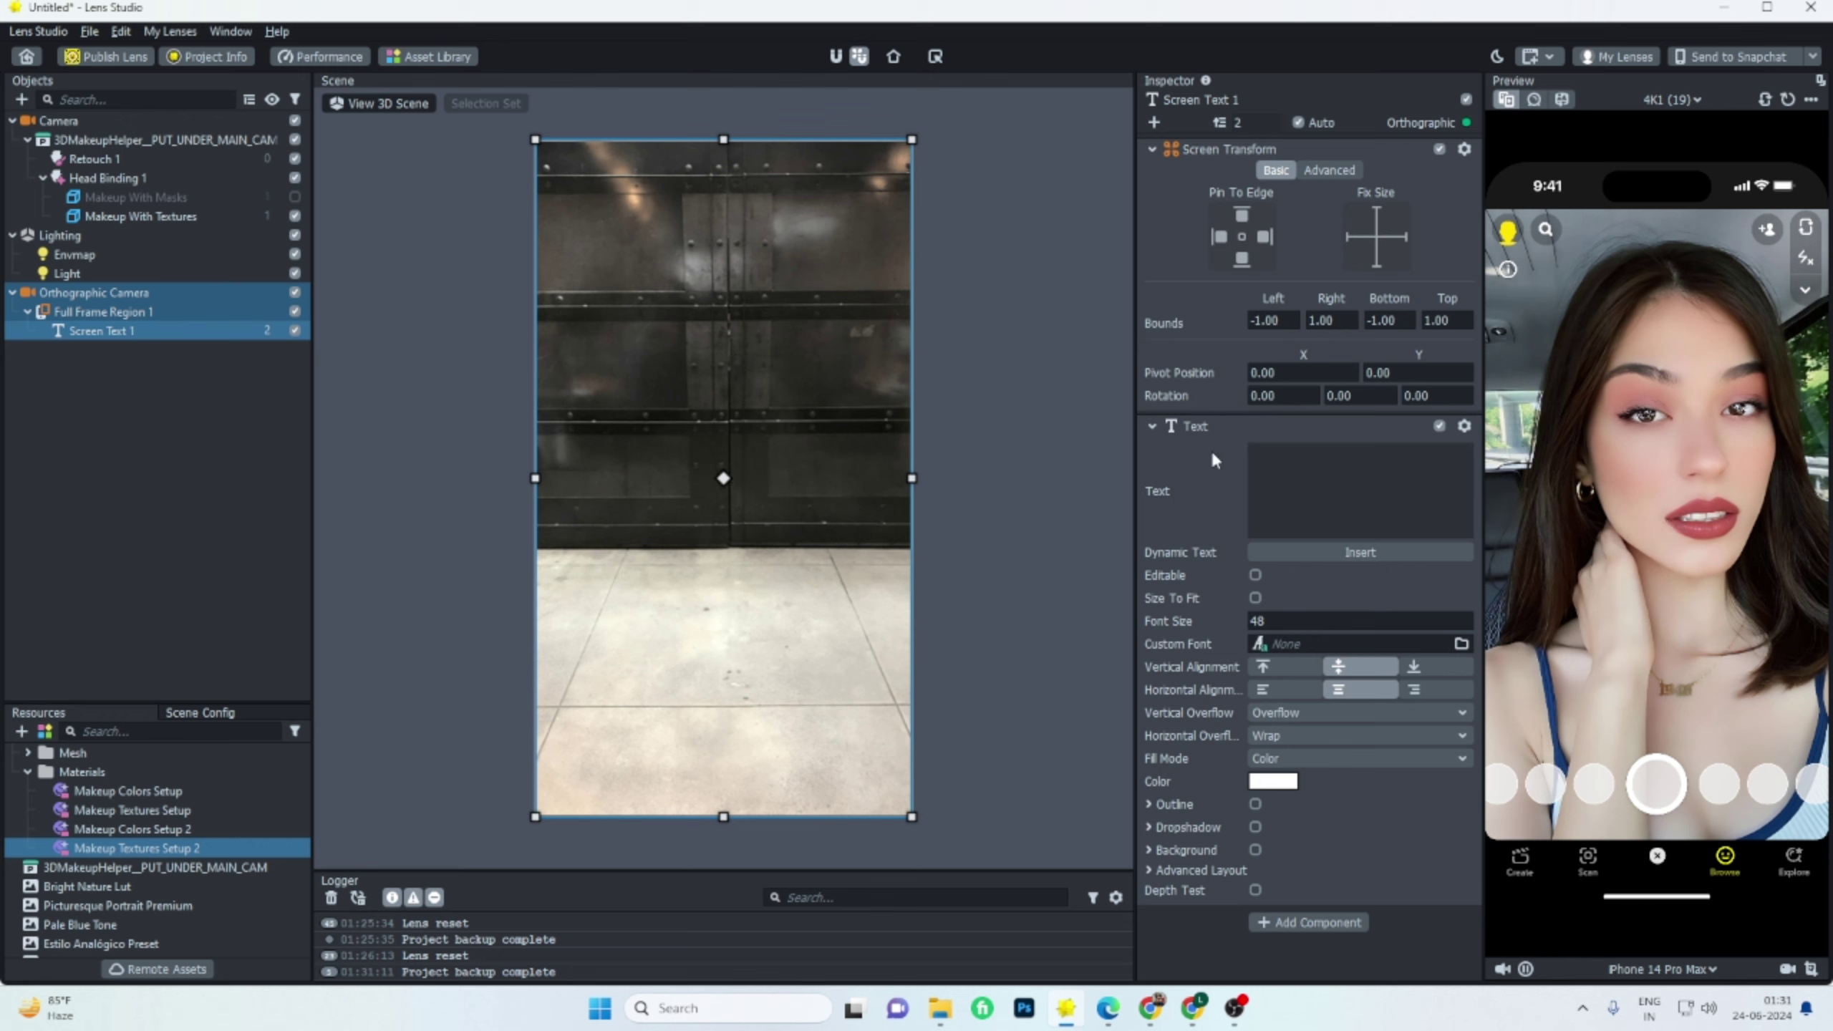
{"action": "left_click", "coordinate": [1356, 553]}
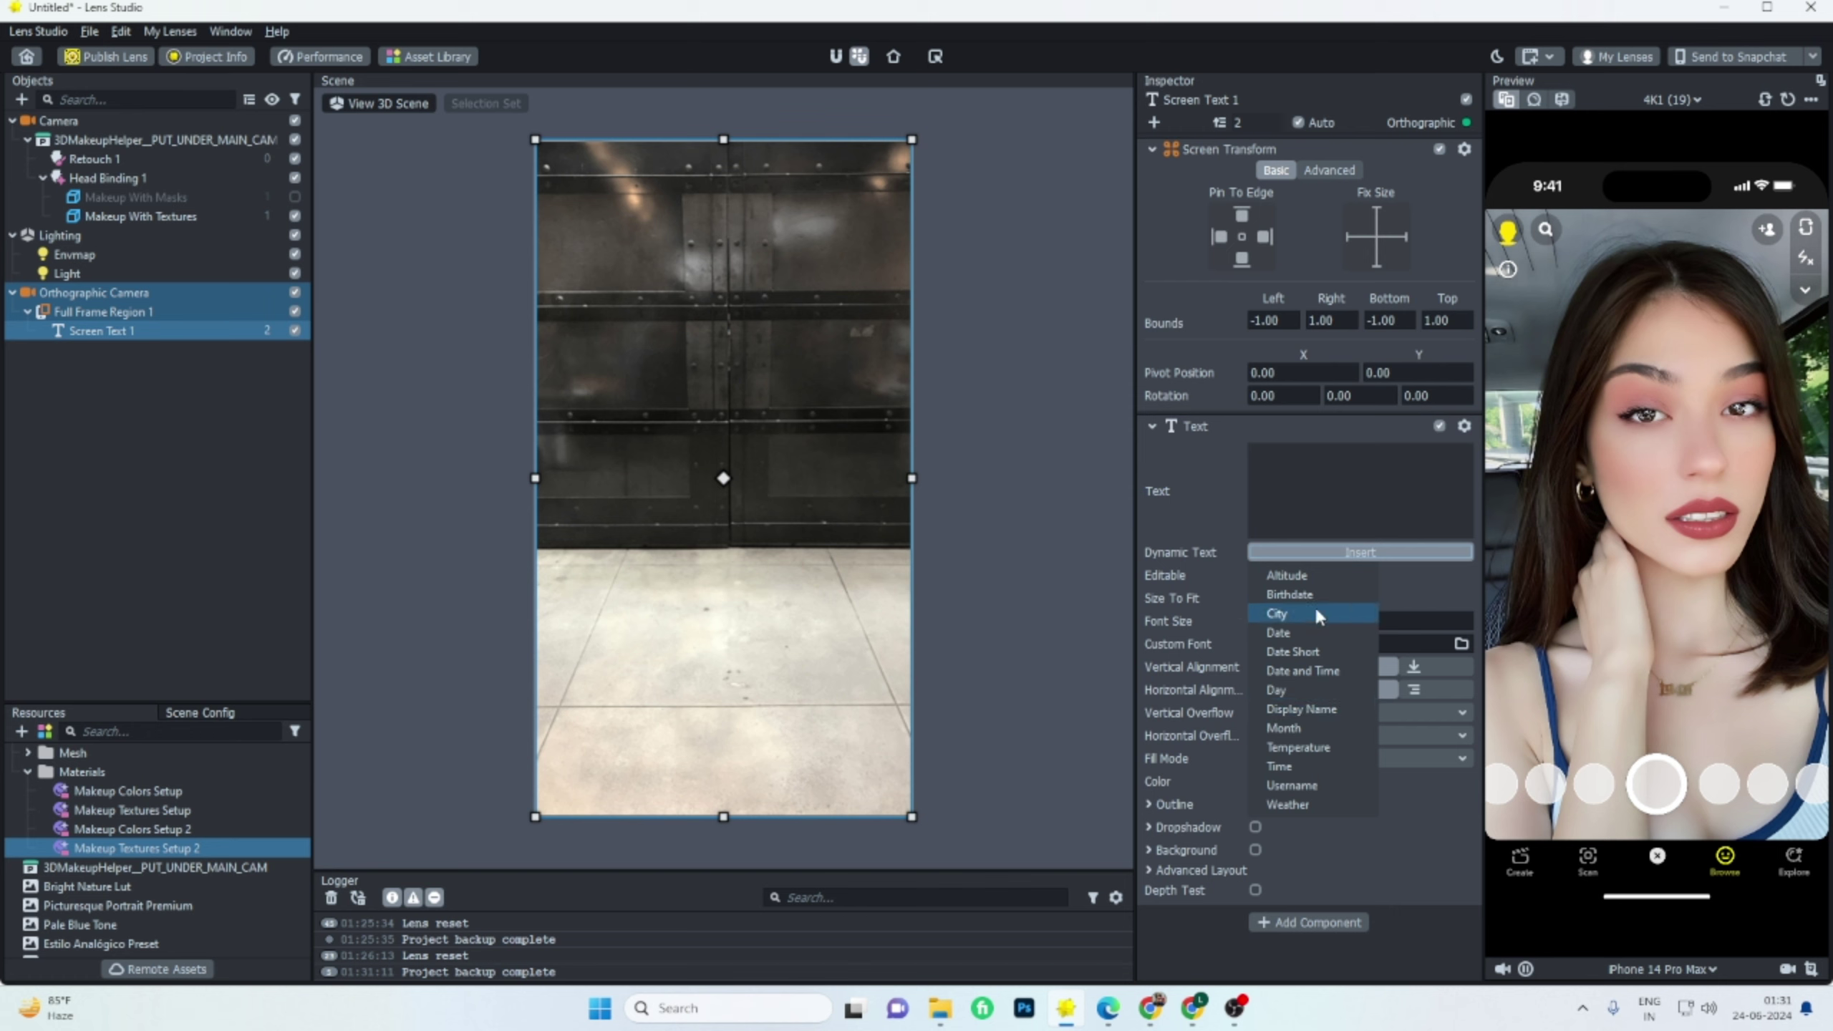
{"action": "left_click", "coordinate": [1295, 689]}
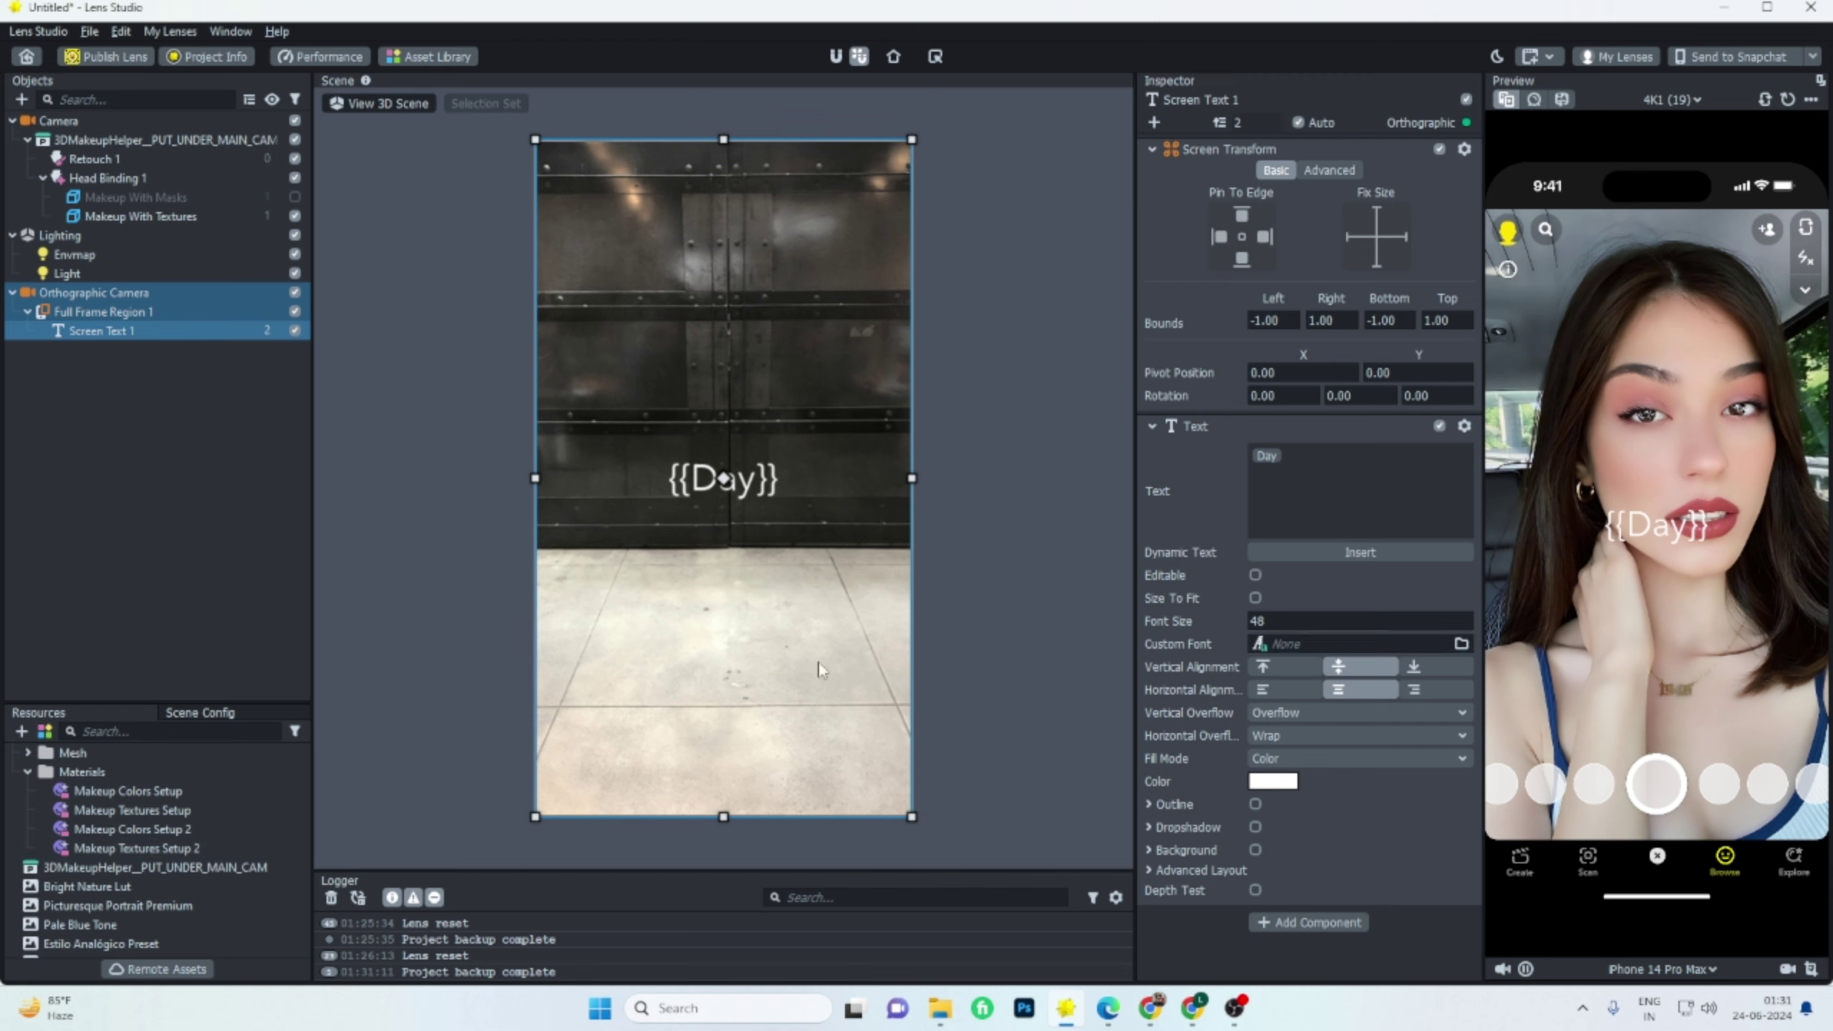
{"action": "left_click", "coordinate": [21, 731]}
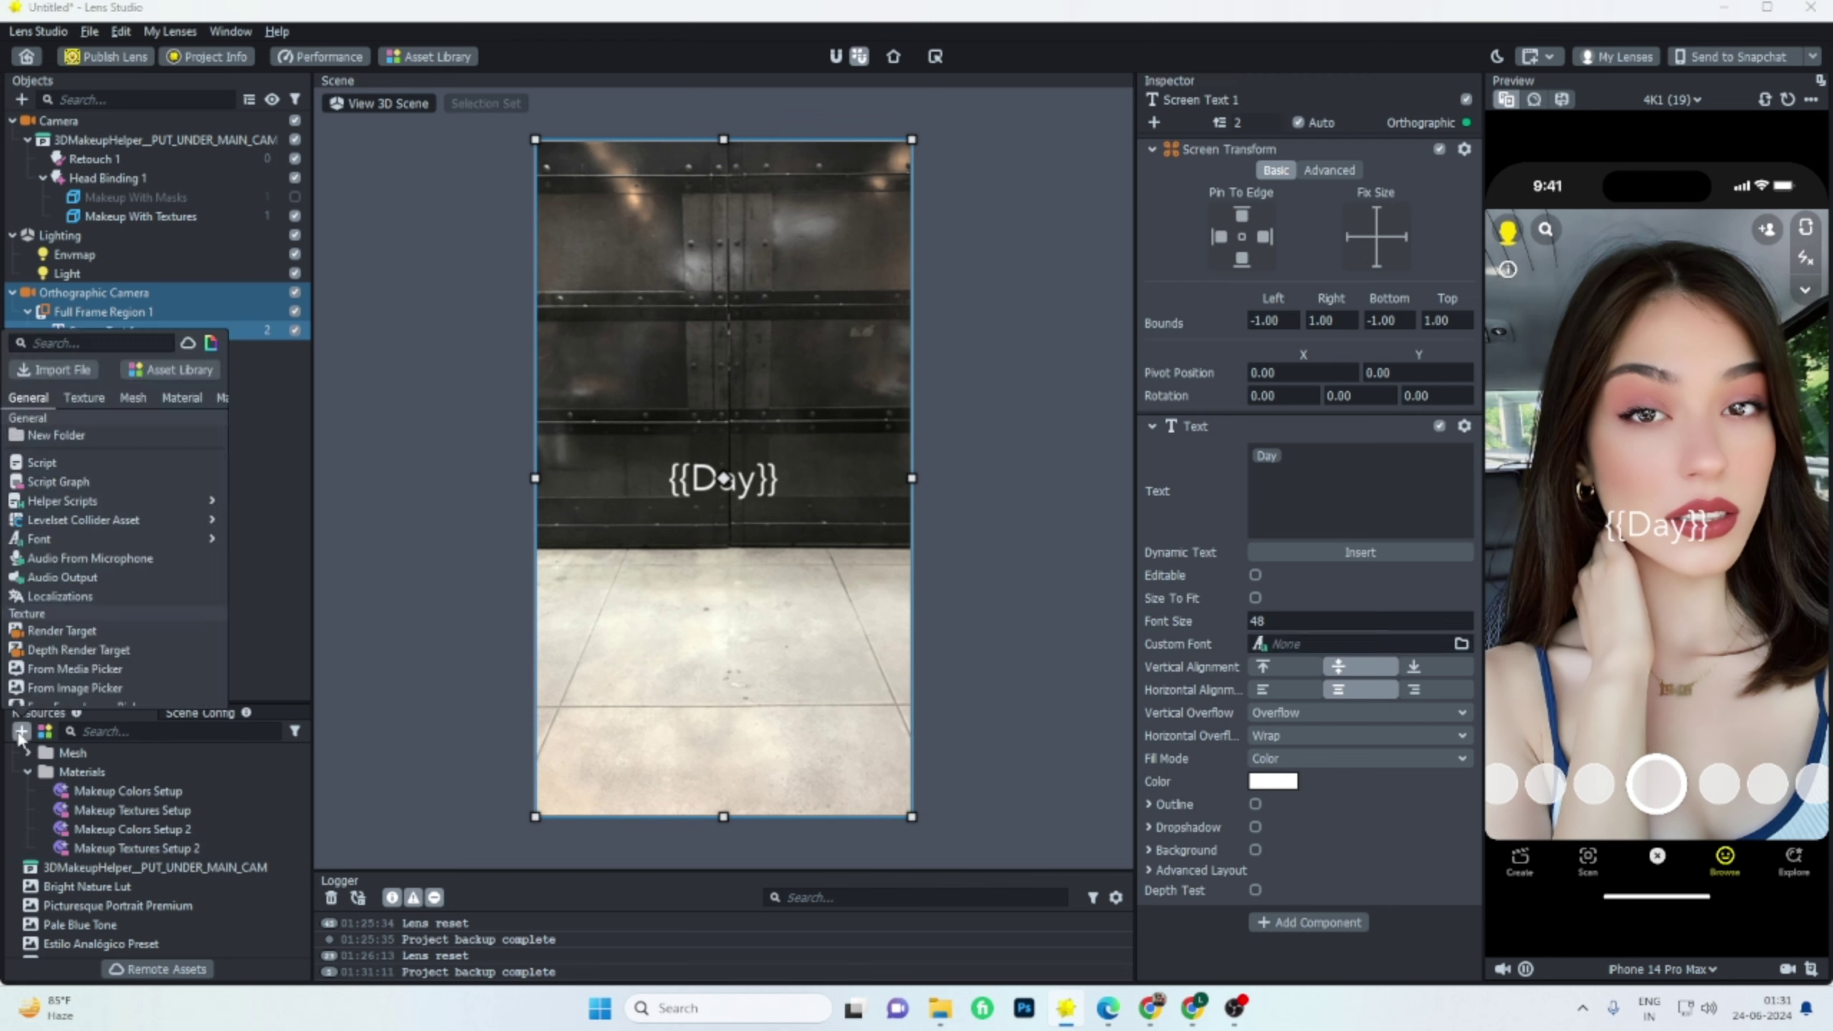
{"action": "left_click", "coordinate": [50, 374]}
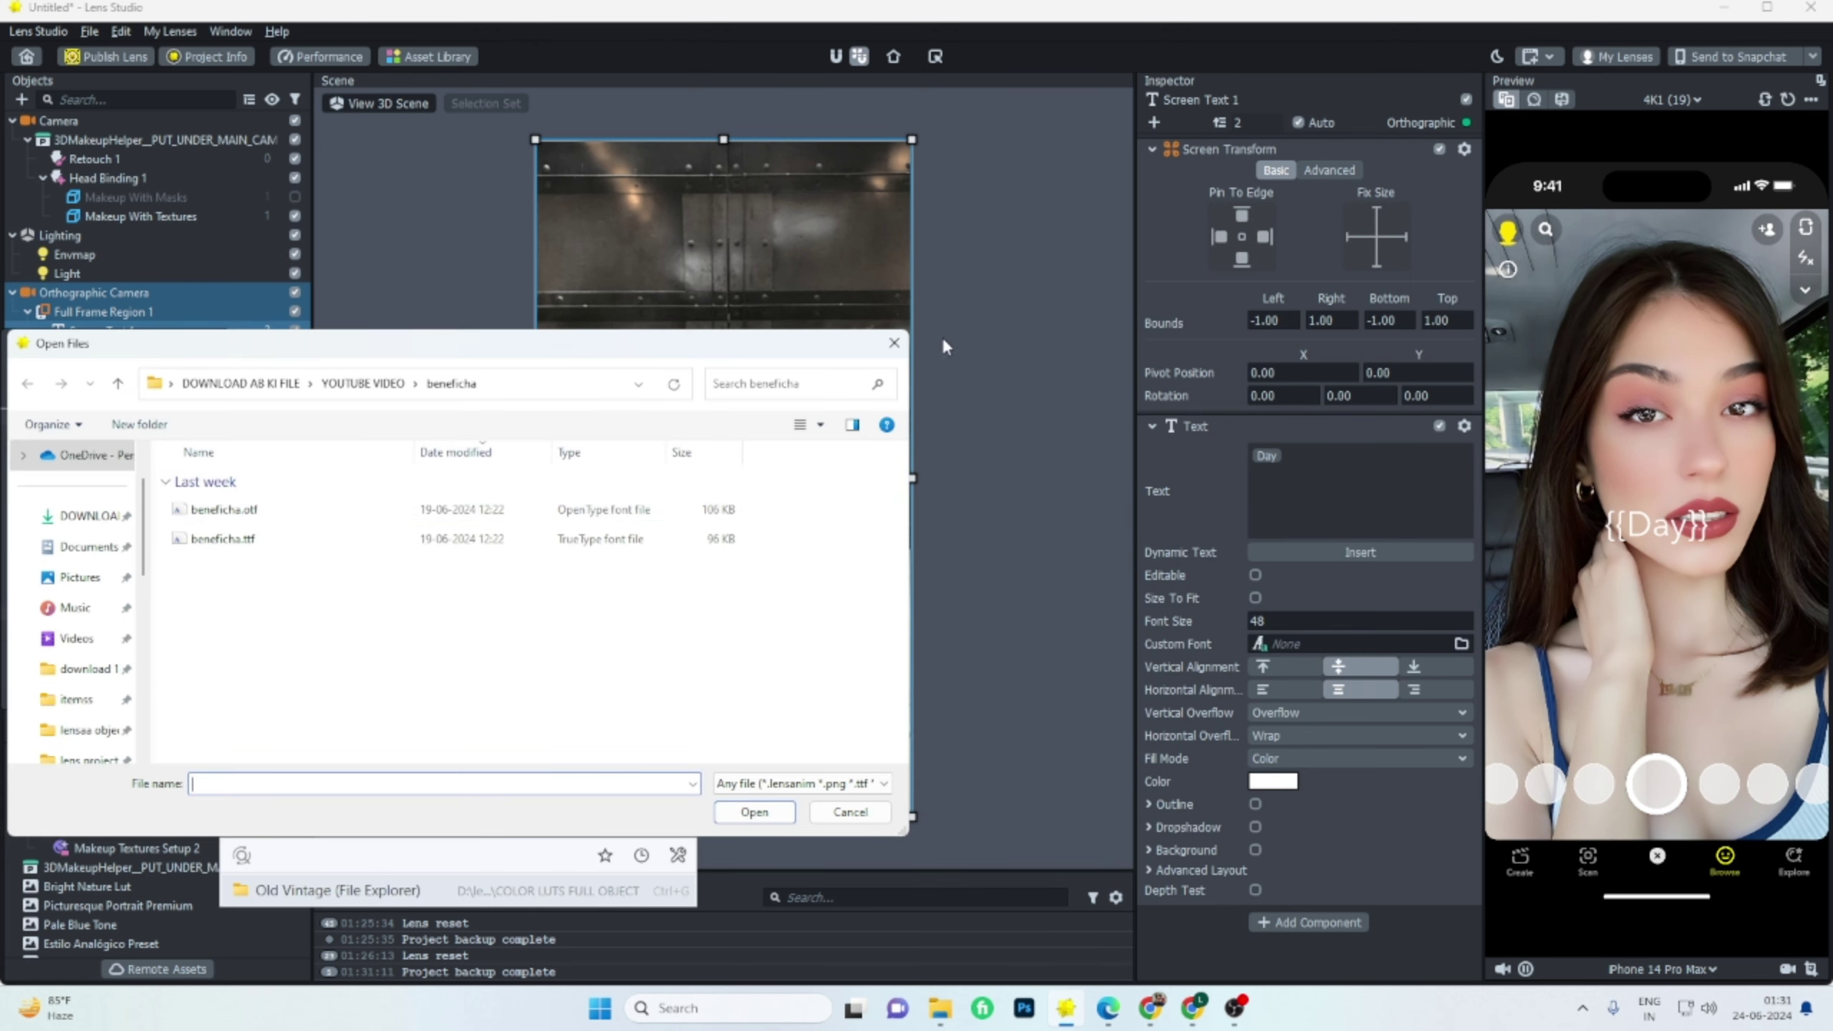
{"action": "left_click", "coordinate": [895, 343]}
{"action": "left_click", "coordinate": [854, 386]}
Assign the imported beneficha font as the custom font of the Day screen text.
{"action": "scroll", "coordinate": [137, 852], "scroll_direction": "down", "scroll_amount": 2}
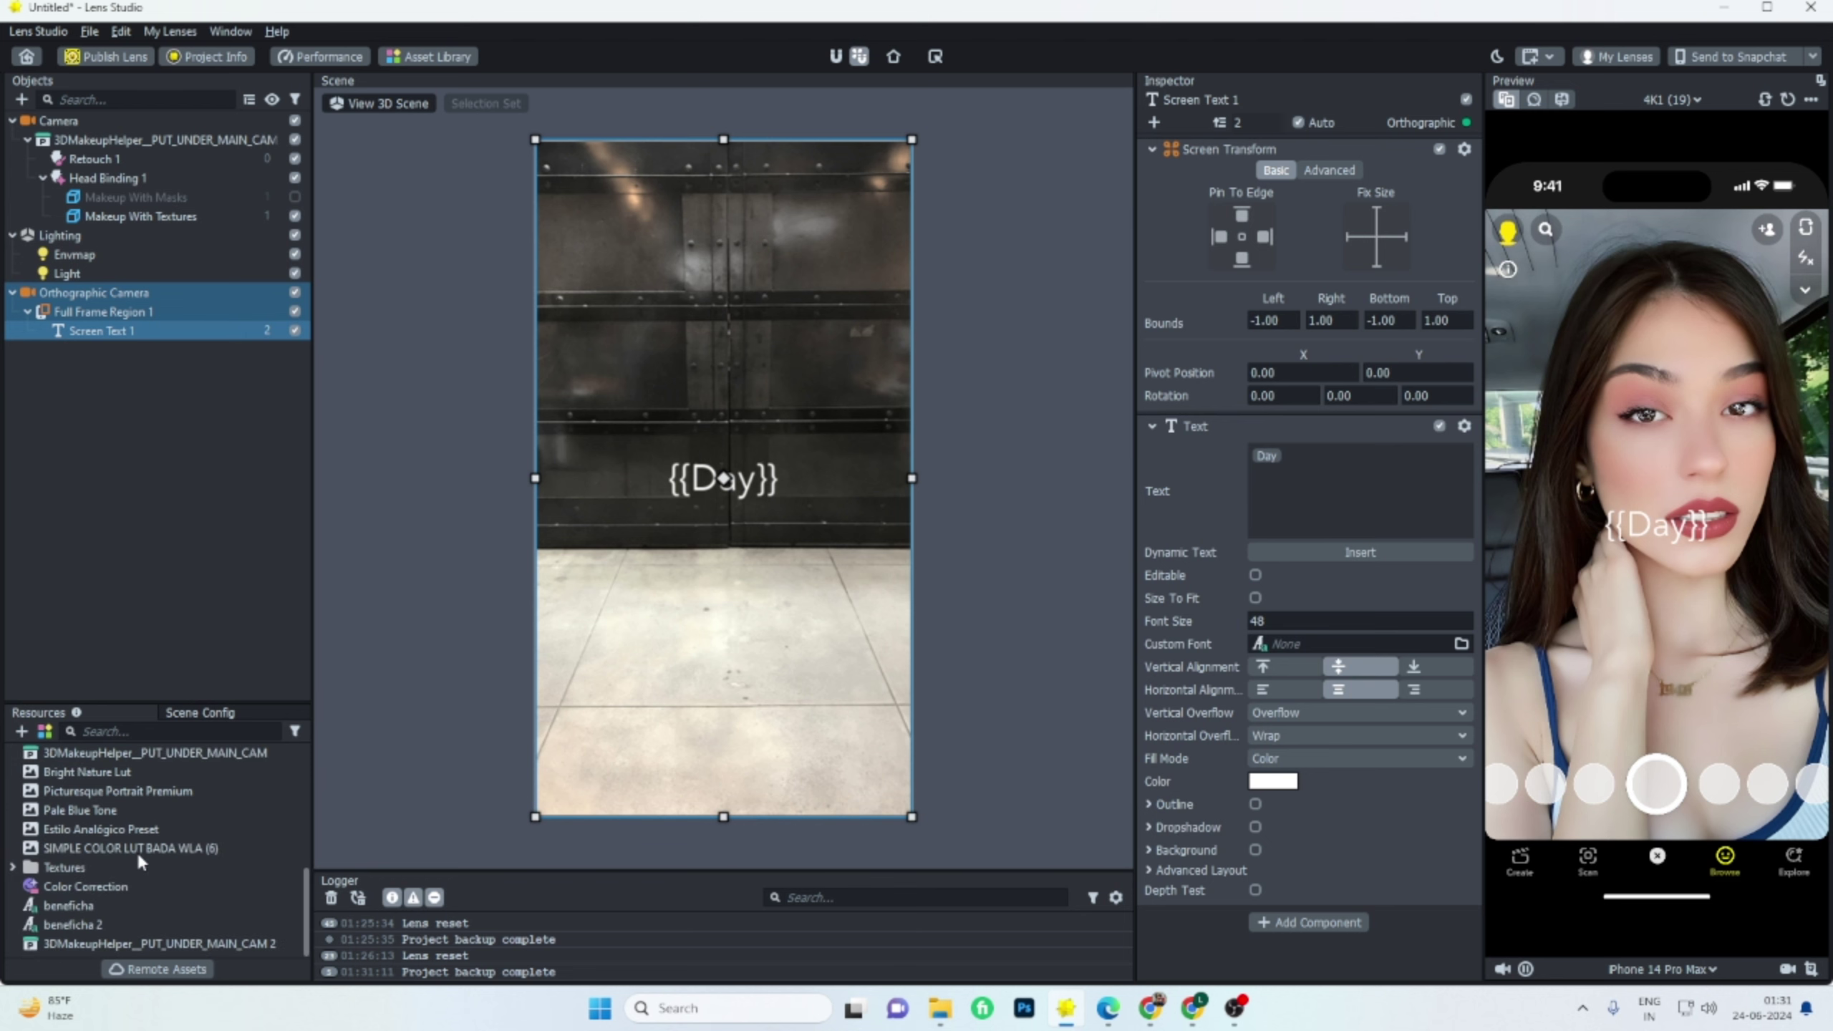
{"action": "scroll", "coordinate": [260, 823], "scroll_direction": "up", "scroll_amount": 3}
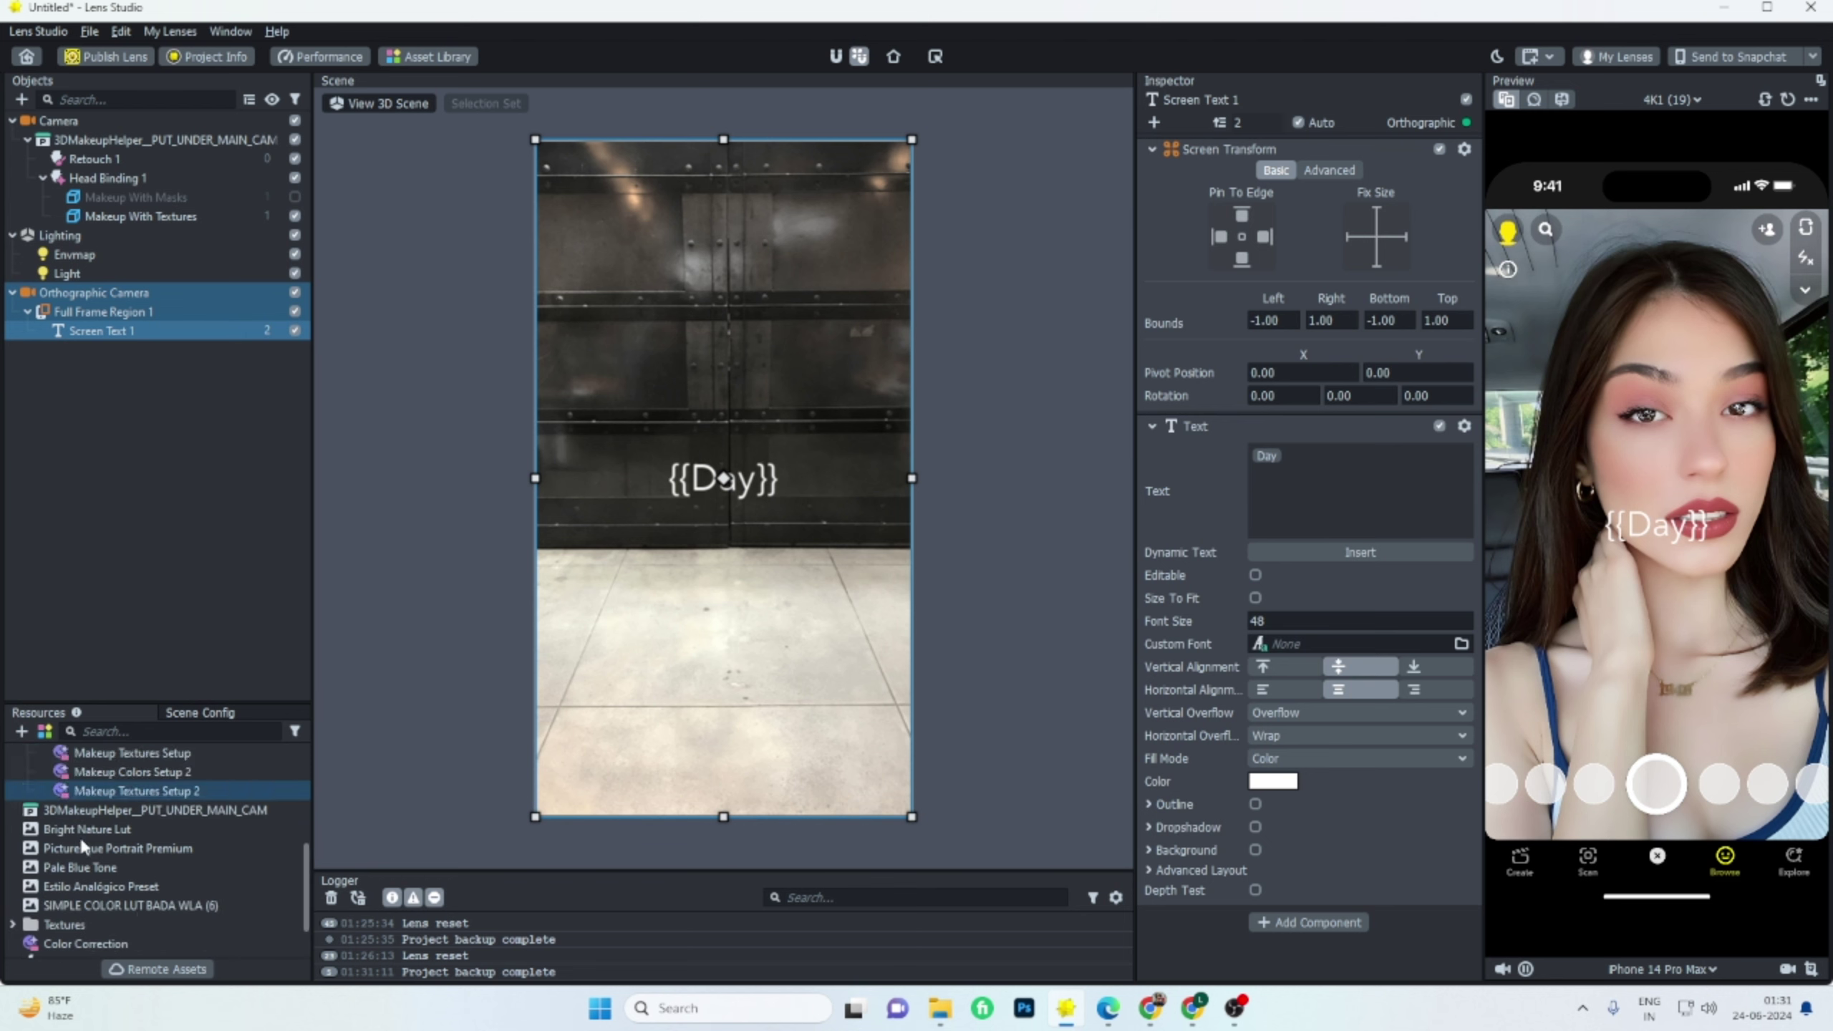
{"action": "left_click", "coordinate": [51, 863]}
{"action": "key", "text": "Up"}
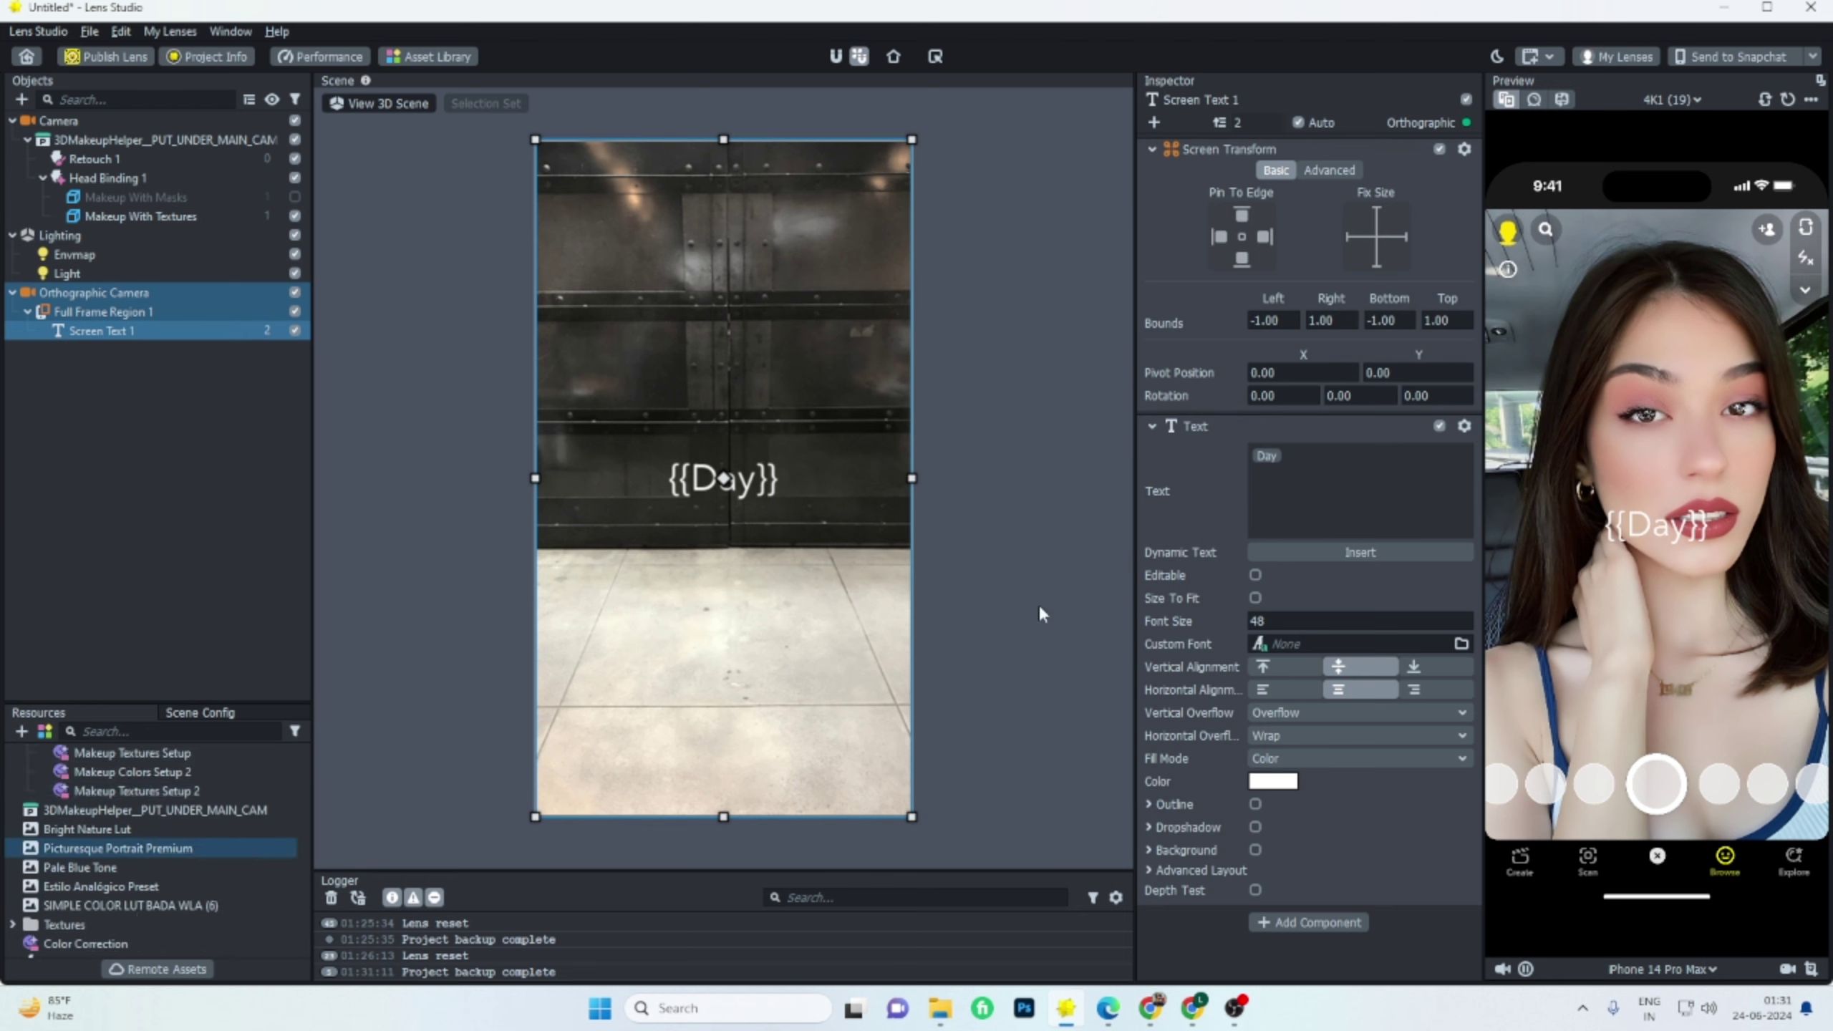
{"action": "left_click", "coordinate": [1275, 640]}
{"action": "left_click", "coordinate": [839, 320]}
{"action": "double_click", "coordinate": [840, 321]}
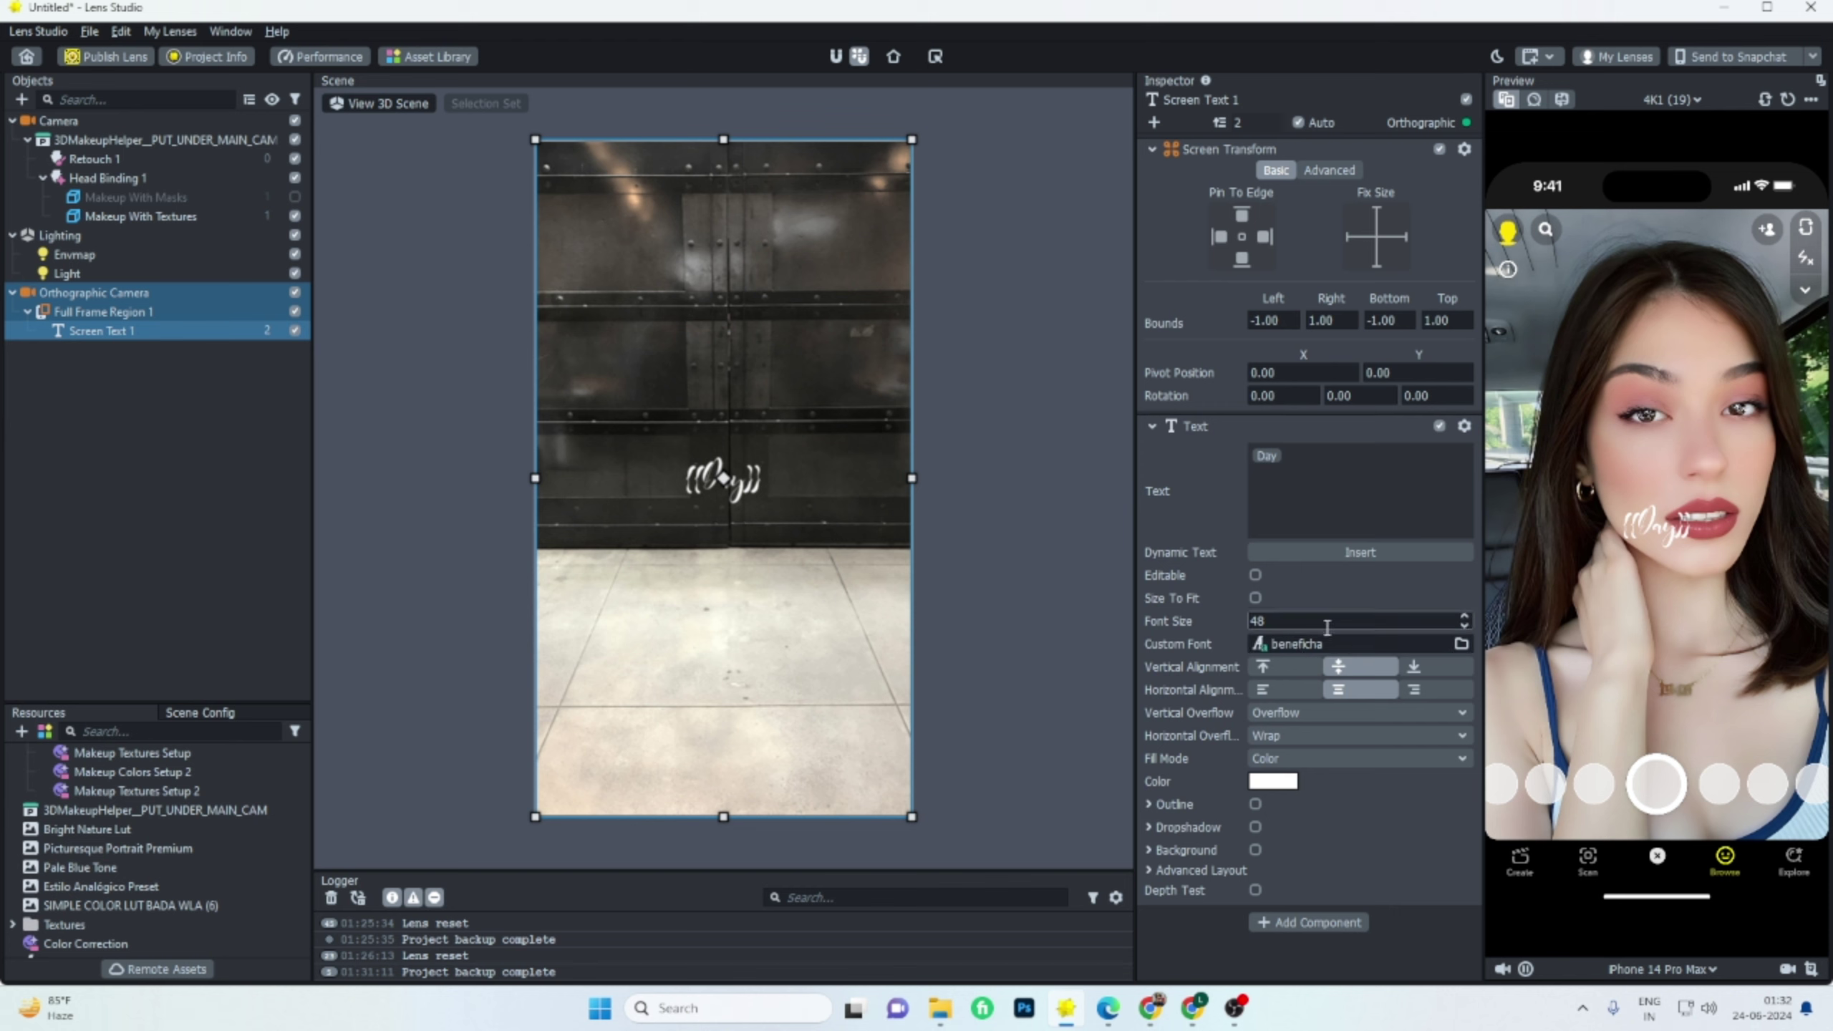
Reset the lens preview and set the Day text's font size to 100.
{"action": "left_click", "coordinate": [1281, 620]}
{"action": "left_click", "coordinate": [1788, 99]}
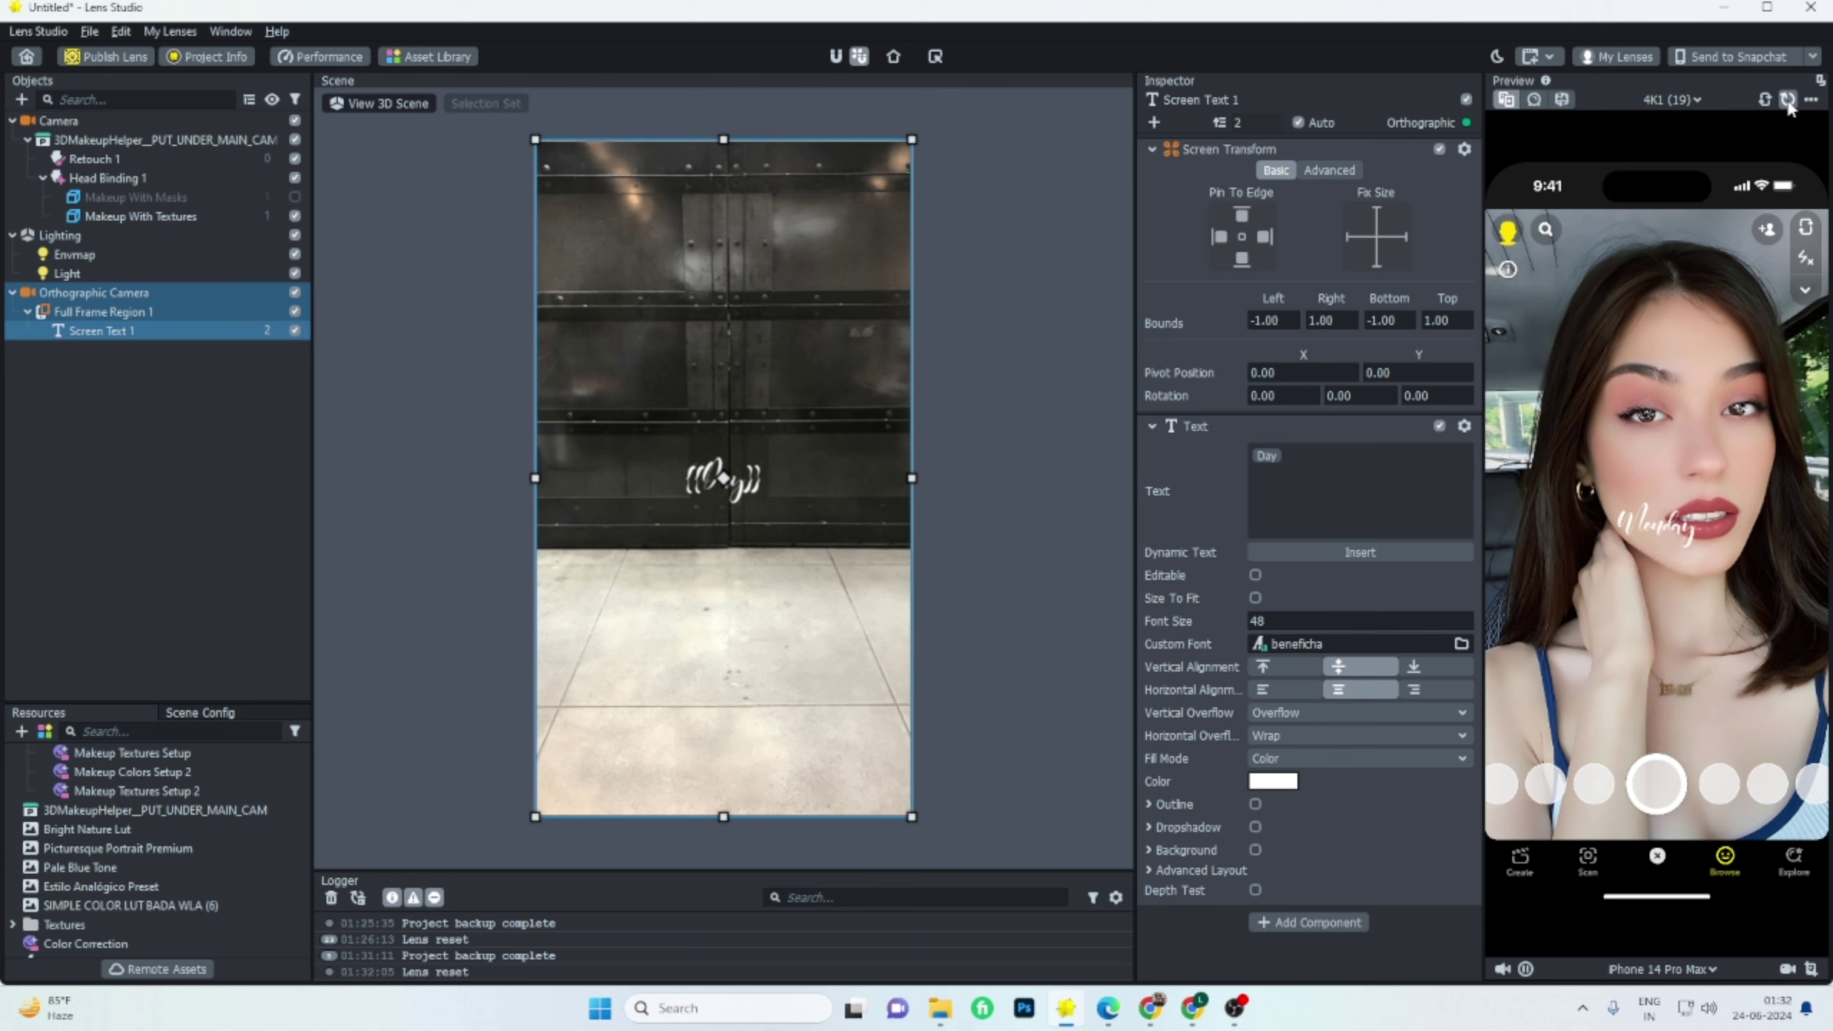
{"action": "left_click", "coordinate": [1788, 101]}
{"action": "left_click", "coordinate": [1299, 623]}
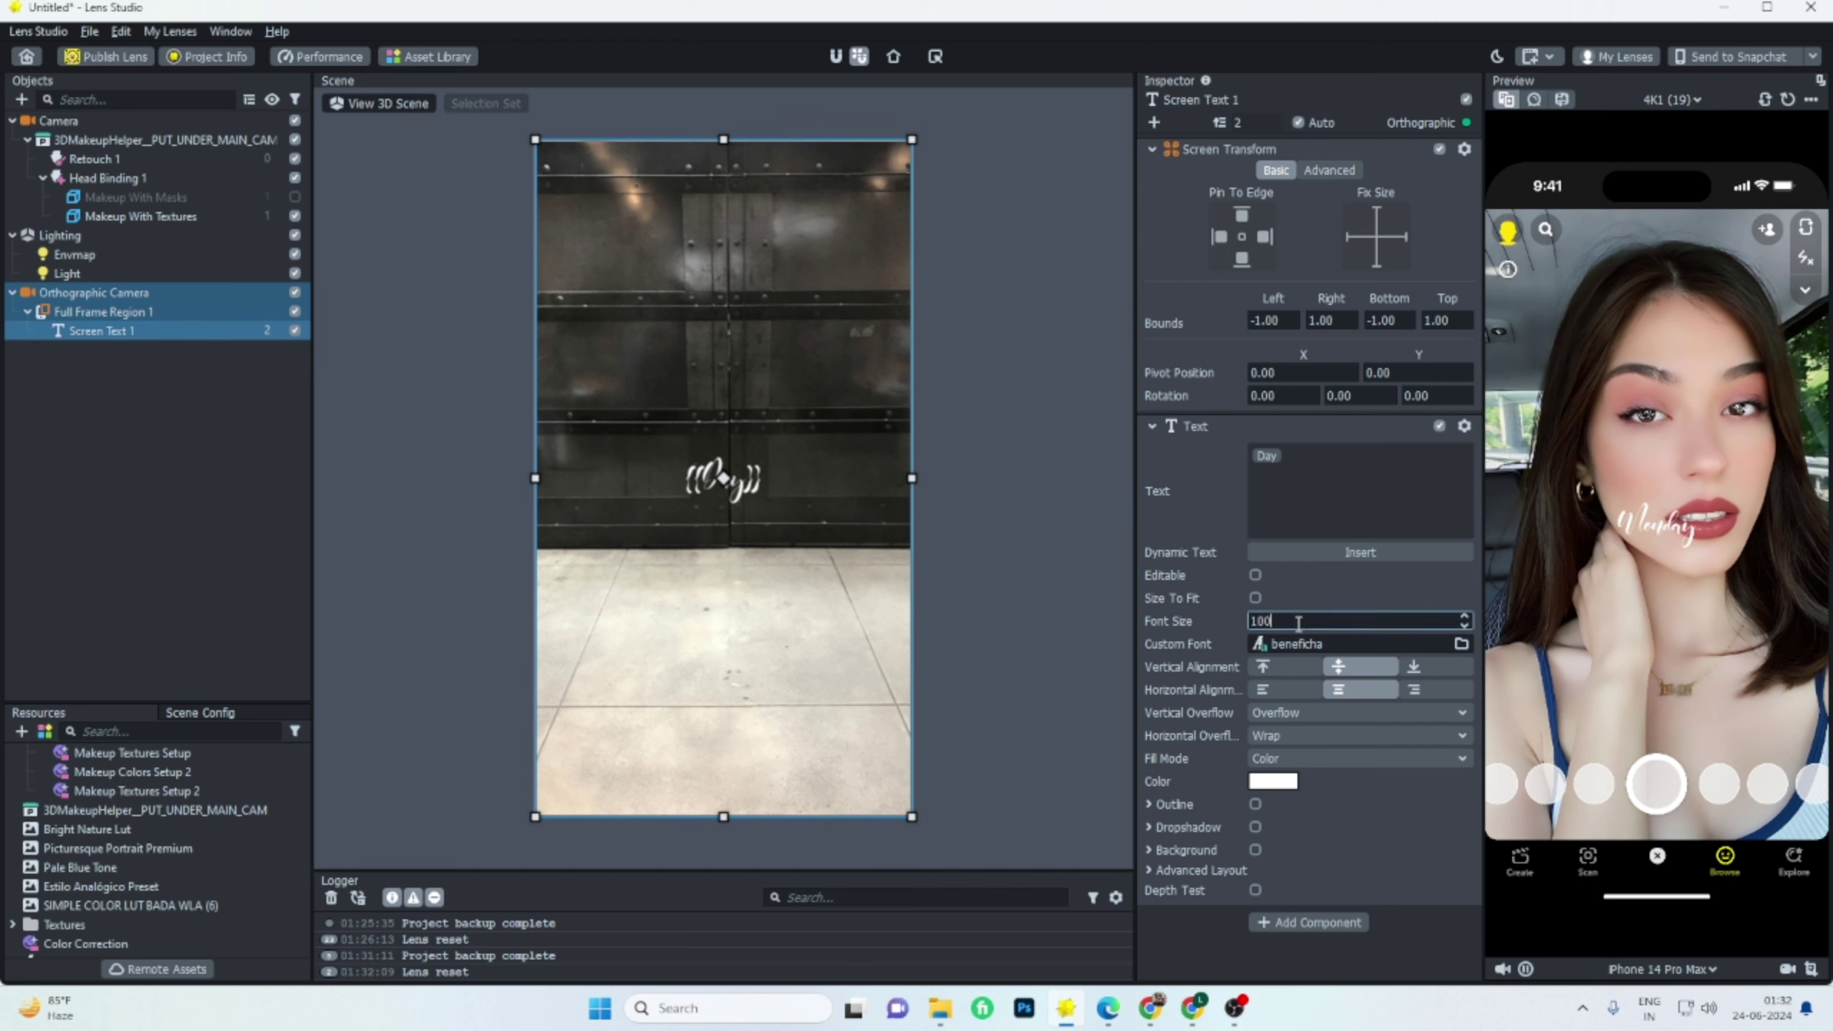
{"action": "key", "text": "Return"}
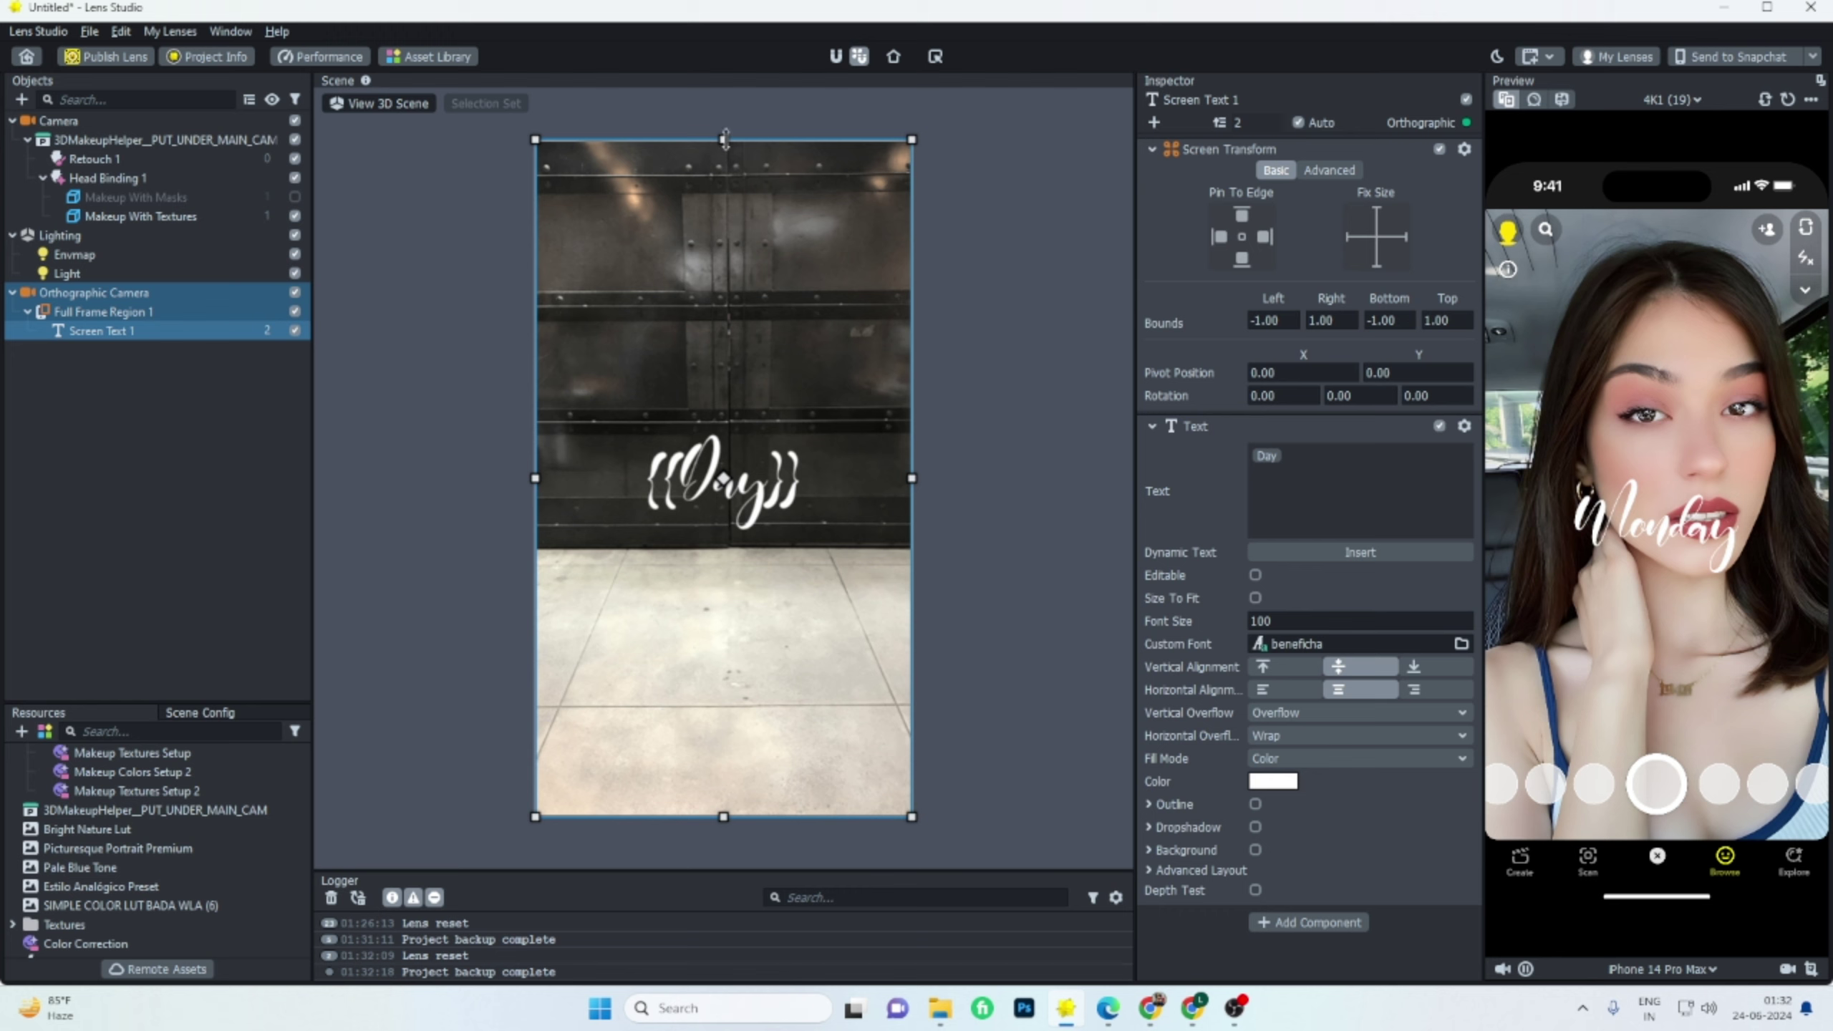
Shrink the Day text's frame and move it right and slightly down, with bounds of about -0.74, 1.16, -0.37 and 0.23.
{"action": "left_click_drag", "start_coordinate": [724, 140], "coordinate": [749, 582]}
{"action": "left_click_drag", "start_coordinate": [760, 652], "coordinate": [747, 497]}
{"action": "left_click_drag", "start_coordinate": [722, 426], "coordinate": [833, 476]}
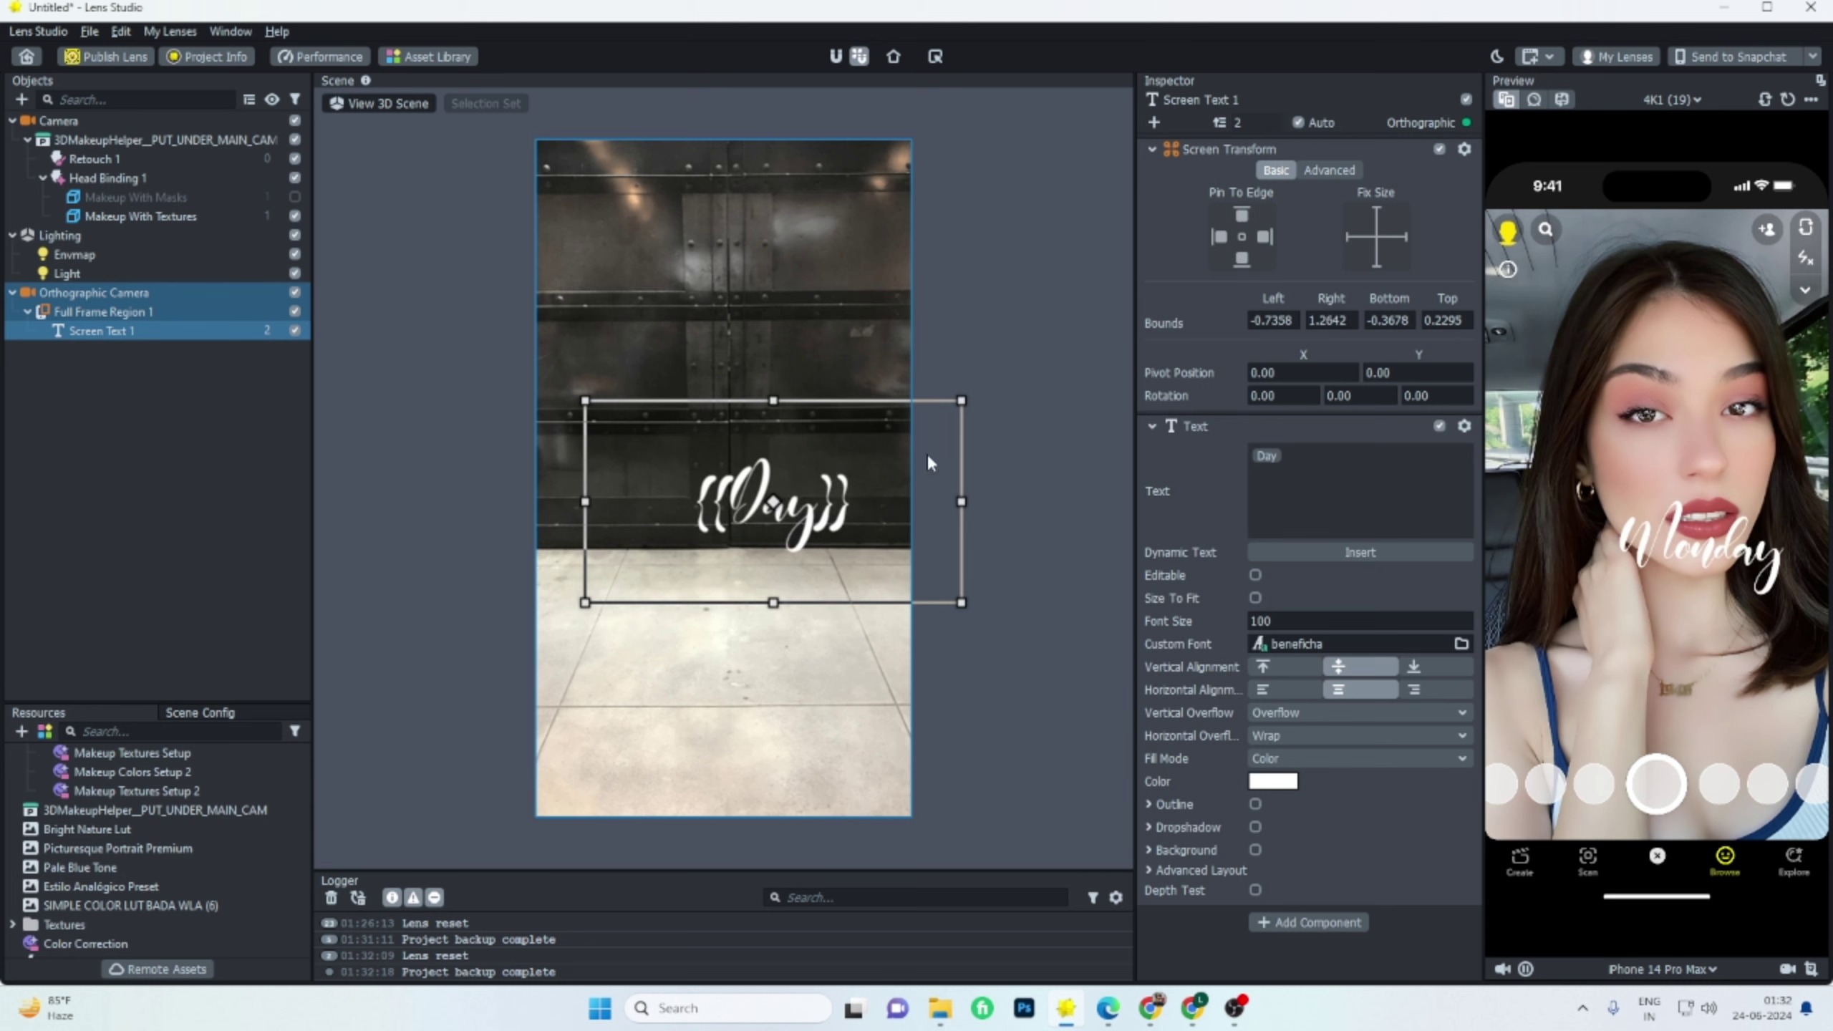
{"action": "left_click_drag", "start_coordinate": [959, 494], "coordinate": [942, 487]}
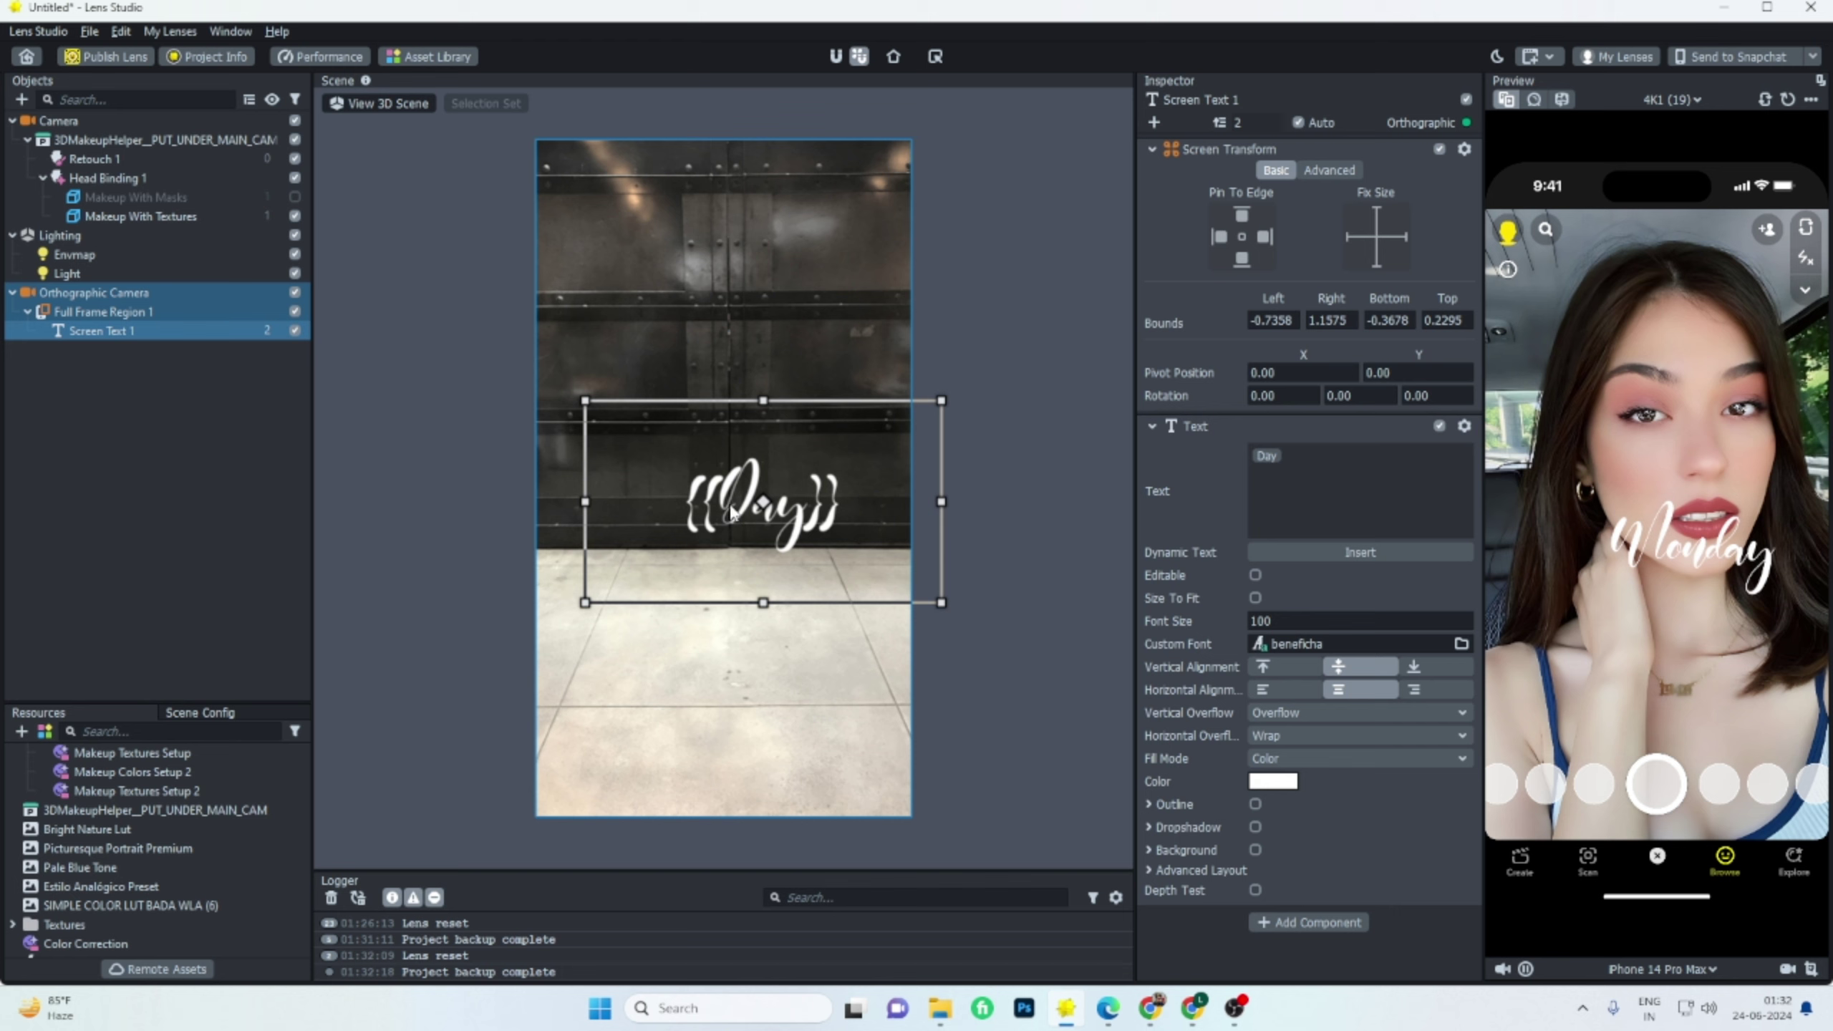
Duplicate the Day text to its upper left and replace the copy's content with the Username dynamic text.
{"action": "key", "text": "ctrl+d"}
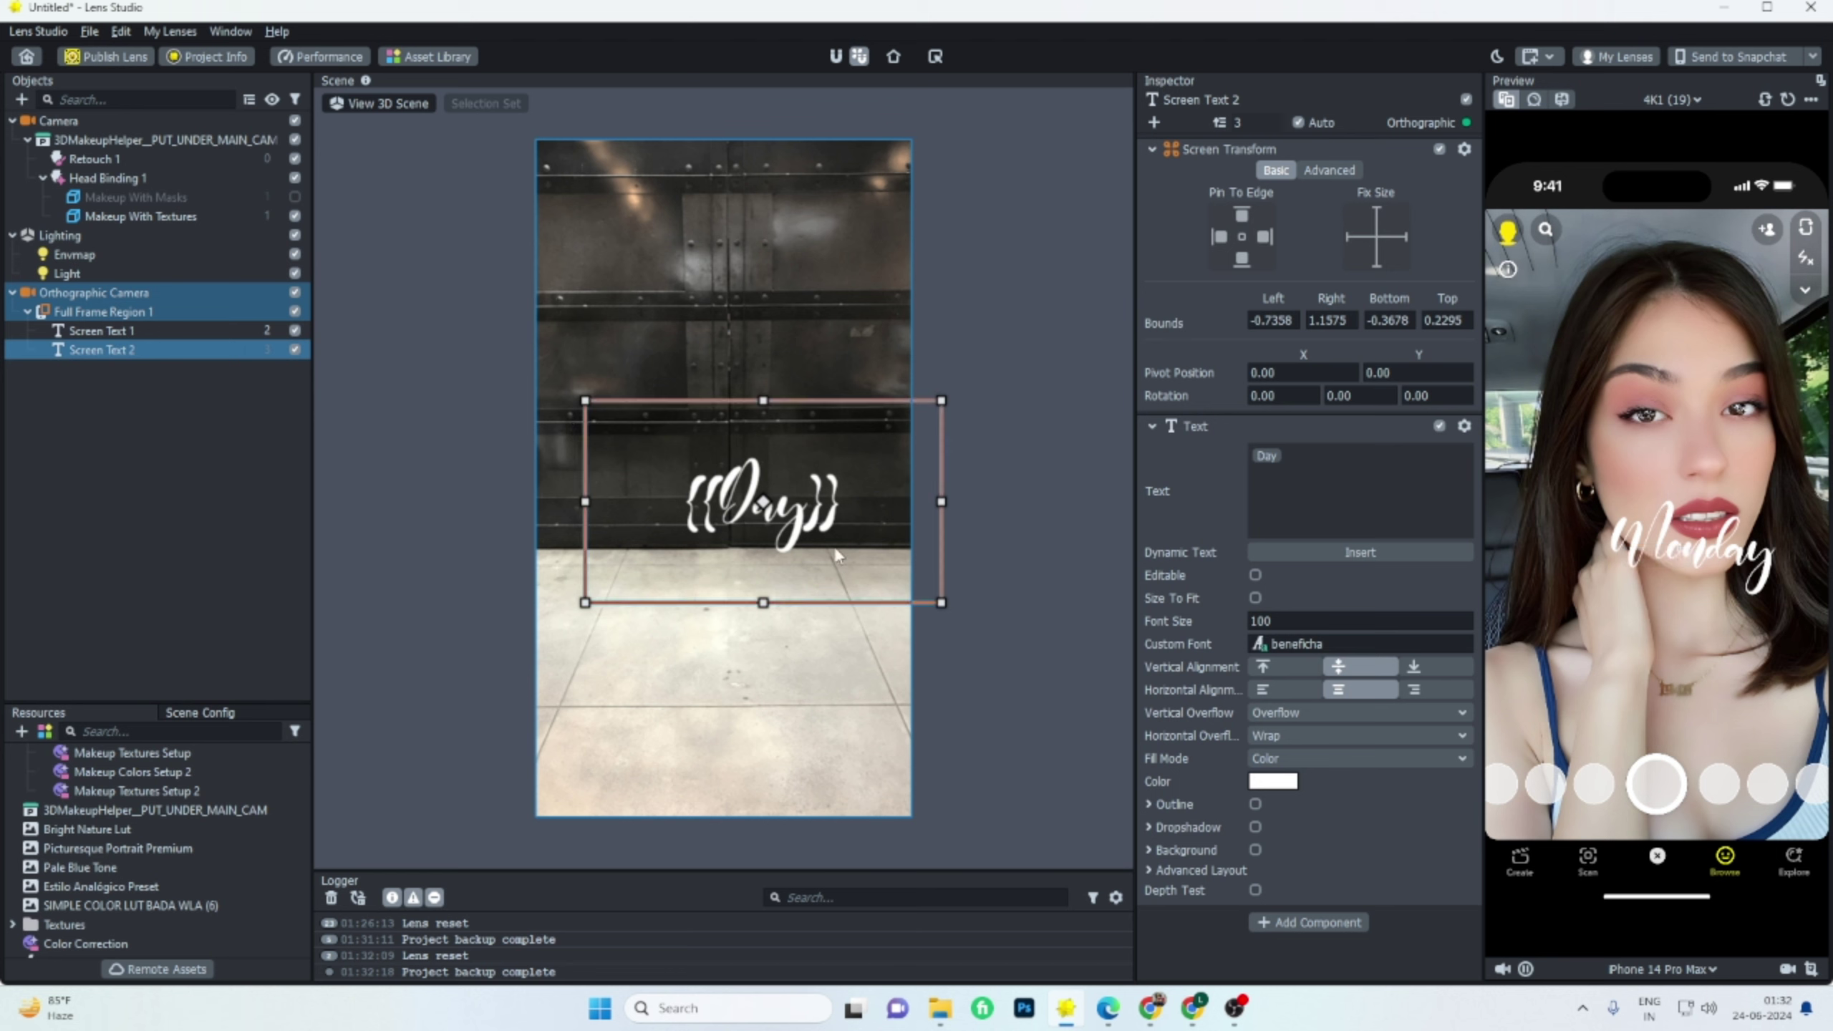
{"action": "left_click_drag", "start_coordinate": [809, 526], "coordinate": [701, 464]}
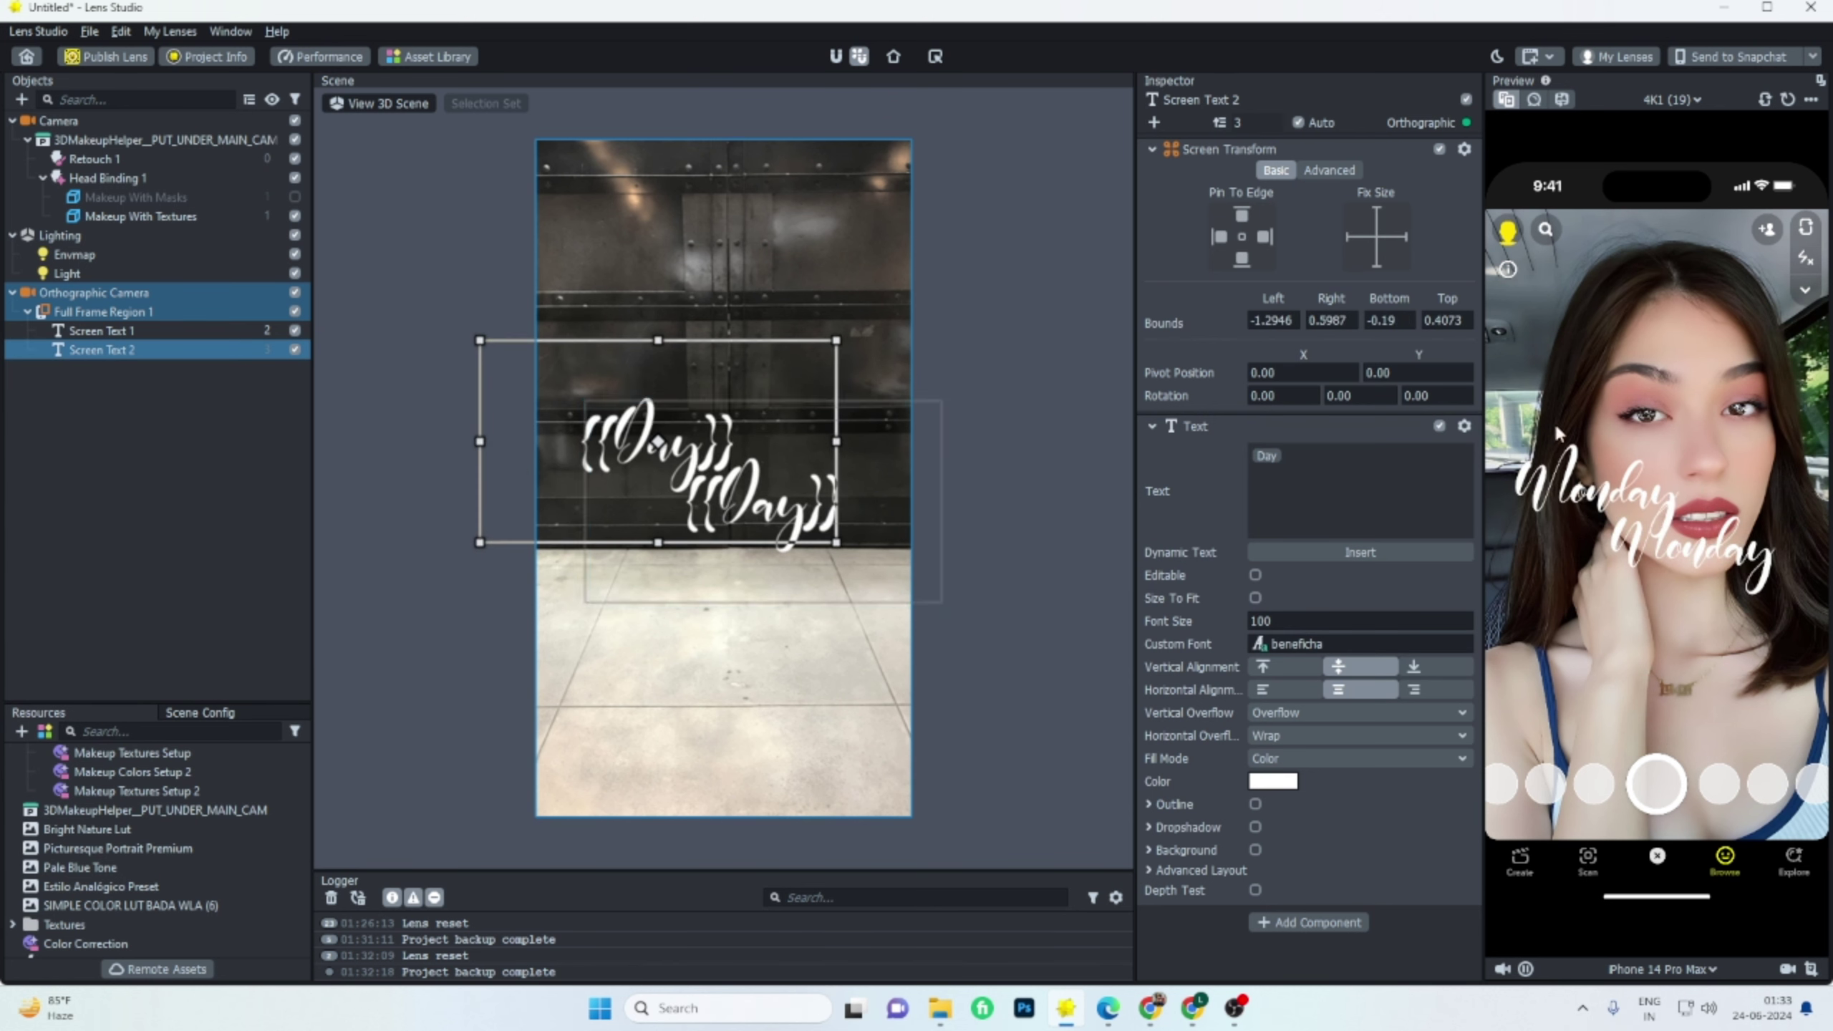
{"action": "left_click", "coordinate": [1315, 449]}
{"action": "key", "text": "BackSpace"}
{"action": "left_click", "coordinate": [1360, 553]}
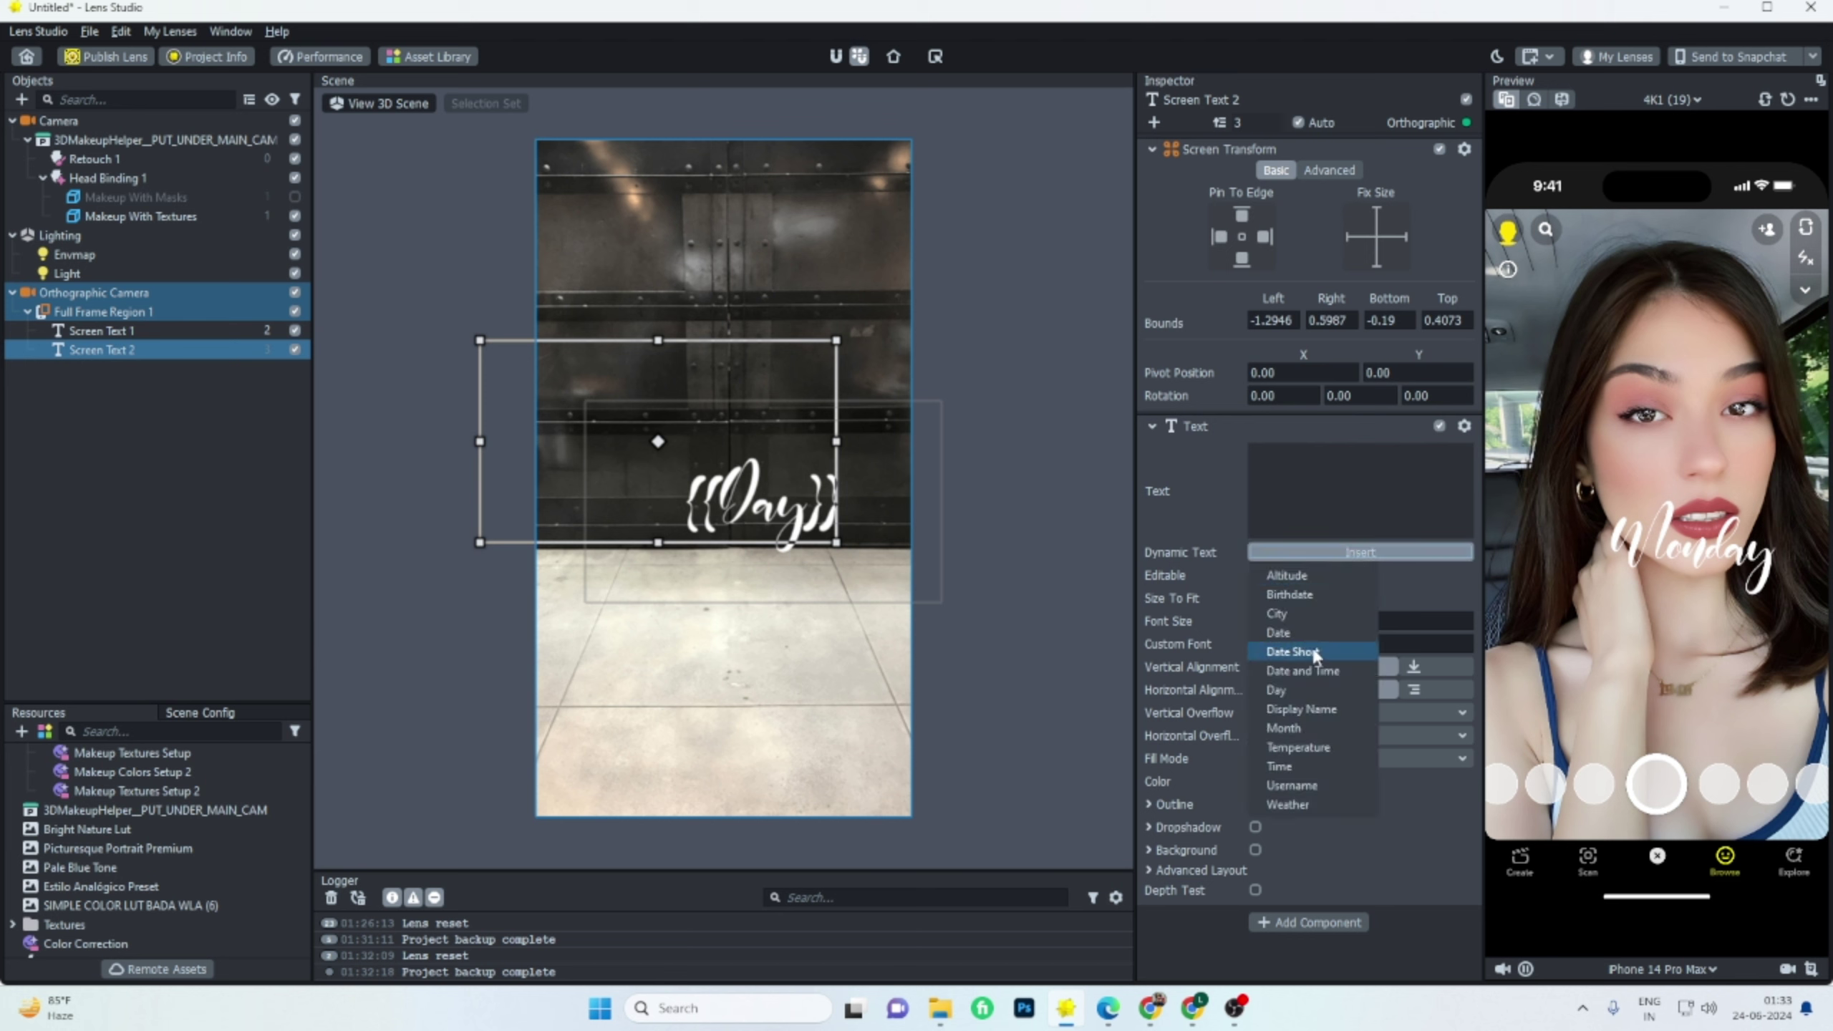
{"action": "left_click", "coordinate": [1292, 786]}
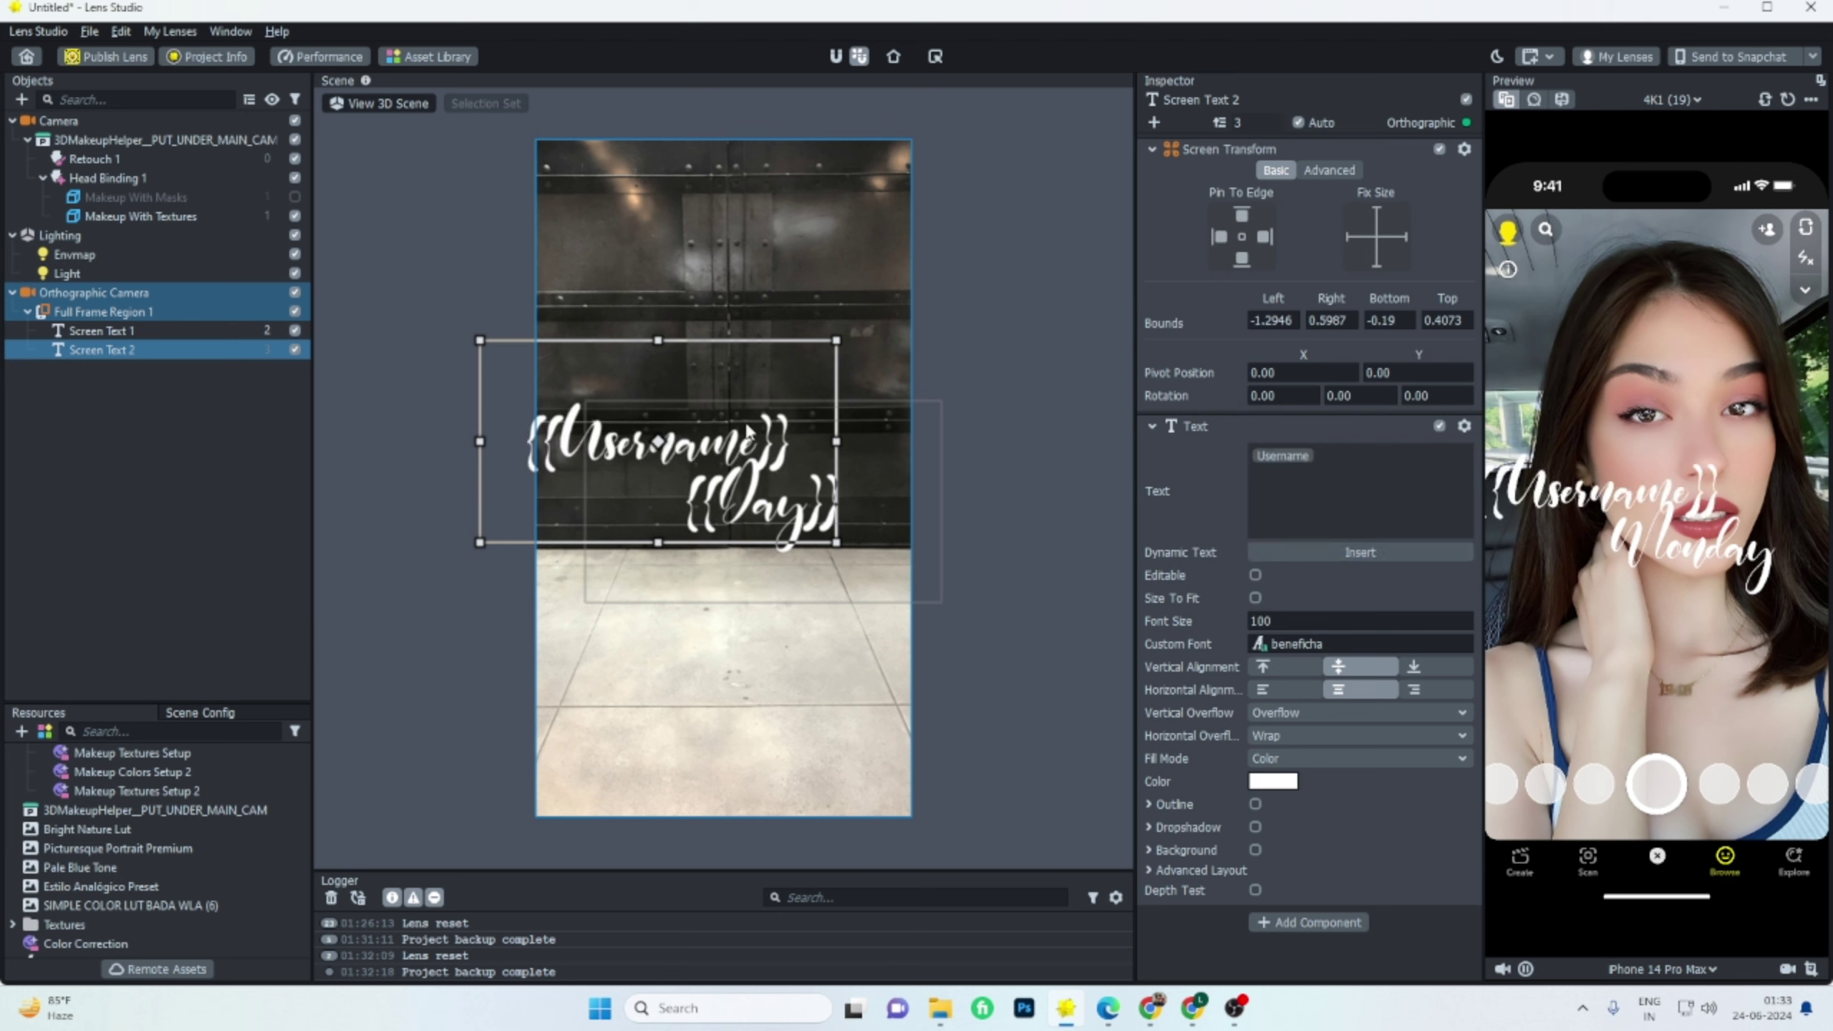
Set the Username text's font size to 40 and tighten its frame to bounds of about -1.20, 0.57, 0.02 and 0.35.
{"action": "left_click", "coordinate": [1299, 621]}
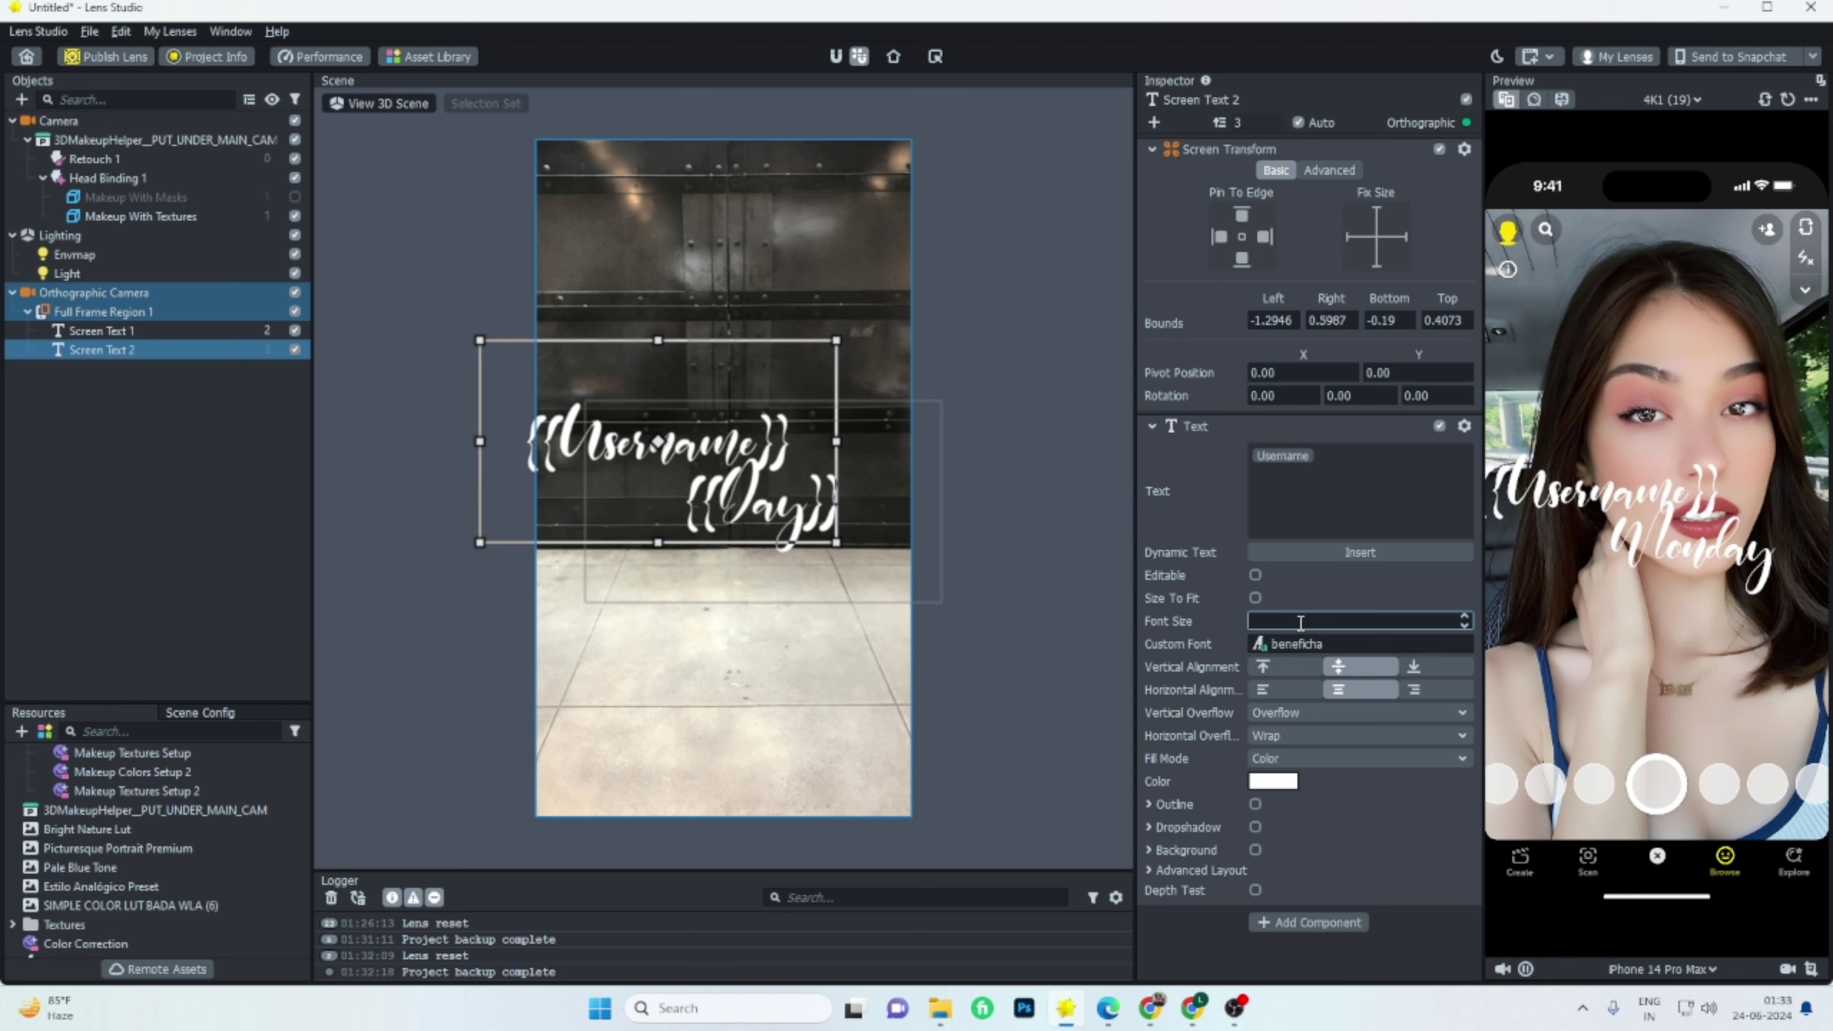
{"action": "type", "text": "40"}
{"action": "key", "text": "Return"}
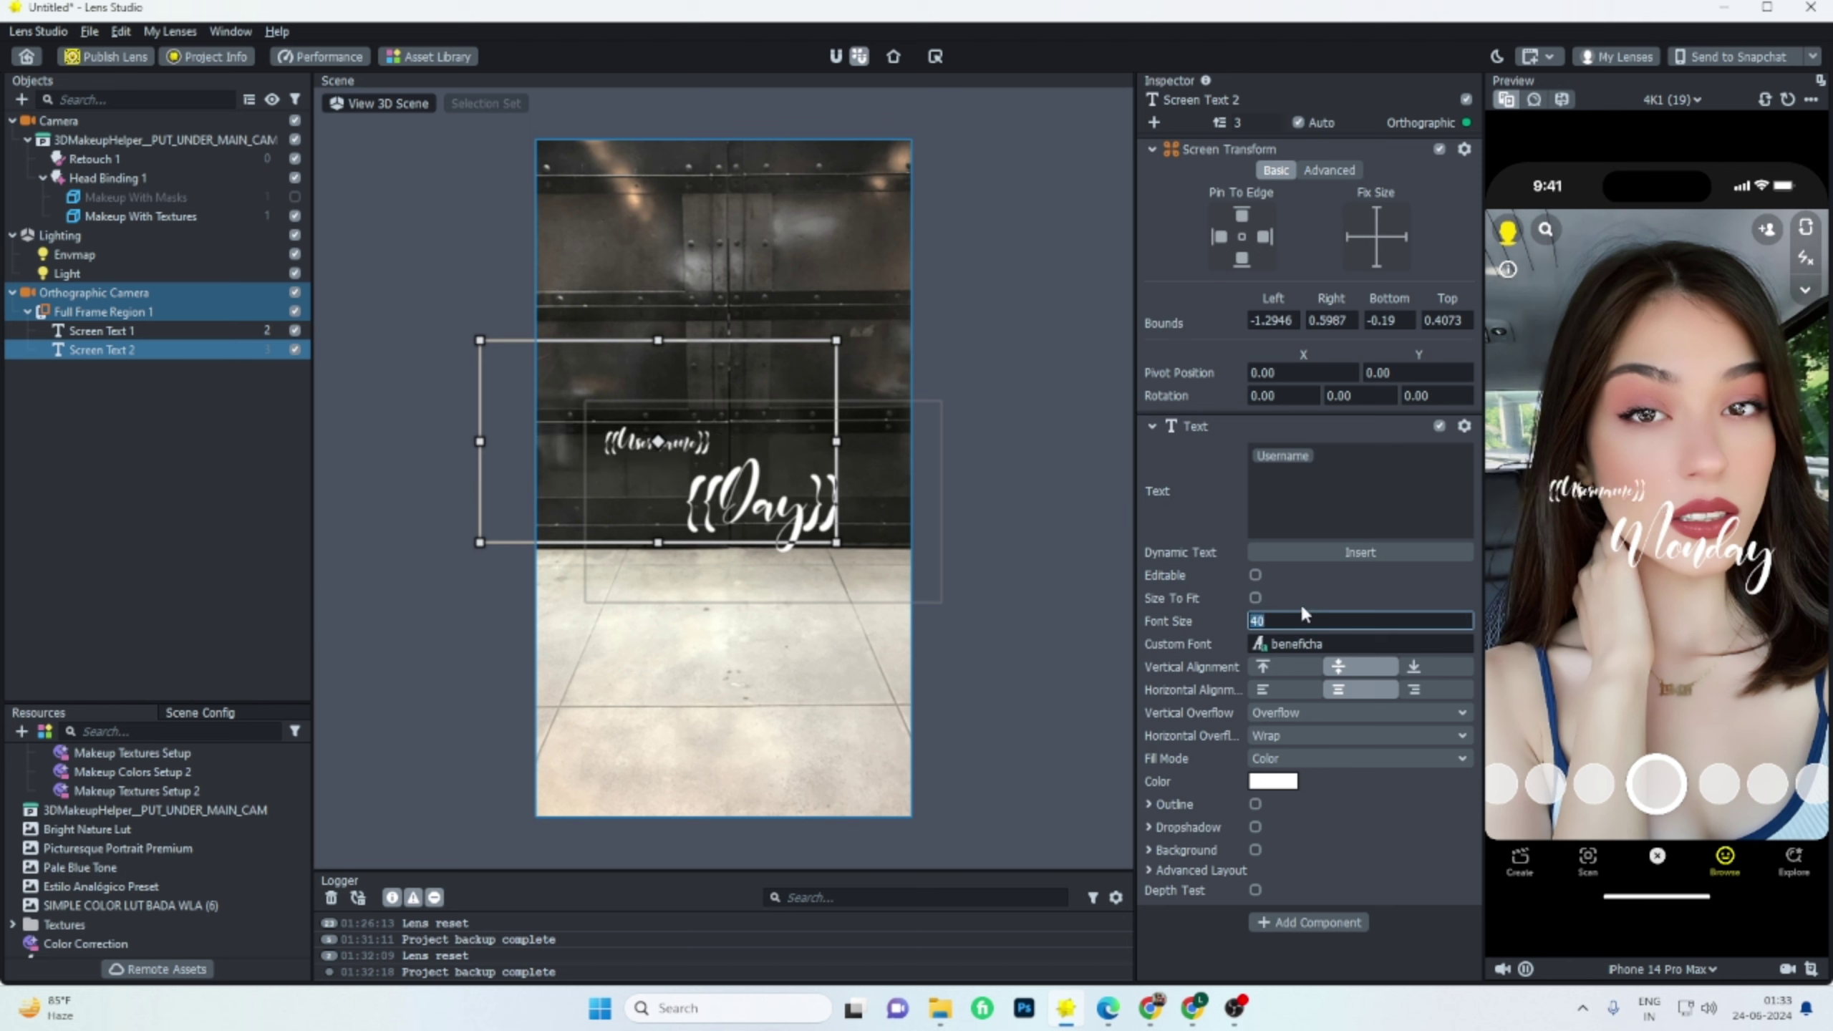
{"action": "left_click_drag", "start_coordinate": [684, 543], "coordinate": [731, 440]}
{"action": "left_click_drag", "start_coordinate": [491, 411], "coordinate": [516, 410]}
{"action": "left_click_drag", "start_coordinate": [796, 413], "coordinate": [772, 416]}
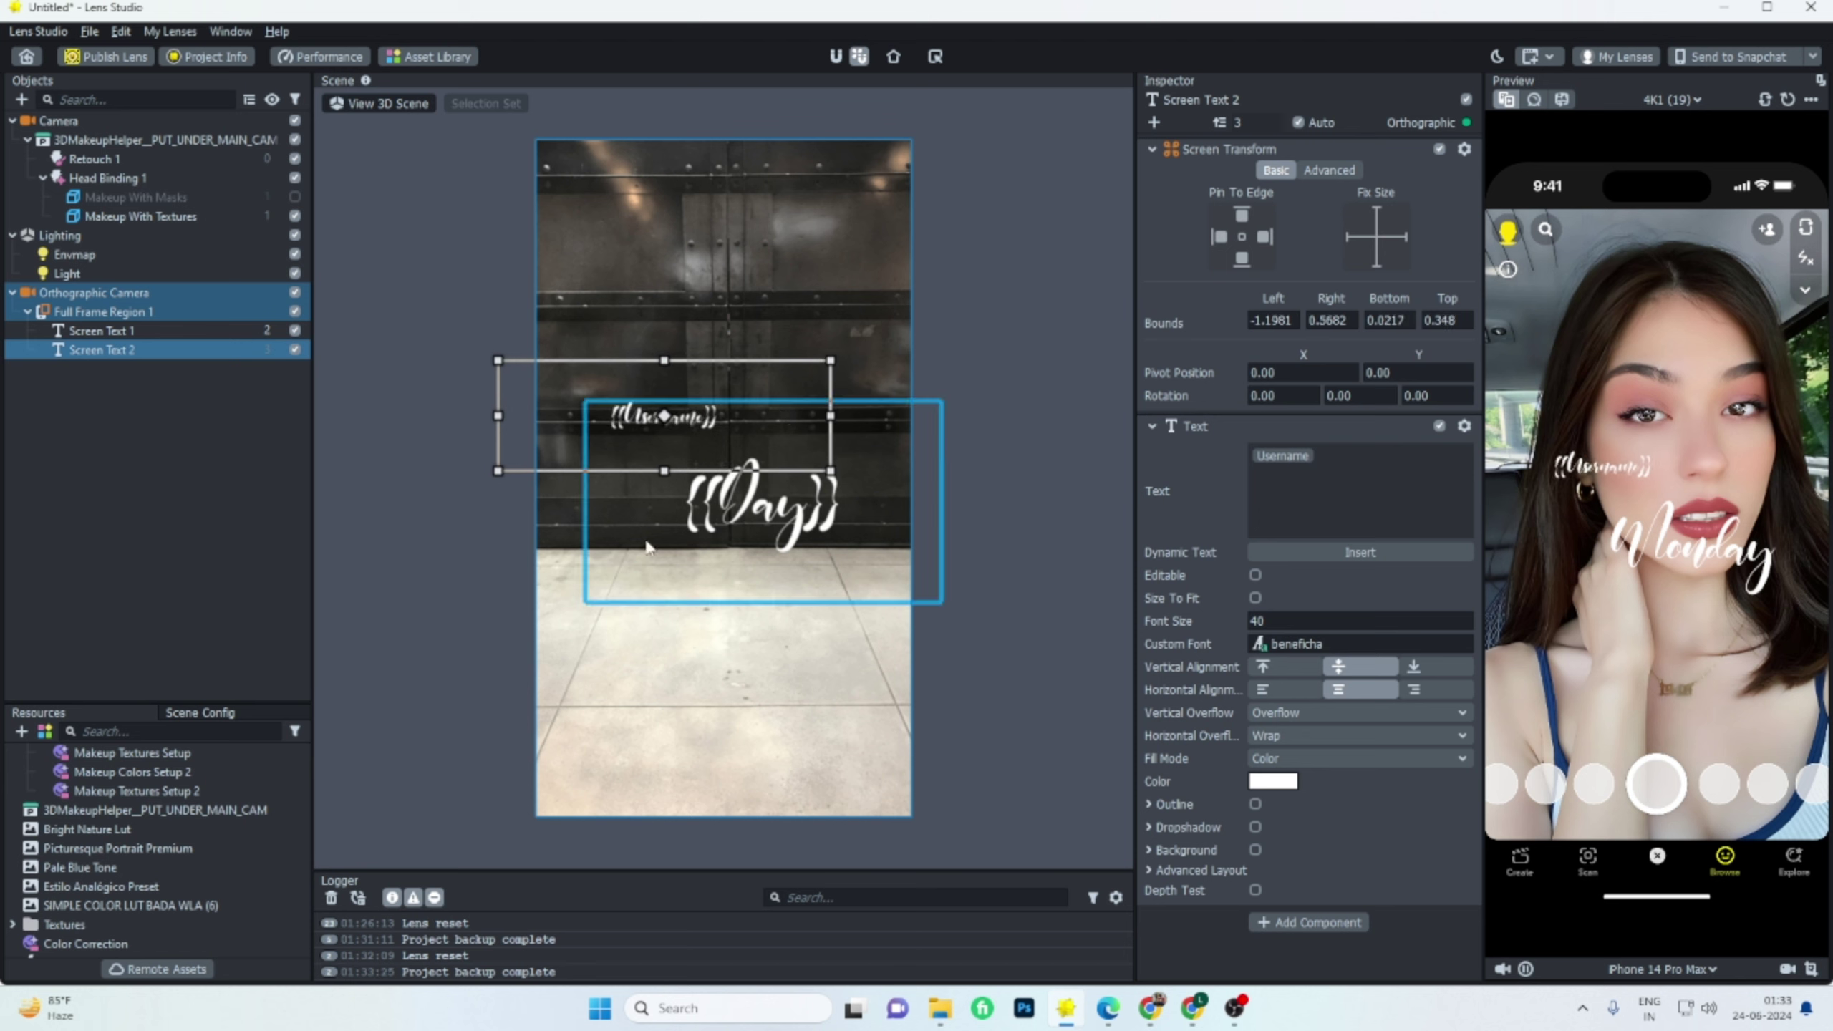
Duplicate the Username text twice, stacking the two copies at the lower left of the Day text.
{"action": "key", "text": "ctrl+d"}
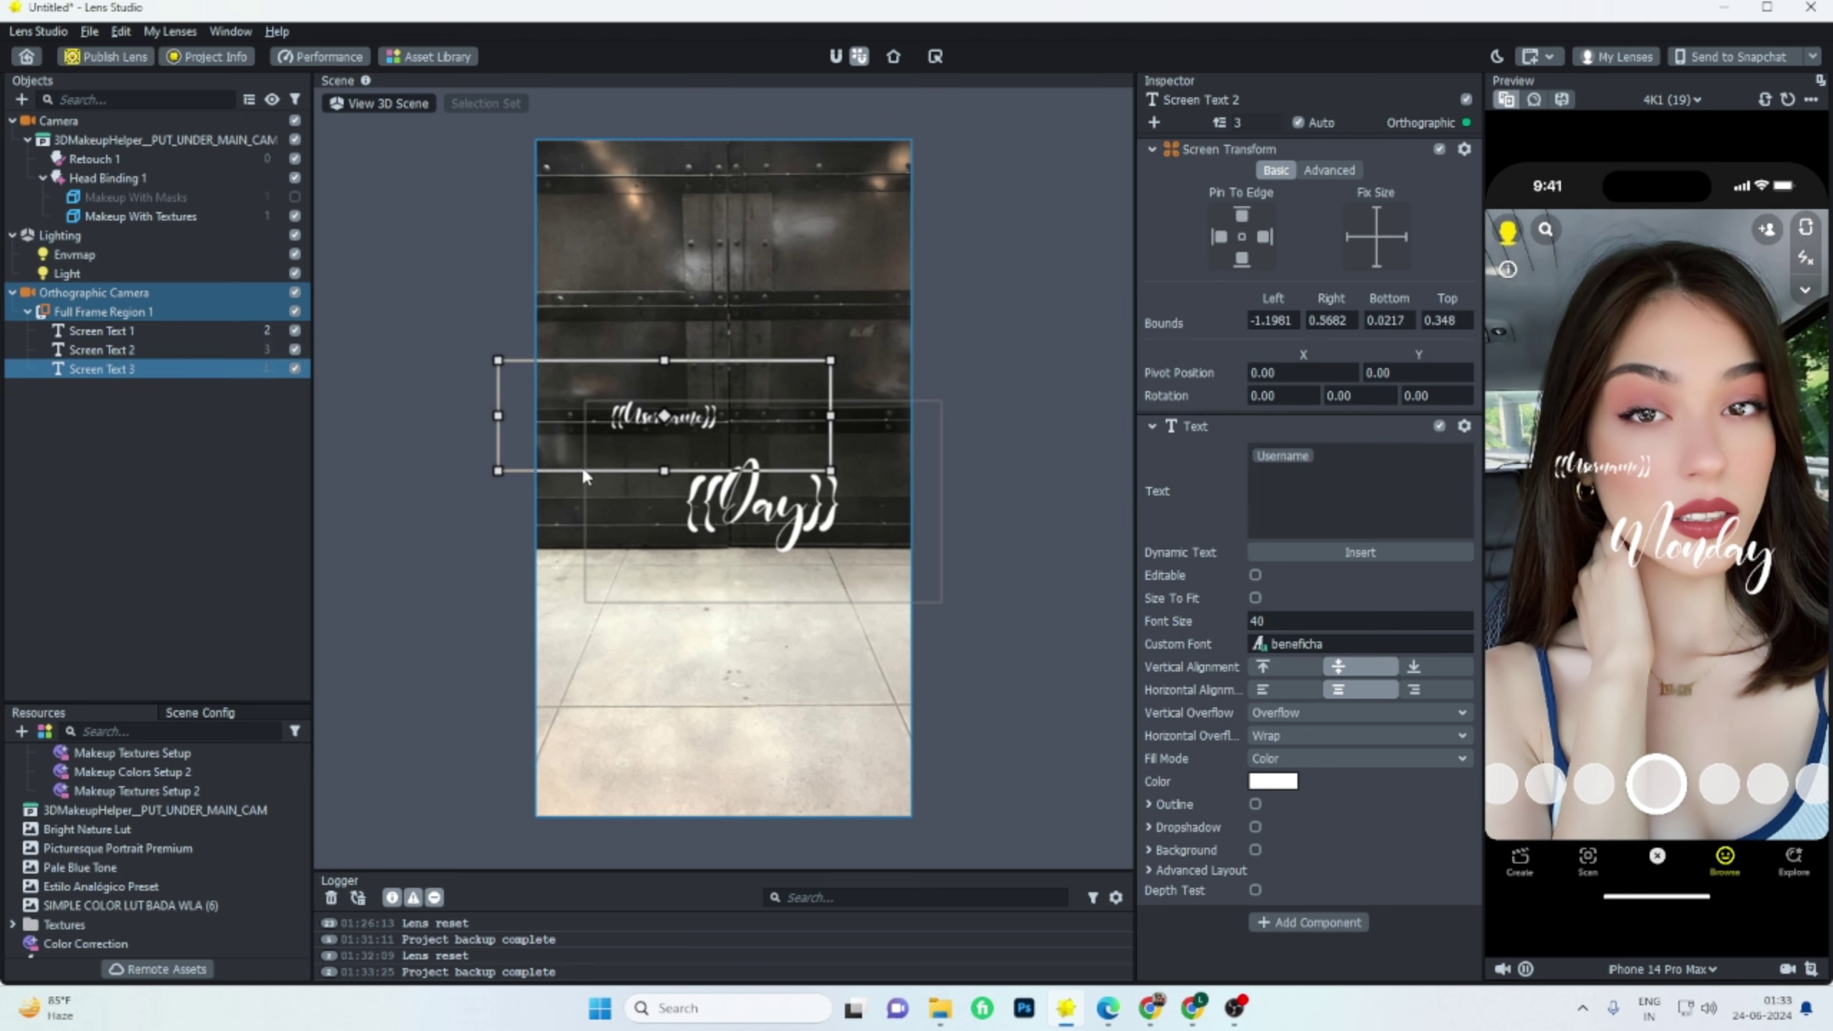
{"action": "left_click_drag", "start_coordinate": [691, 417], "coordinate": [692, 517]}
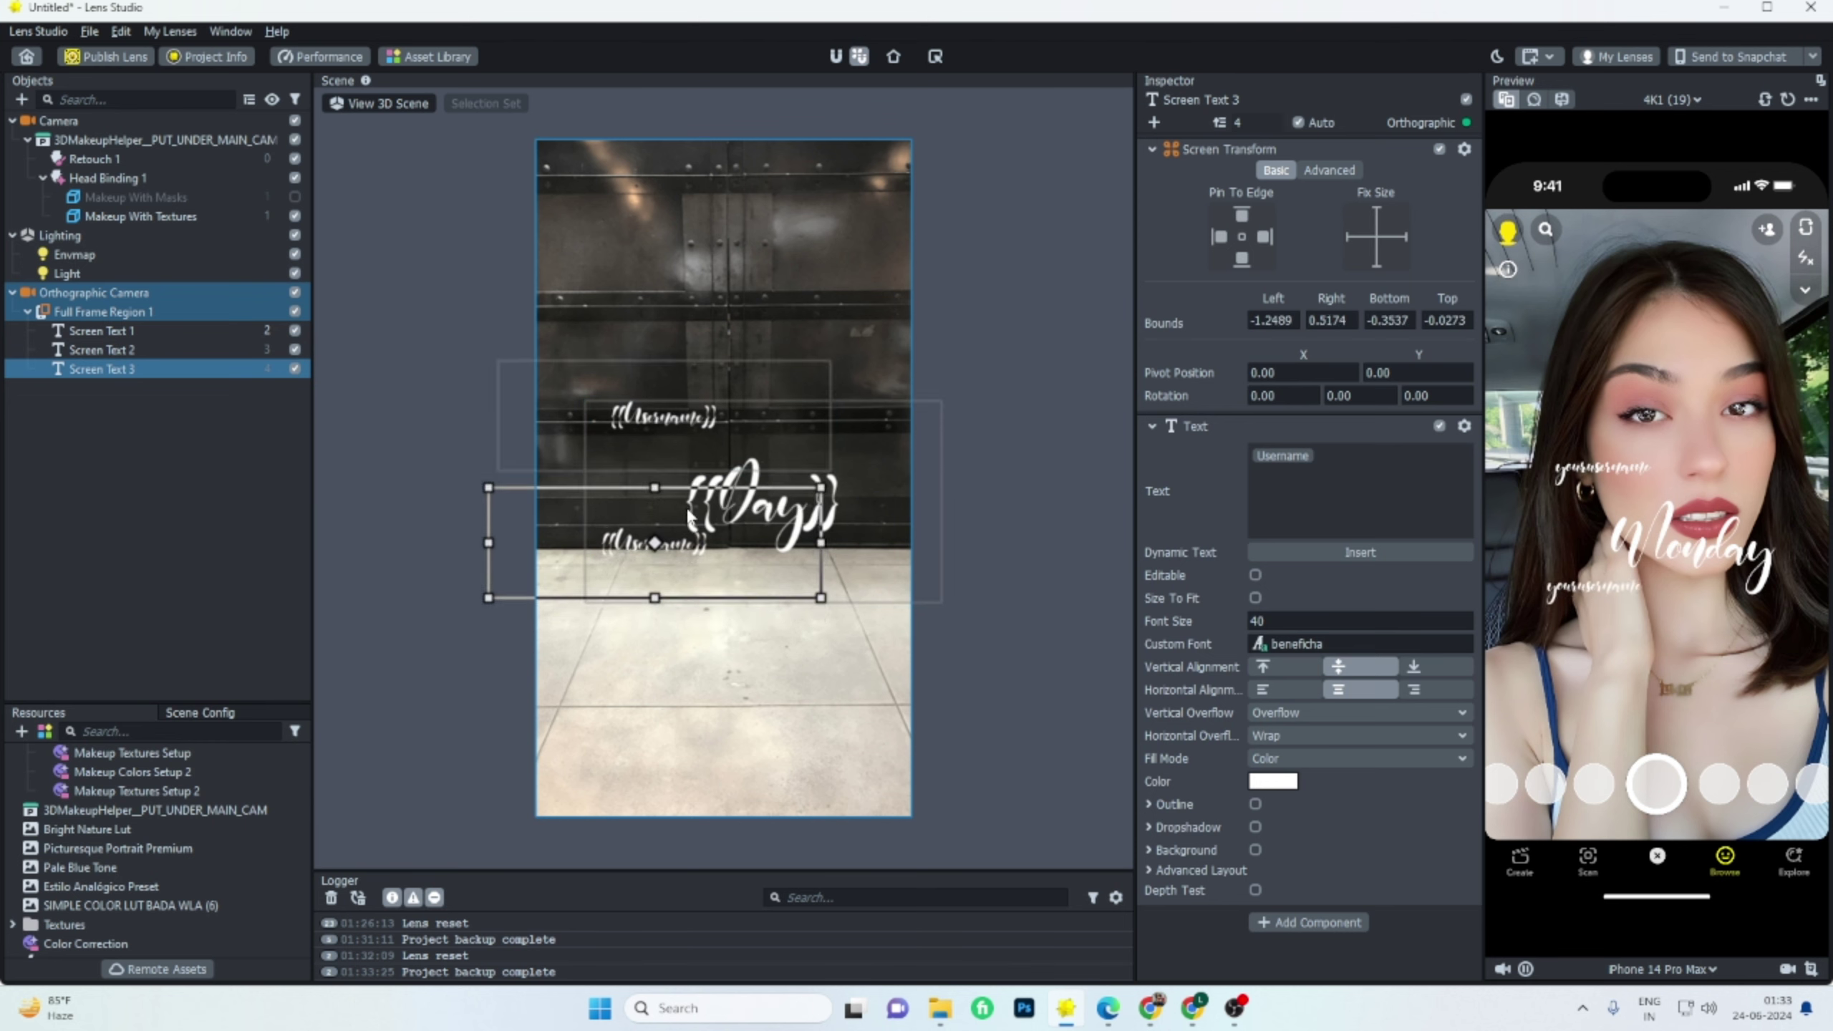
{"action": "key", "text": "ctrl+d"}
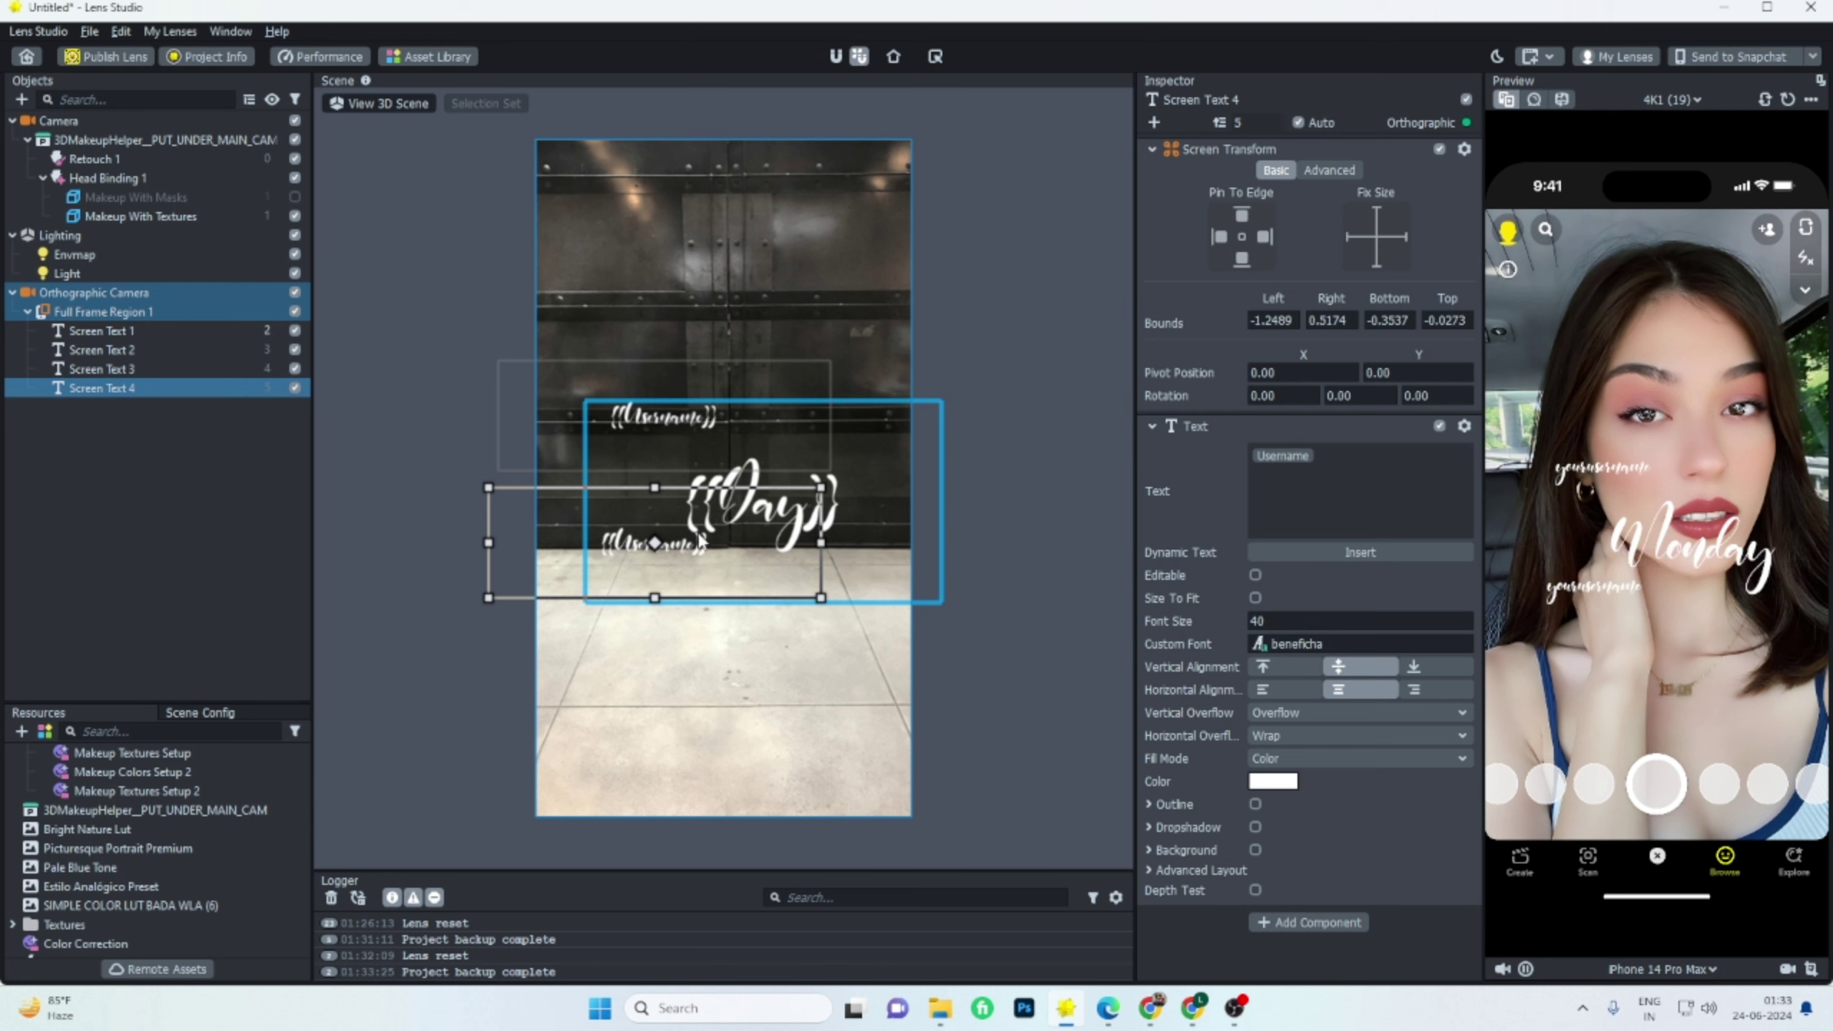
{"action": "mouse_move", "coordinate": [692, 553]}
{"action": "left_mouse_down"}
{"action": "mouse_move", "coordinate": [763, 578]}
{"action": "mouse_move", "coordinate": [707, 561]}
{"action": "left_mouse_up"}
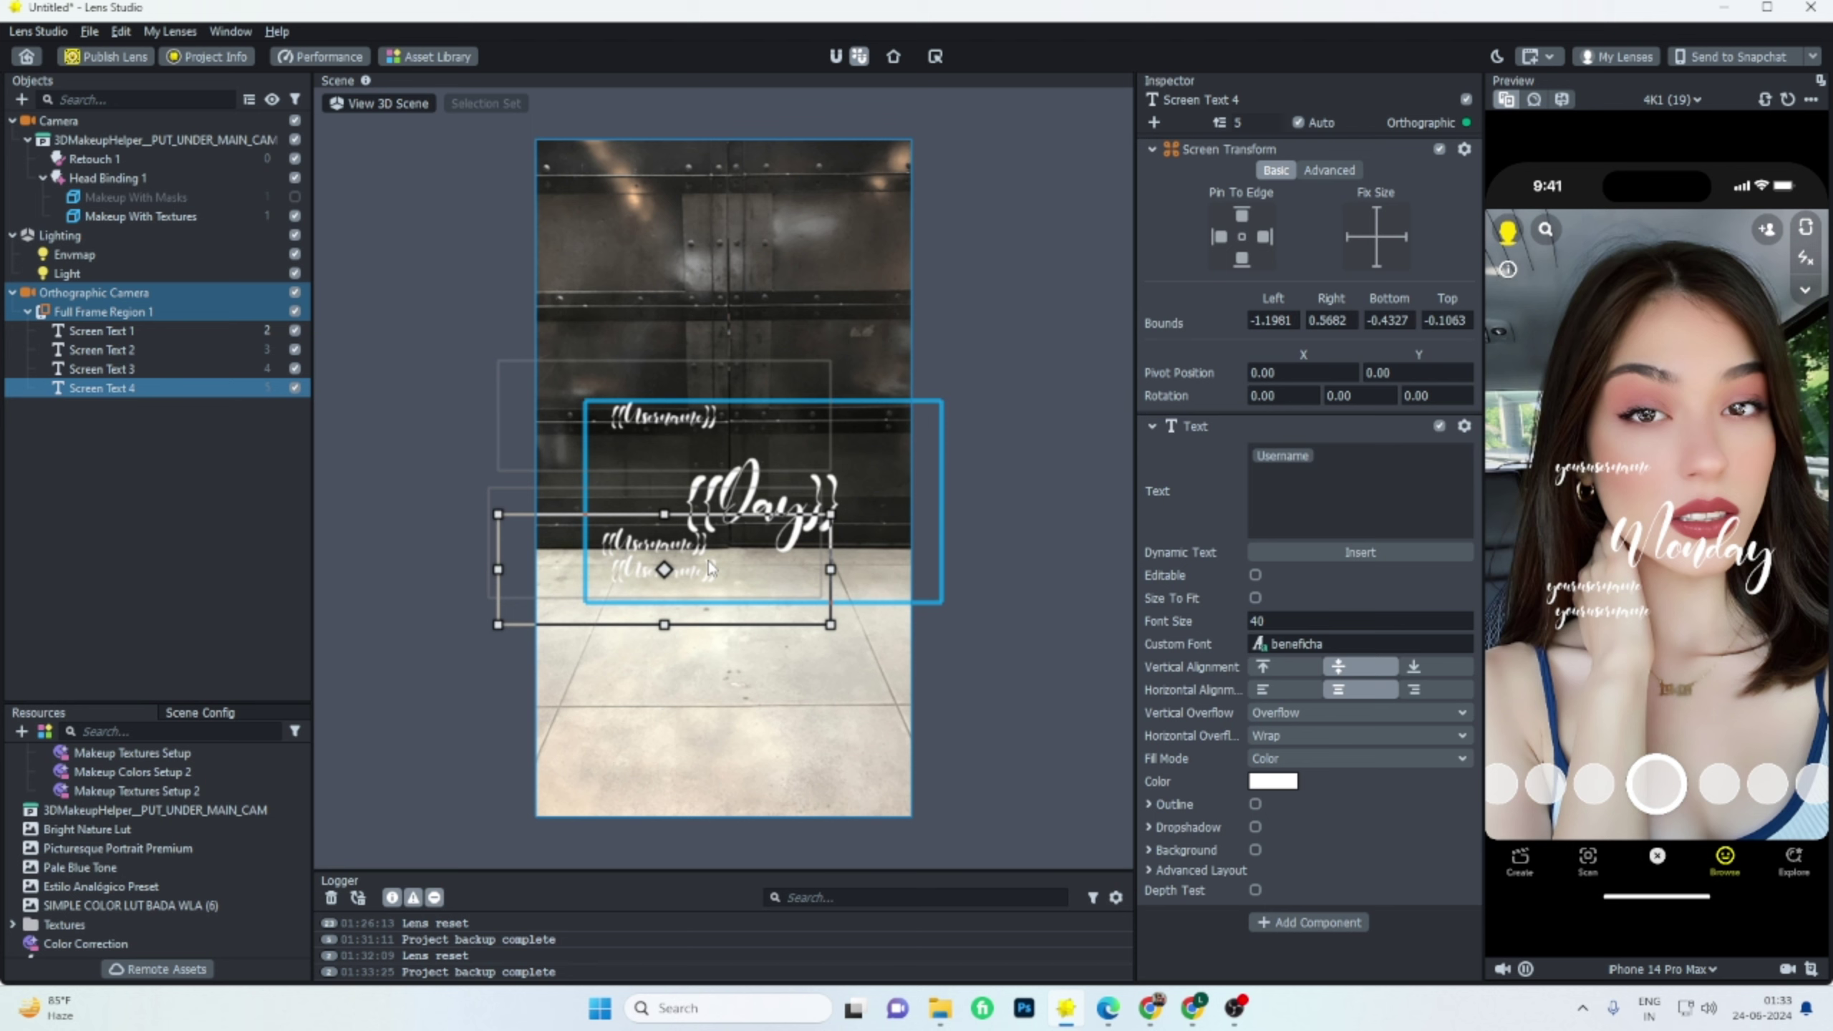
Replace the content of Screen Text 3 with the Date Short dynamic text and reset the lens preview.
{"action": "left_click", "coordinate": [171, 368]}
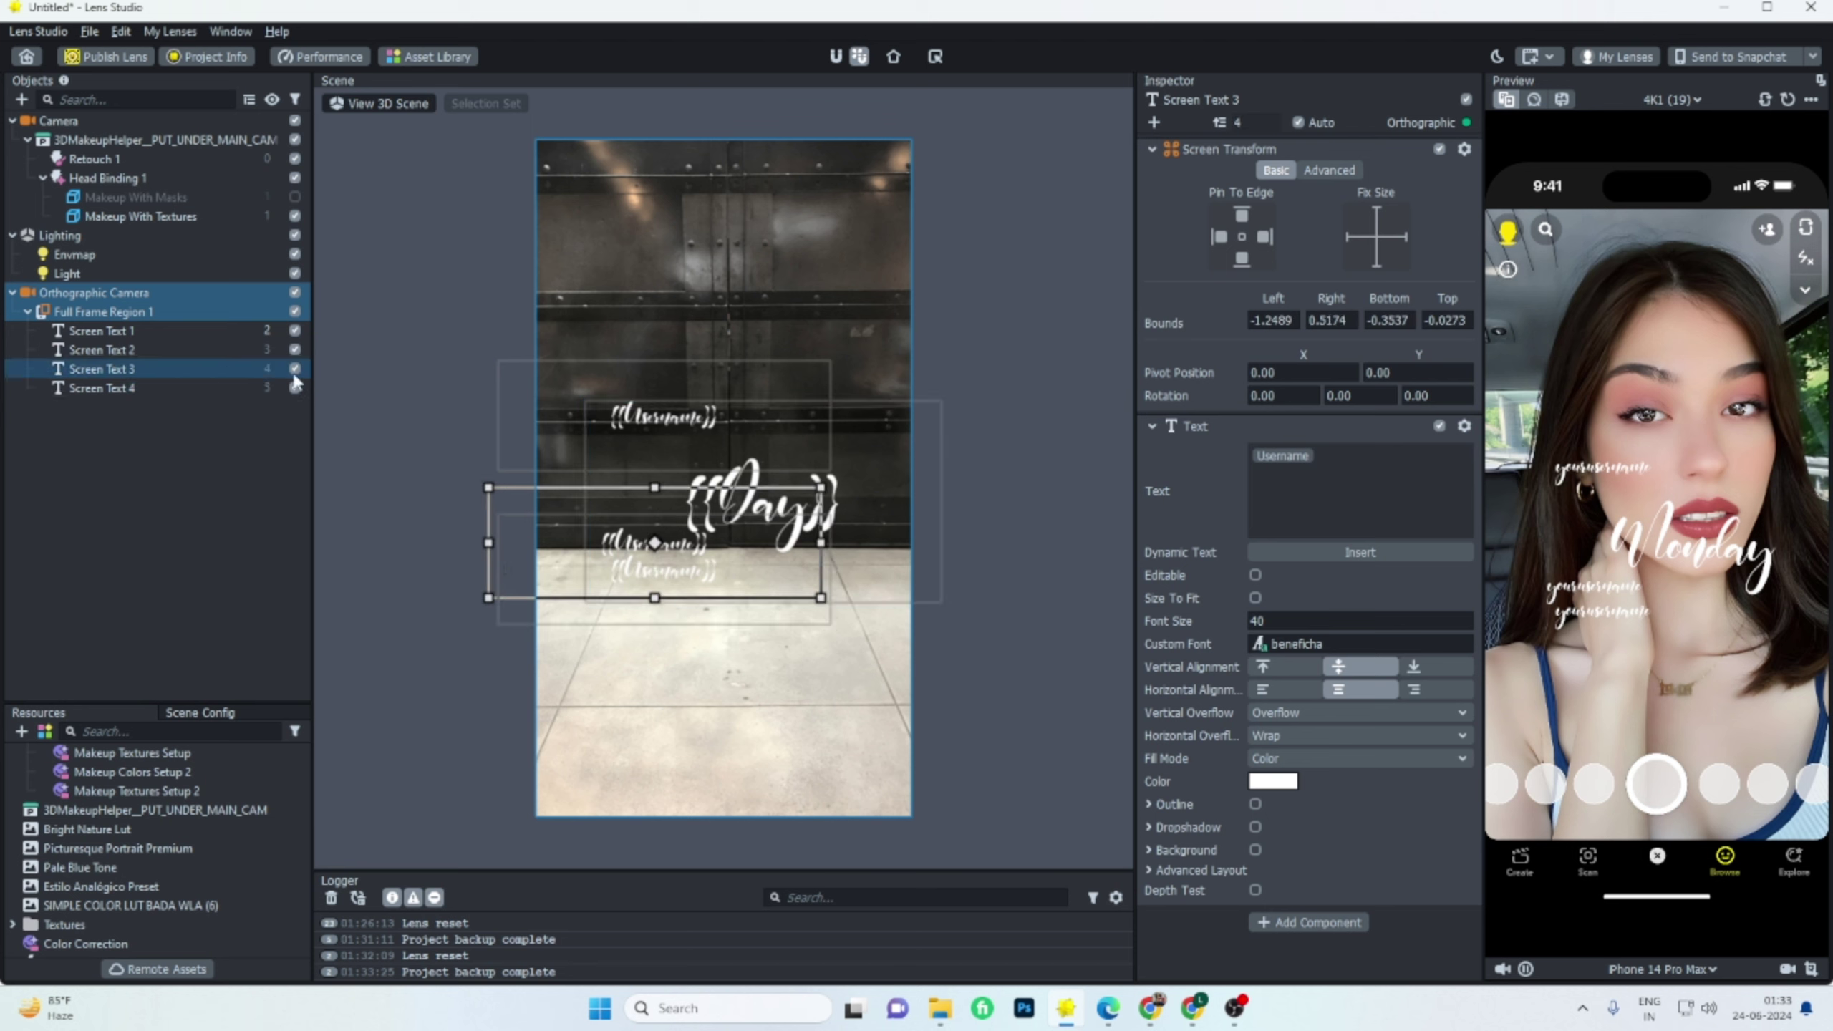
{"action": "key", "text": "BackSpace"}
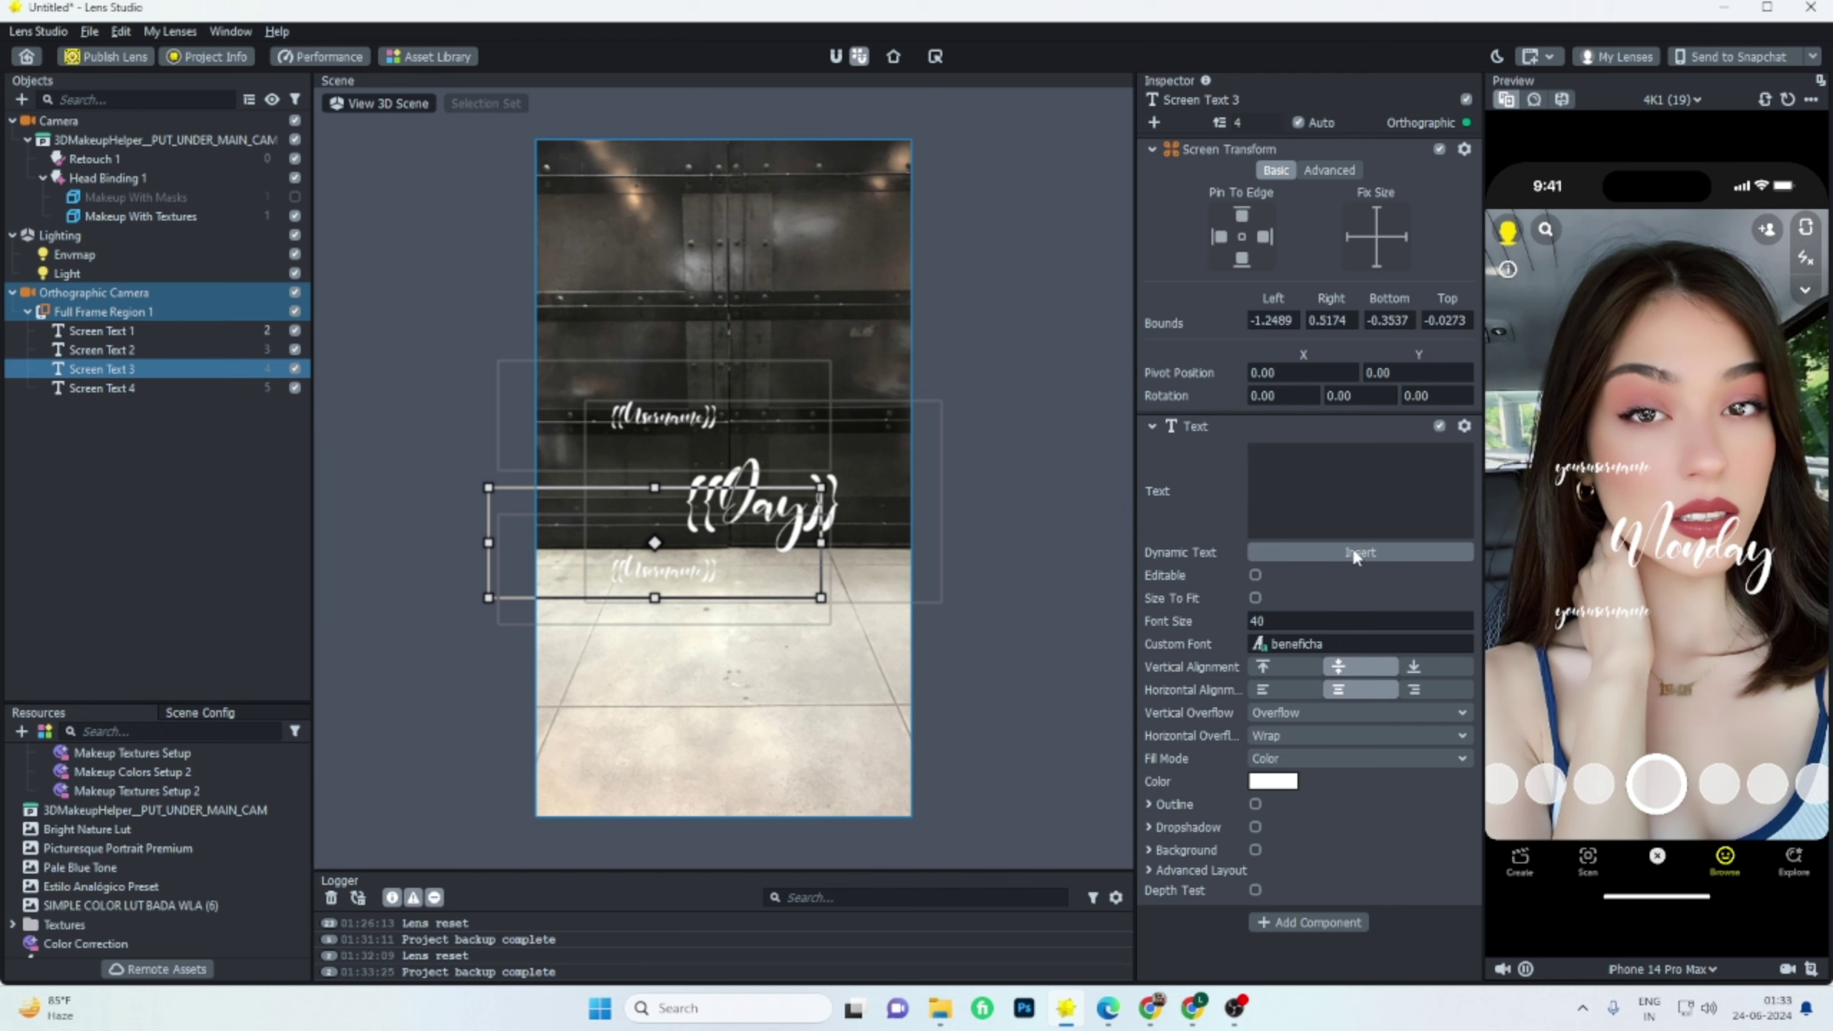
{"action": "left_click", "coordinate": [1354, 553]}
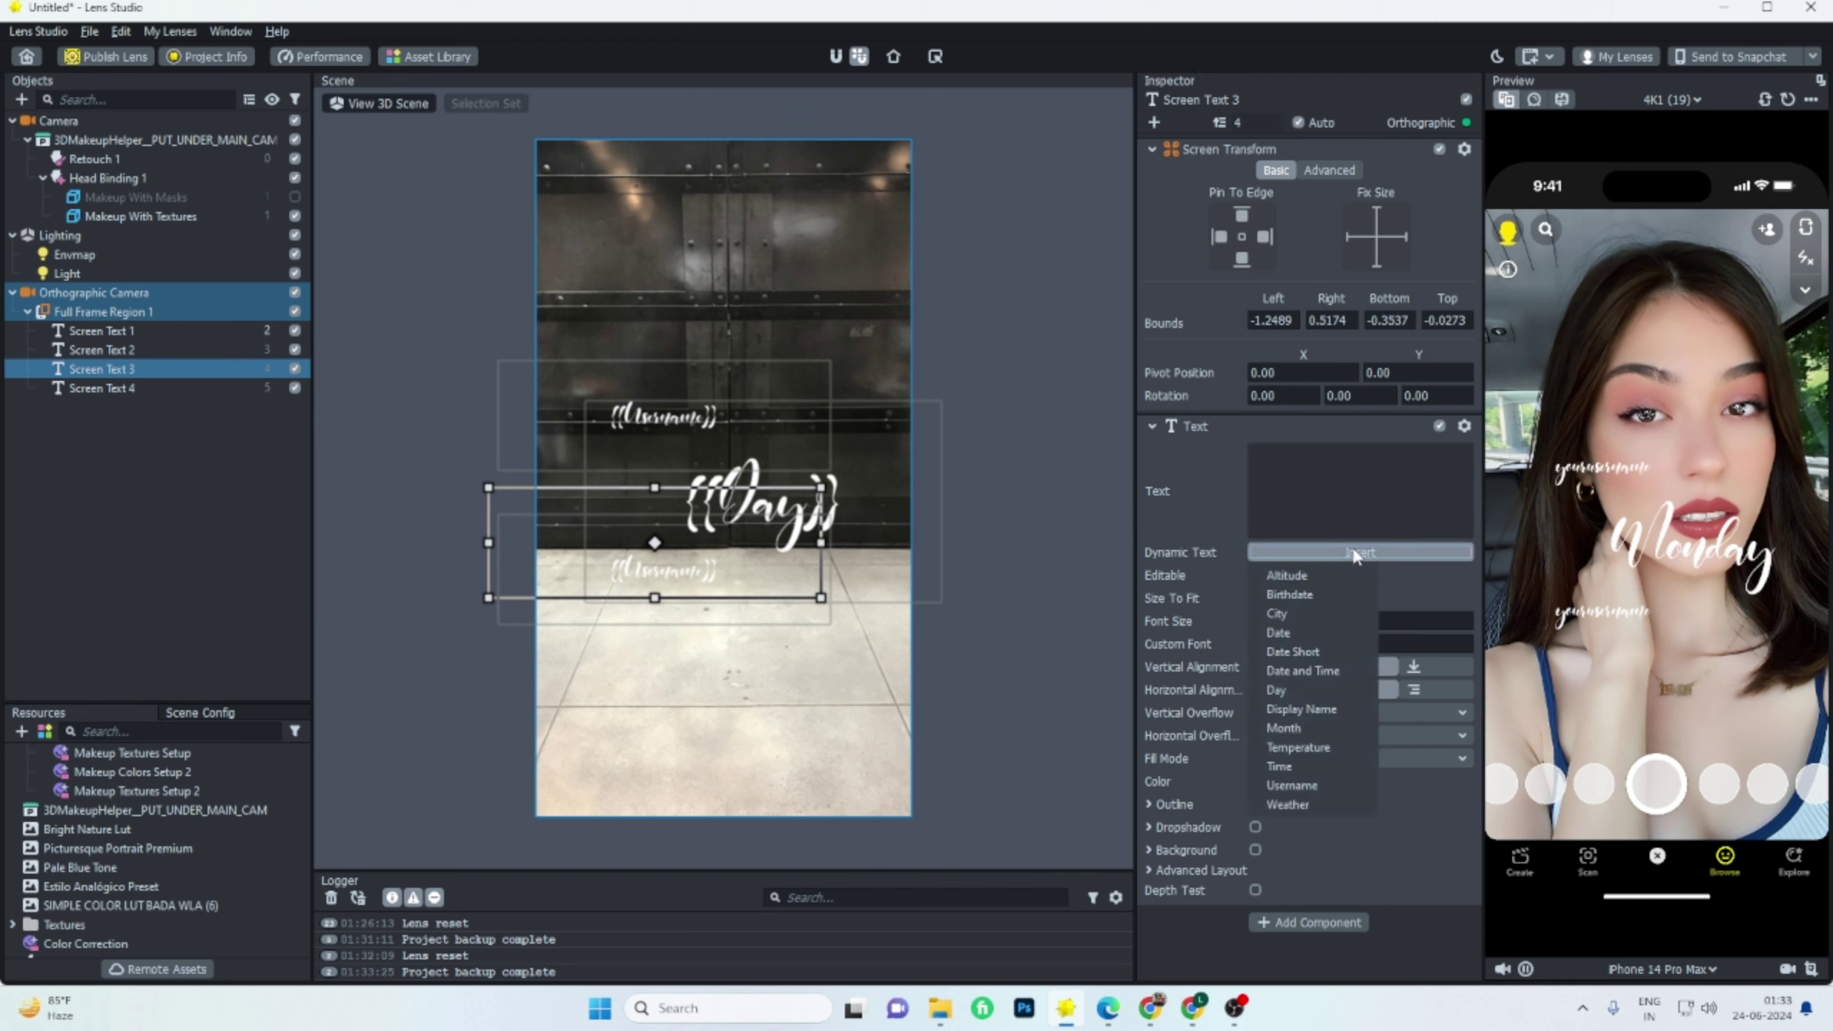
{"action": "left_click", "coordinate": [1293, 652]}
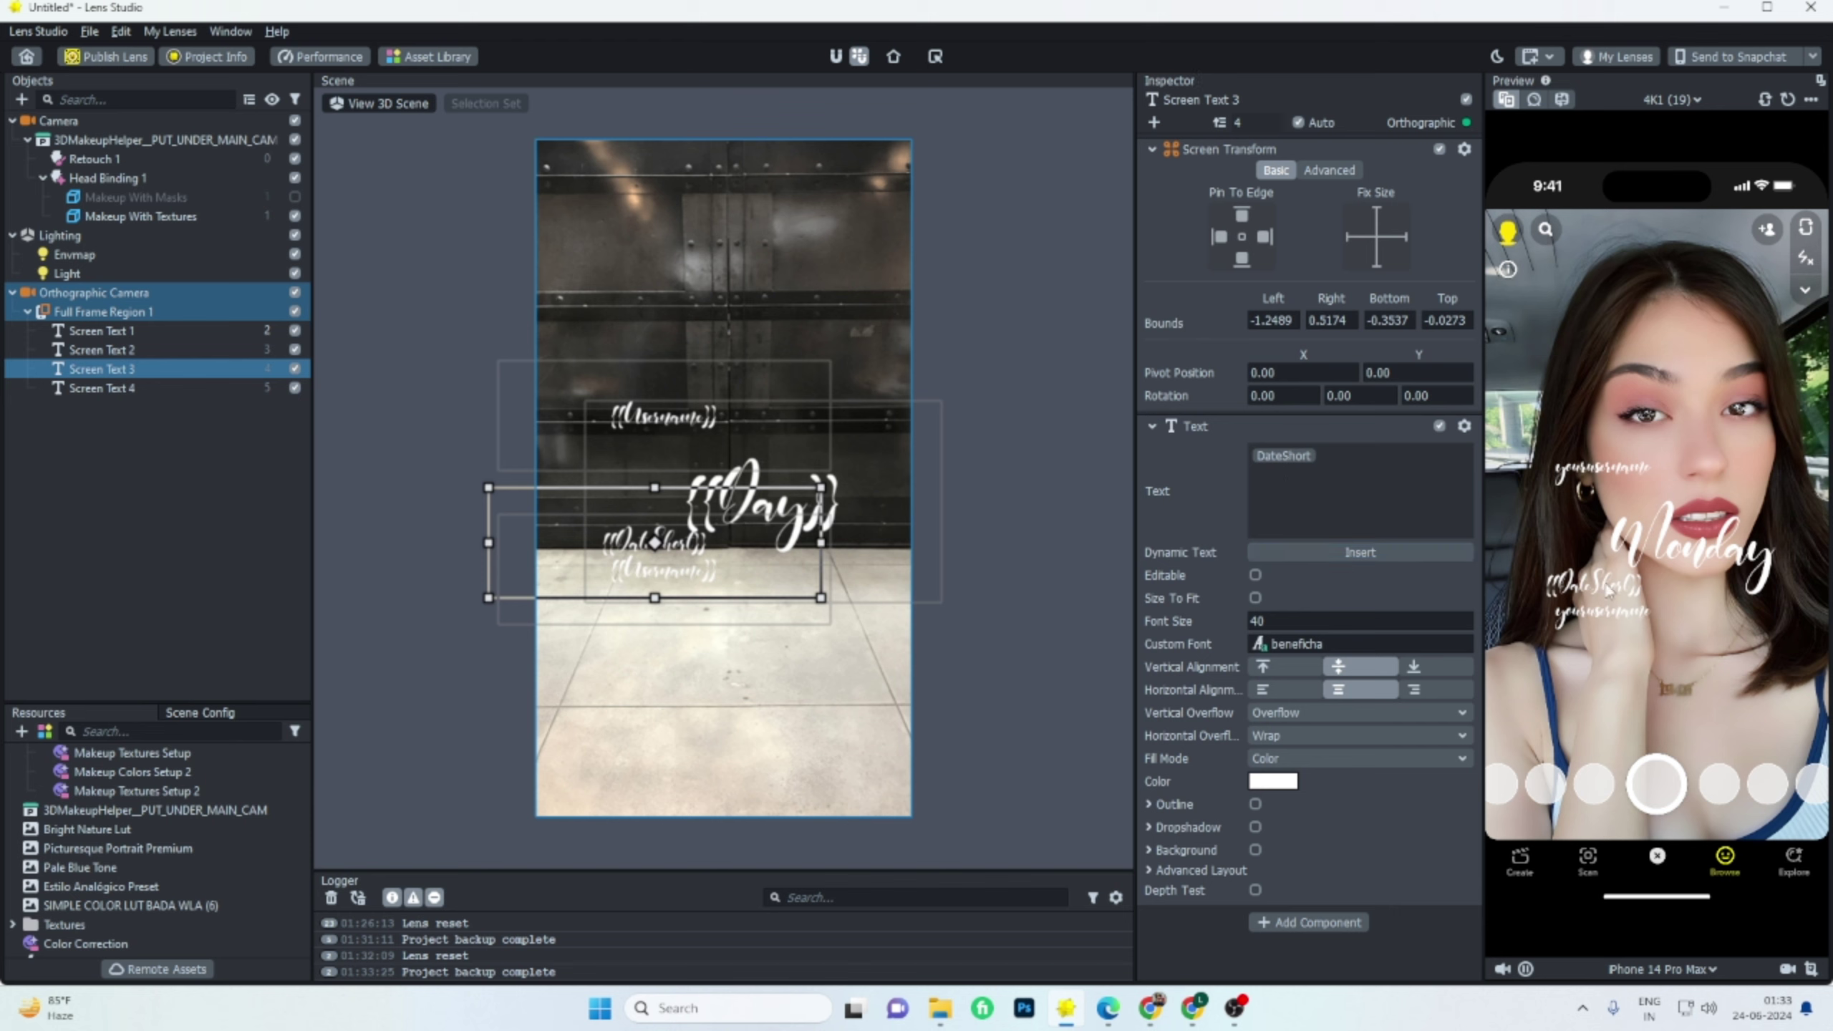
{"action": "left_click", "coordinate": [1785, 103]}
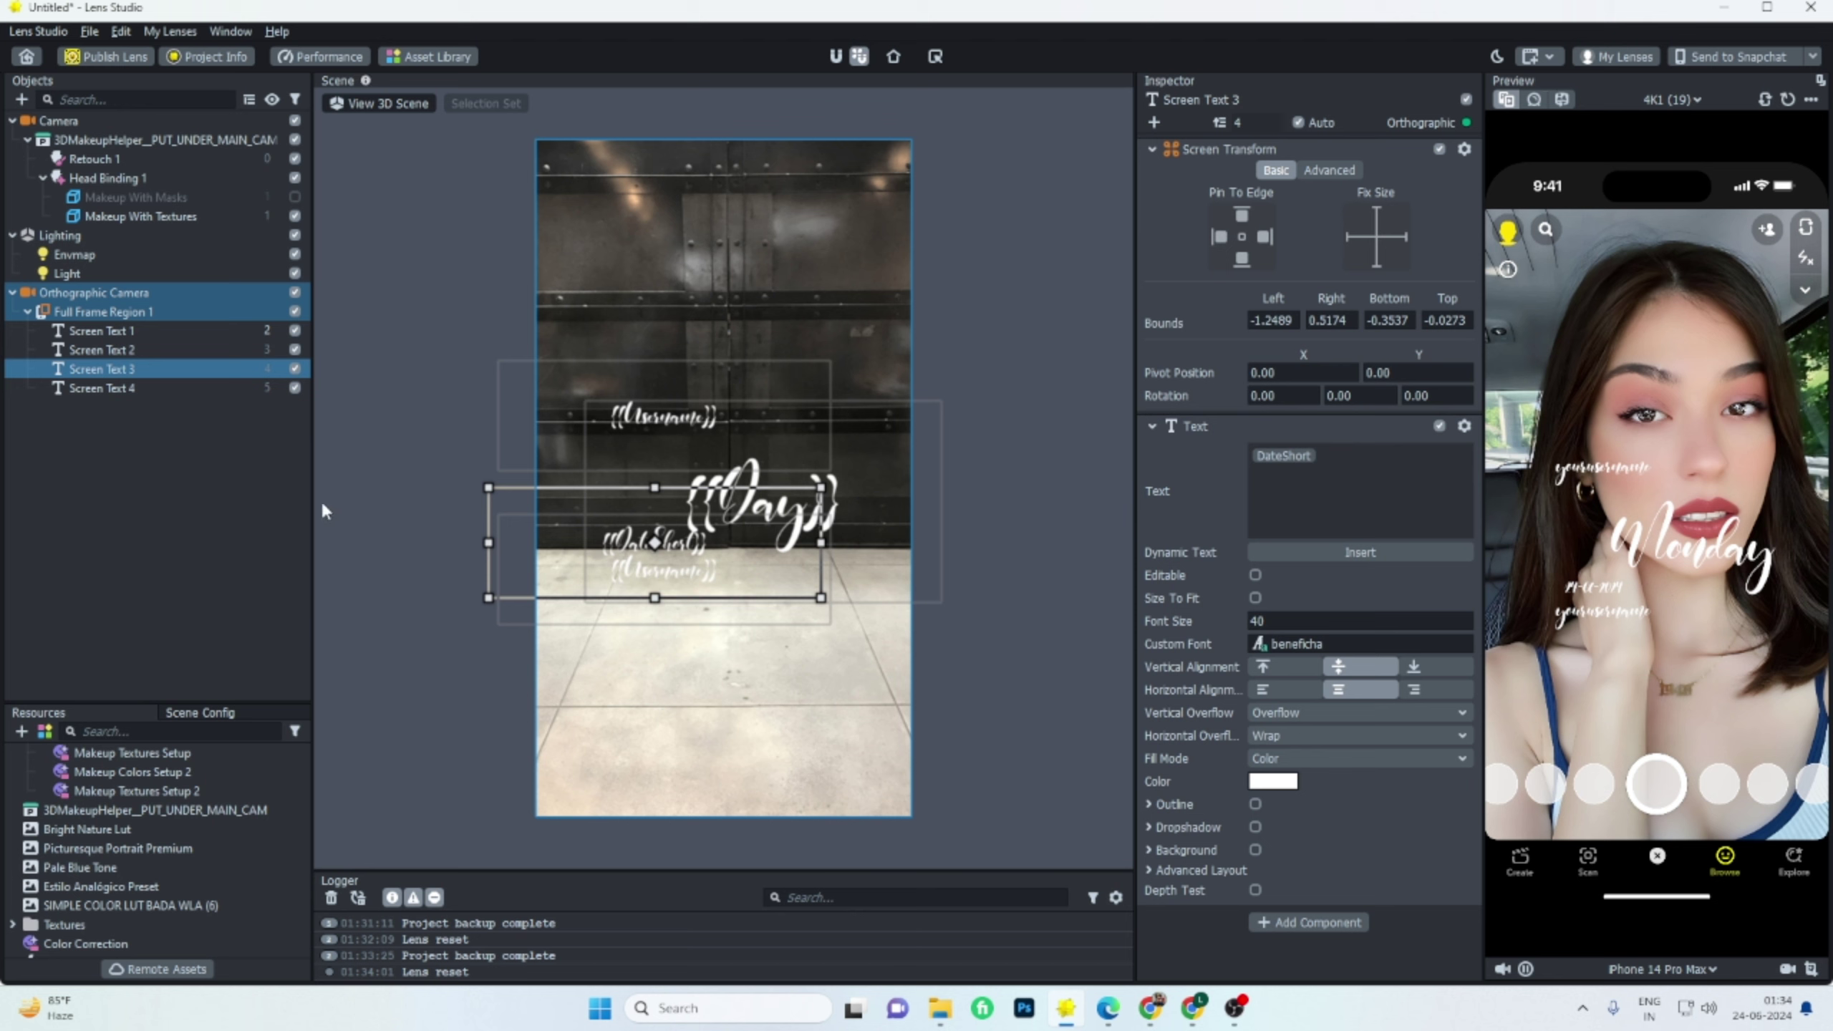
Replace the content of Screen Text 4 with the Time dynamic text and reset the lens preview.
{"action": "left_click", "coordinate": [215, 397]}
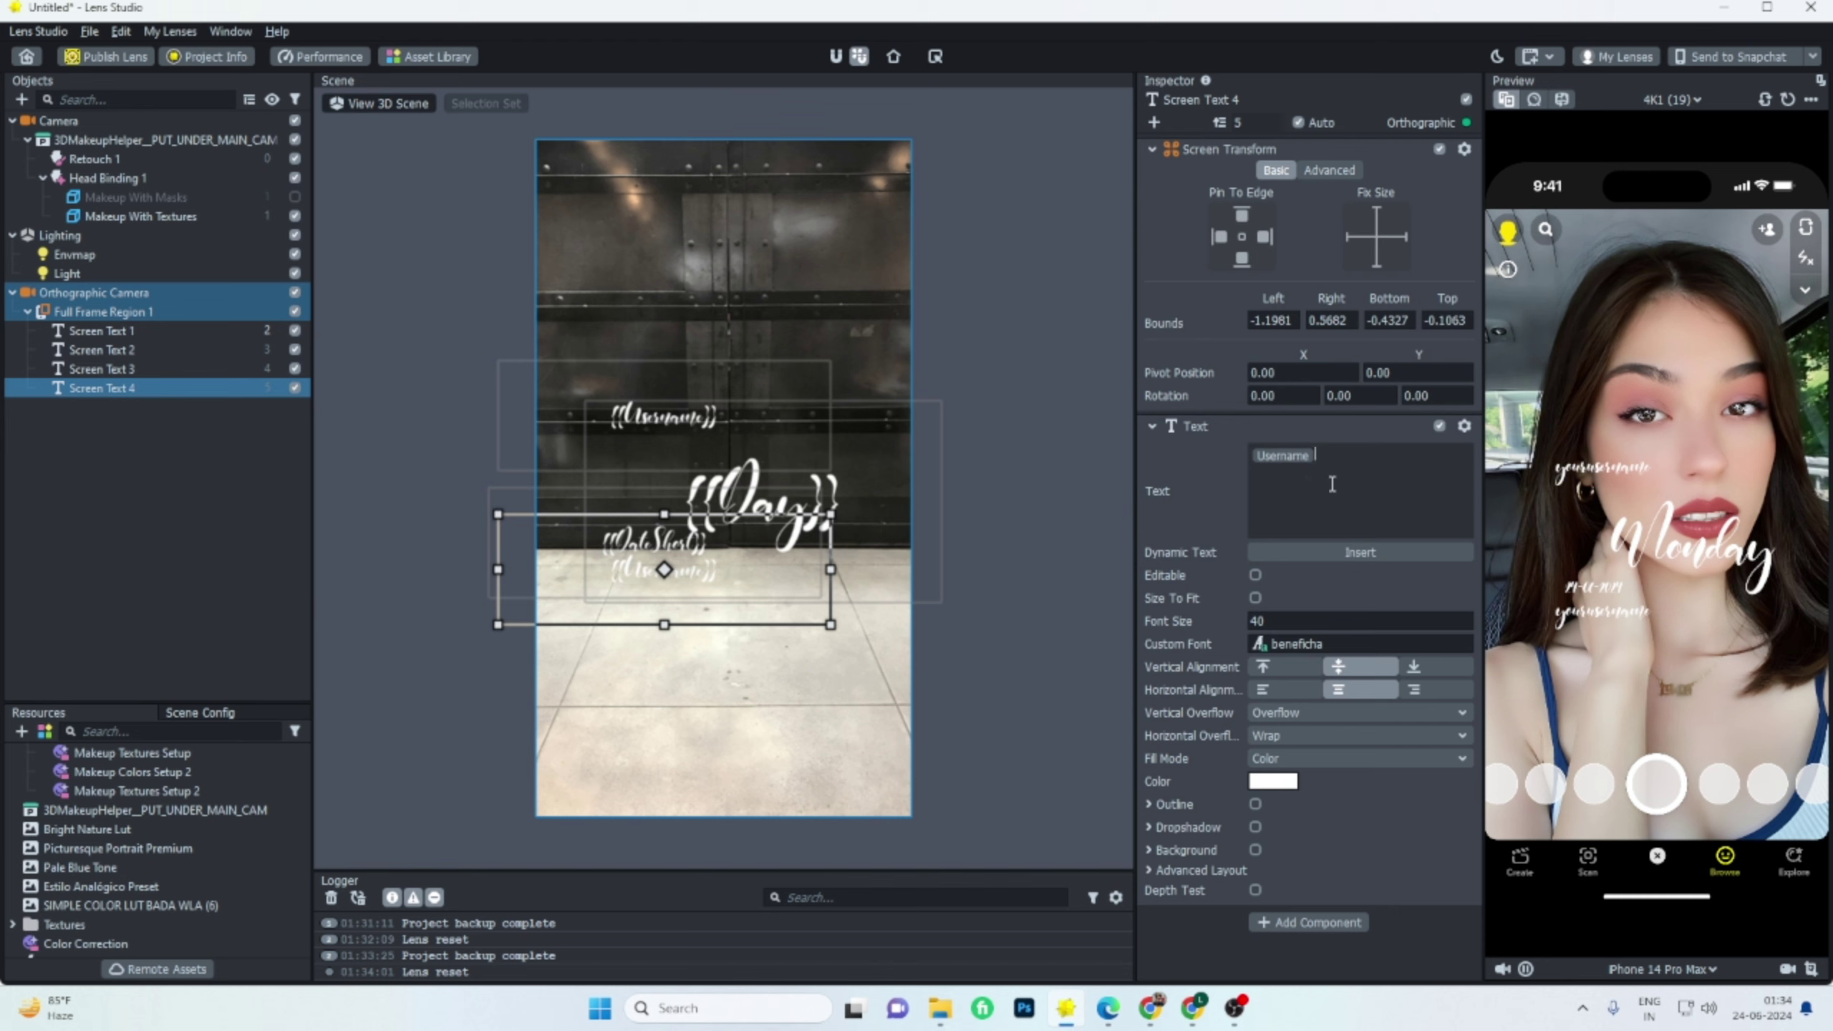
{"action": "key", "text": "BackSpace"}
{"action": "left_click", "coordinate": [1358, 556]}
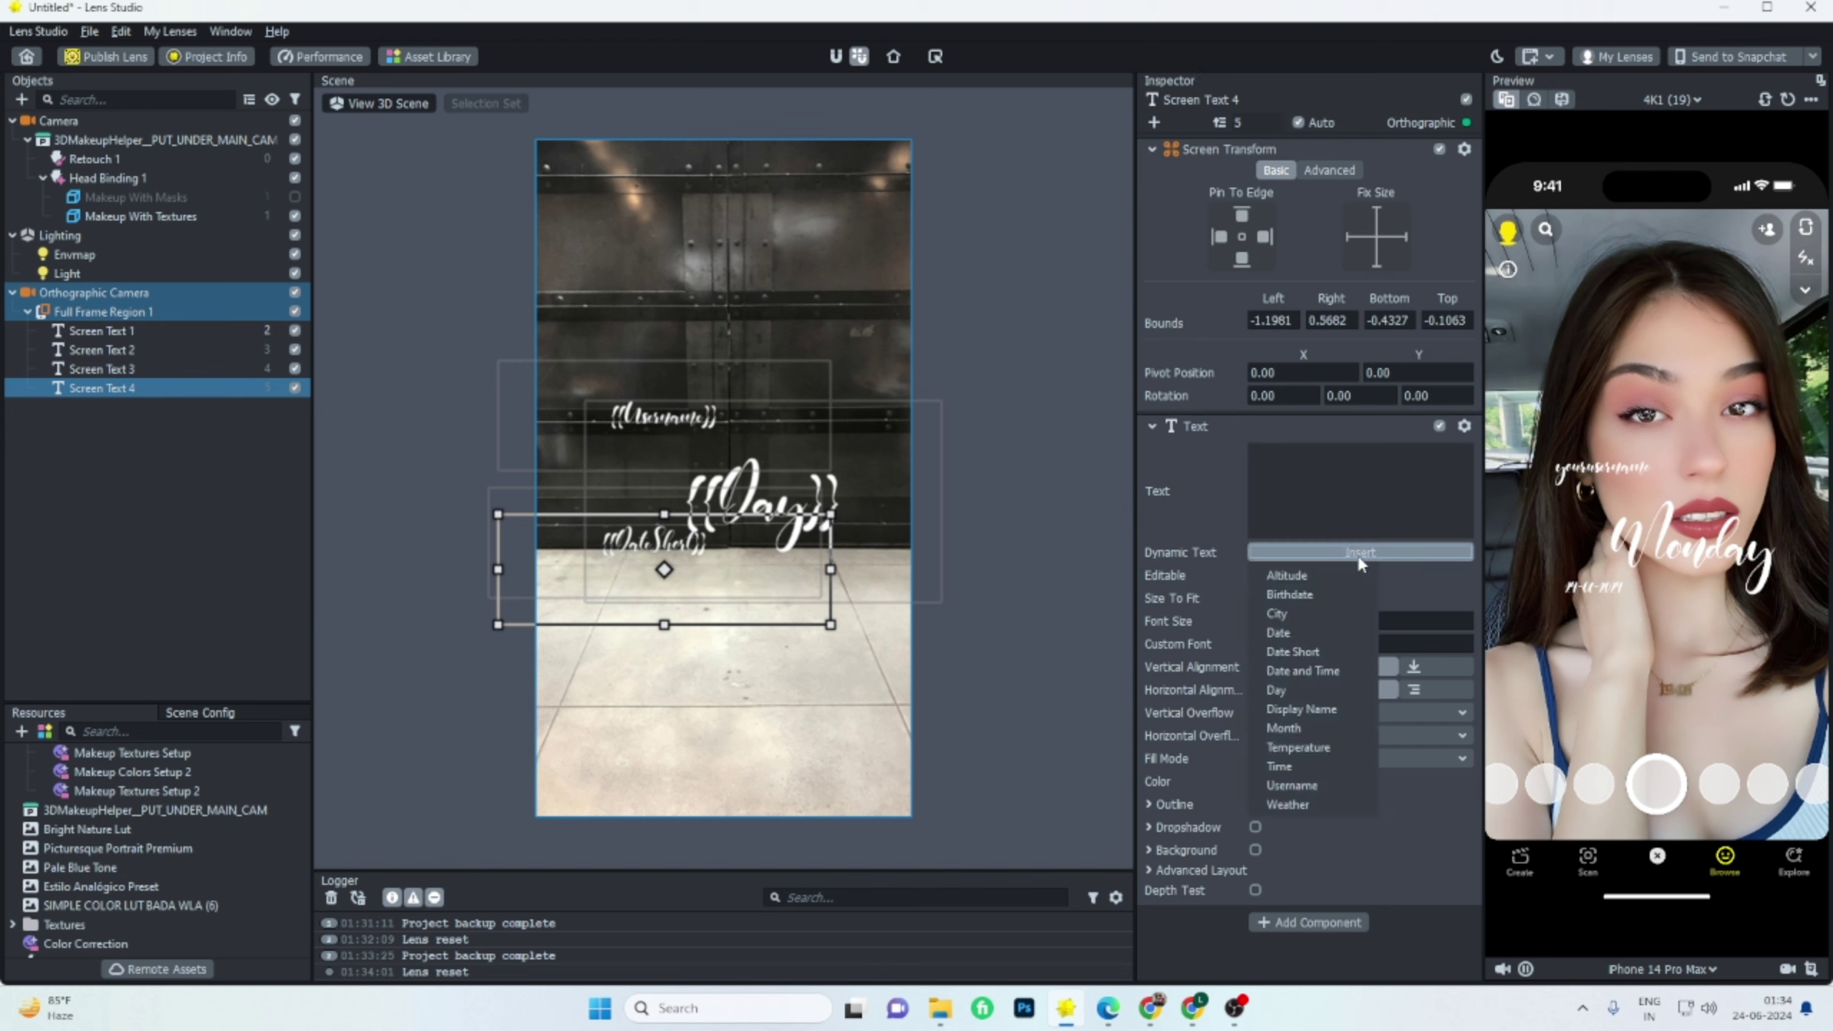
{"action": "left_click", "coordinate": [1312, 764]}
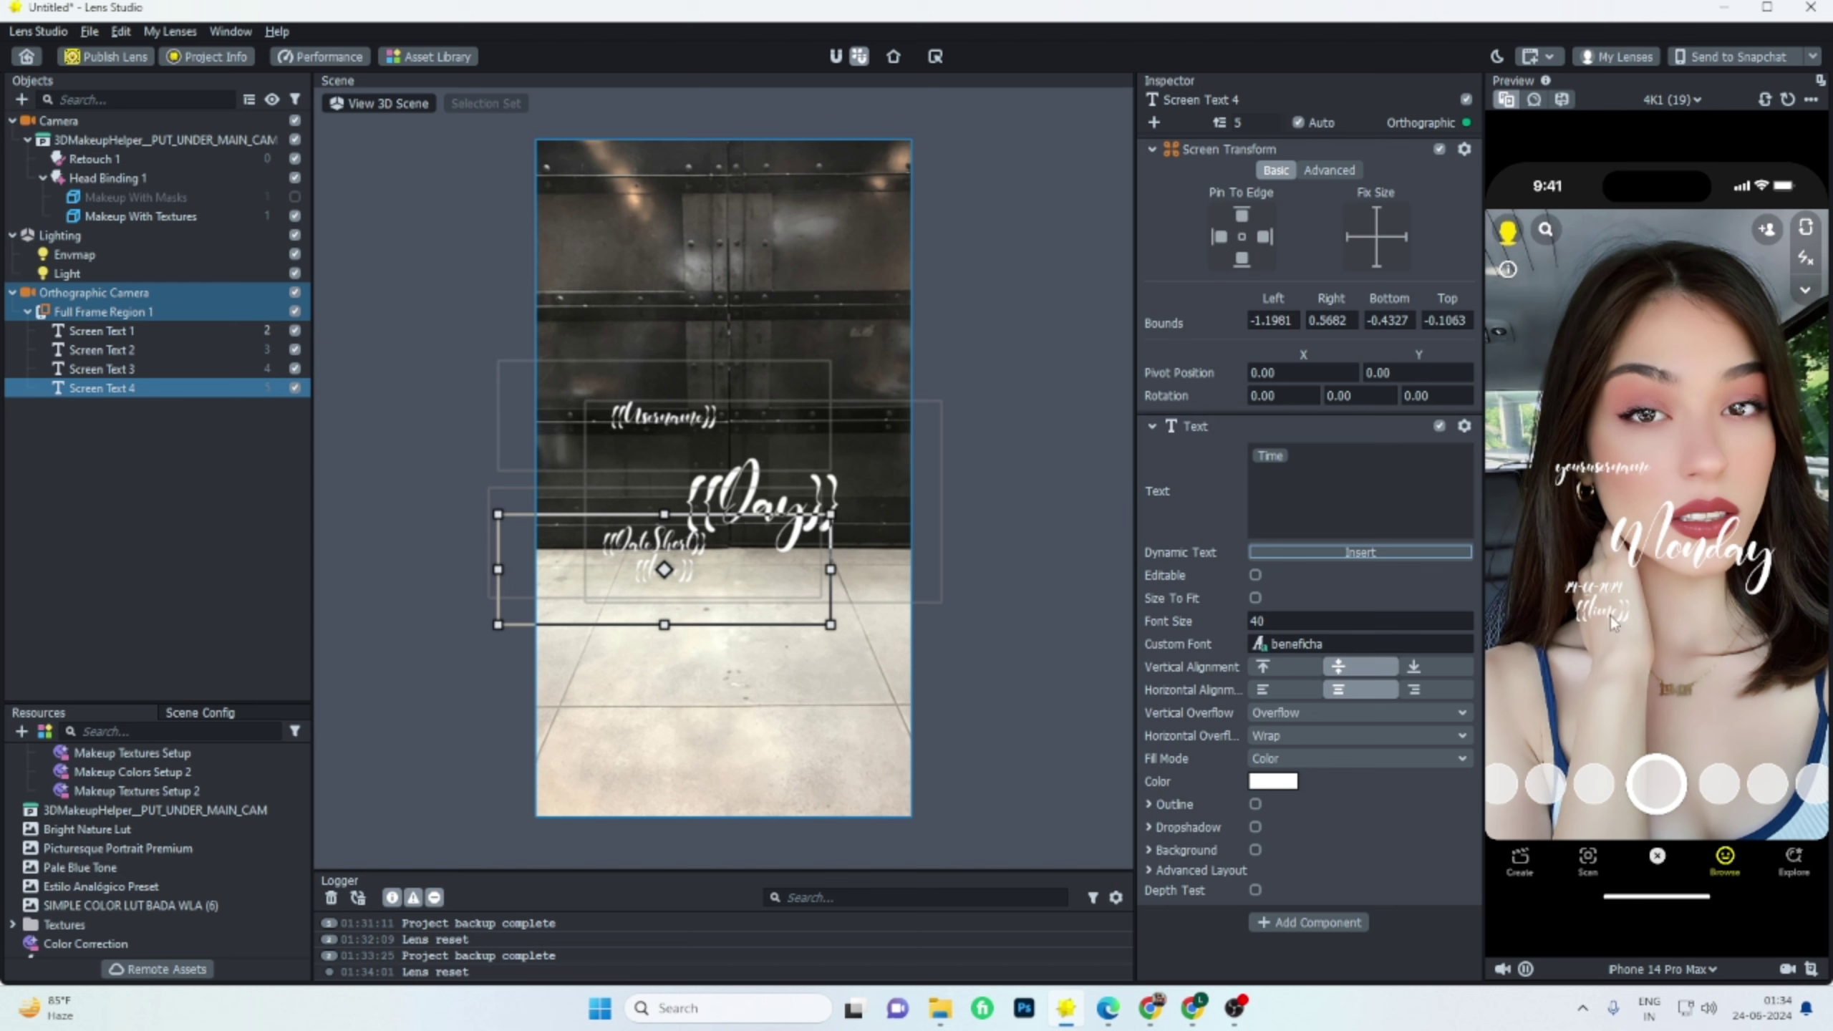
{"action": "left_click", "coordinate": [1788, 99]}
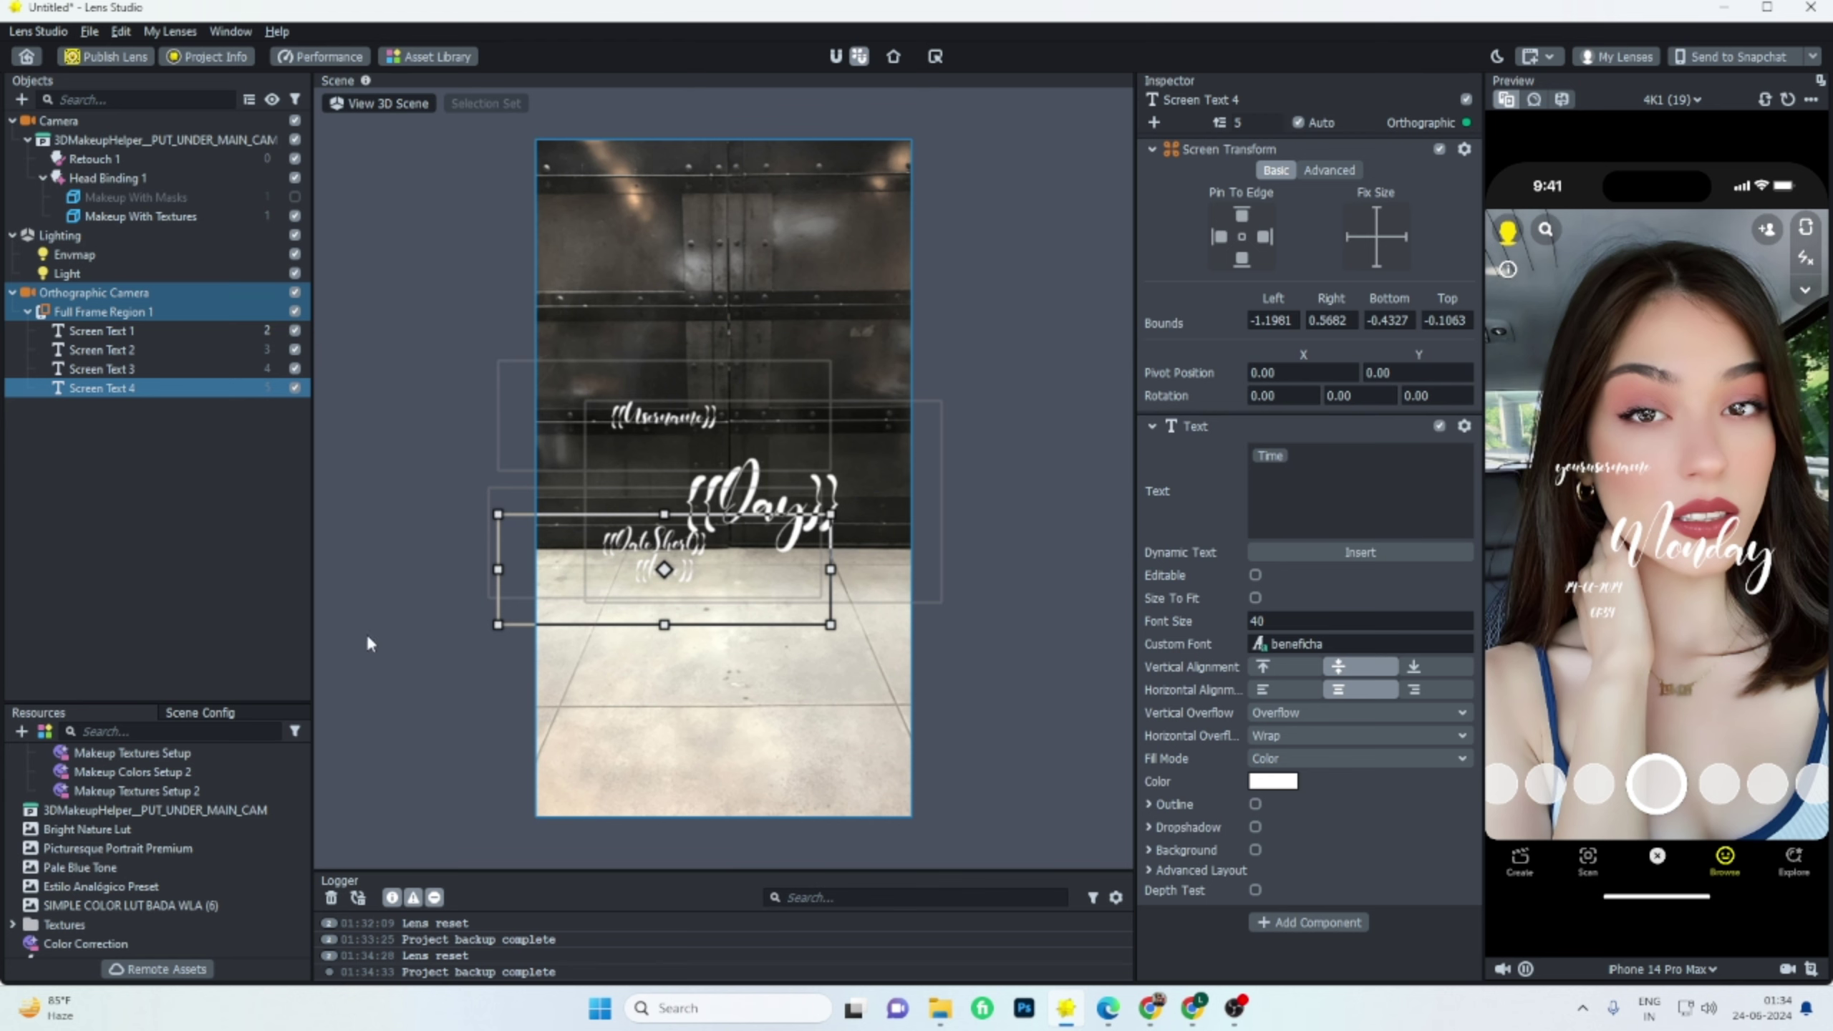
Import the Black Yellow Cinematic Travel Vlog Mobile Video image from the YOUTUBE VIDEO folder into the resources.
{"action": "left_click", "coordinate": [21, 731]}
{"action": "left_click", "coordinate": [95, 387]}
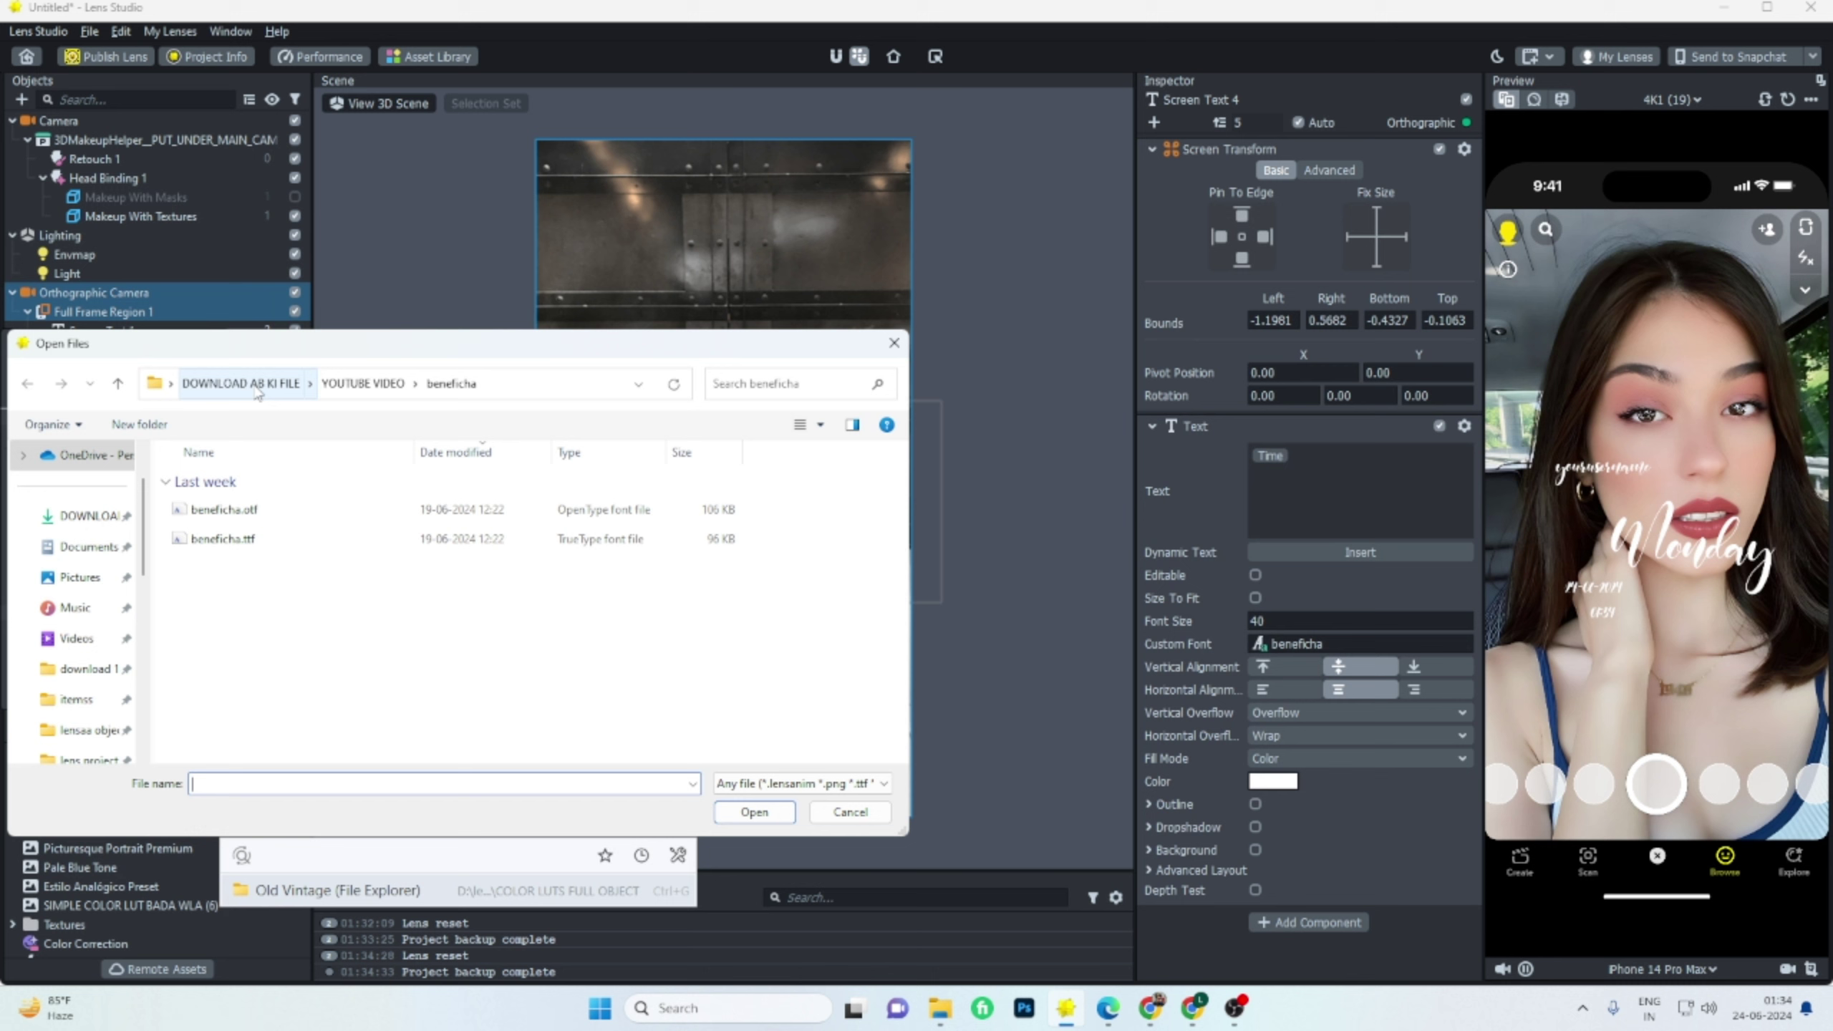
{"action": "left_click", "coordinate": [367, 383]}
{"action": "double_click", "coordinate": [296, 518]}
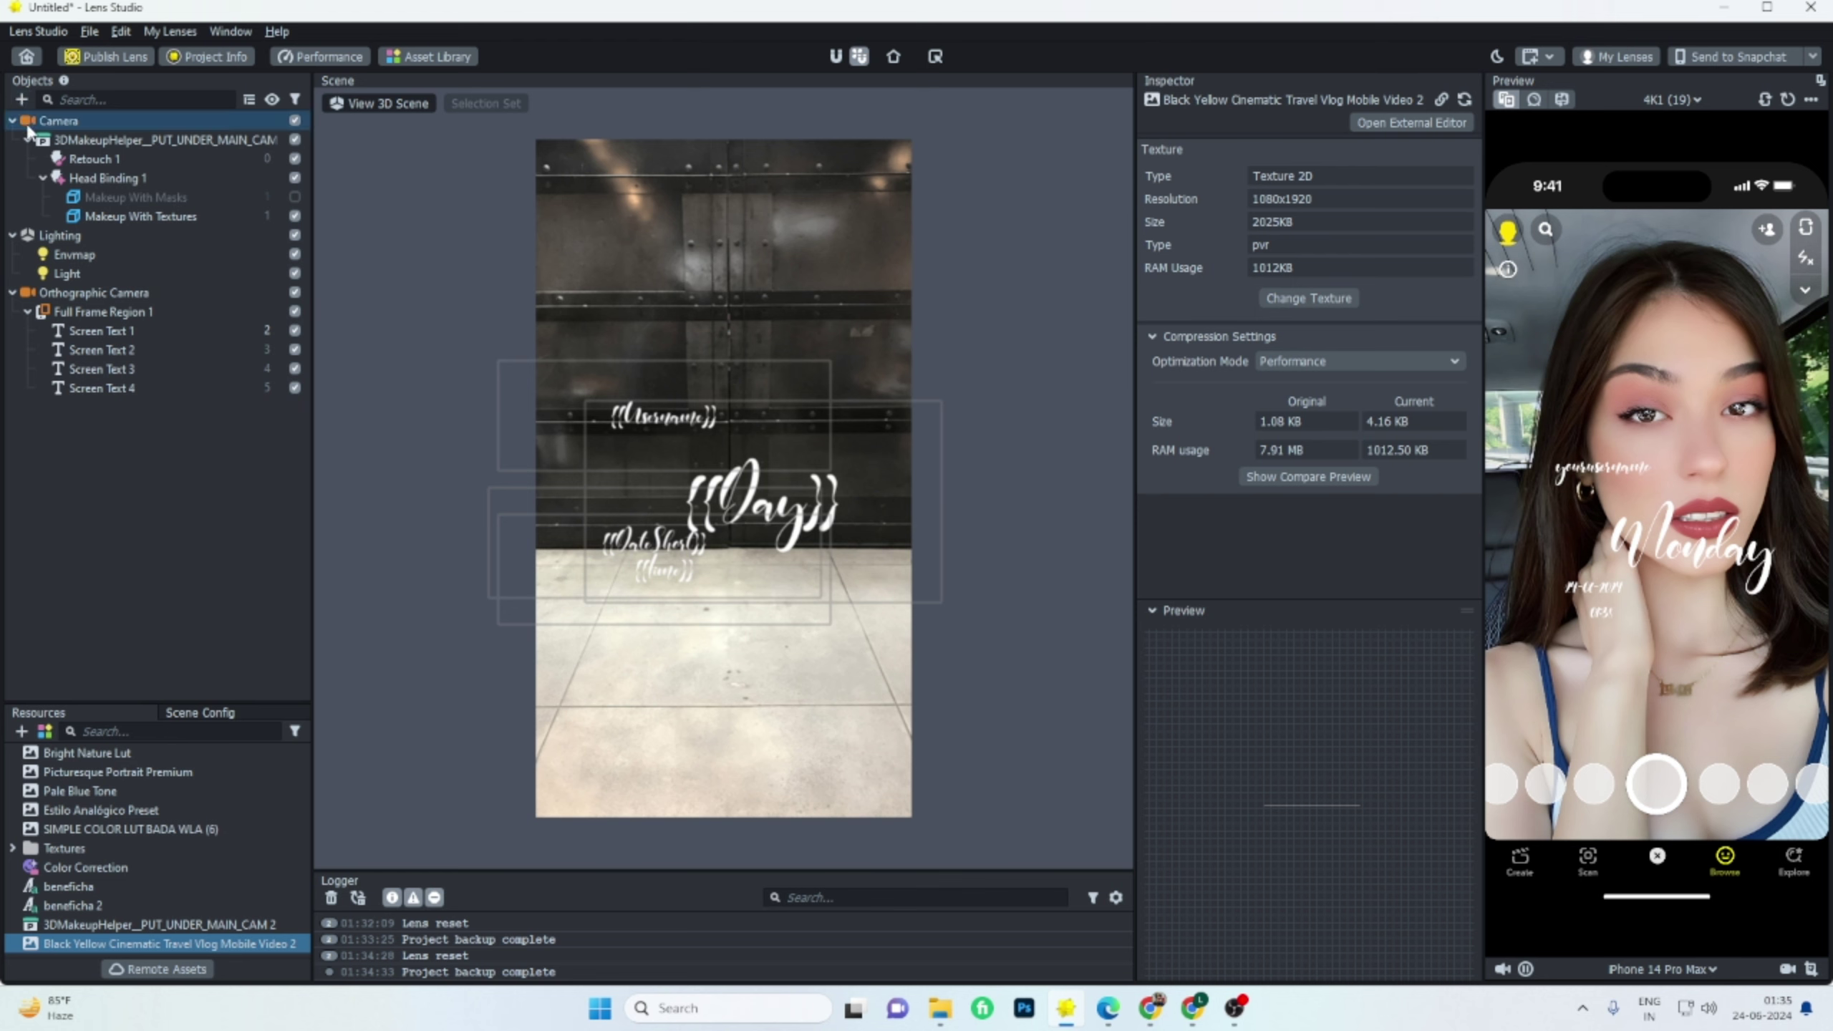
Add a Screen Image object and assign the Black Yellow Cinematic Travel Vlog Mobile Video 2 texture to it.
{"action": "left_click", "coordinate": [21, 99]}
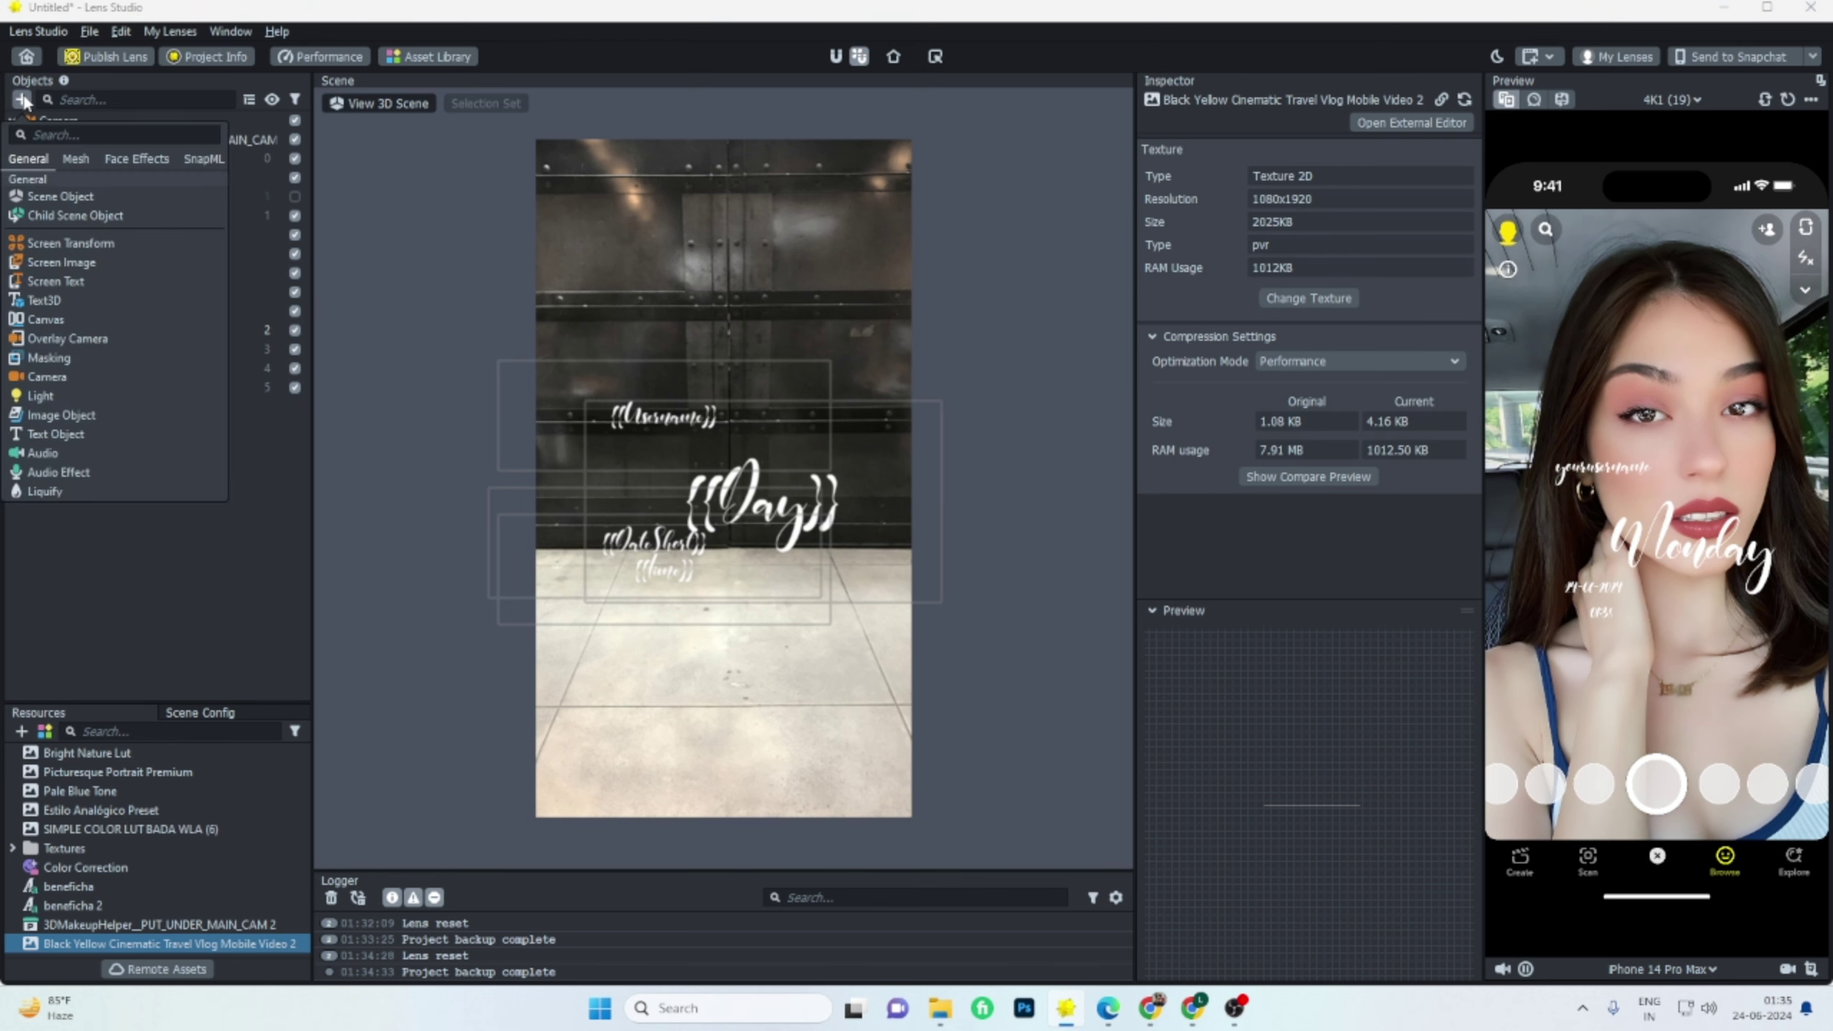
{"action": "left_click", "coordinate": [87, 264]}
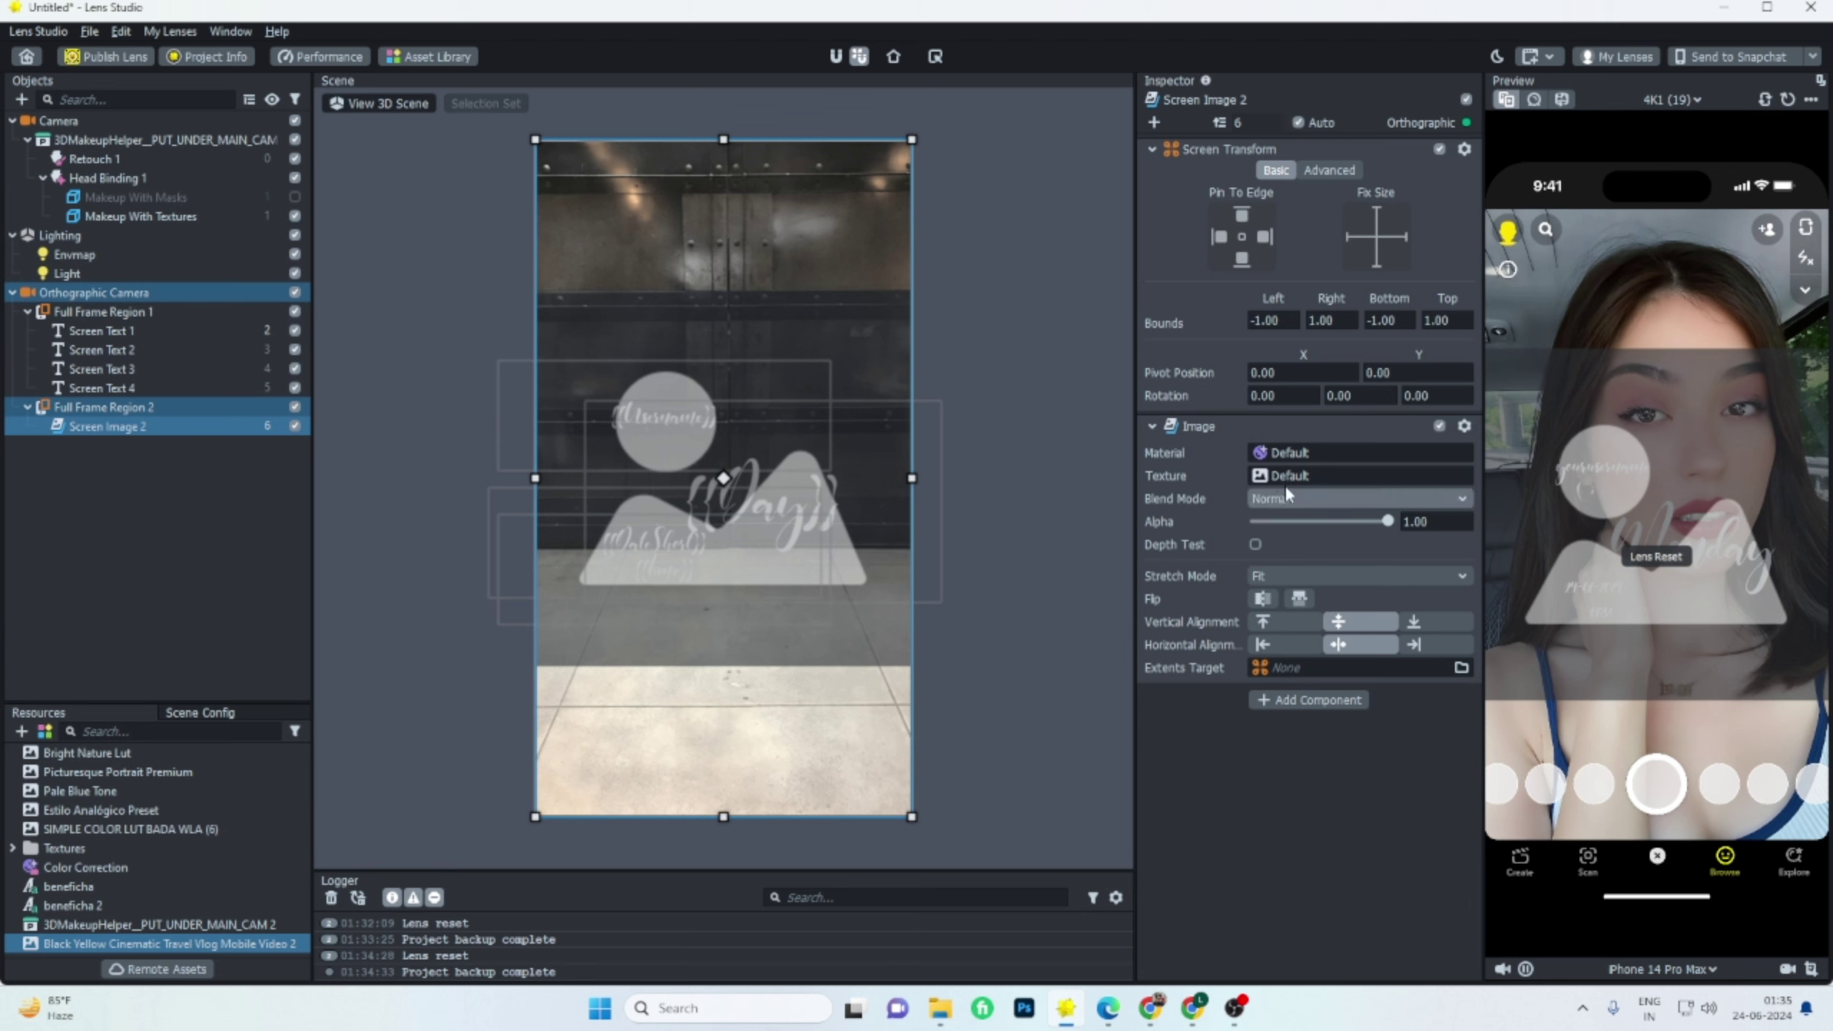
{"action": "left_click", "coordinate": [1297, 477]}
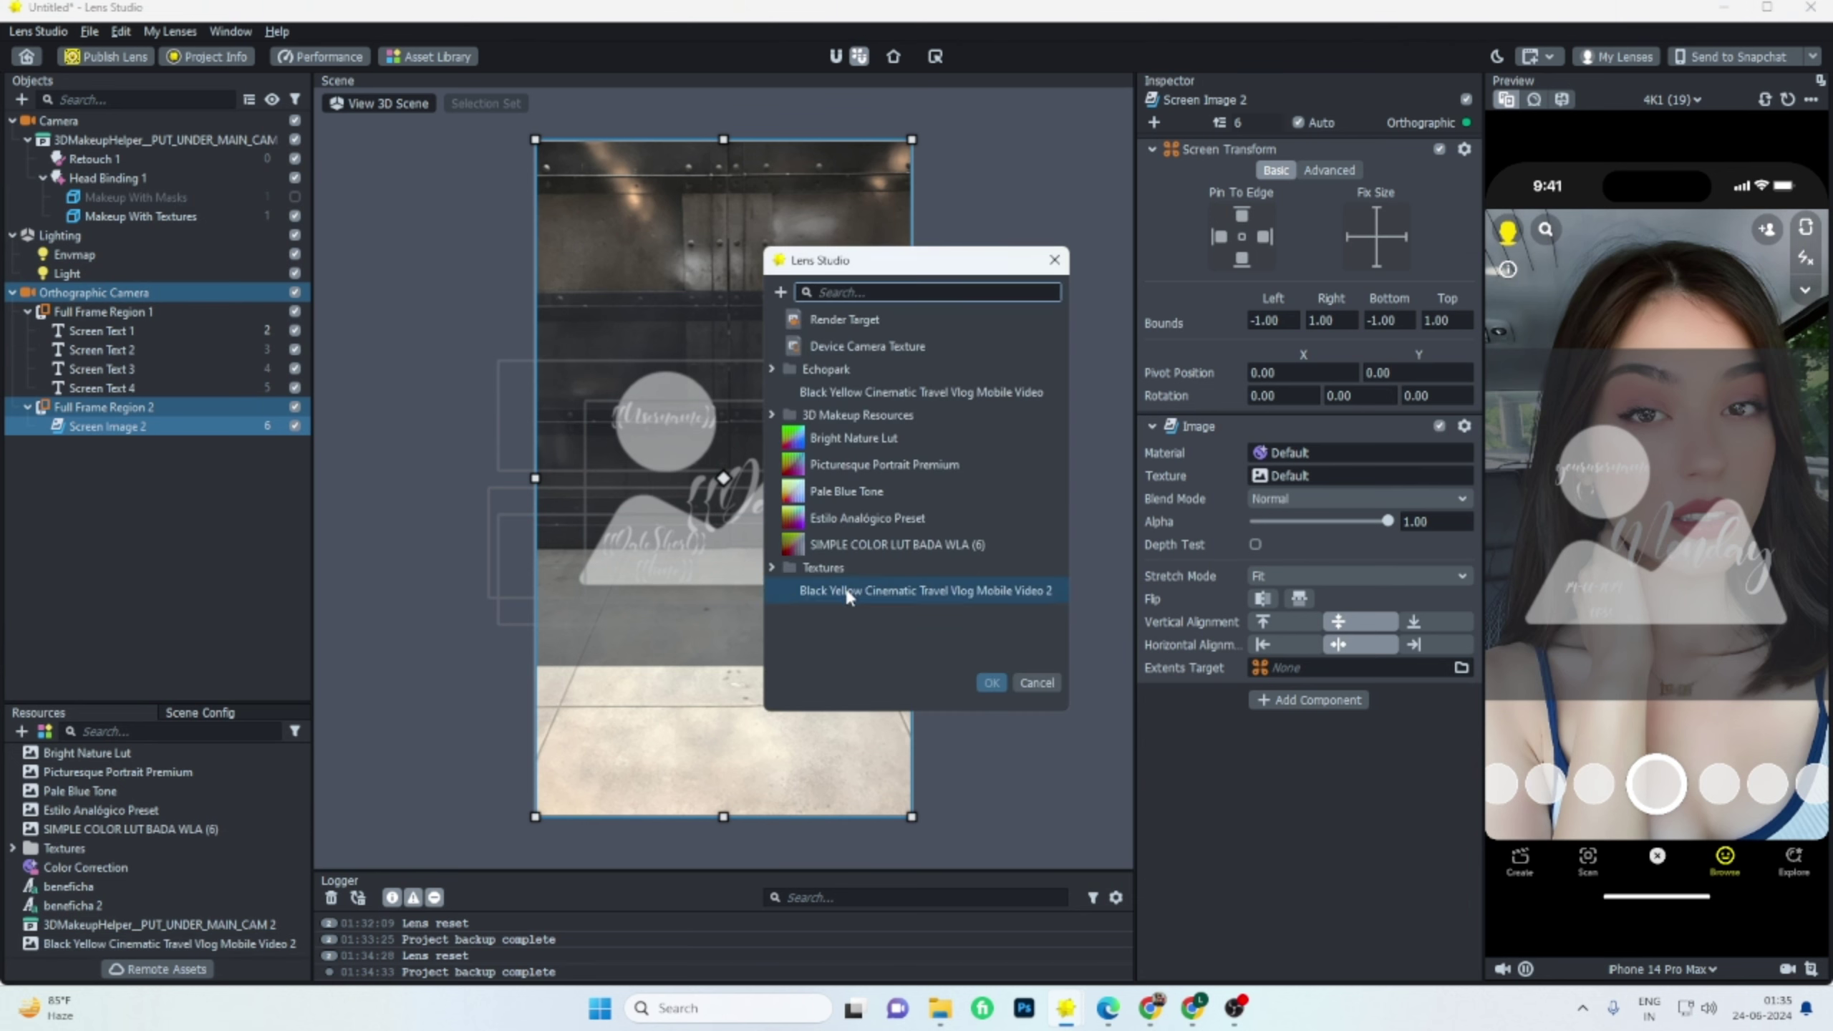
{"action": "double_click", "coordinate": [931, 591]}
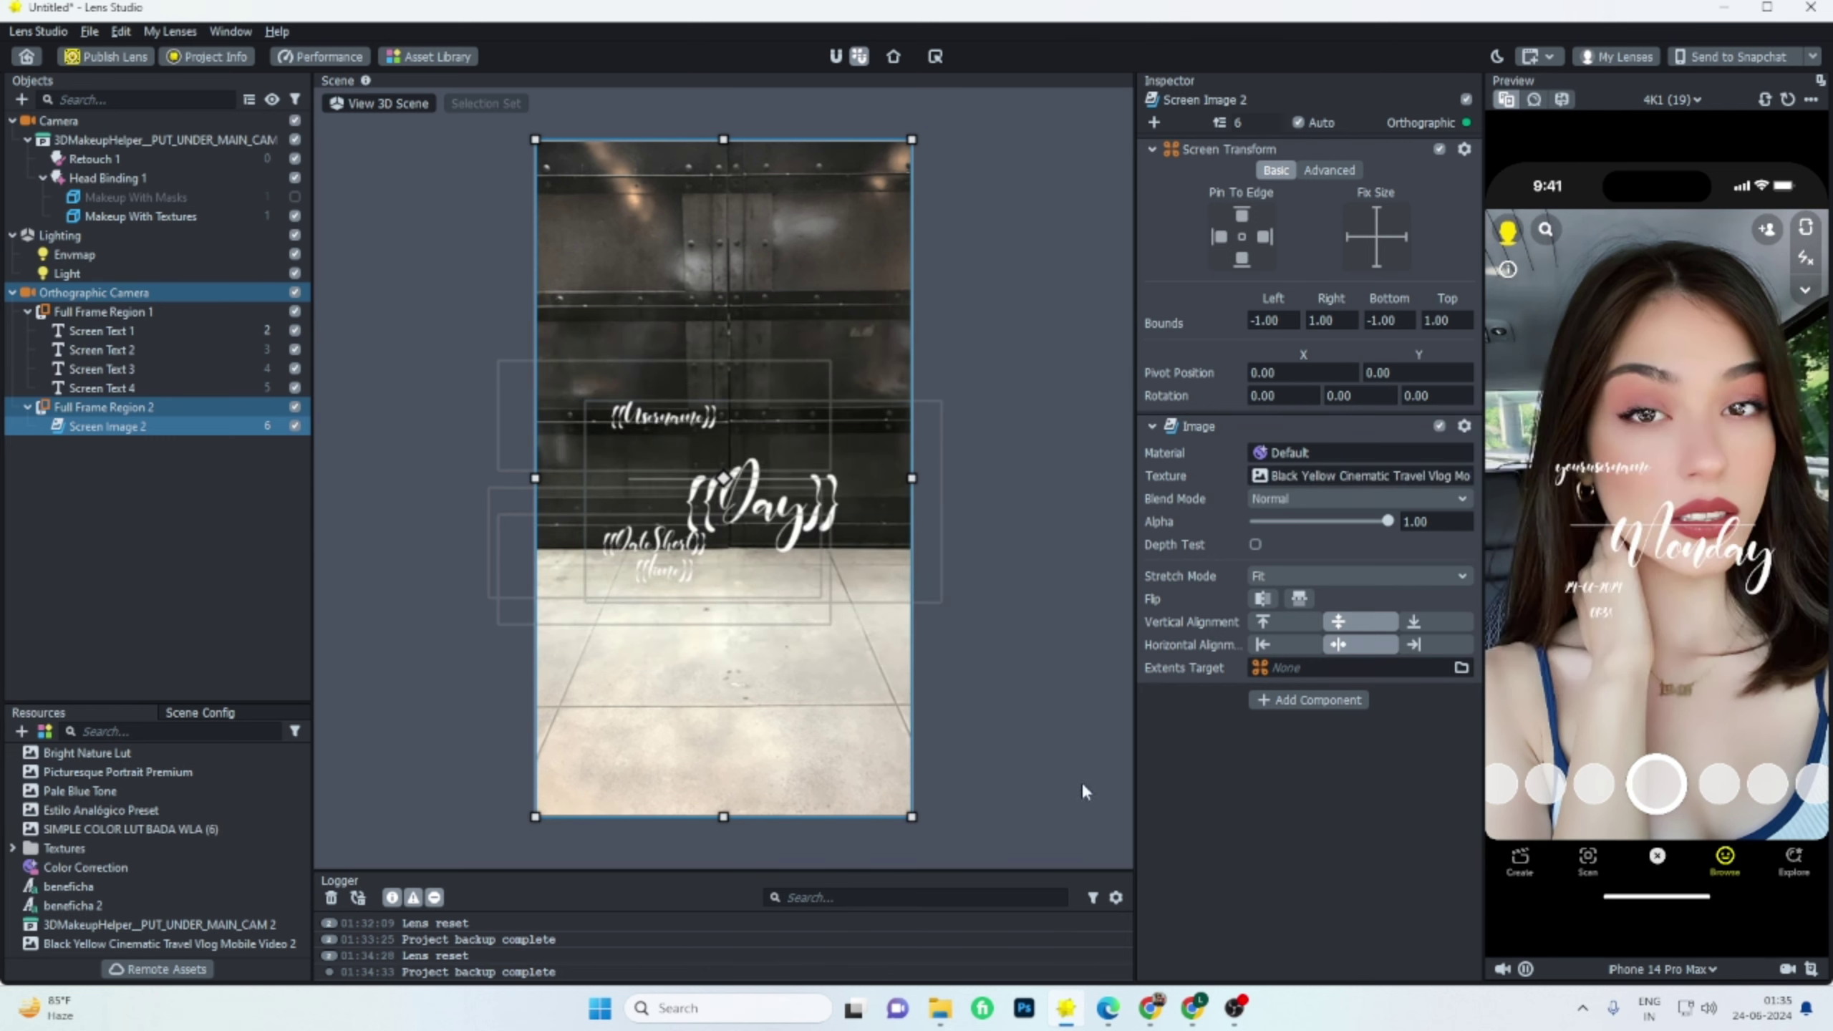
Shrink Screen Image 2 and position it so its decorative line sits beneath the Day text.
{"action": "left_click_drag", "start_coordinate": [783, 196], "coordinate": [730, 165]}
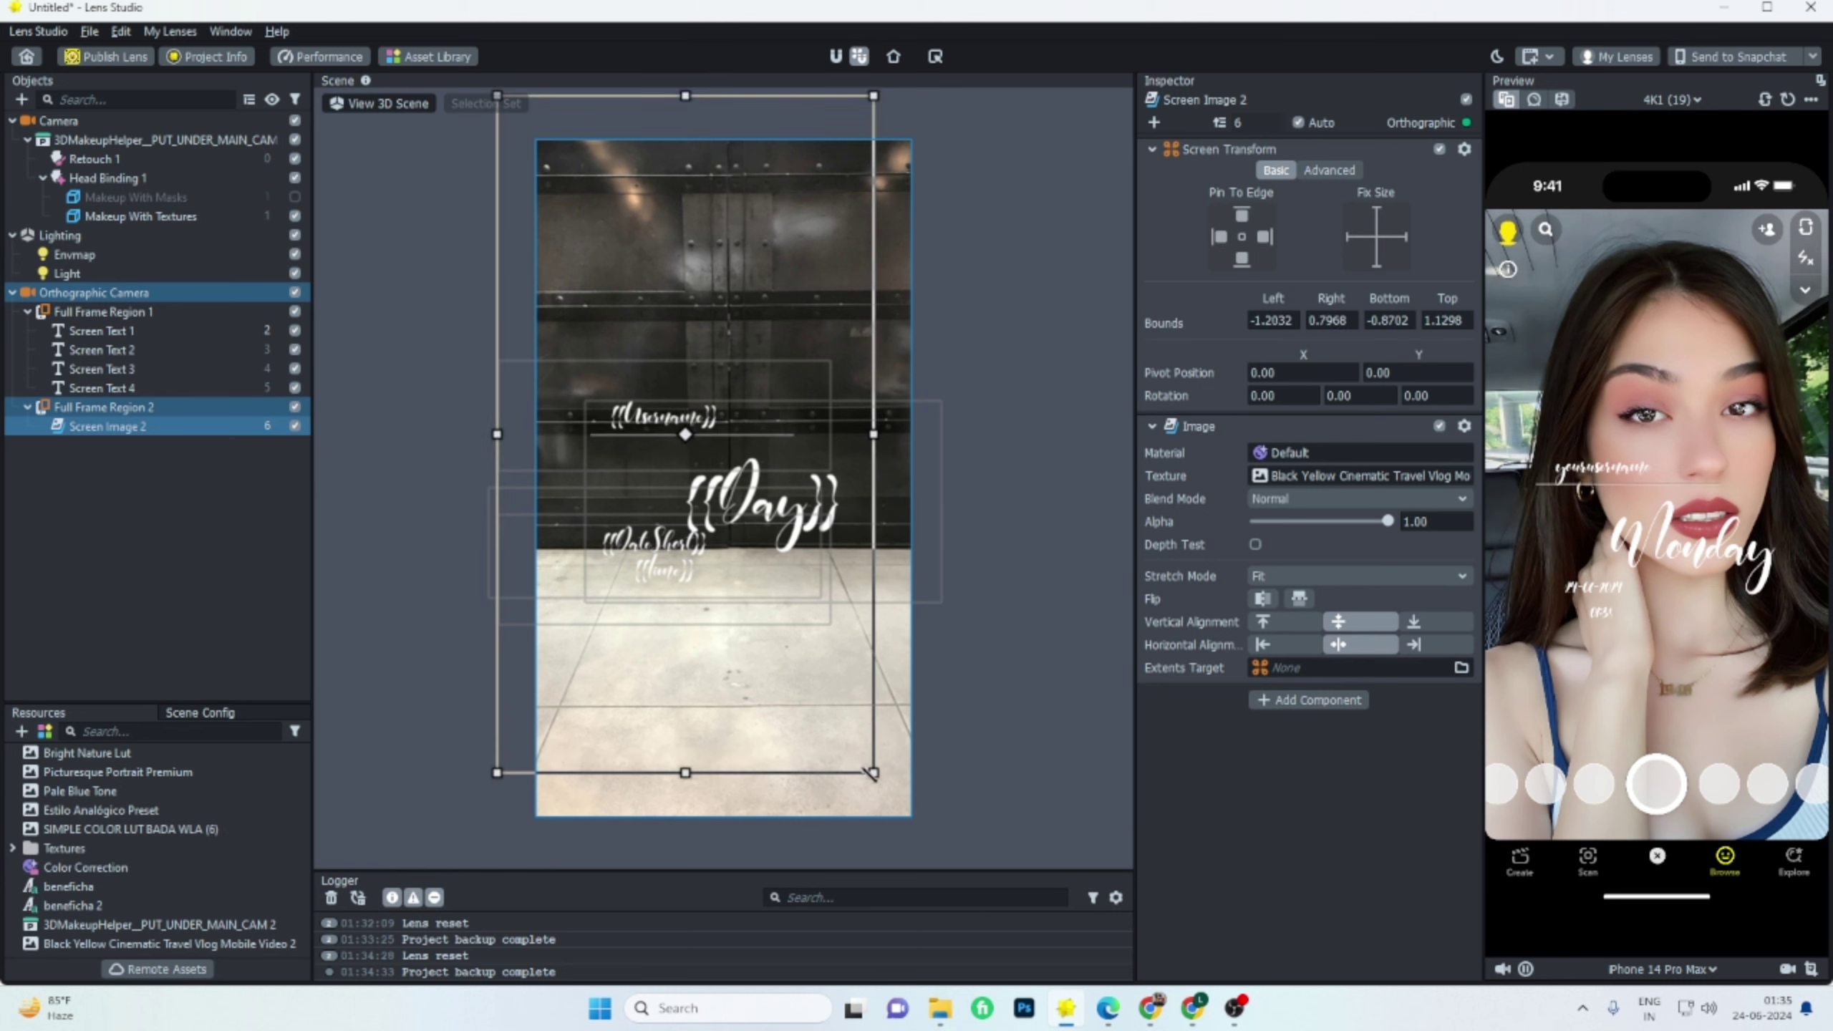
{"action": "left_click_drag", "start_coordinate": [874, 773], "coordinate": [805, 635]}
{"action": "left_click_drag", "start_coordinate": [718, 534], "coordinate": [840, 716]}
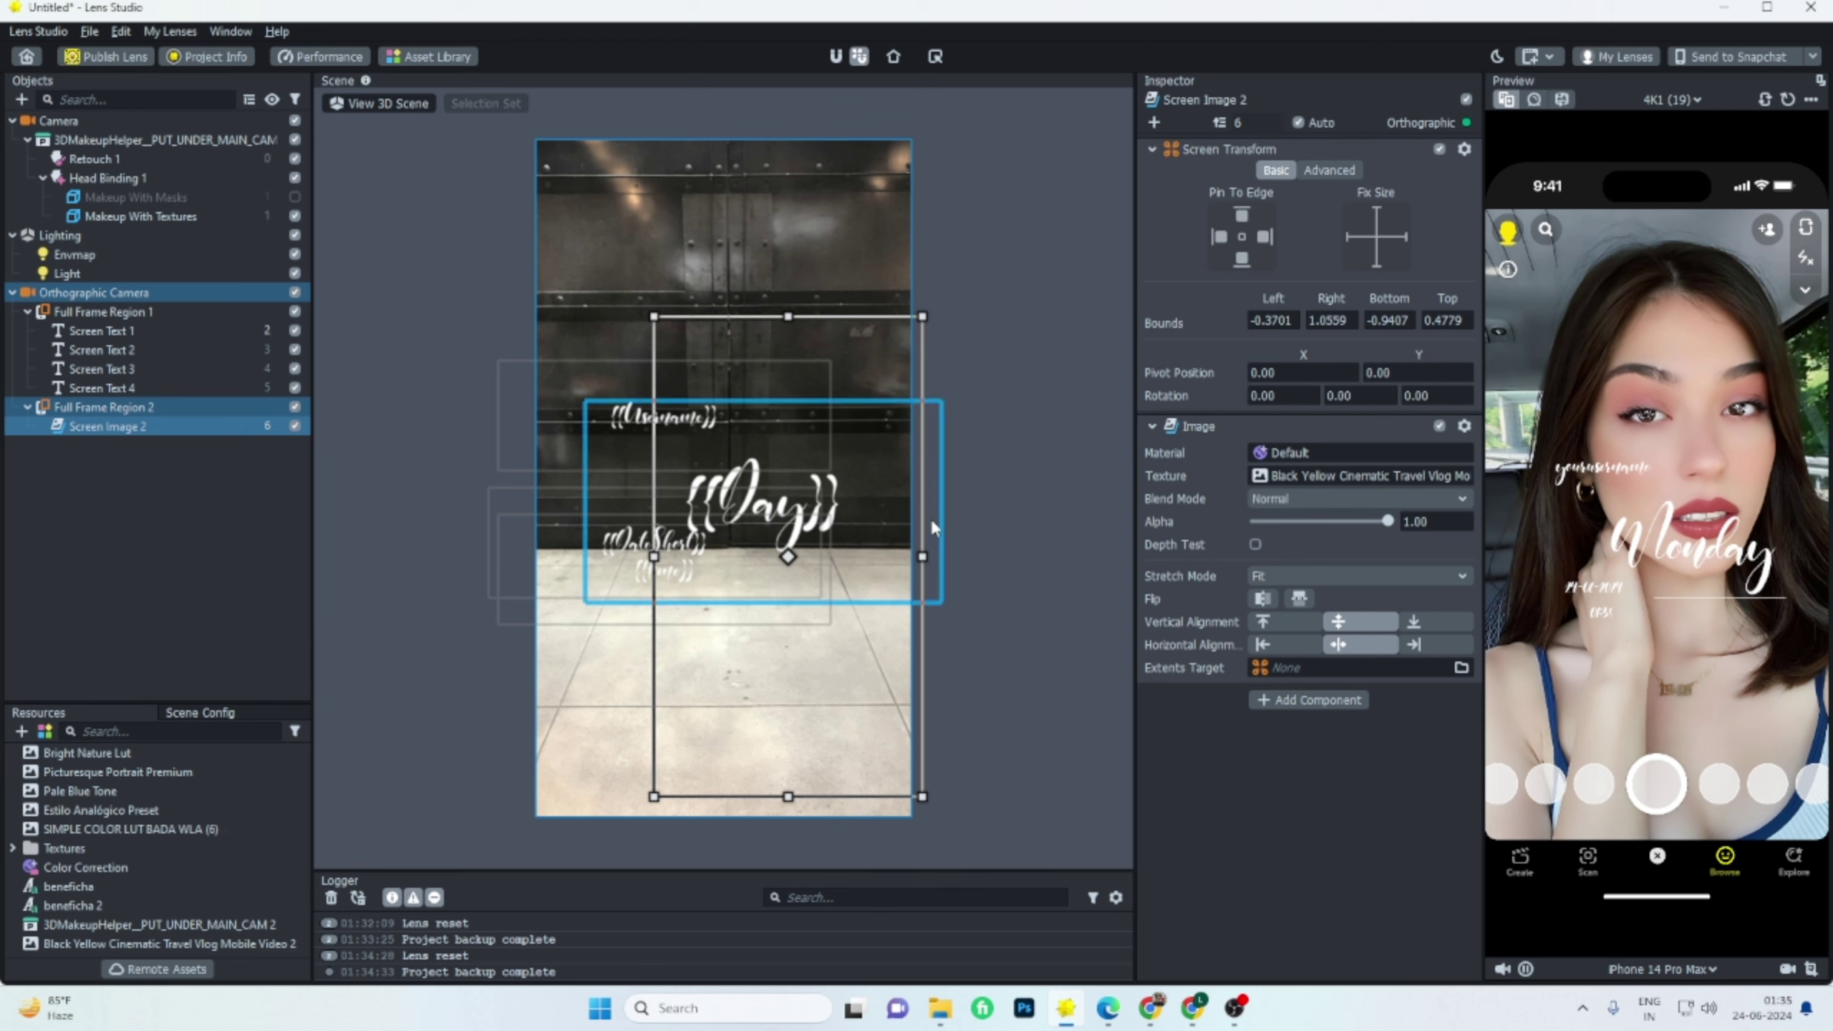
Duplicate Screen Image 2, shrink the copy and place its line just under the Username text, with the lens preview reset.
{"action": "key", "text": "ctrl+d"}
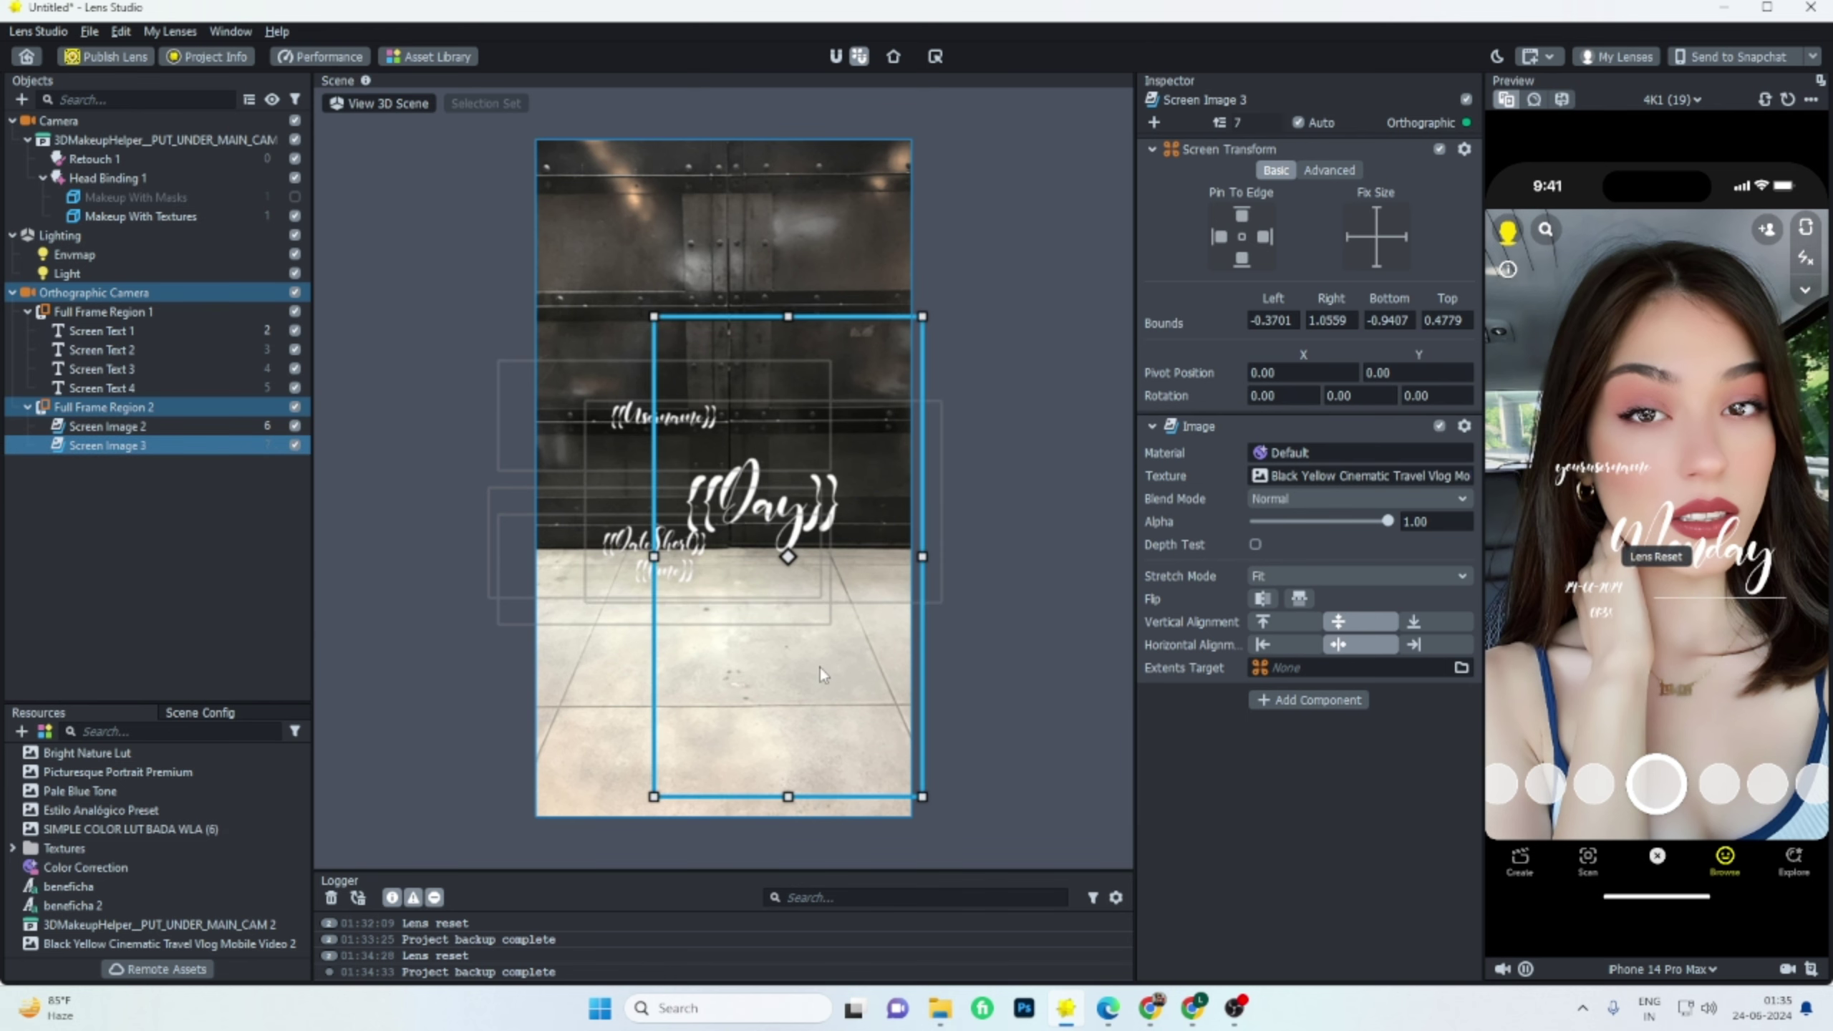
{"action": "left_click_drag", "start_coordinate": [824, 677], "coordinate": [704, 561]}
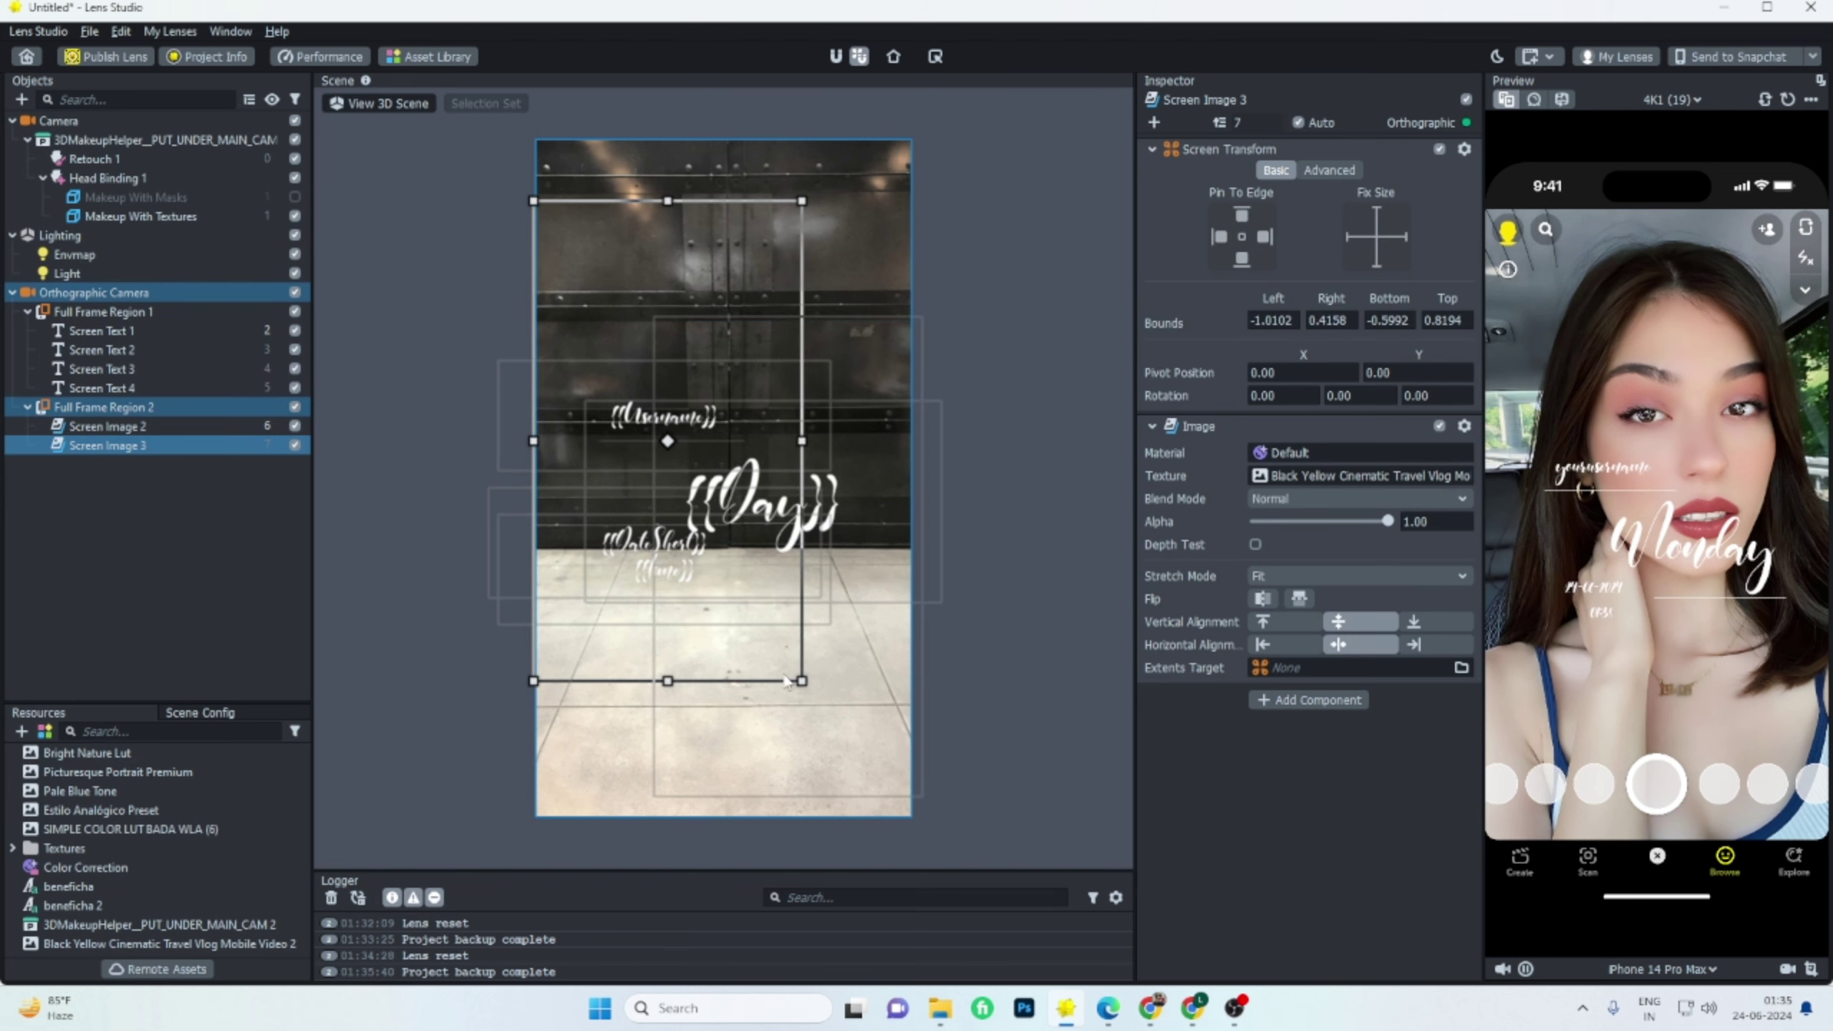
{"action": "left_click_drag", "start_coordinate": [802, 681], "coordinate": [748, 609]}
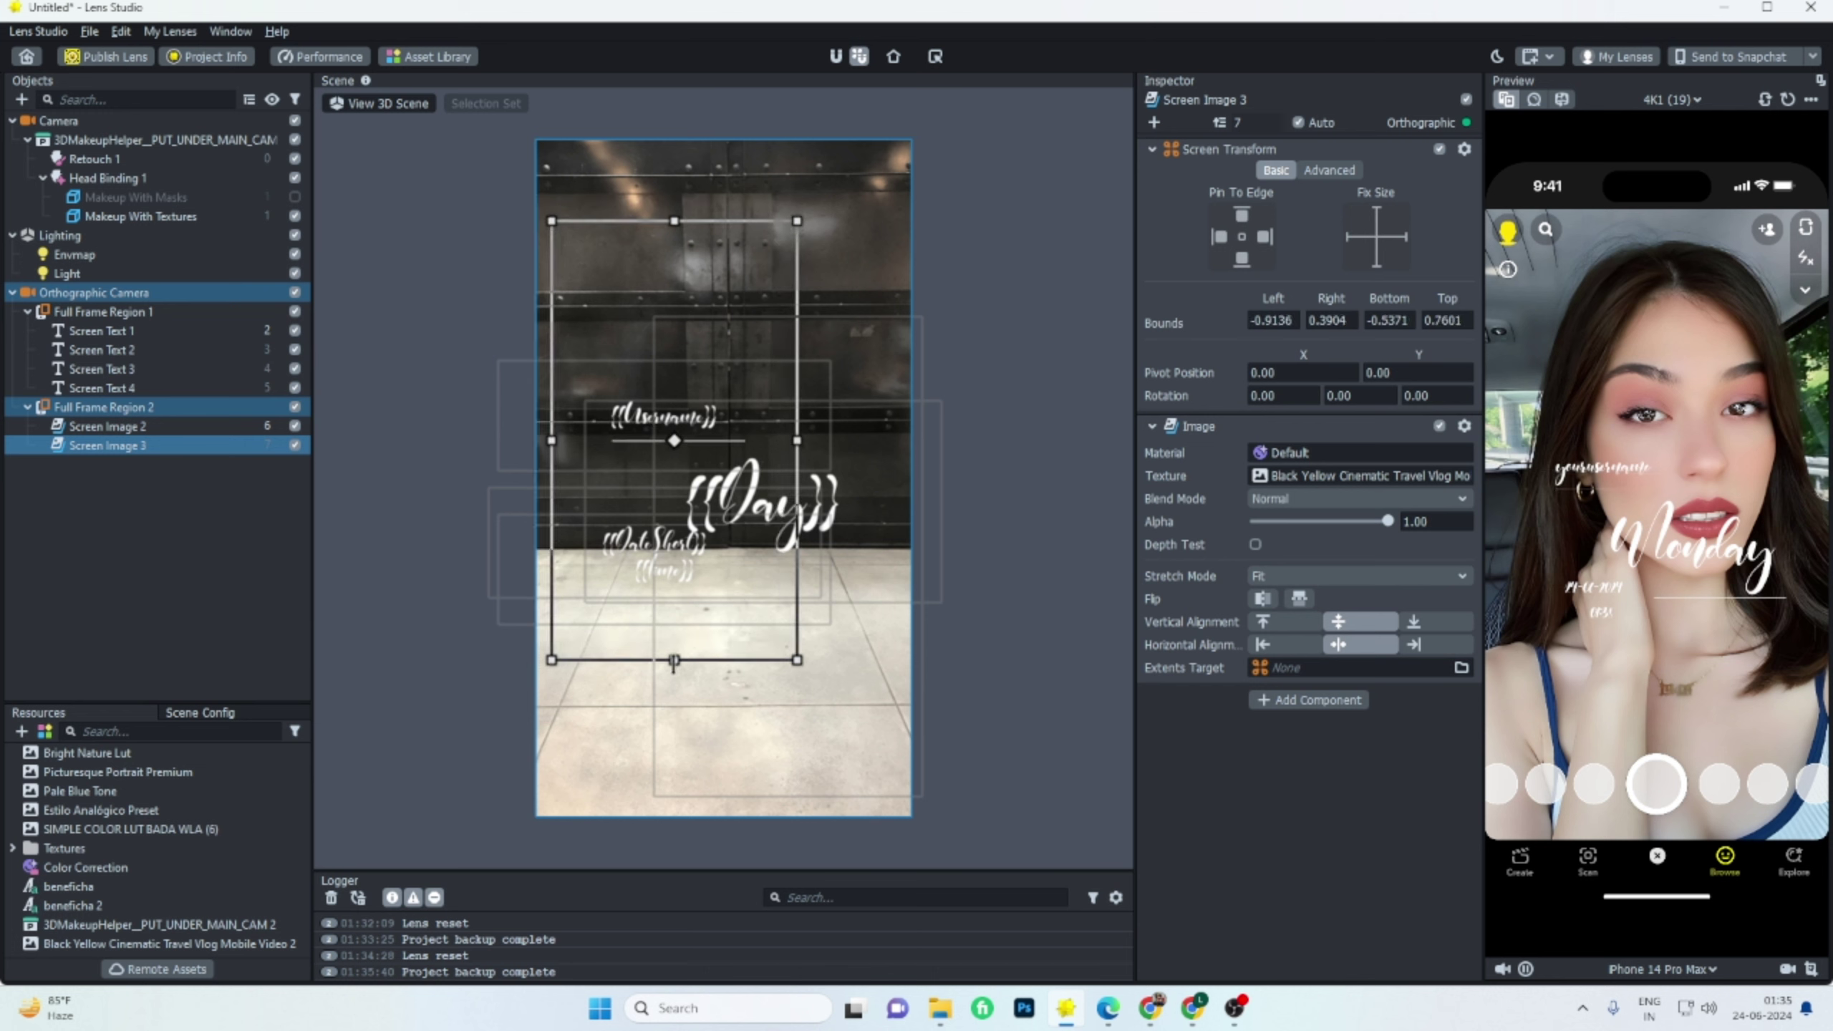
{"action": "left_click_drag", "start_coordinate": [674, 662], "coordinate": [682, 663]}
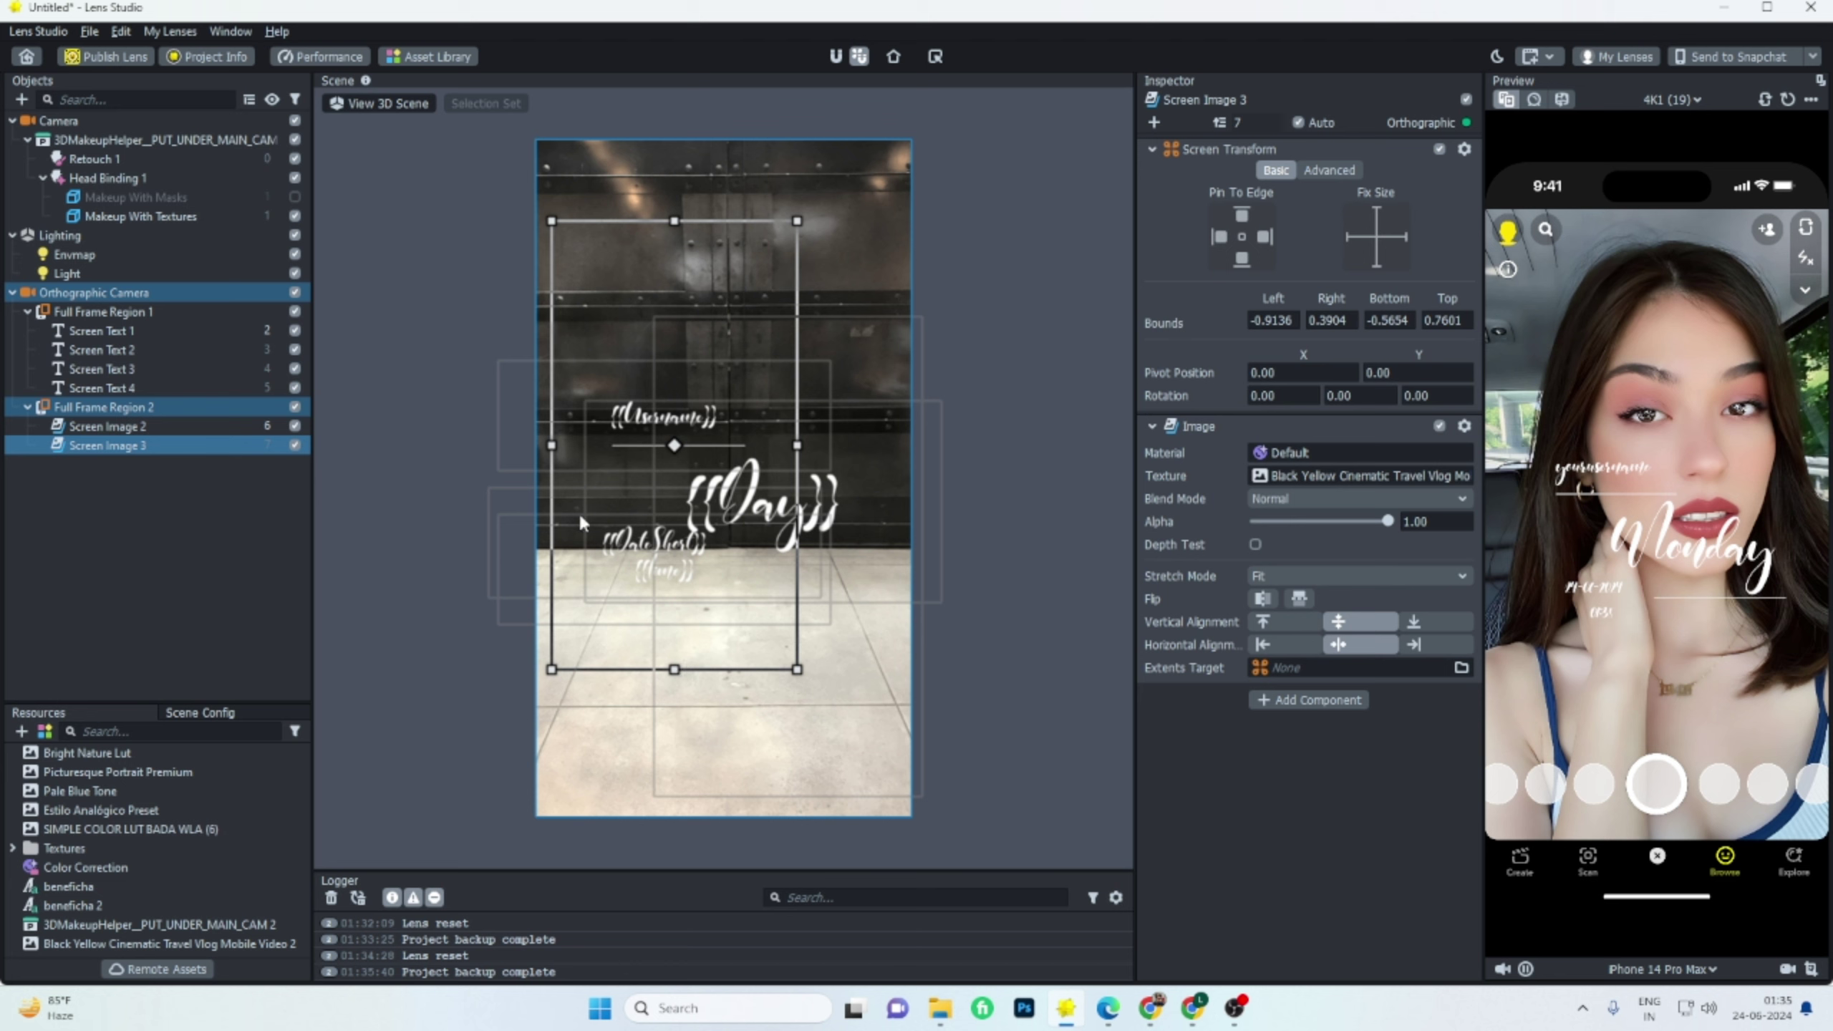
{"action": "left_click_drag", "start_coordinate": [650, 522], "coordinate": [636, 527]}
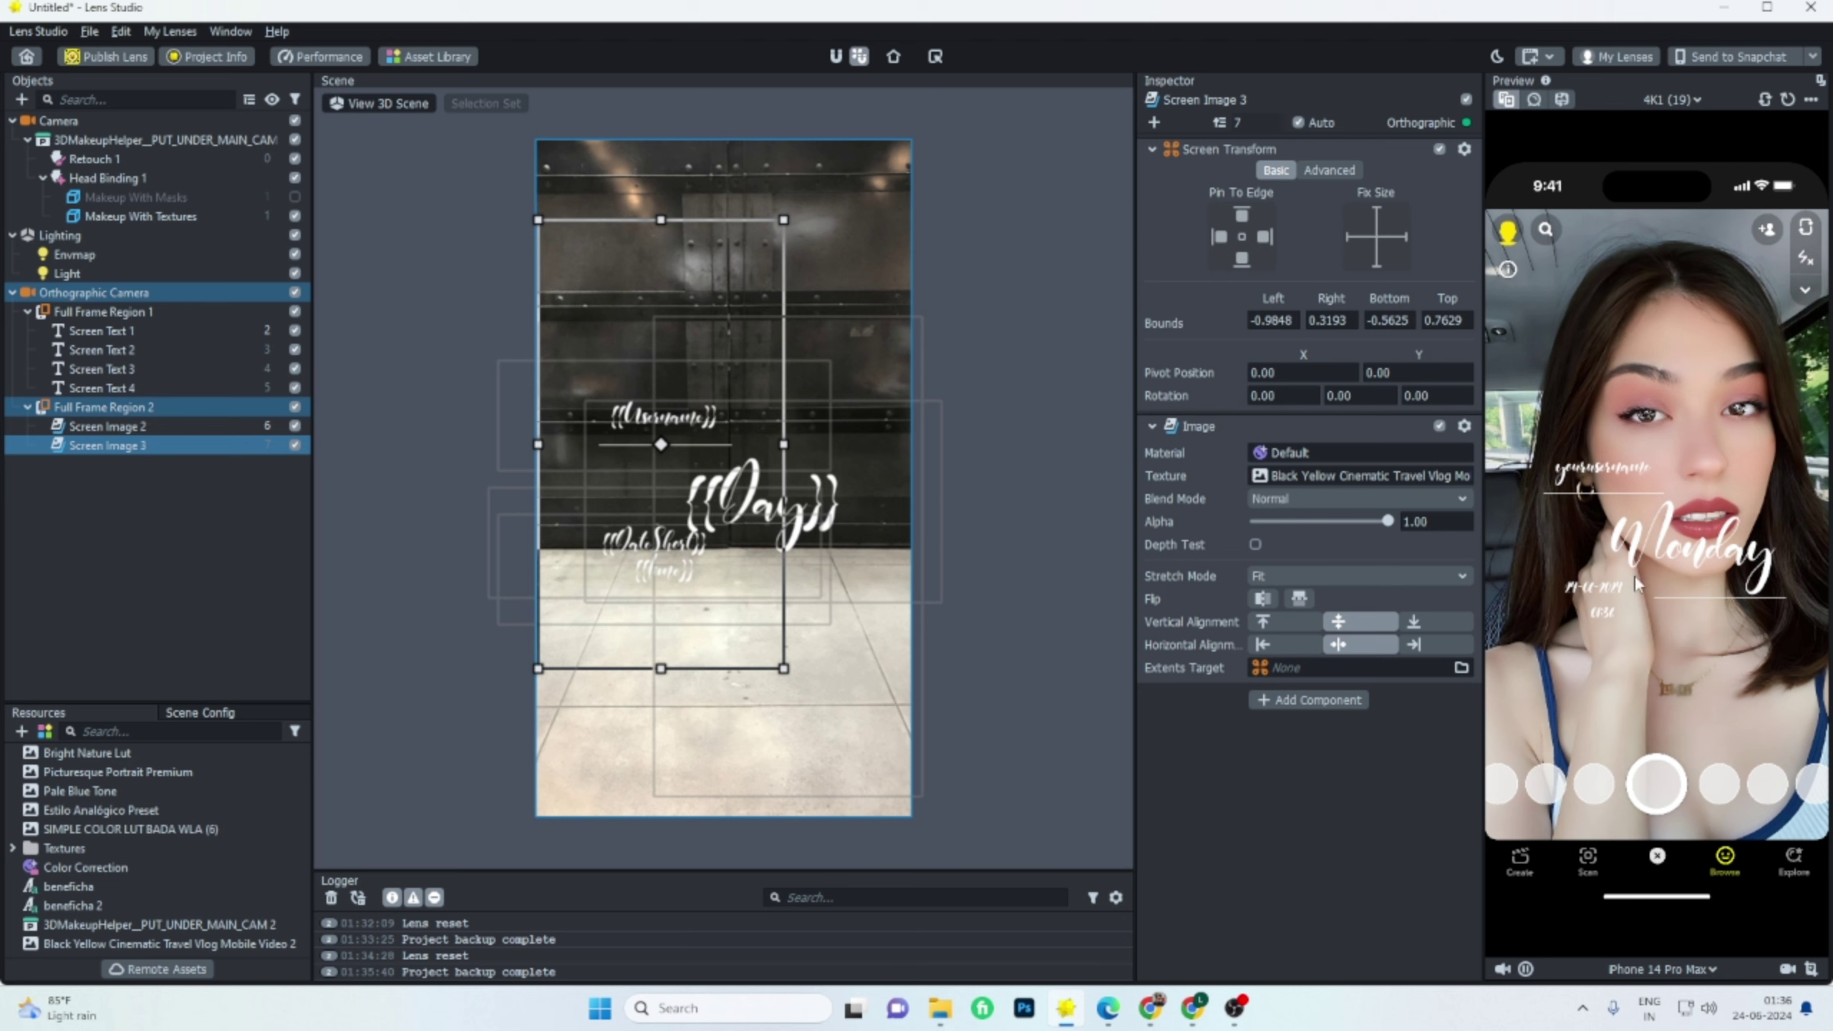
{"action": "left_click", "coordinate": [1788, 99]}
{"action": "left_click", "coordinate": [199, 509]}
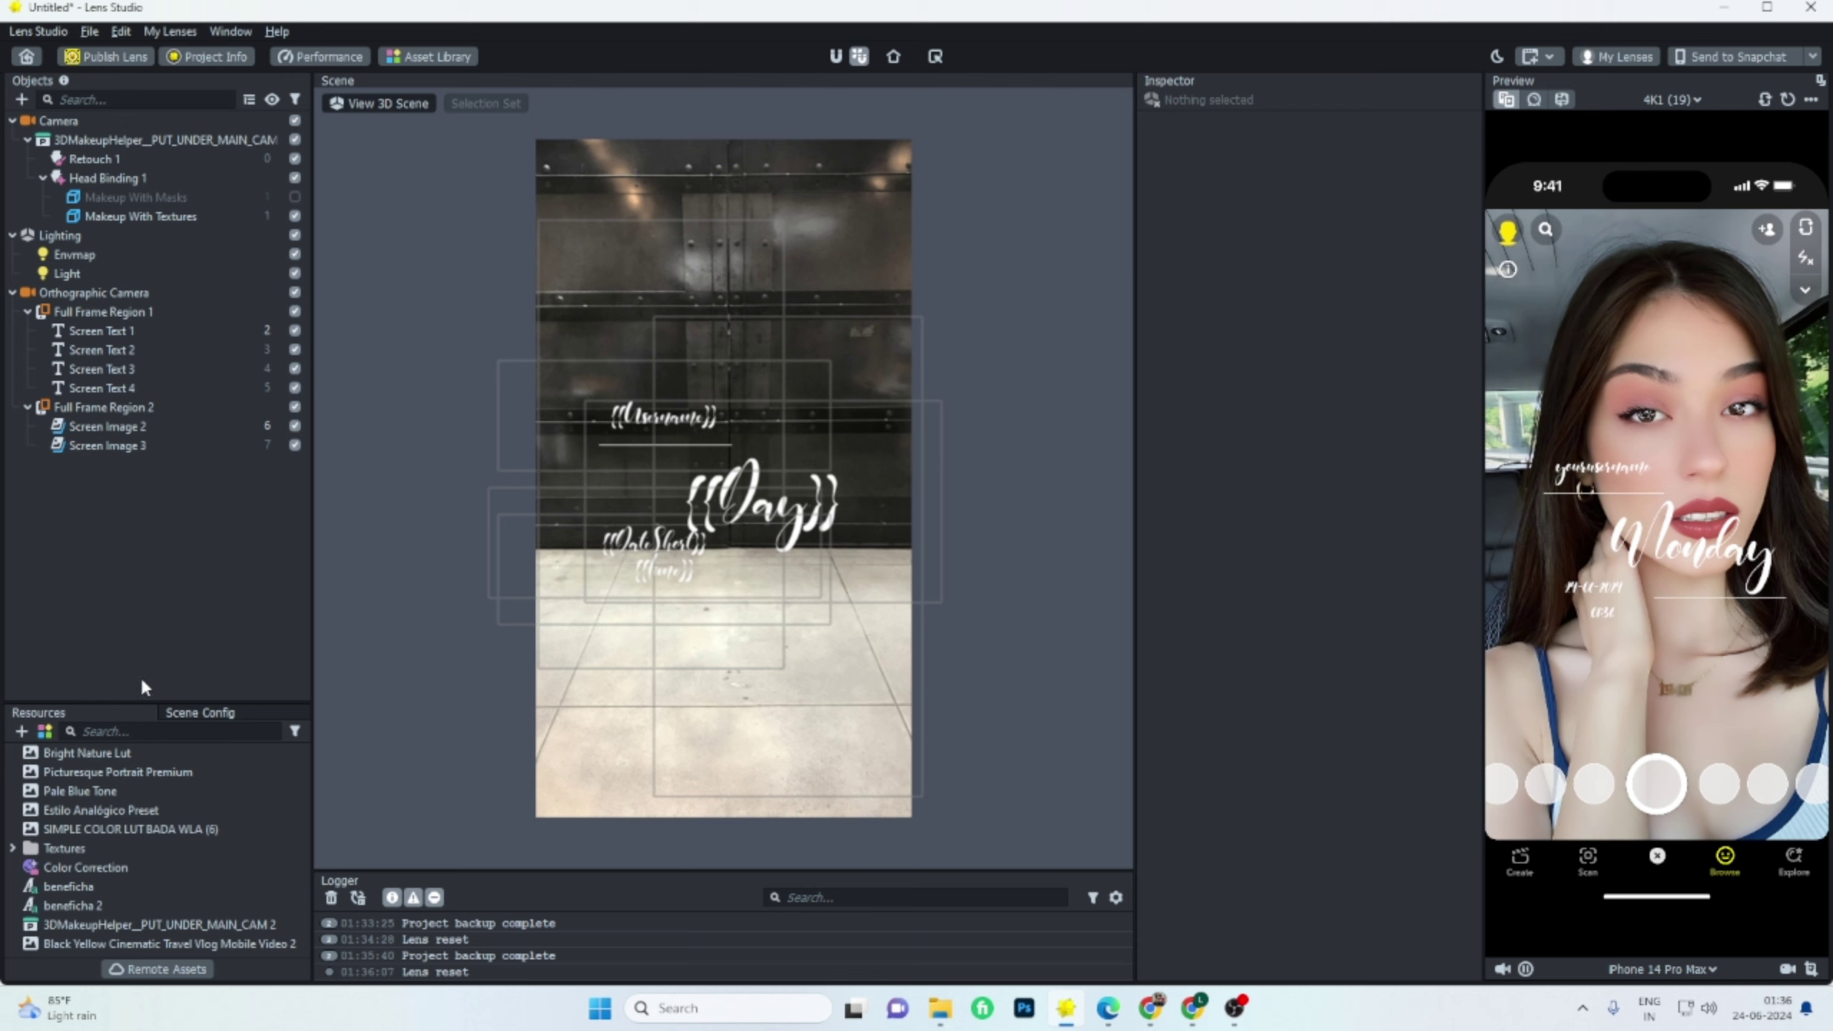
Examine the imported LUT textures in the resources, including Bright Nature Lut, Estilo Analógico Preset and SIMPLE COLOR LUT BADA WLA (6).
{"action": "left_click", "coordinate": [20, 731]}
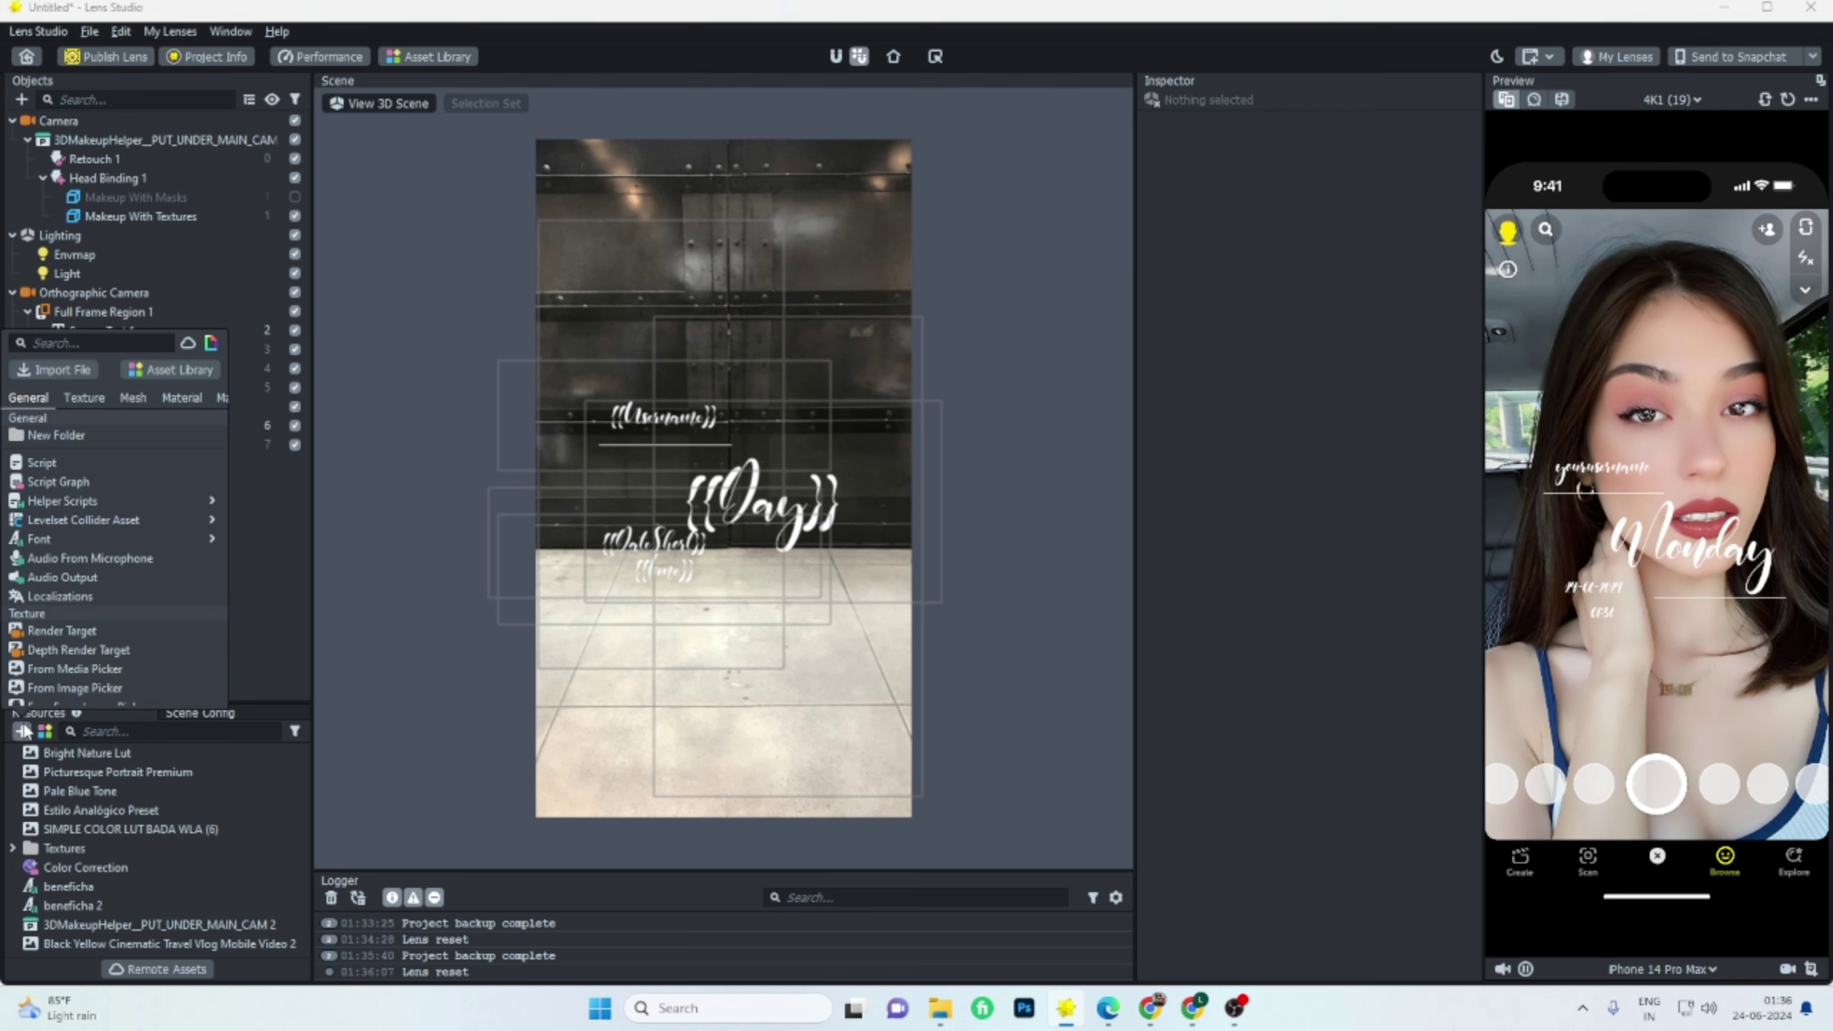
{"action": "left_click", "coordinate": [276, 653]}
{"action": "scroll", "coordinate": [141, 794], "scroll_direction": "up", "scroll_amount": 3}
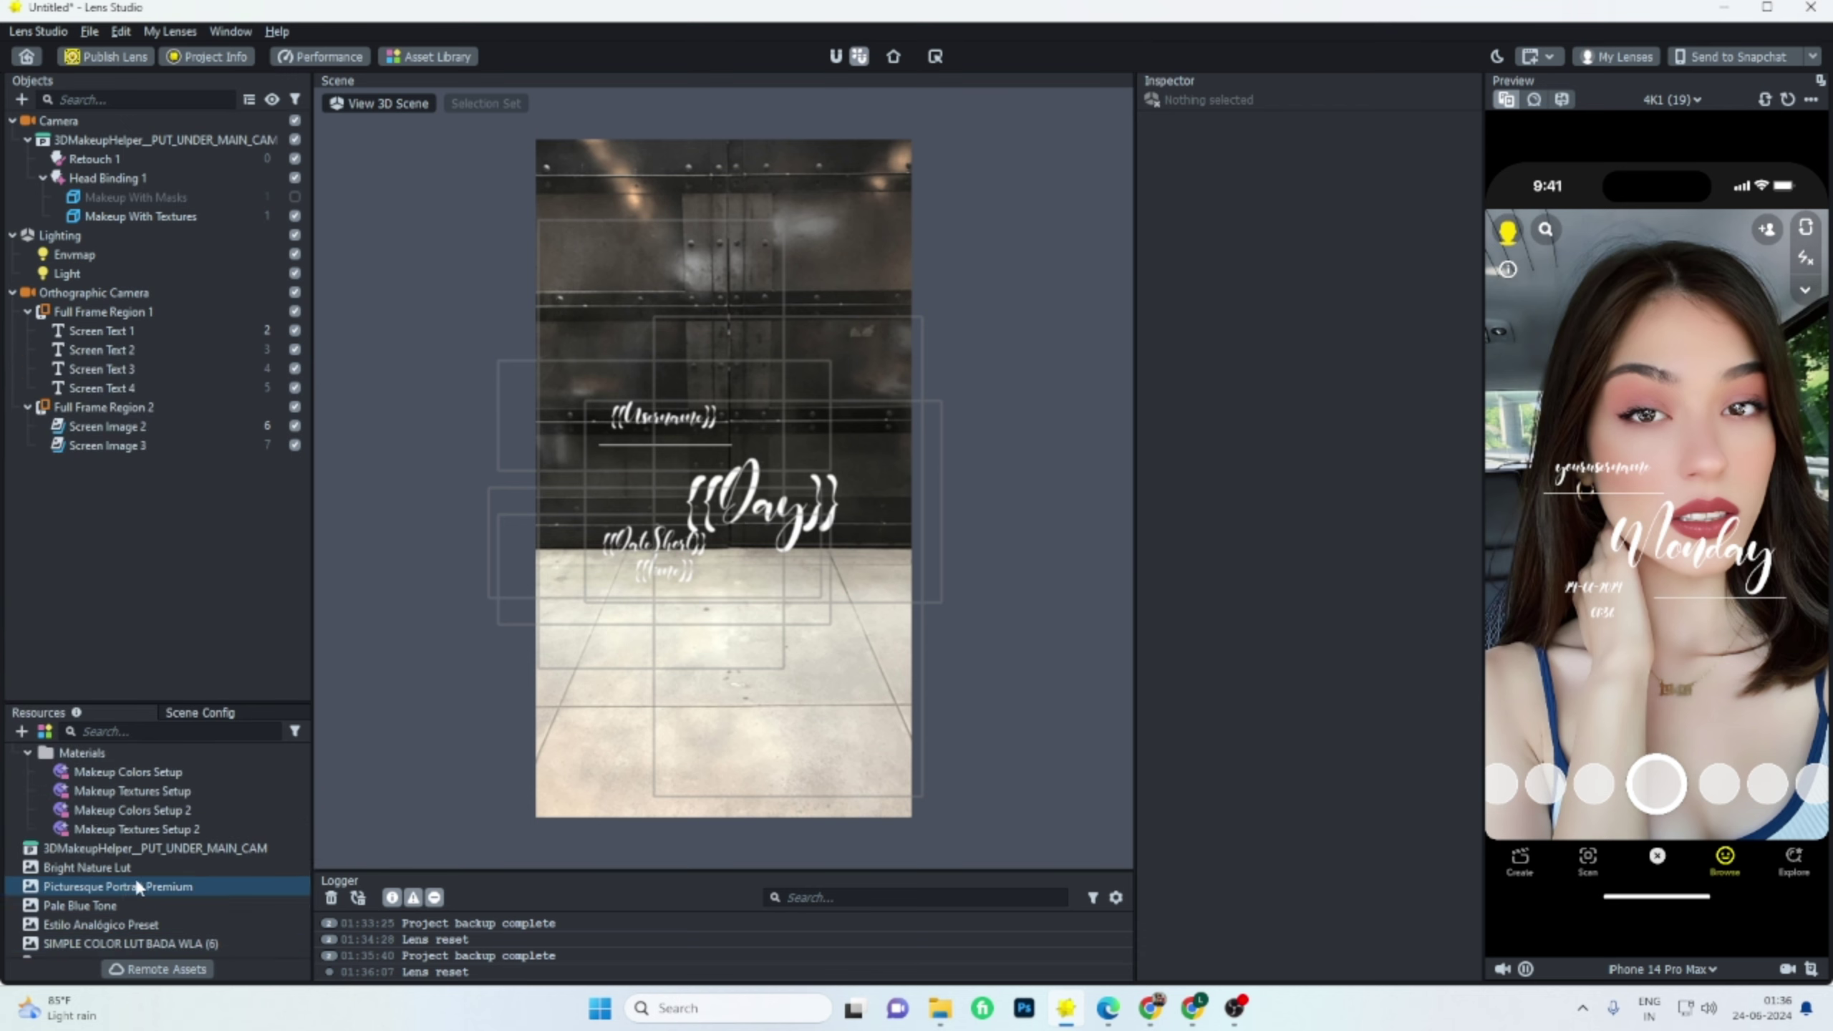
{"action": "left_click", "coordinate": [134, 870]}
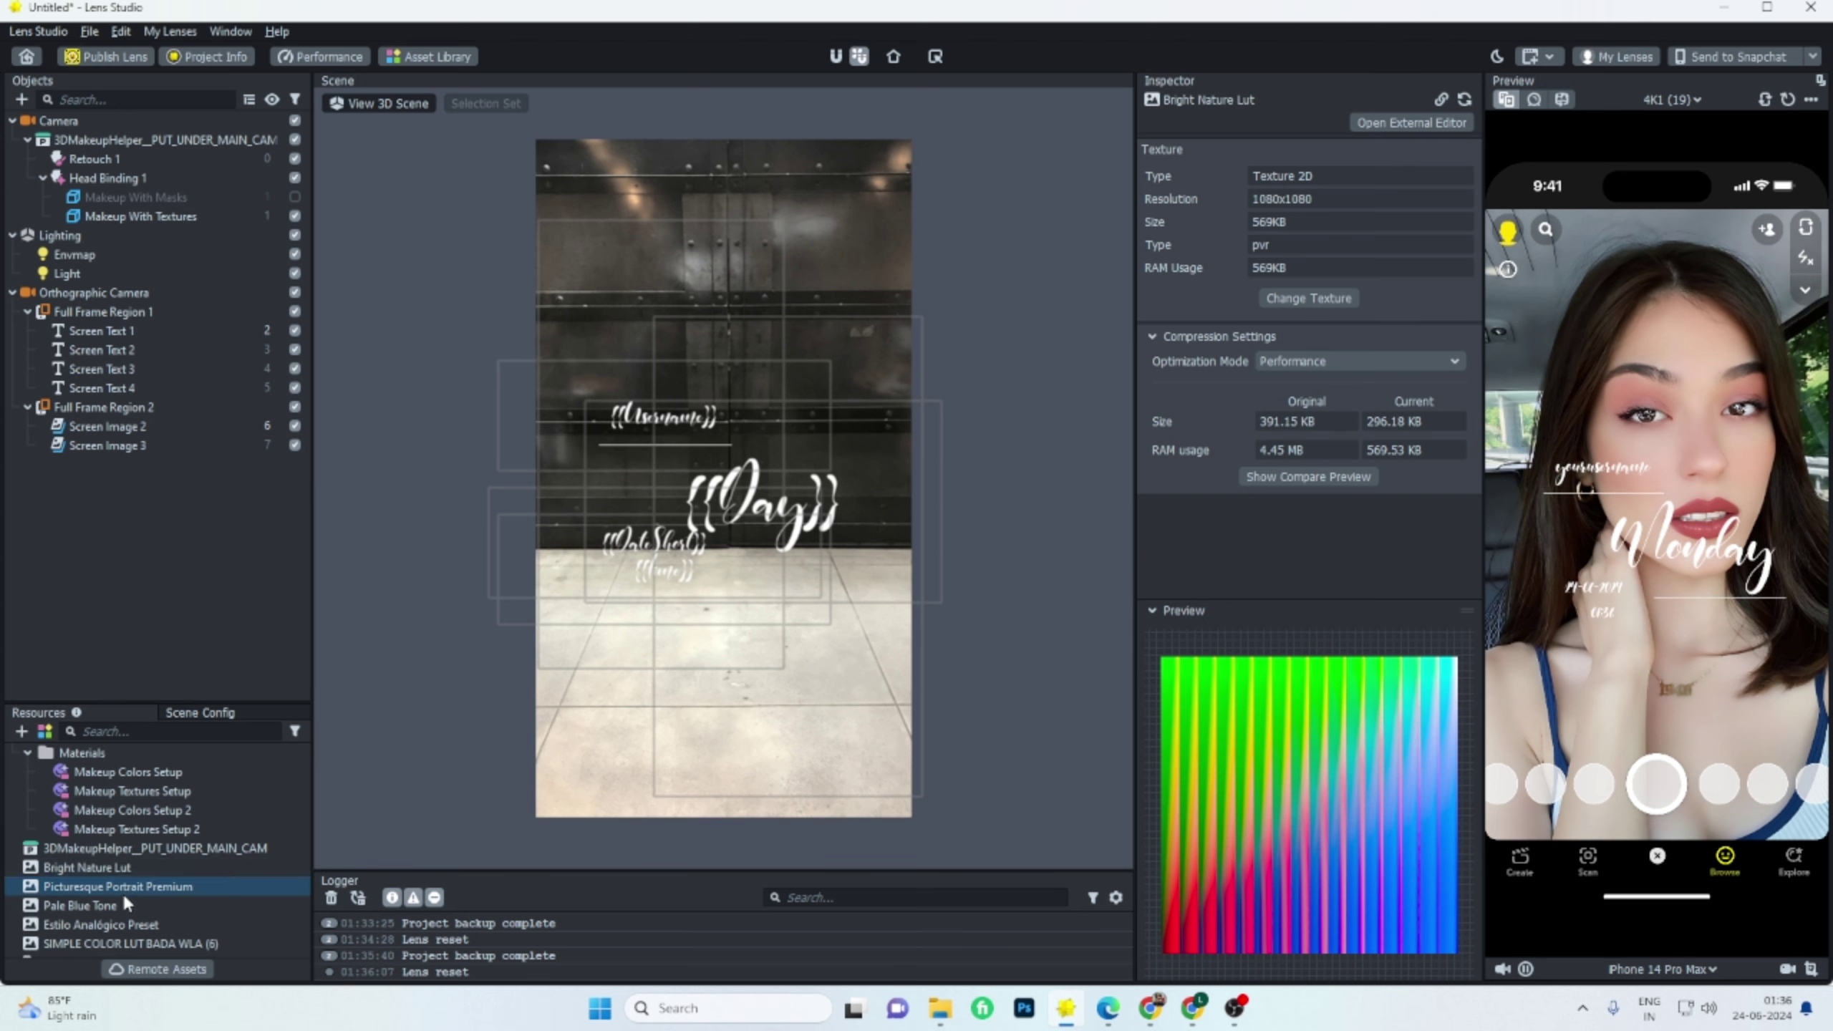
{"action": "left_click", "coordinate": [122, 906]}
{"action": "left_click", "coordinate": [116, 923]}
{"action": "left_click", "coordinate": [123, 943]}
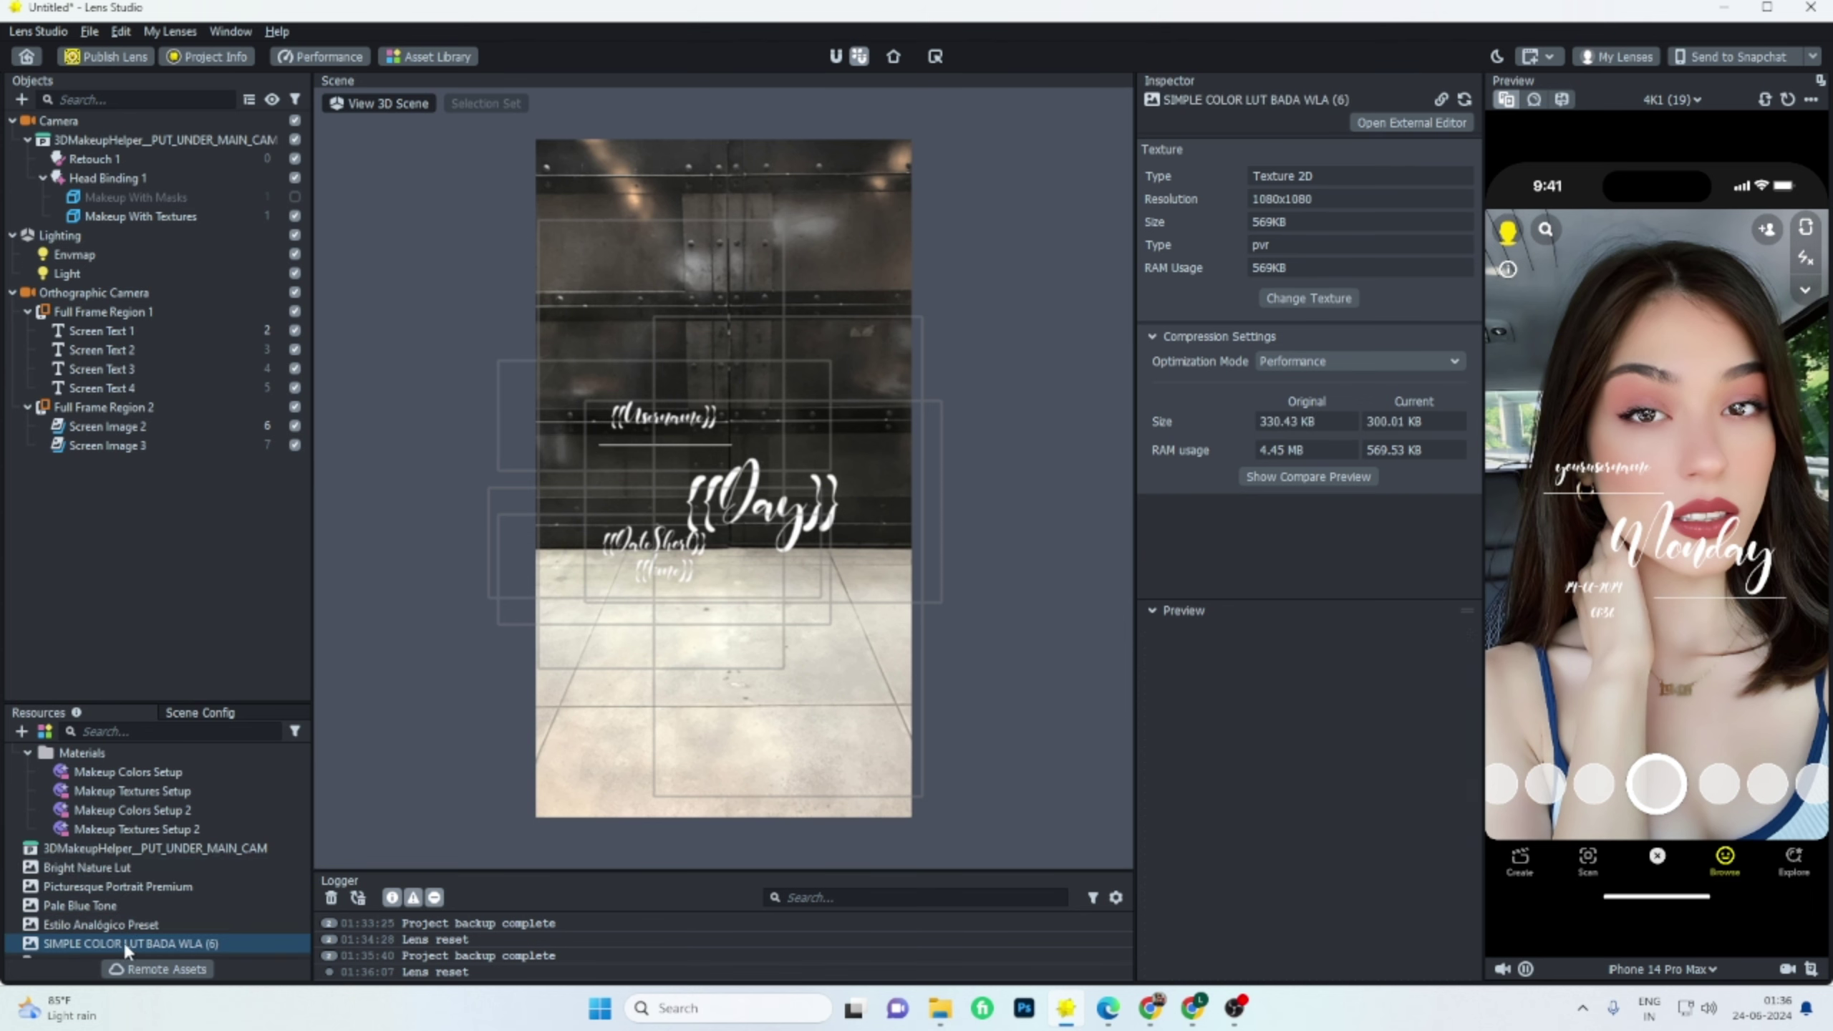
{"action": "scroll", "coordinate": [134, 917], "scroll_direction": "down", "scroll_amount": 2}
{"action": "left_click", "coordinate": [155, 867]}
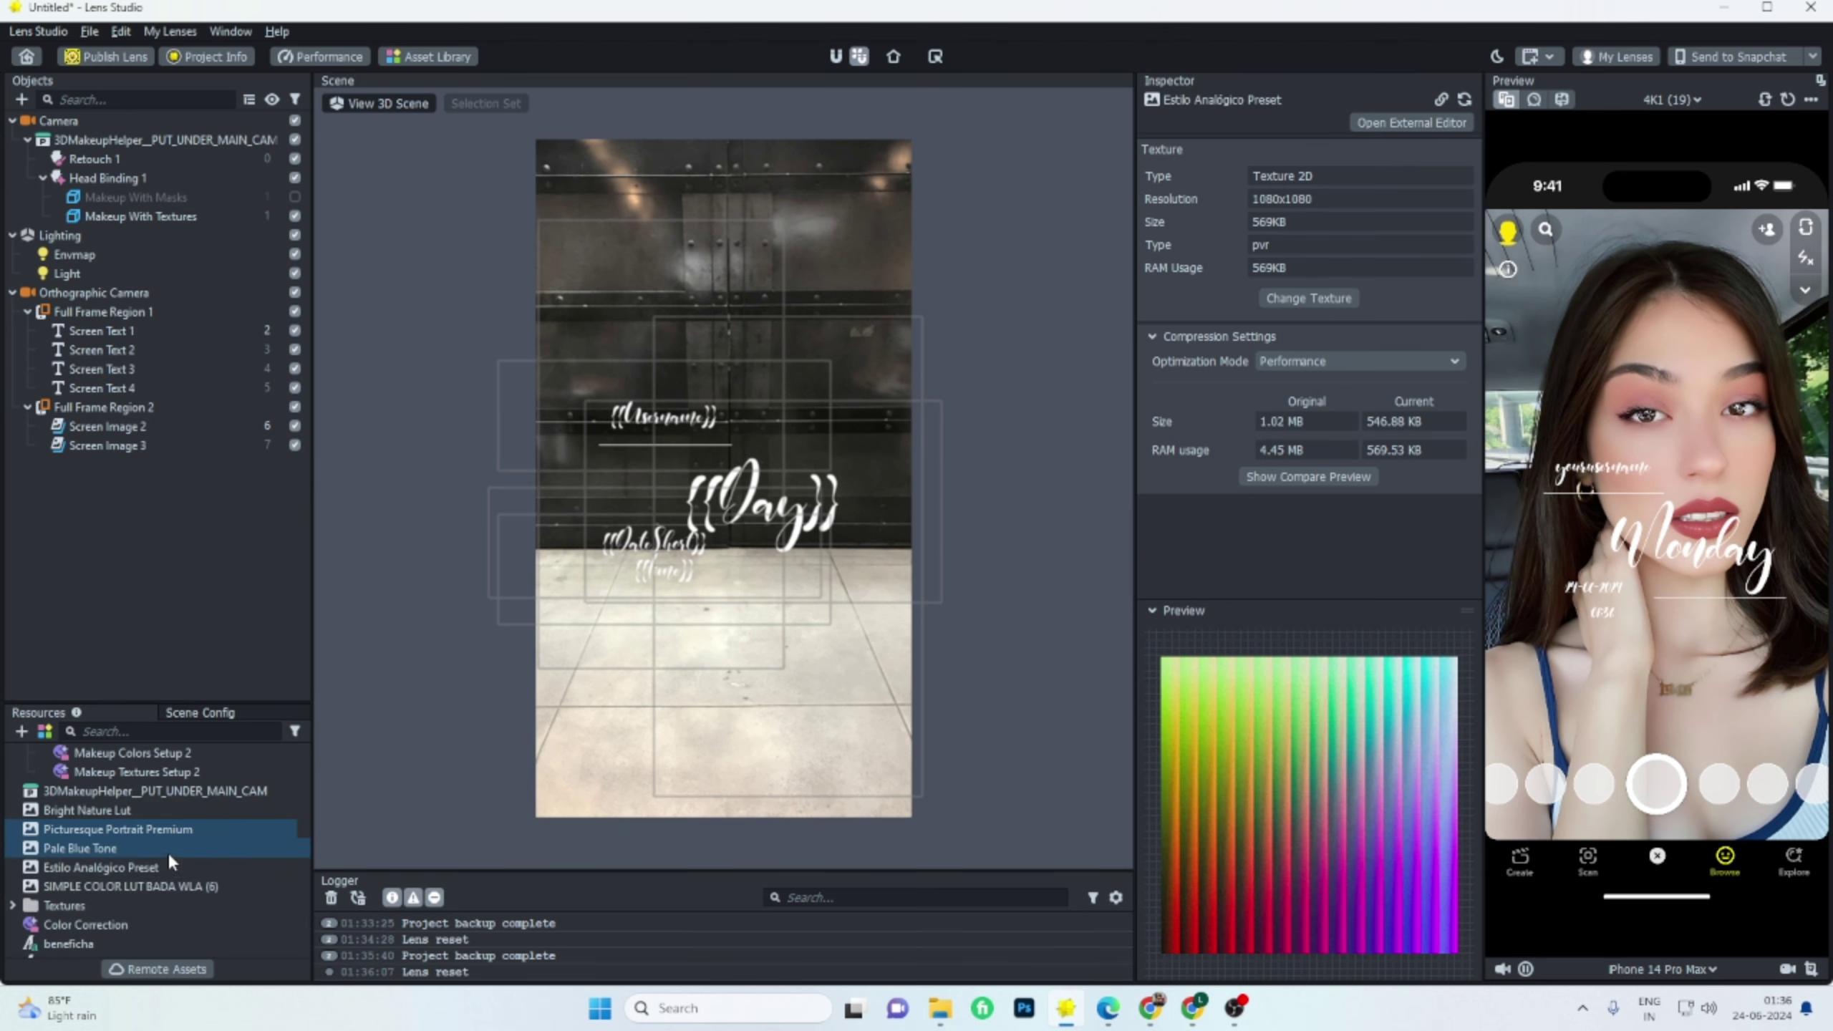
{"action": "left_click", "coordinate": [158, 880]}
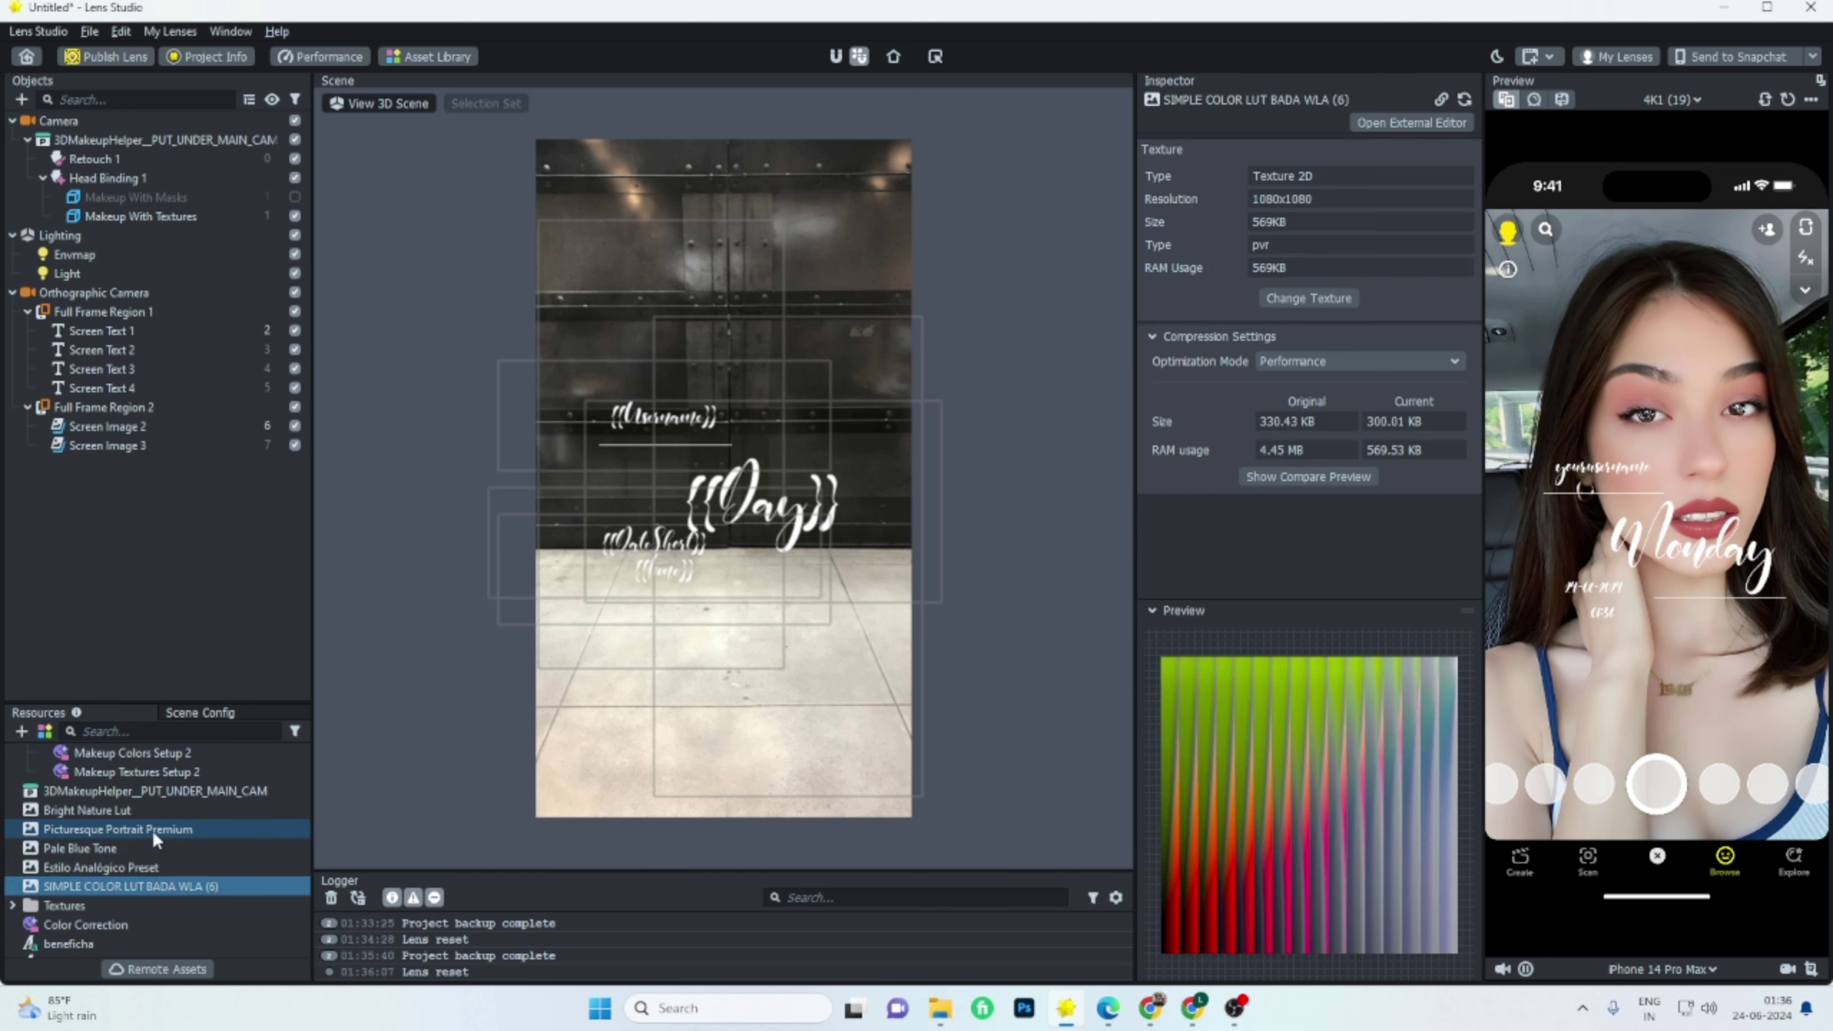
{"action": "left_click", "coordinate": [29, 731]}
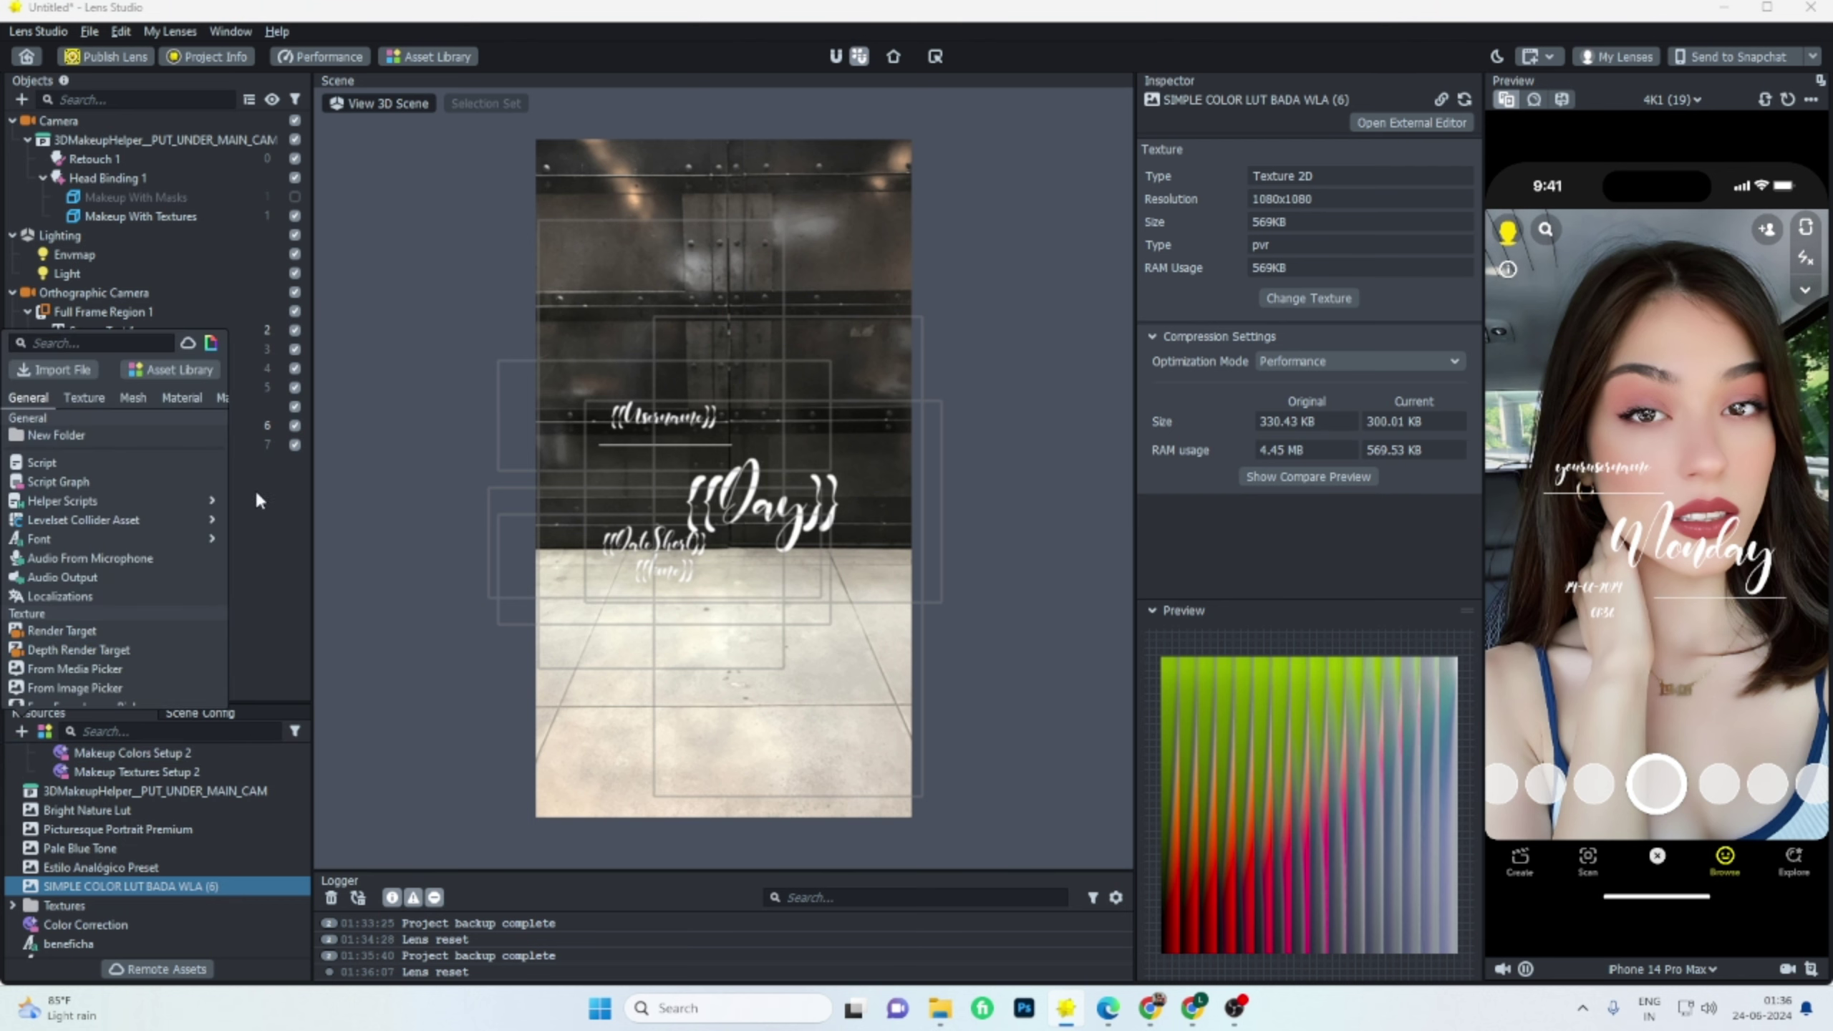
{"action": "left_click", "coordinate": [262, 514]}
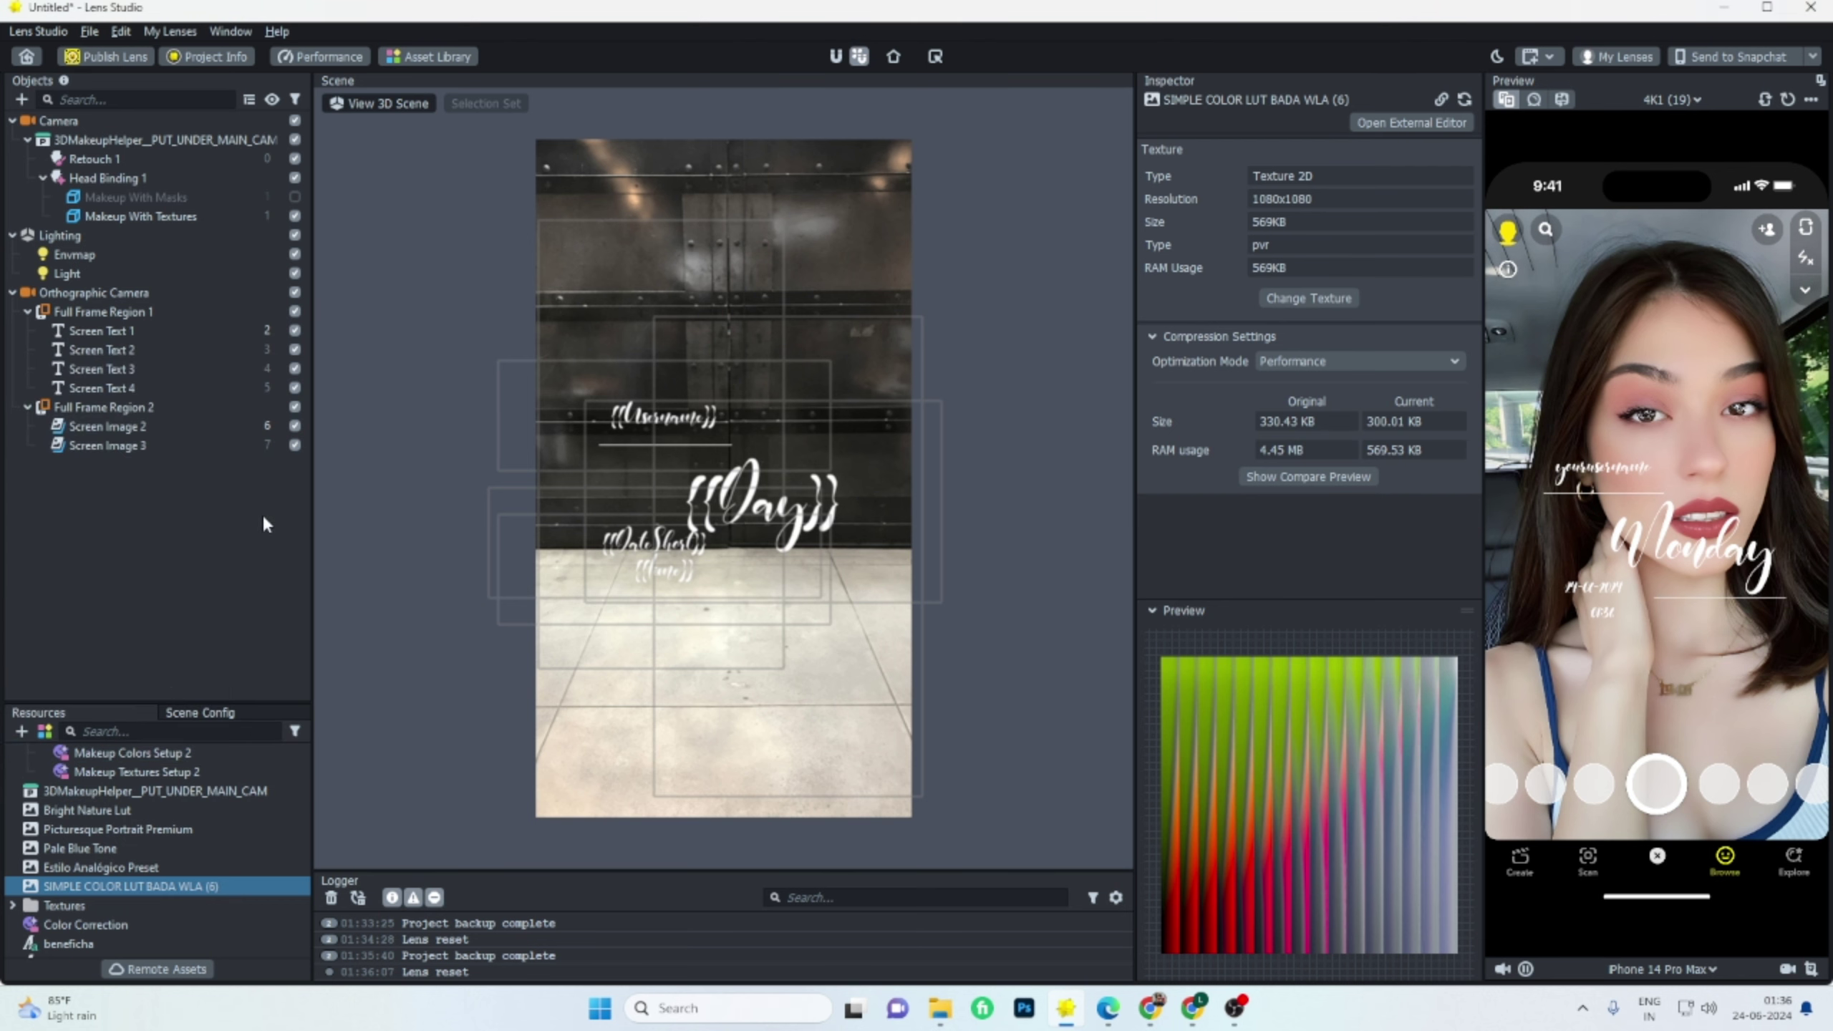
{"action": "left_click", "coordinate": [21, 732]}
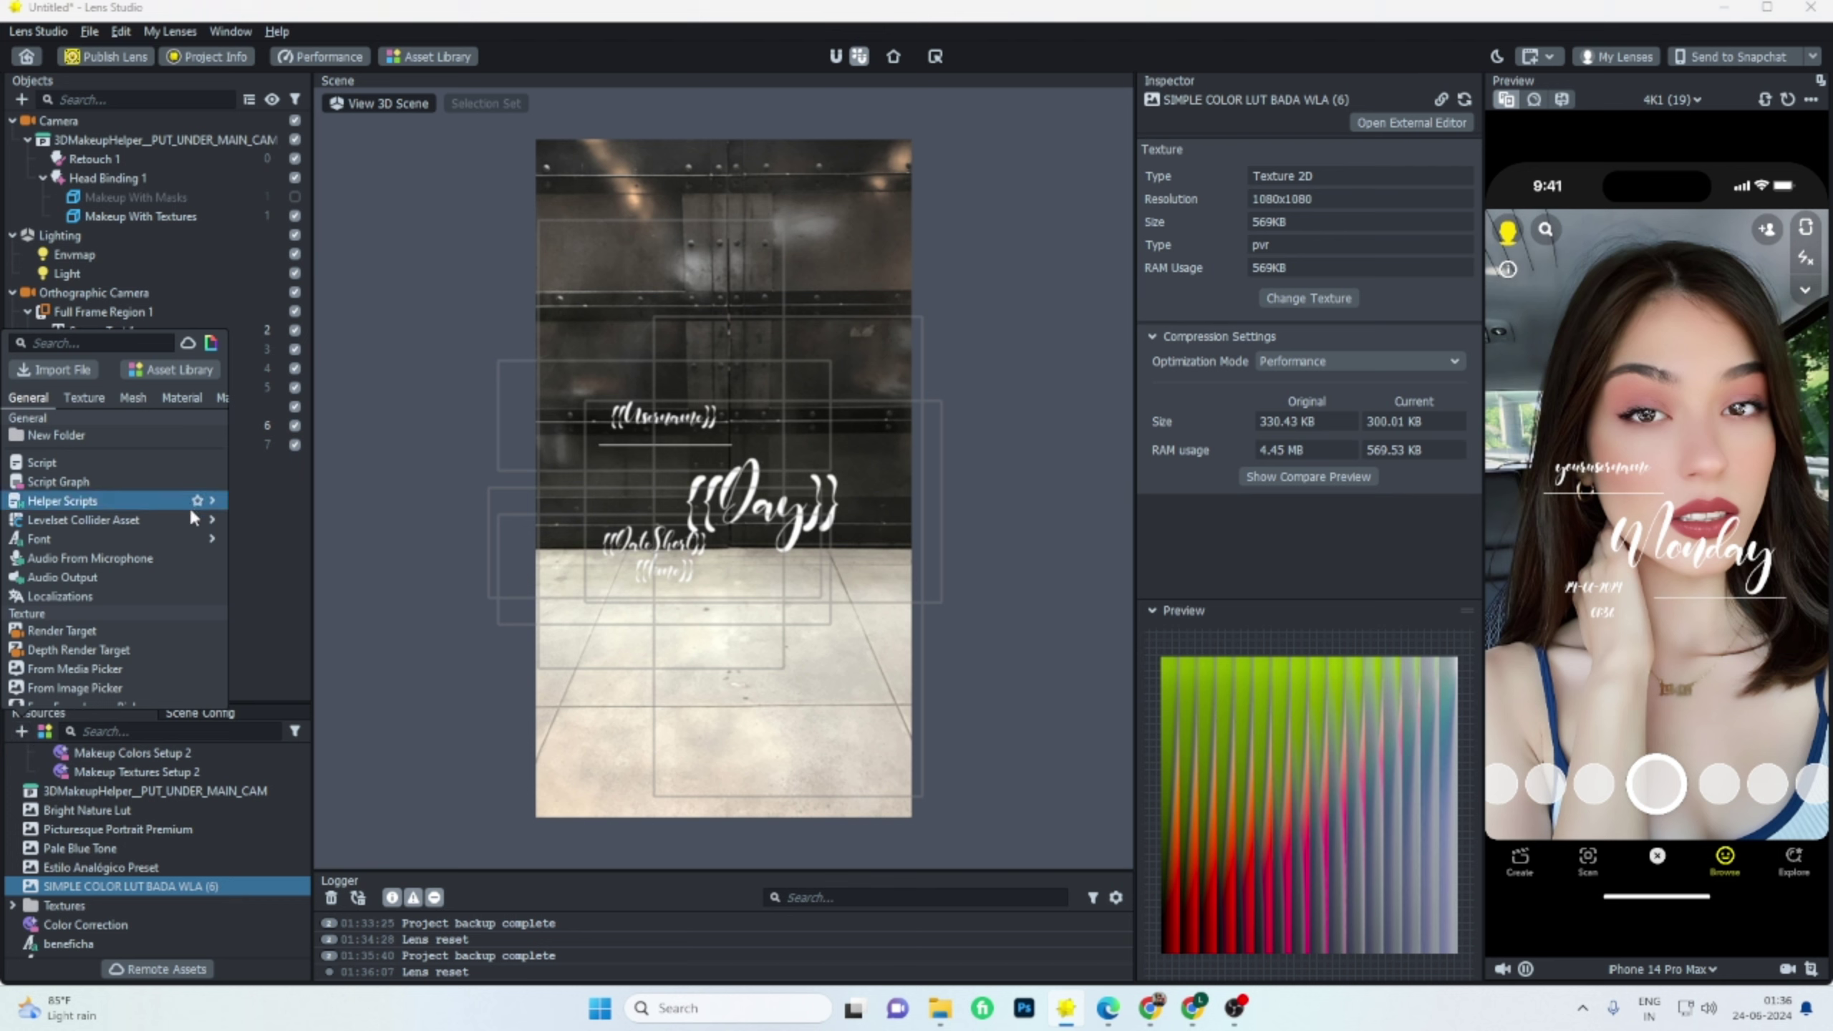
{"action": "mouse_move", "coordinate": [189, 504]}
{"action": "left_click", "coordinate": [274, 594]}
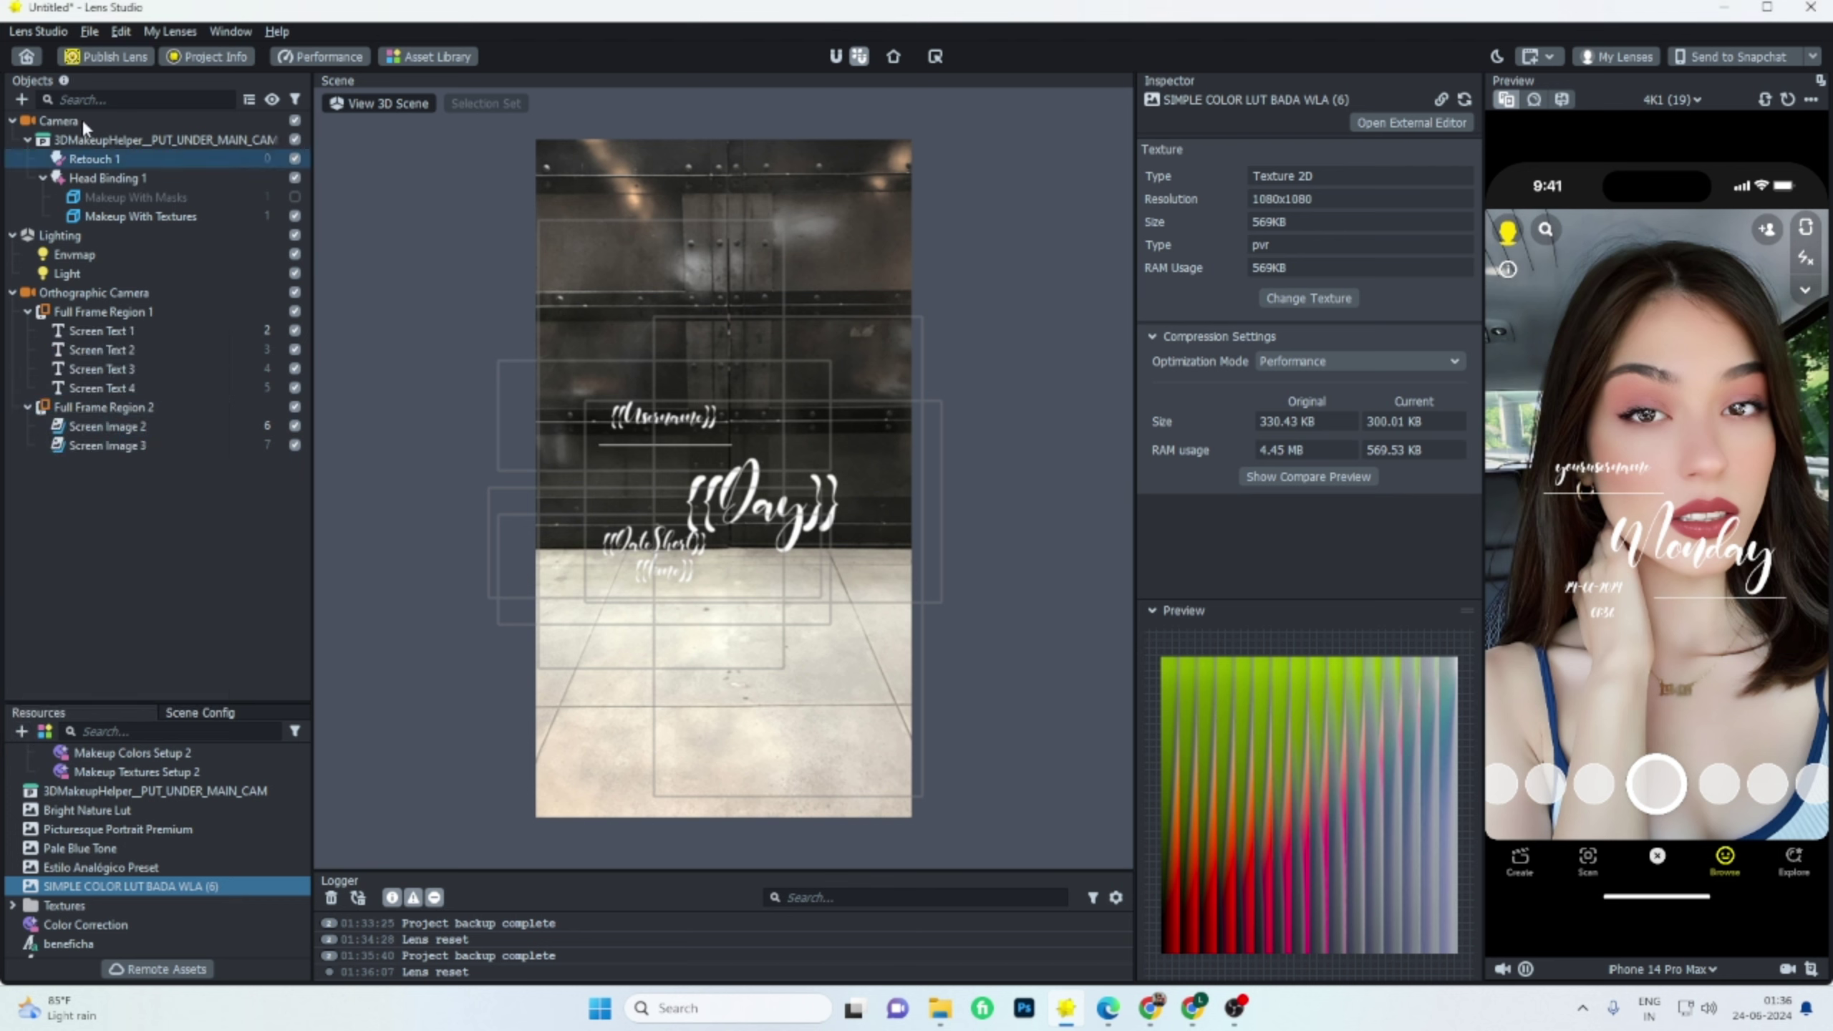
Add a Color Correction post effect object to the scene.
{"action": "left_click", "coordinate": [23, 101]}
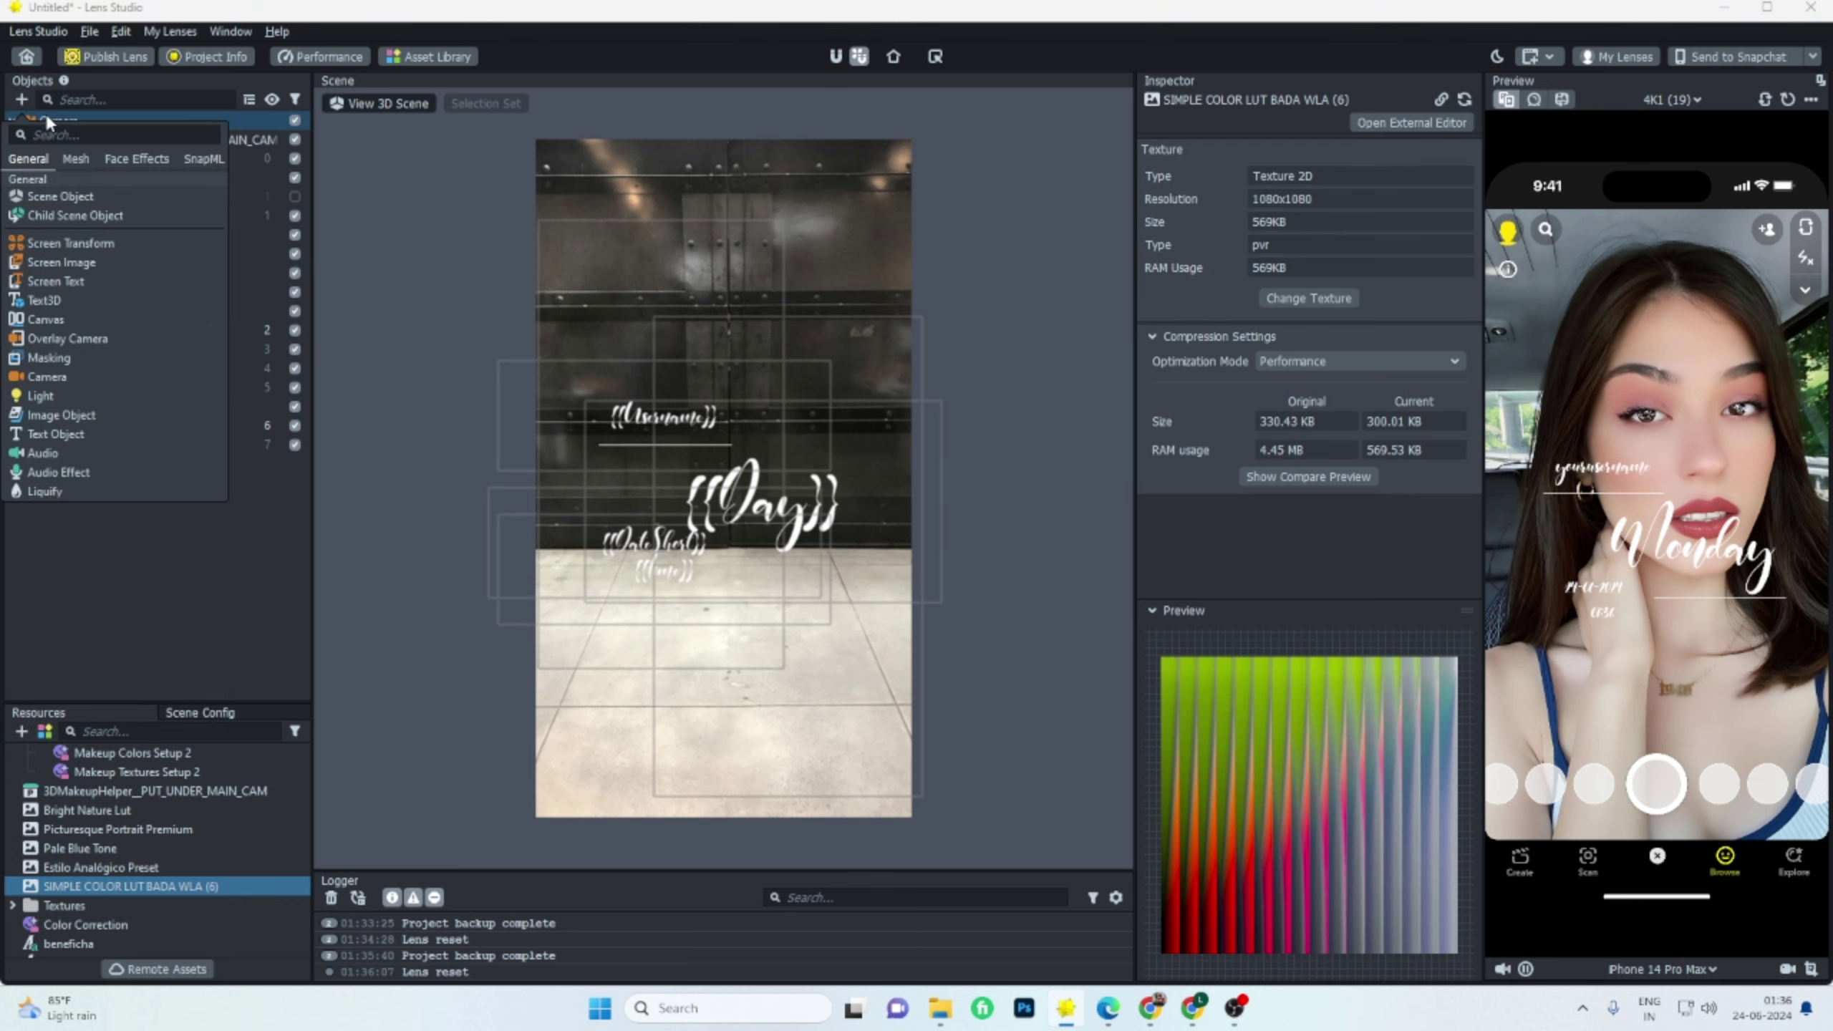
{"action": "scroll", "coordinate": [73, 325], "scroll_direction": "down", "scroll_amount": 2}
{"action": "scroll", "coordinate": [77, 357], "scroll_direction": "down", "scroll_amount": 3}
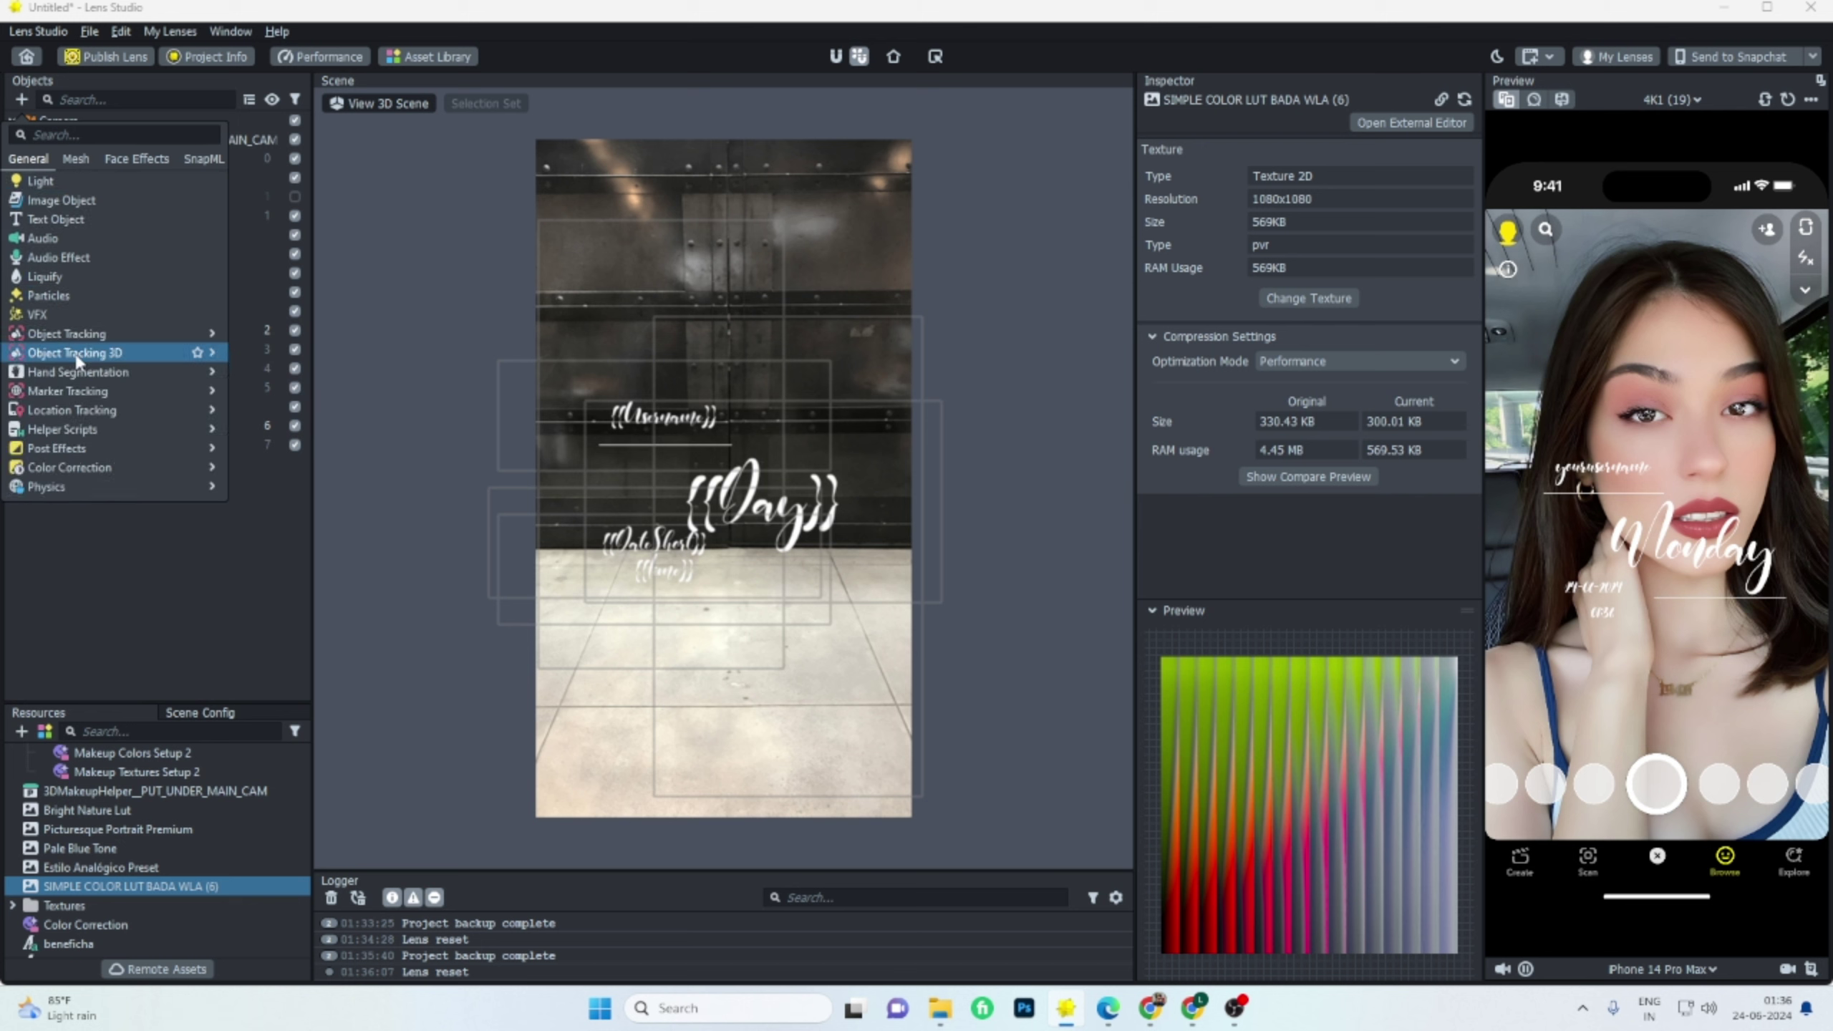
{"action": "mouse_move", "coordinate": [77, 353]}
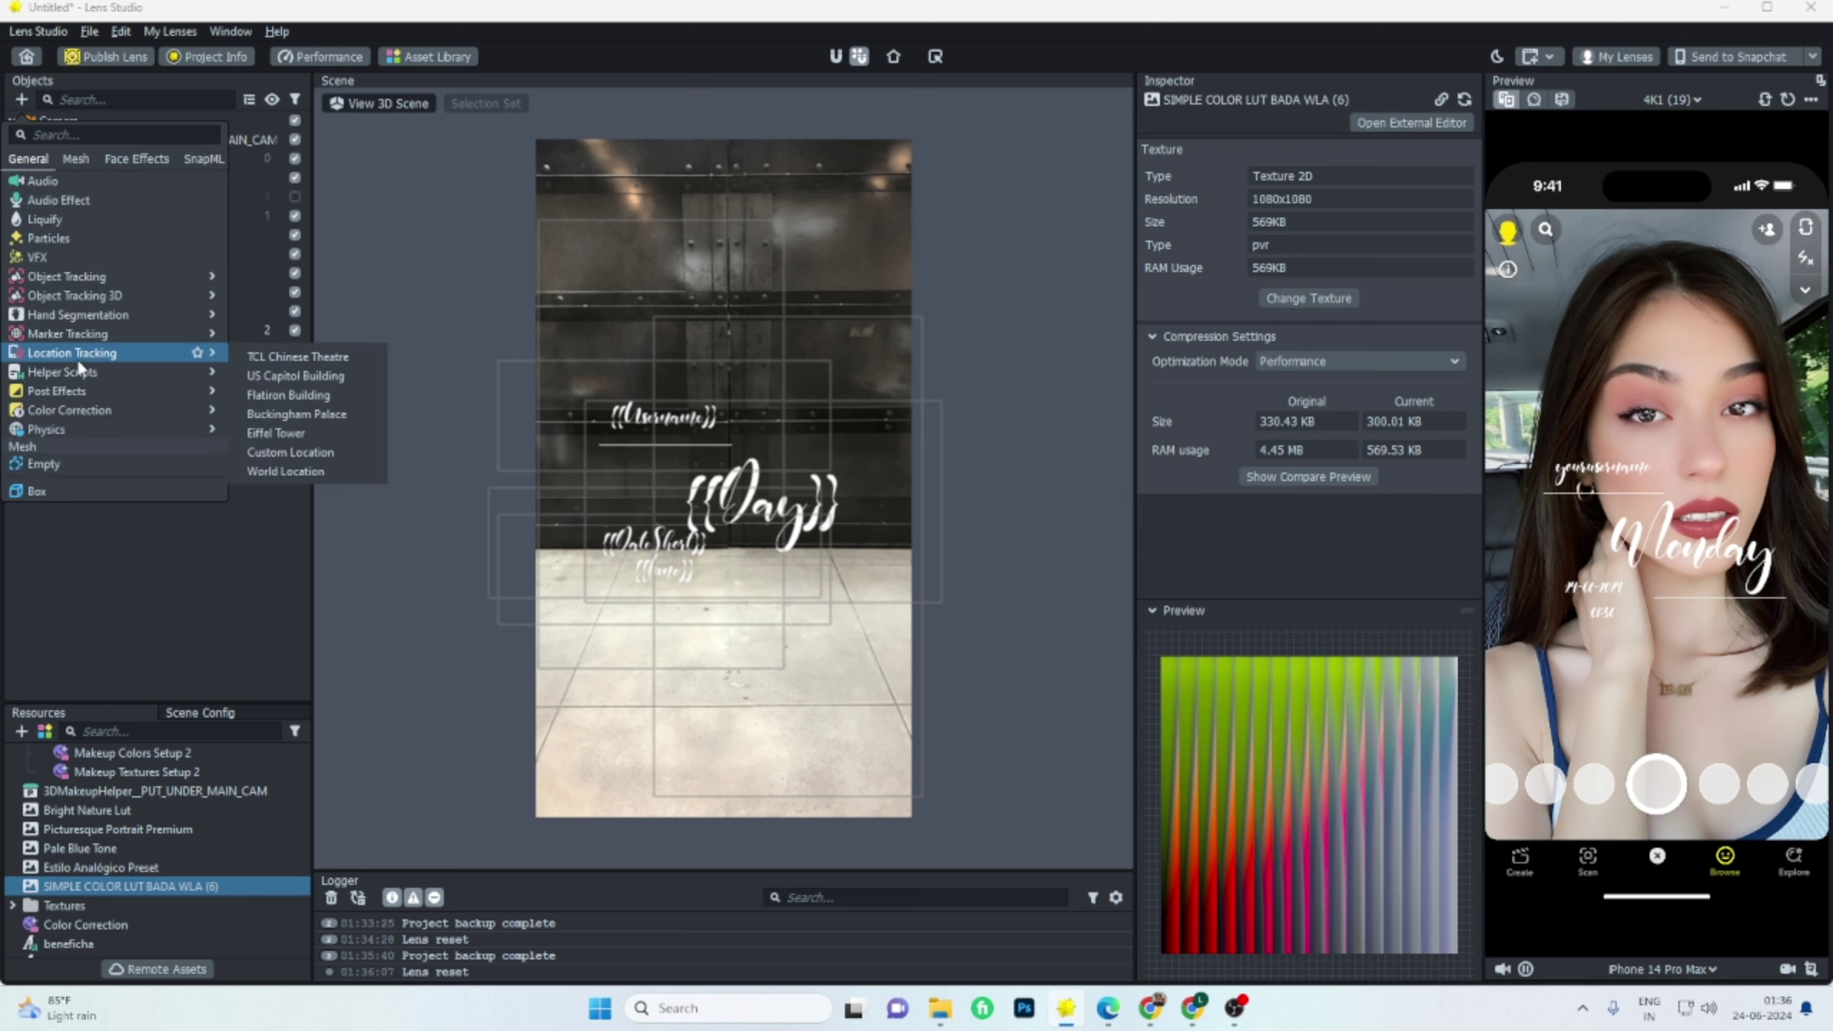
{"action": "mouse_move", "coordinate": [69, 396]}
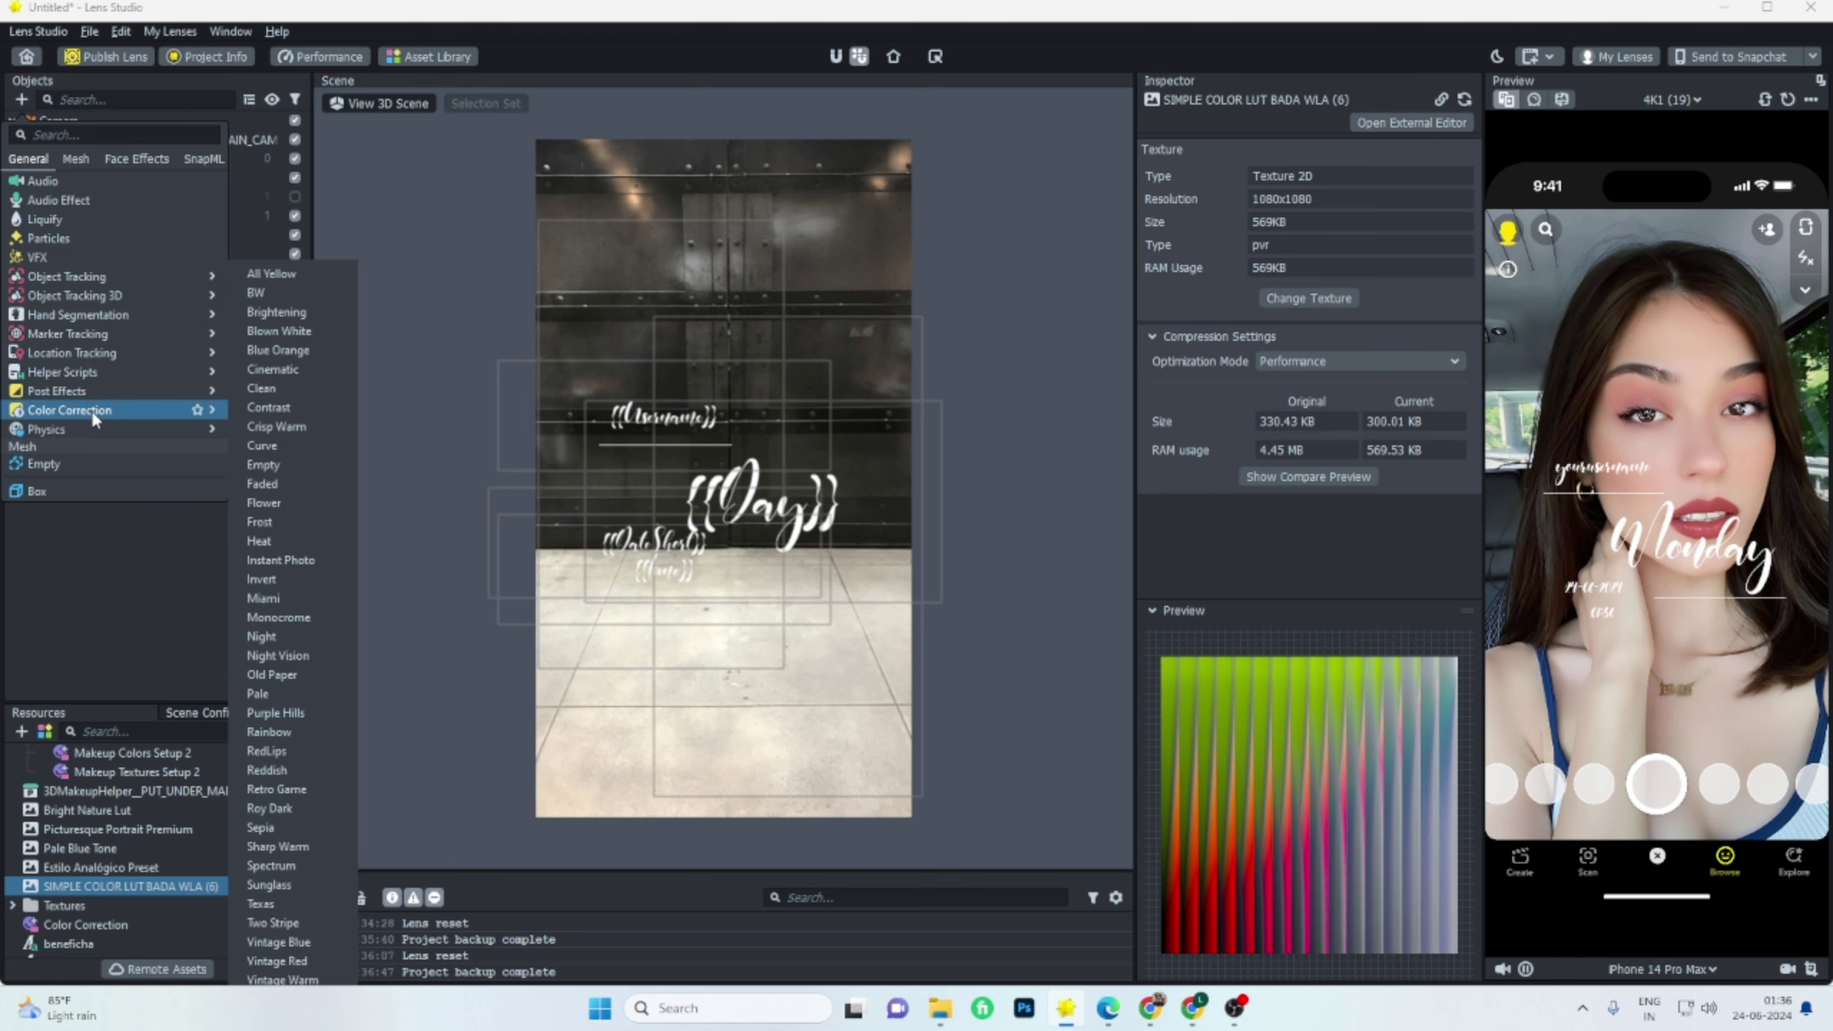
{"action": "mouse_move", "coordinate": [169, 408]}
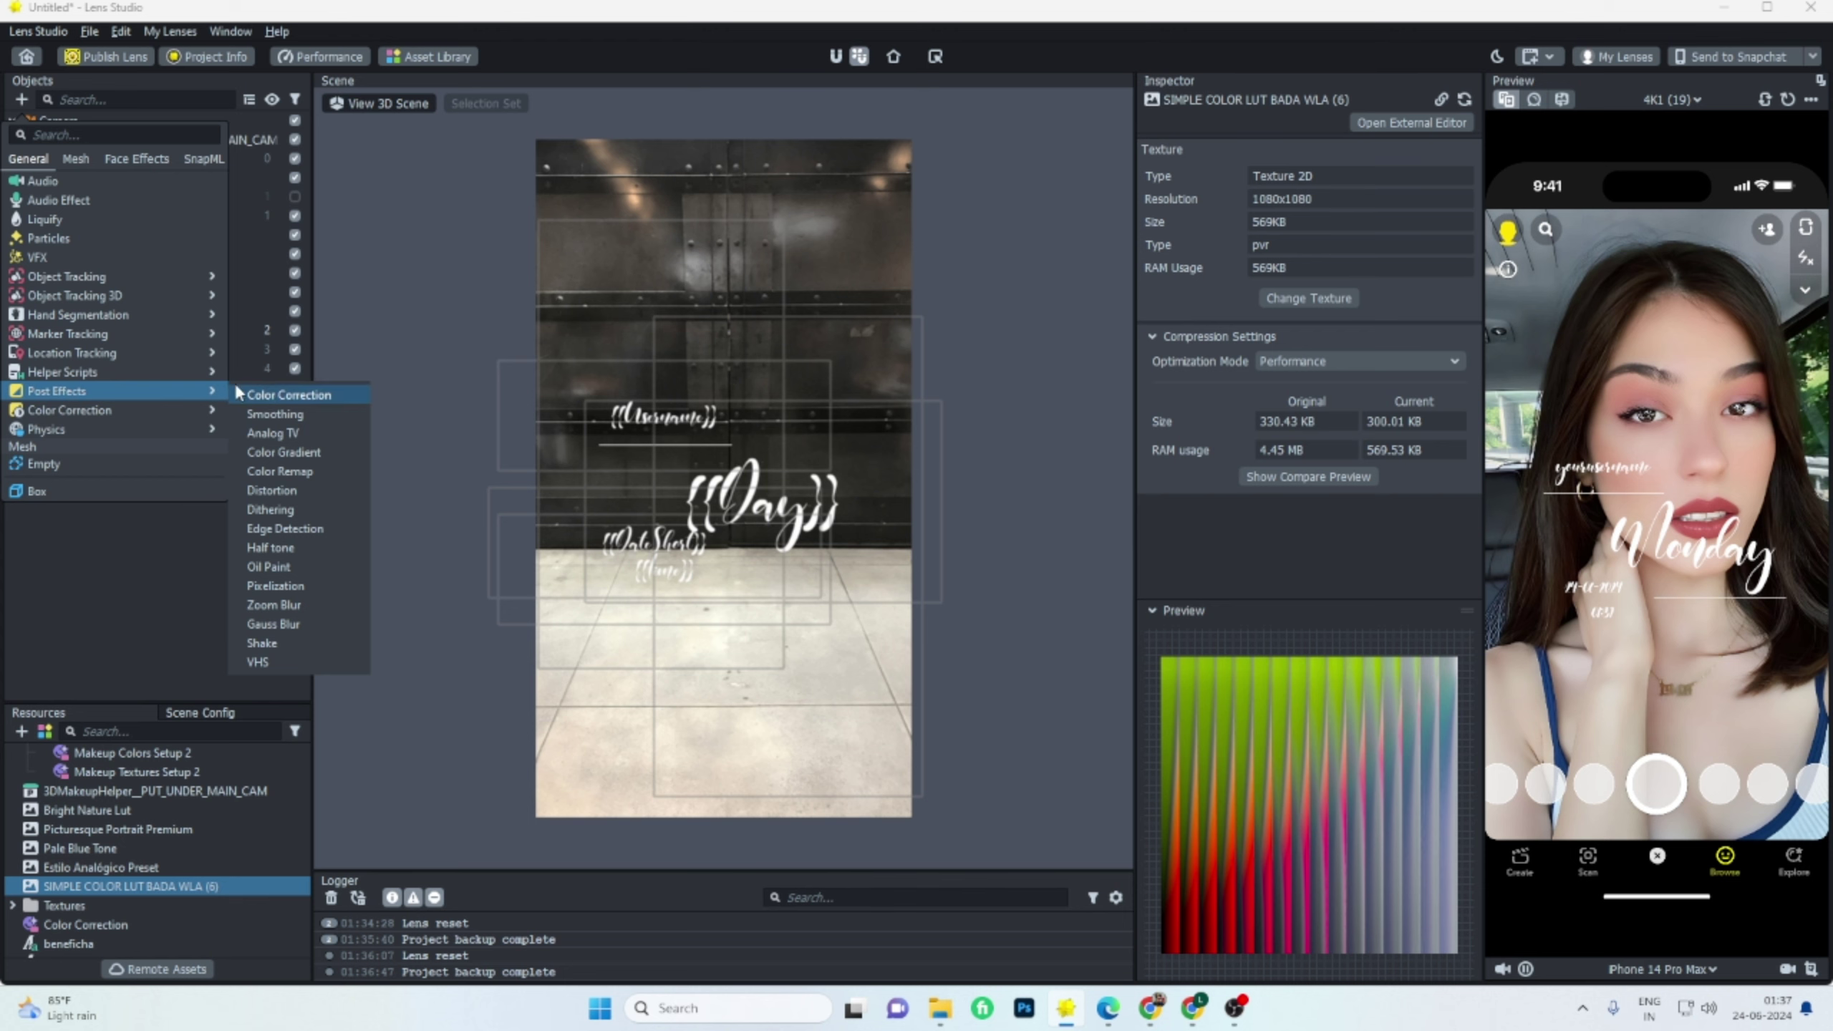
{"action": "left_click", "coordinate": [277, 396]}
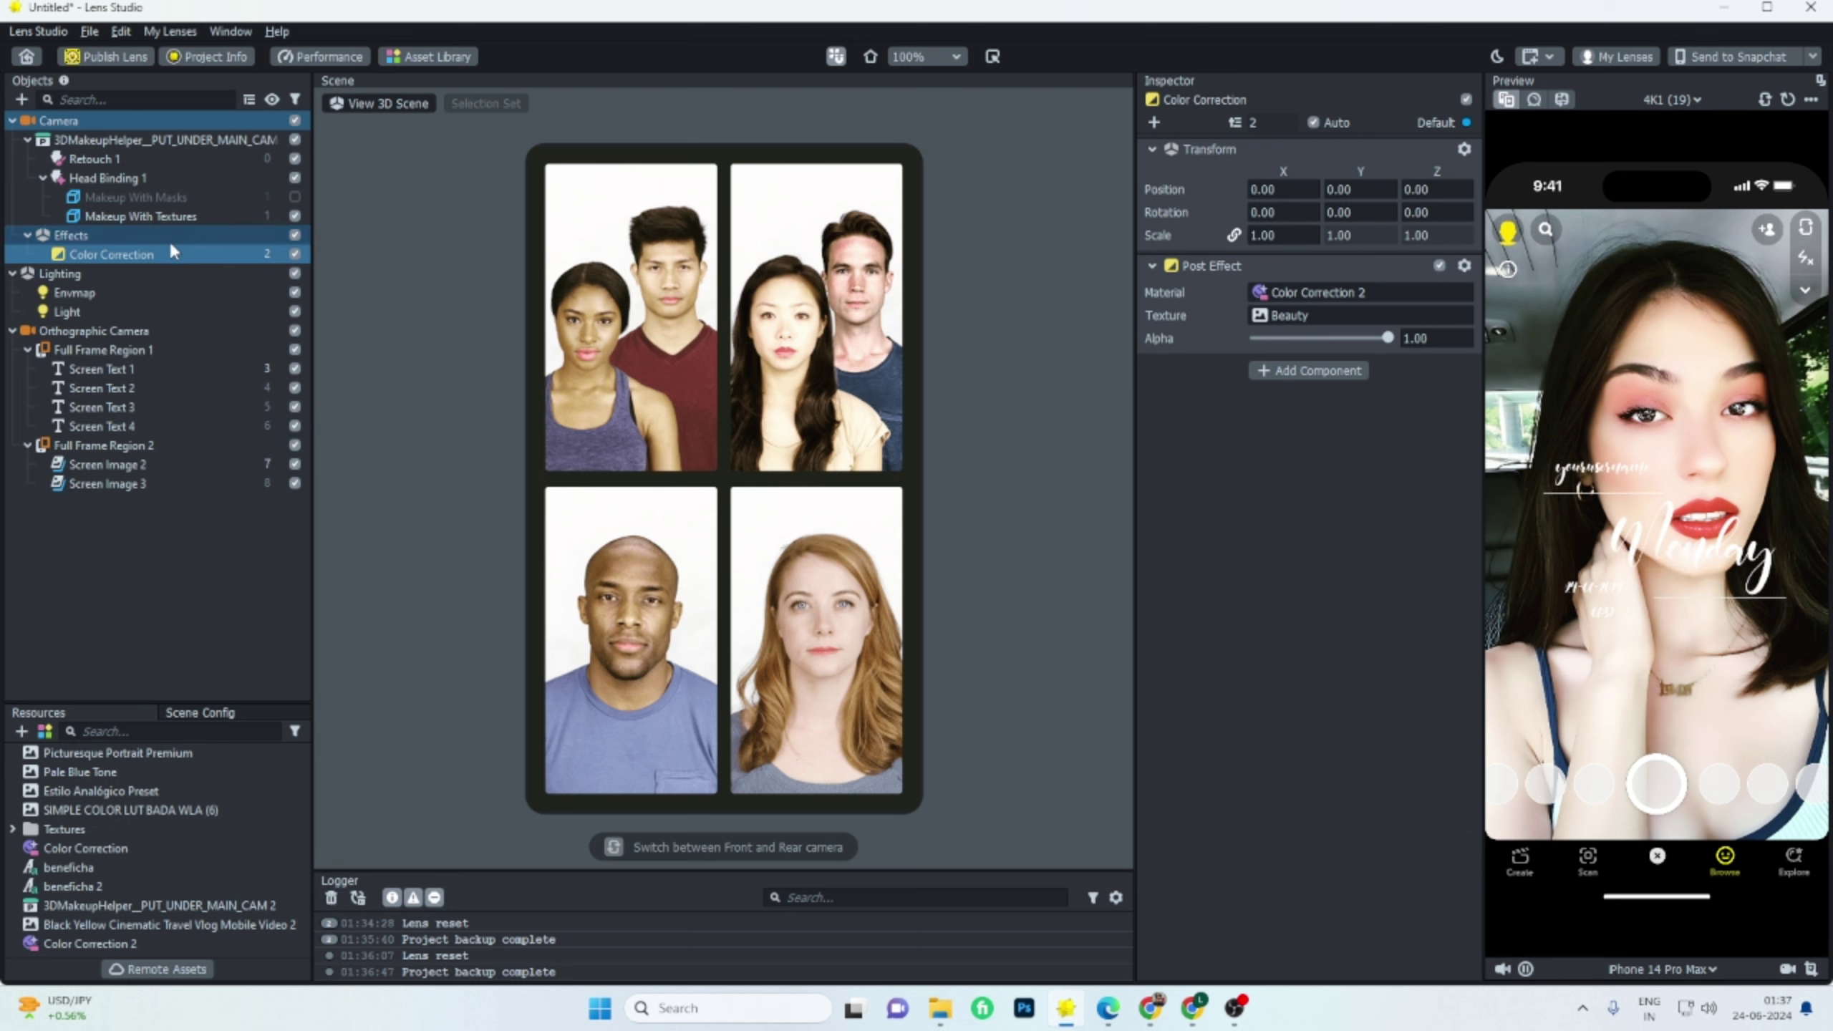
Try the Bright Nature Lut and Picturesque Portrait Premium textures on the Color Correction effect.
{"action": "left_click", "coordinate": [1305, 319]}
{"action": "left_click", "coordinate": [875, 394]}
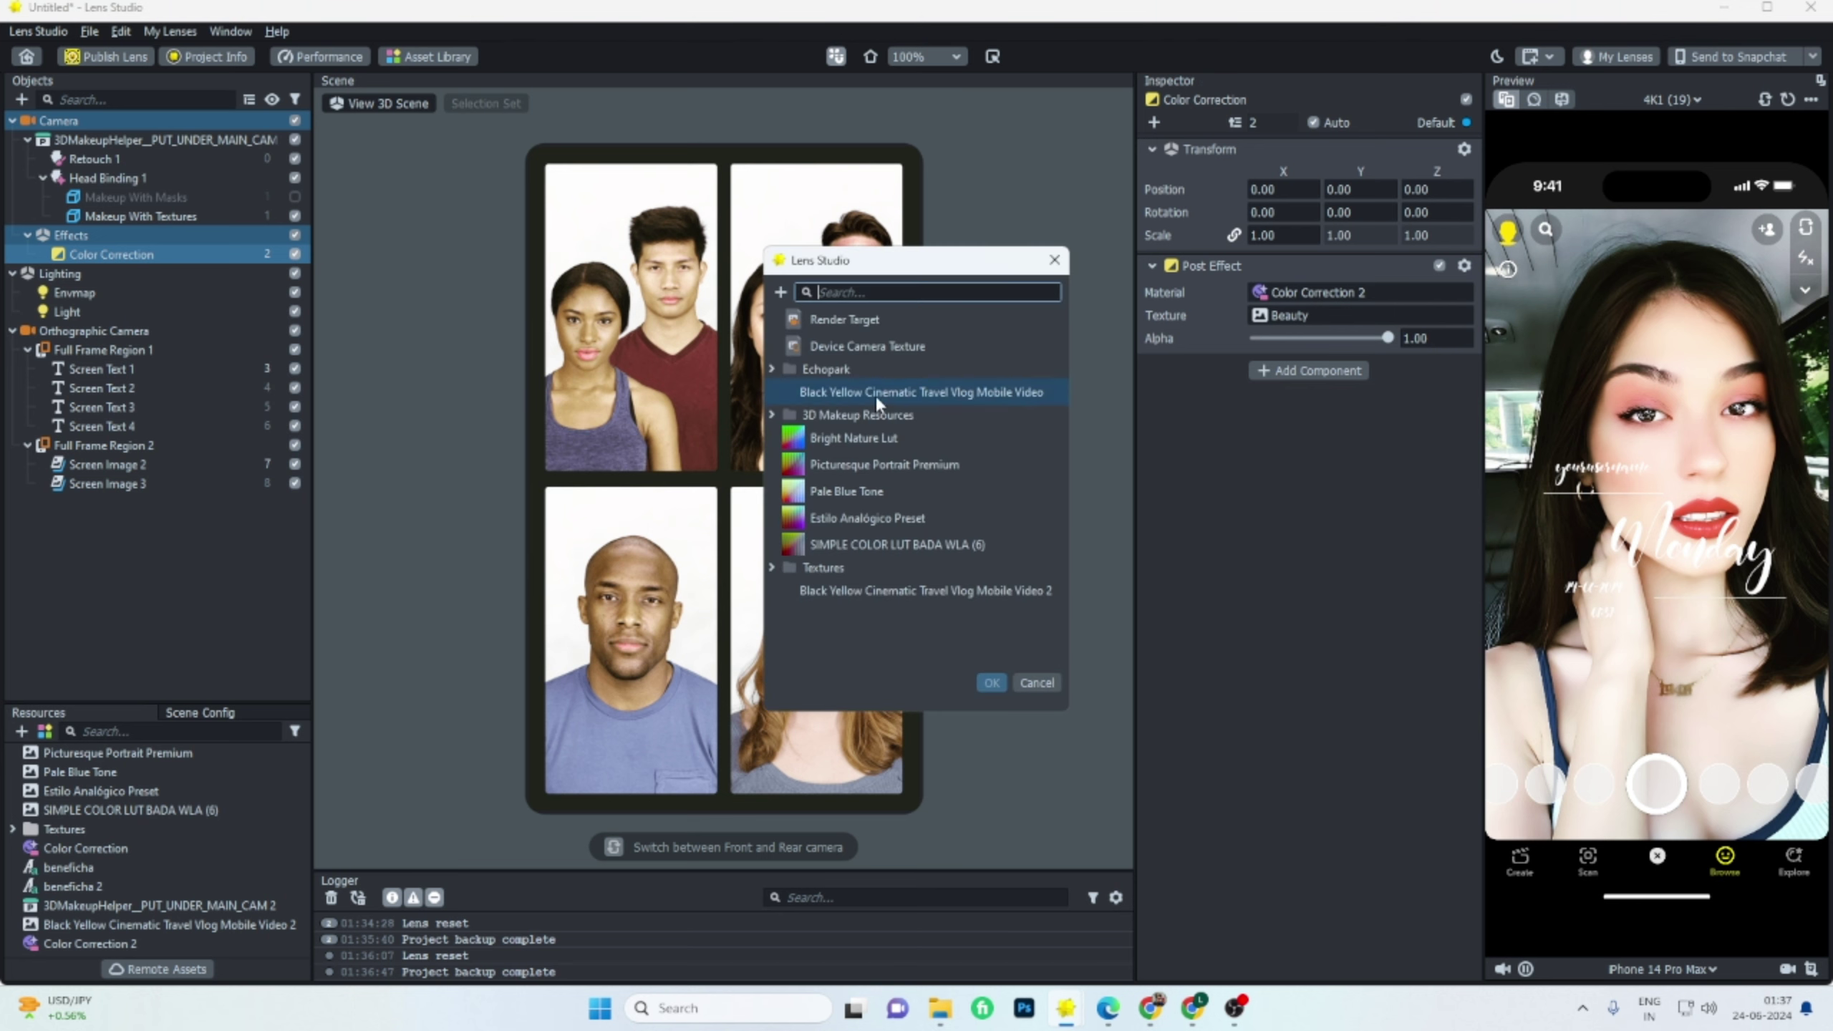
{"action": "double_click", "coordinate": [875, 441]}
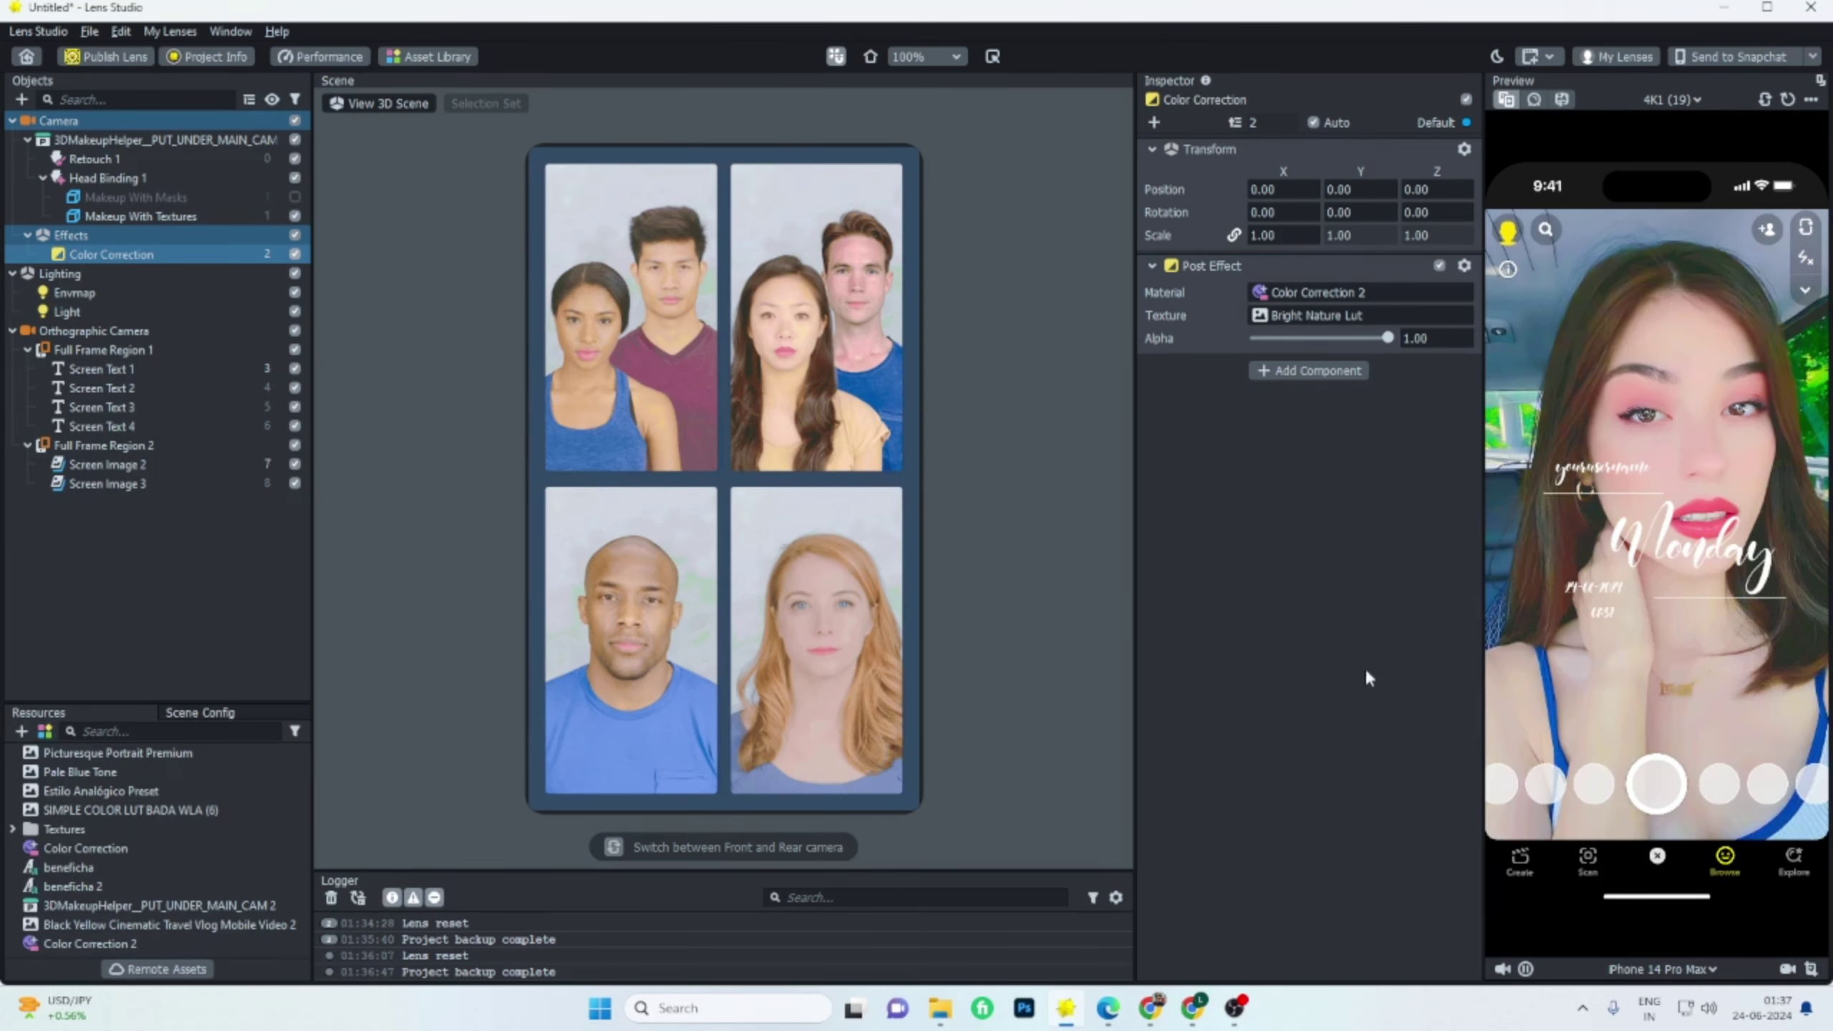
{"action": "left_click", "coordinate": [1326, 315]}
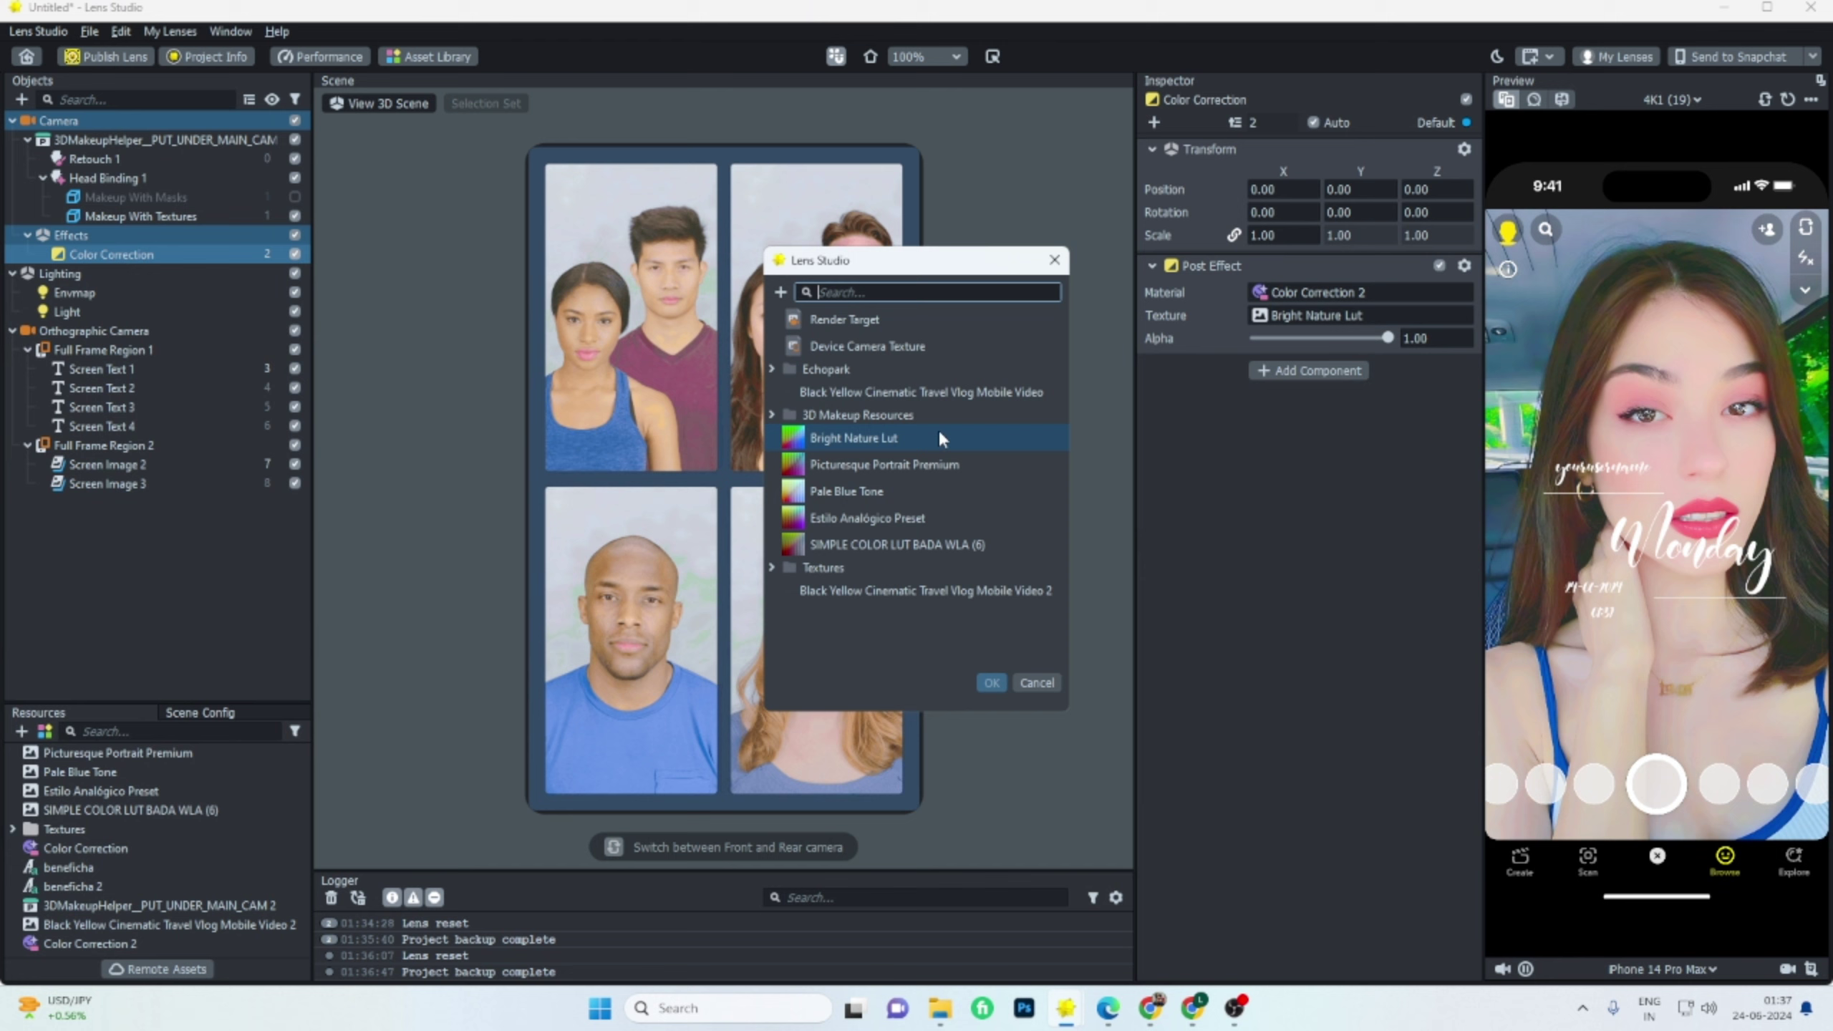
{"action": "double_click", "coordinate": [879, 456]}
{"action": "left_click", "coordinate": [1317, 313]}
{"action": "double_click", "coordinate": [928, 480]}
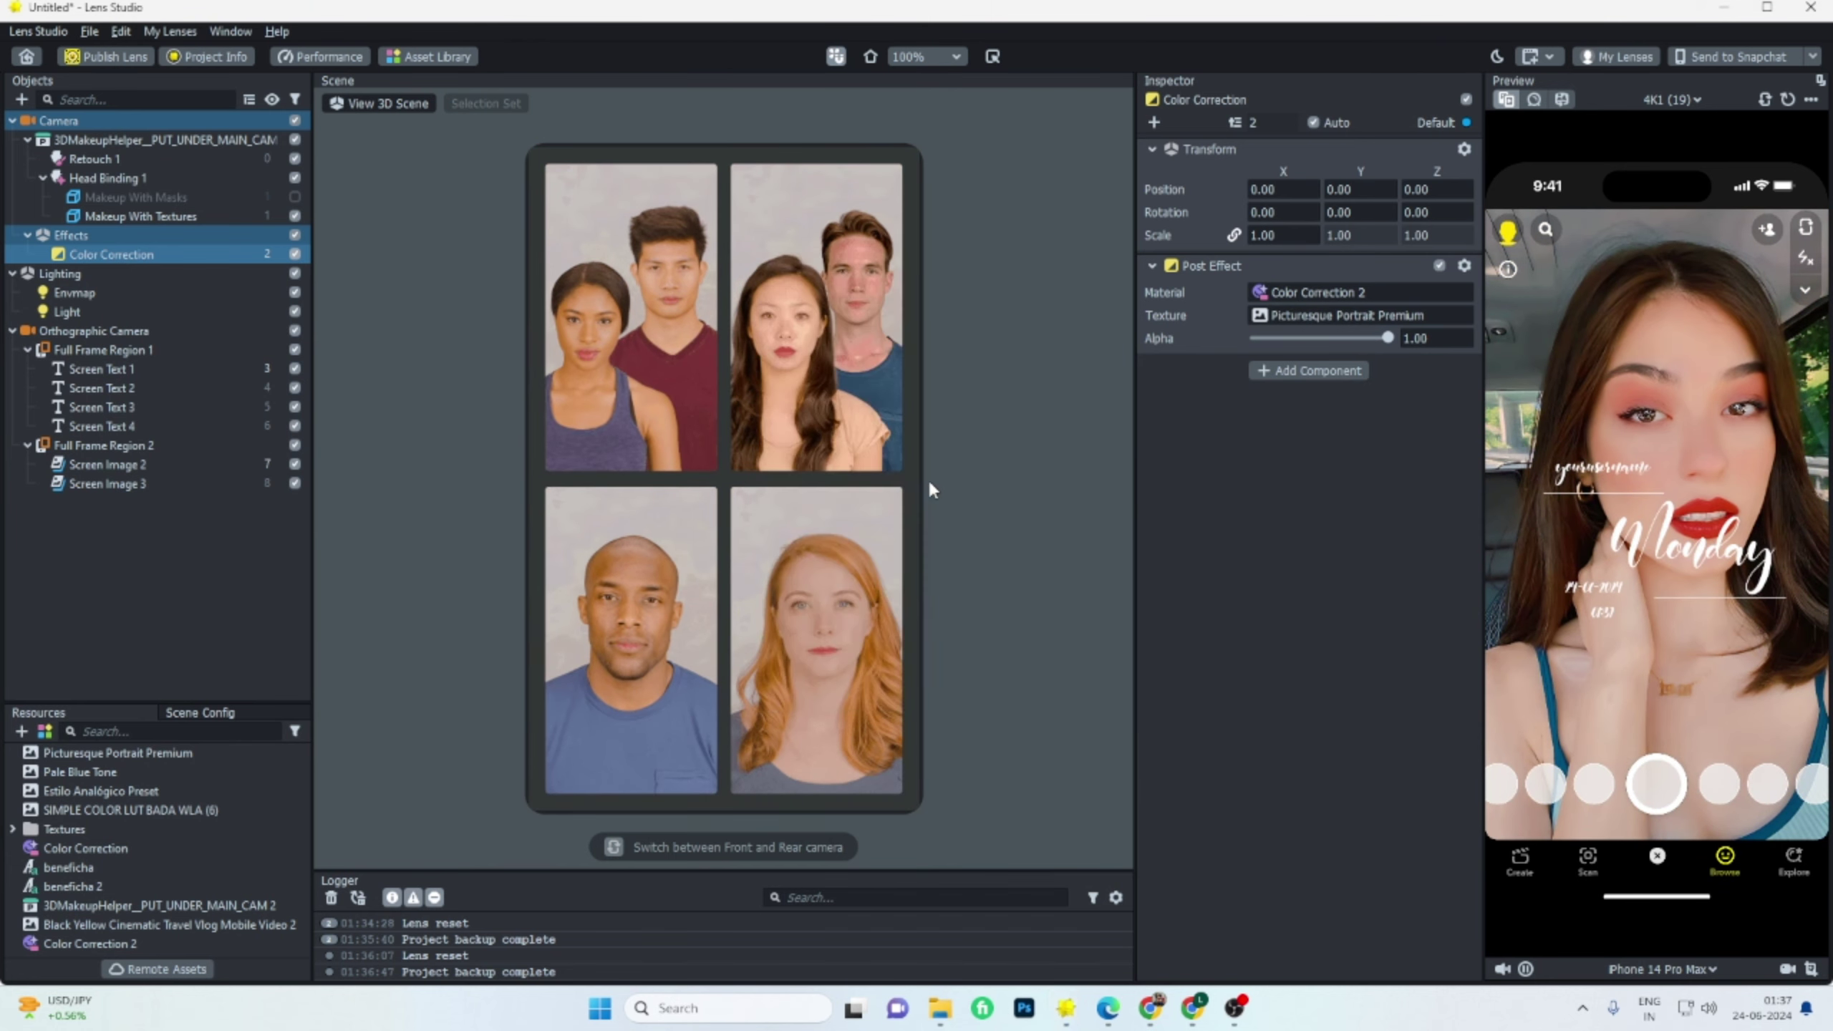
Try the Estilo Analógico Preset and SIMPLE COLOR LUT BADA WLA (6) textures on the Color Correction effect.
{"action": "left_click", "coordinate": [1355, 318]}
{"action": "double_click", "coordinate": [855, 518]}
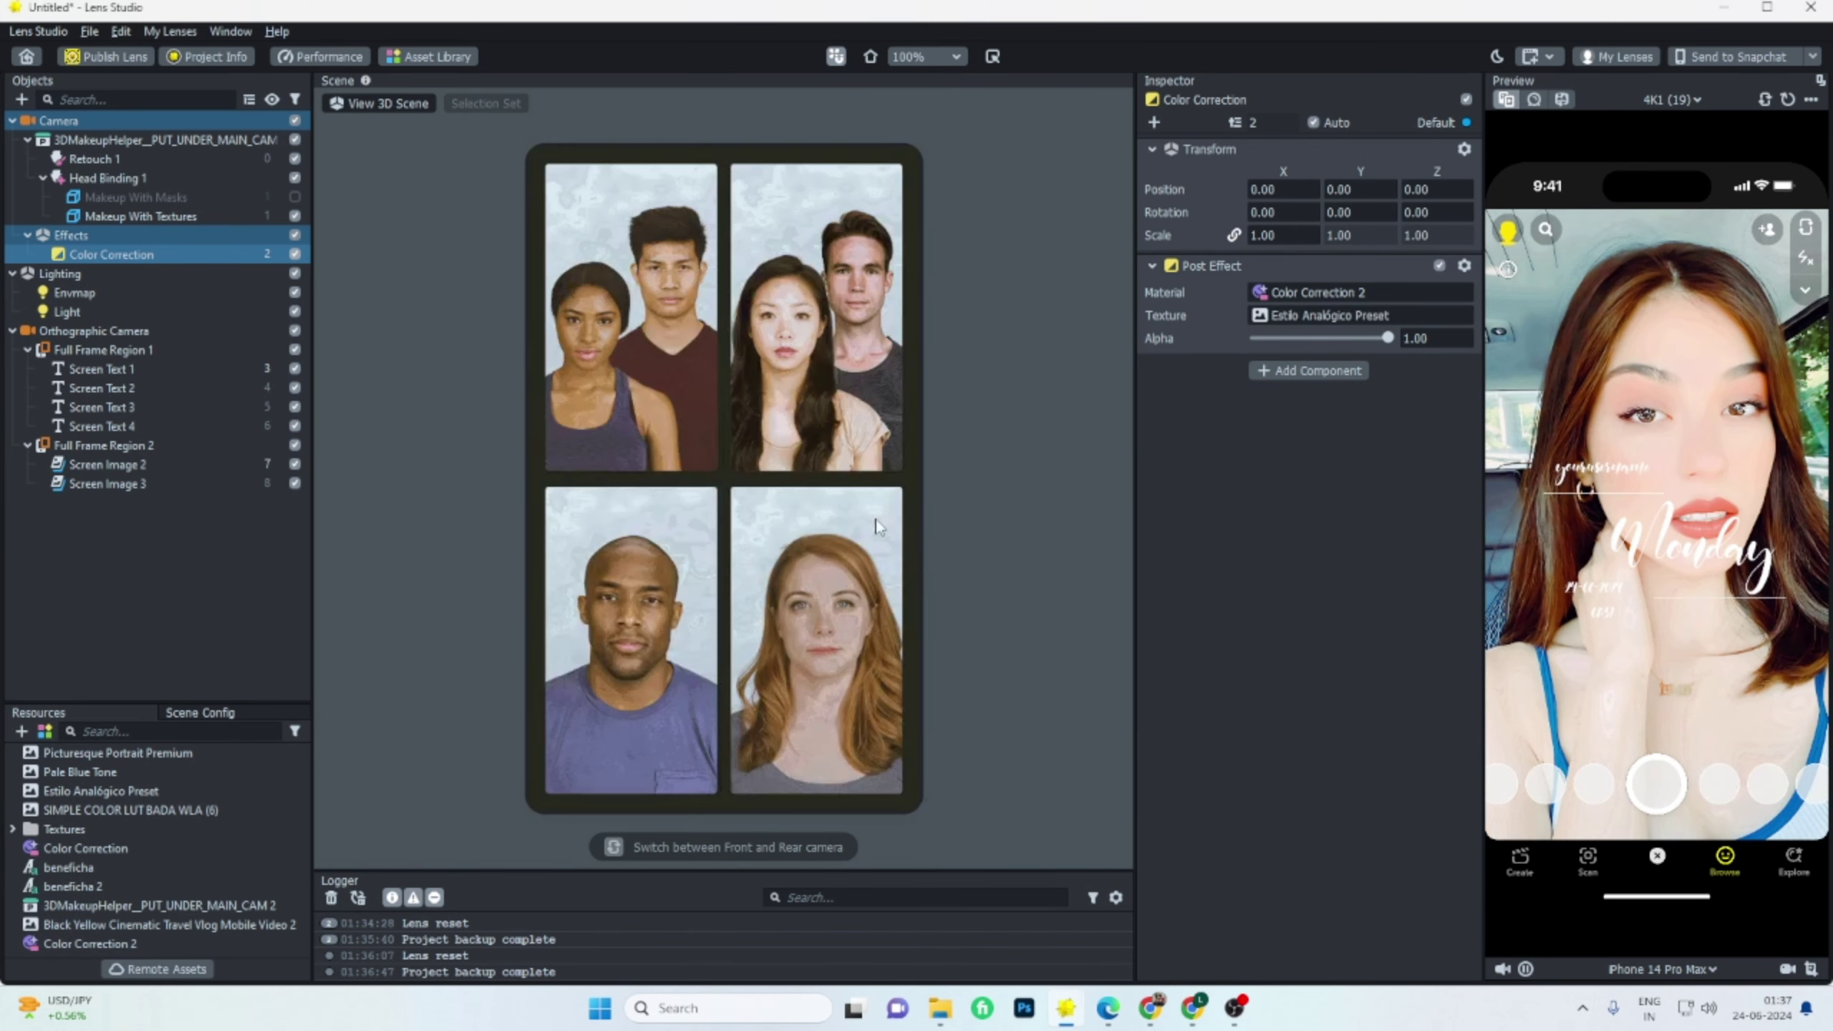
{"action": "left_click", "coordinate": [1313, 315]}
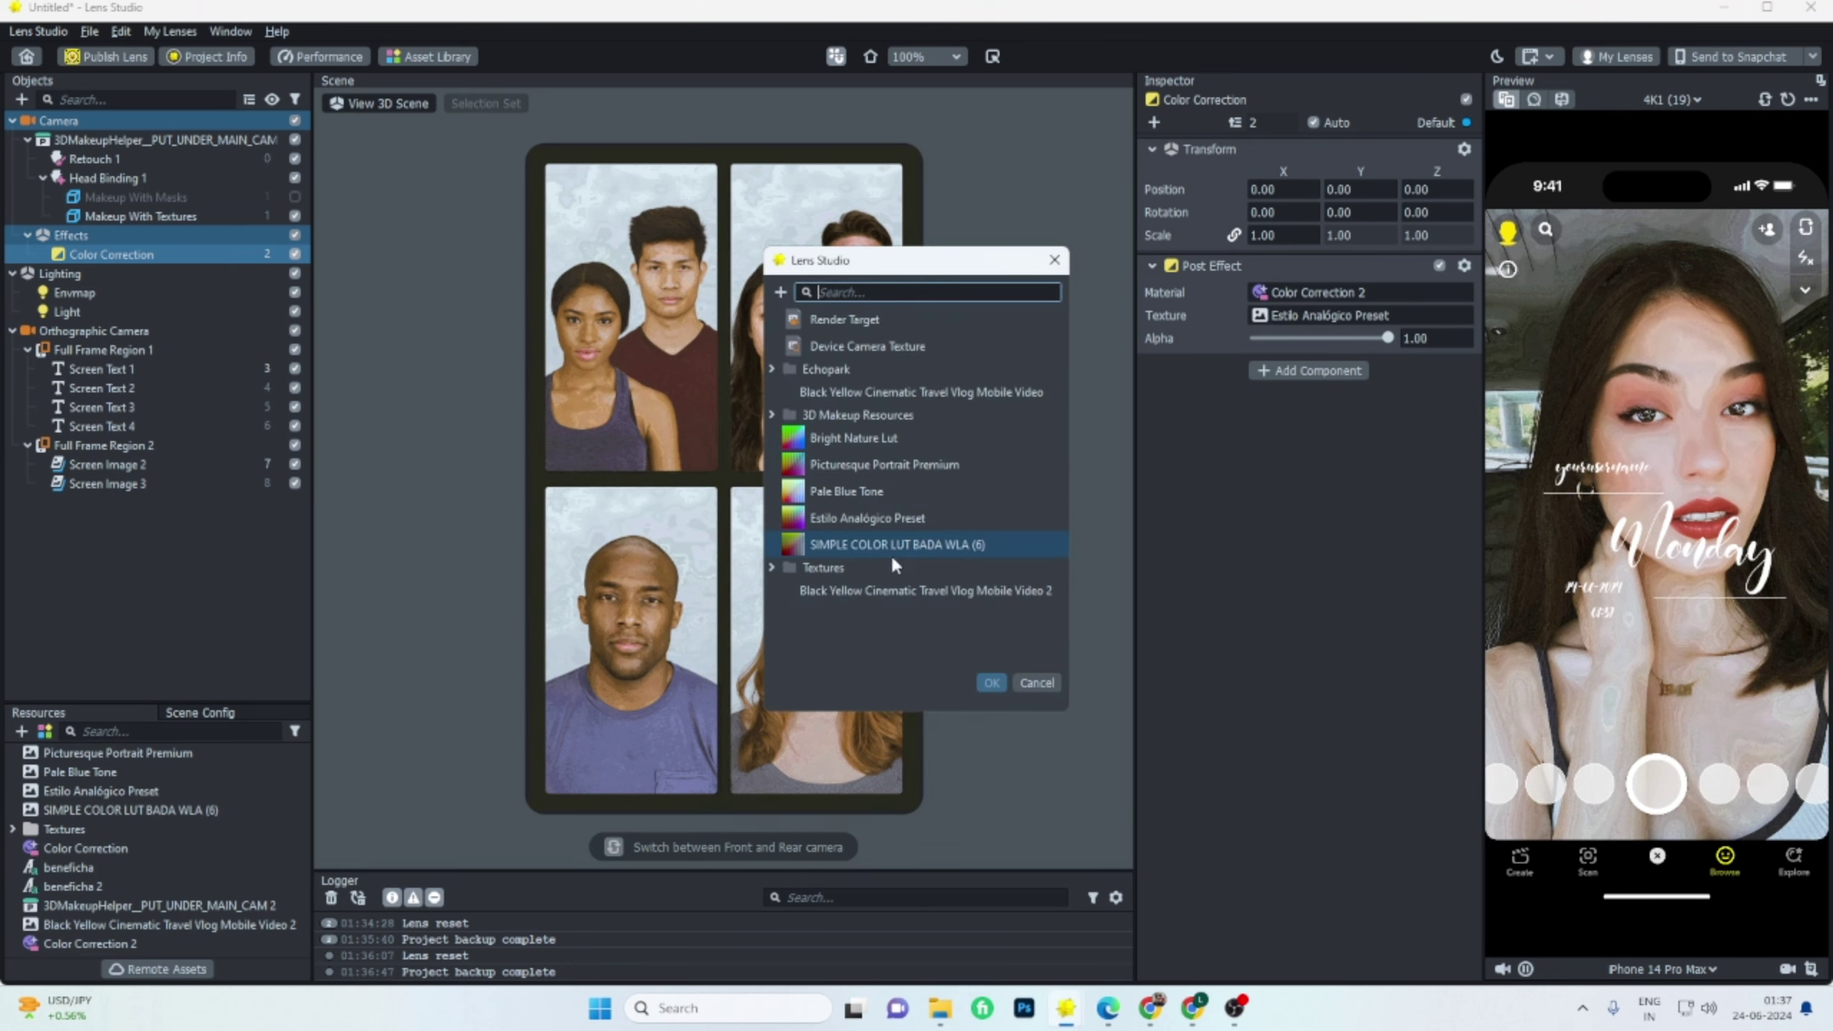
{"action": "double_click", "coordinate": [893, 543]}
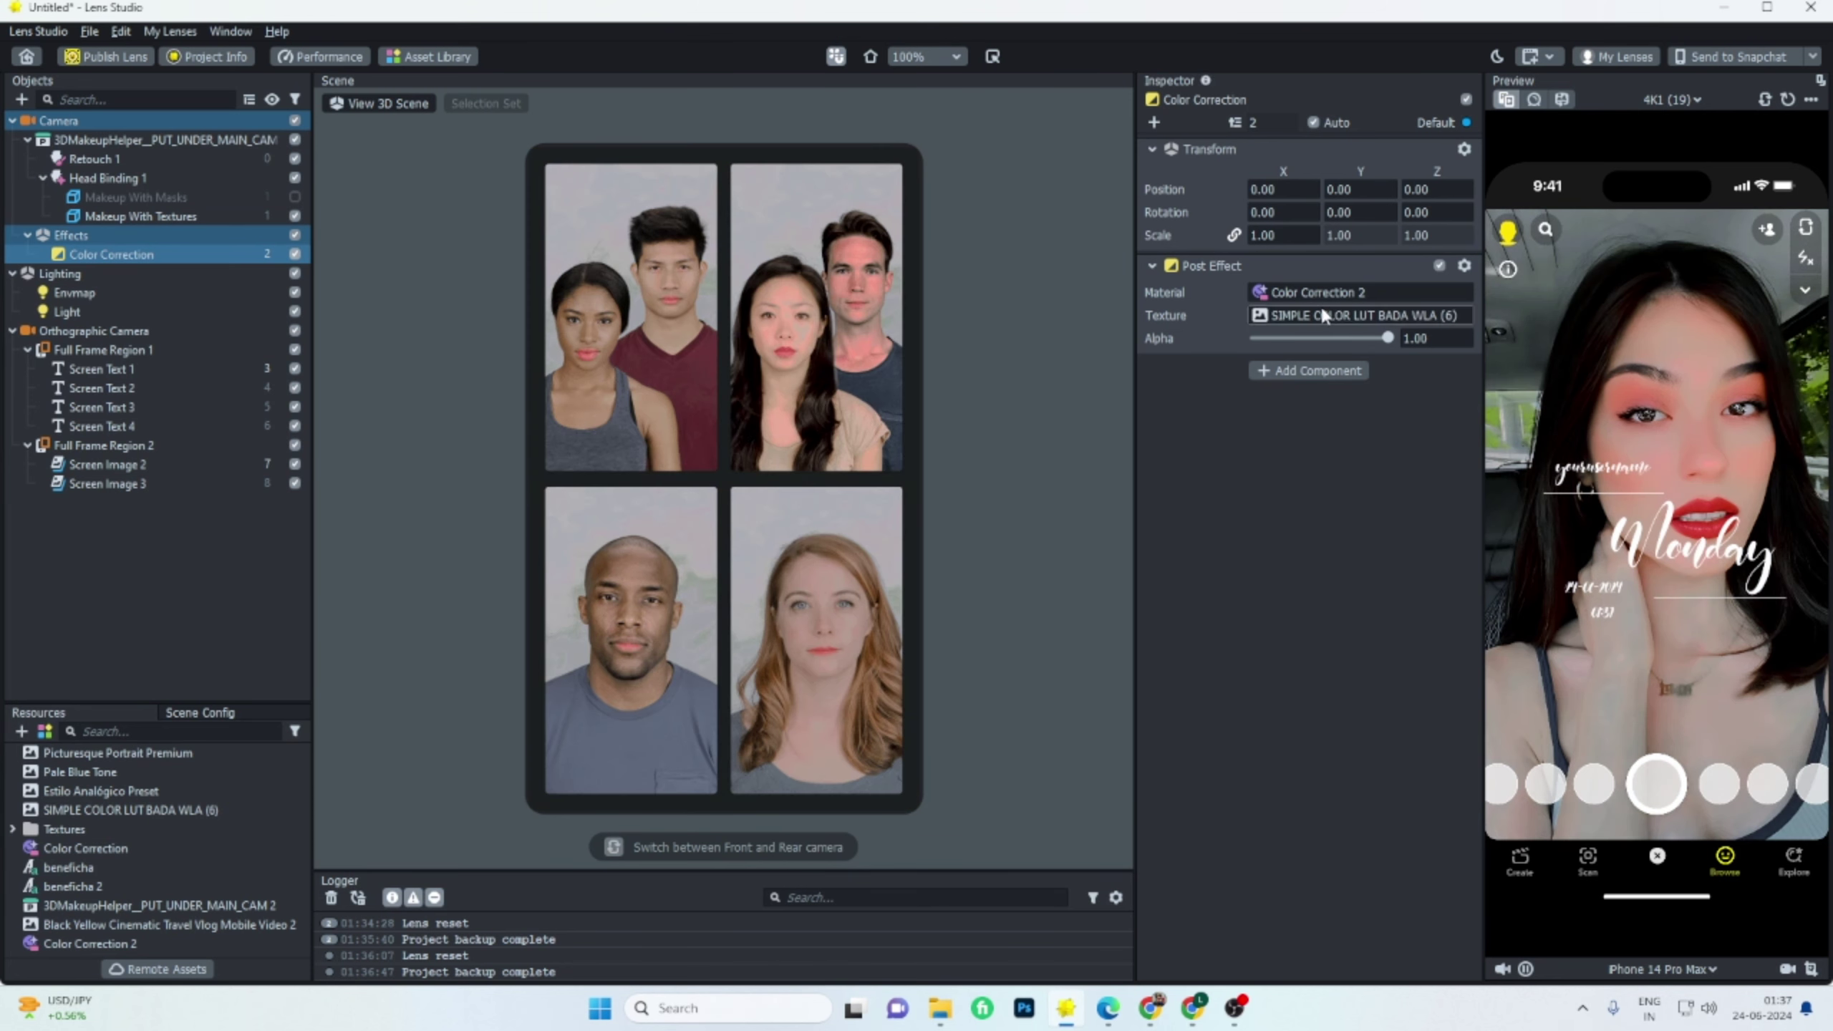
Assign the Estilo Analógico Preset texture to the Color Correction effect and lower its alpha to 0.62.
{"action": "left_click", "coordinate": [1350, 315]}
{"action": "left_click", "coordinate": [866, 517]}
{"action": "left_click", "coordinate": [992, 682]}
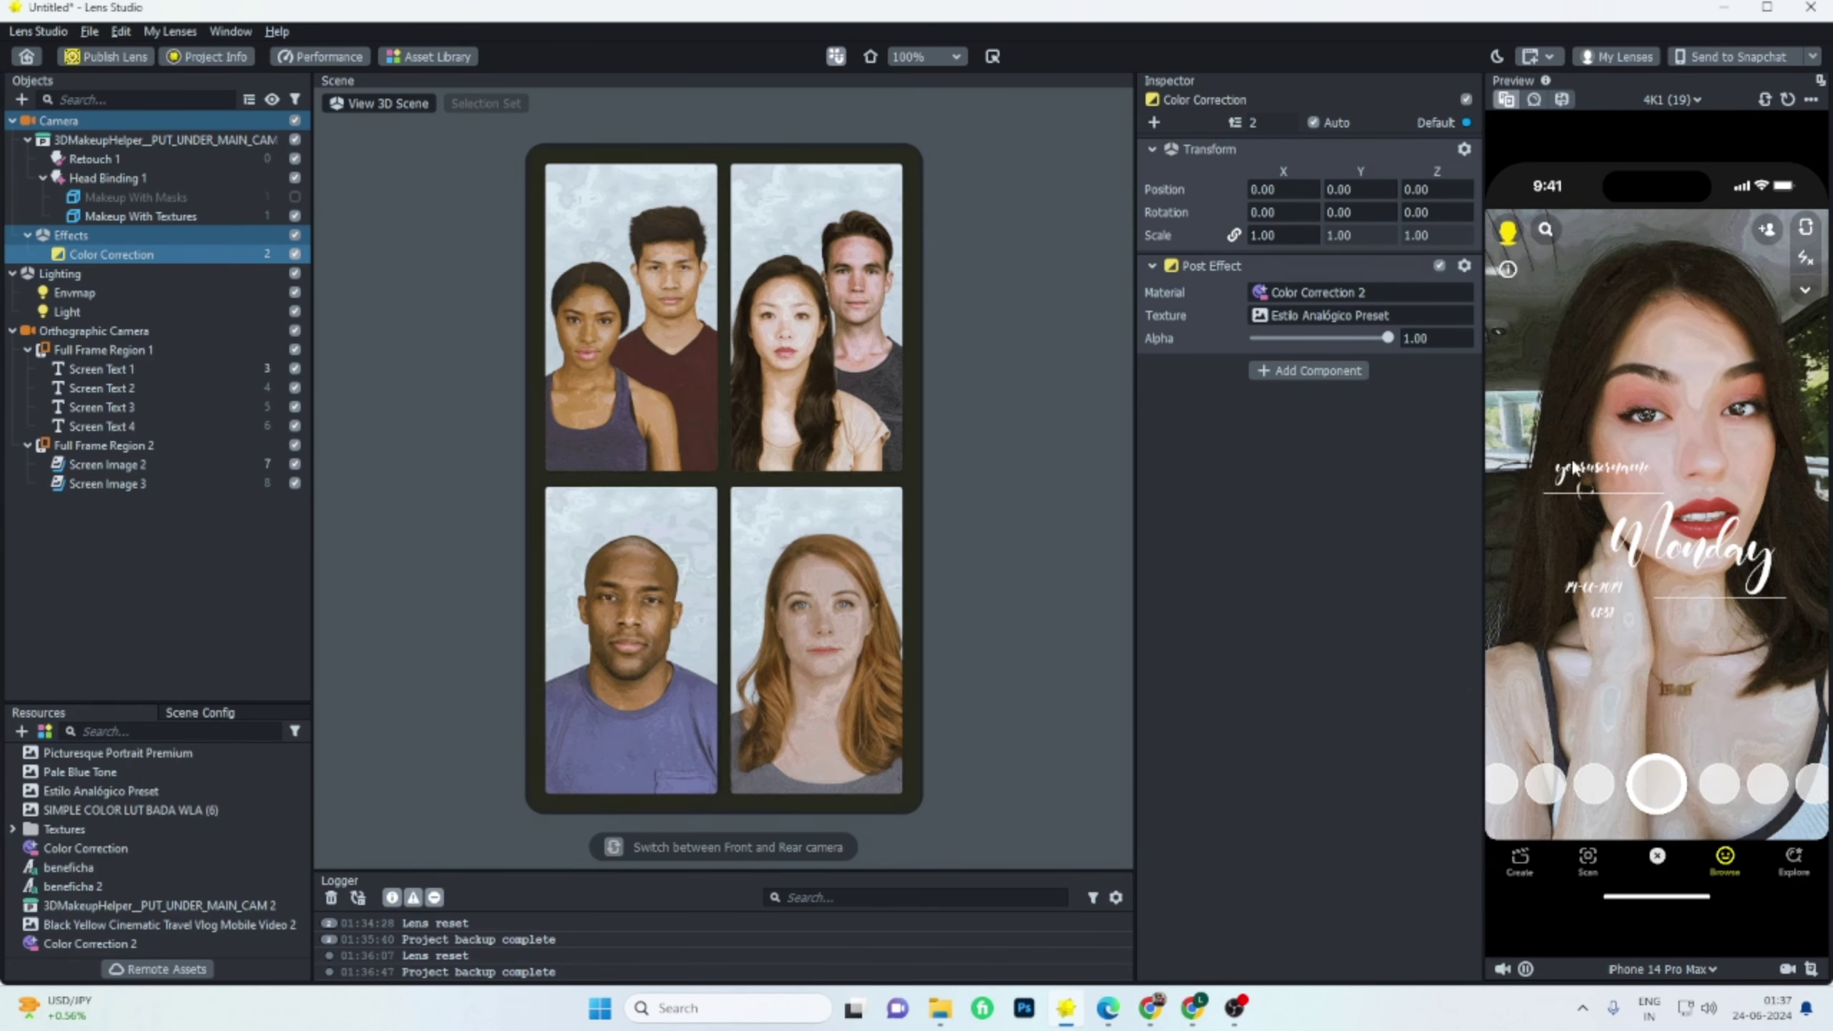
{"action": "left_click_drag", "start_coordinate": [1387, 338], "coordinate": [1321, 339]}
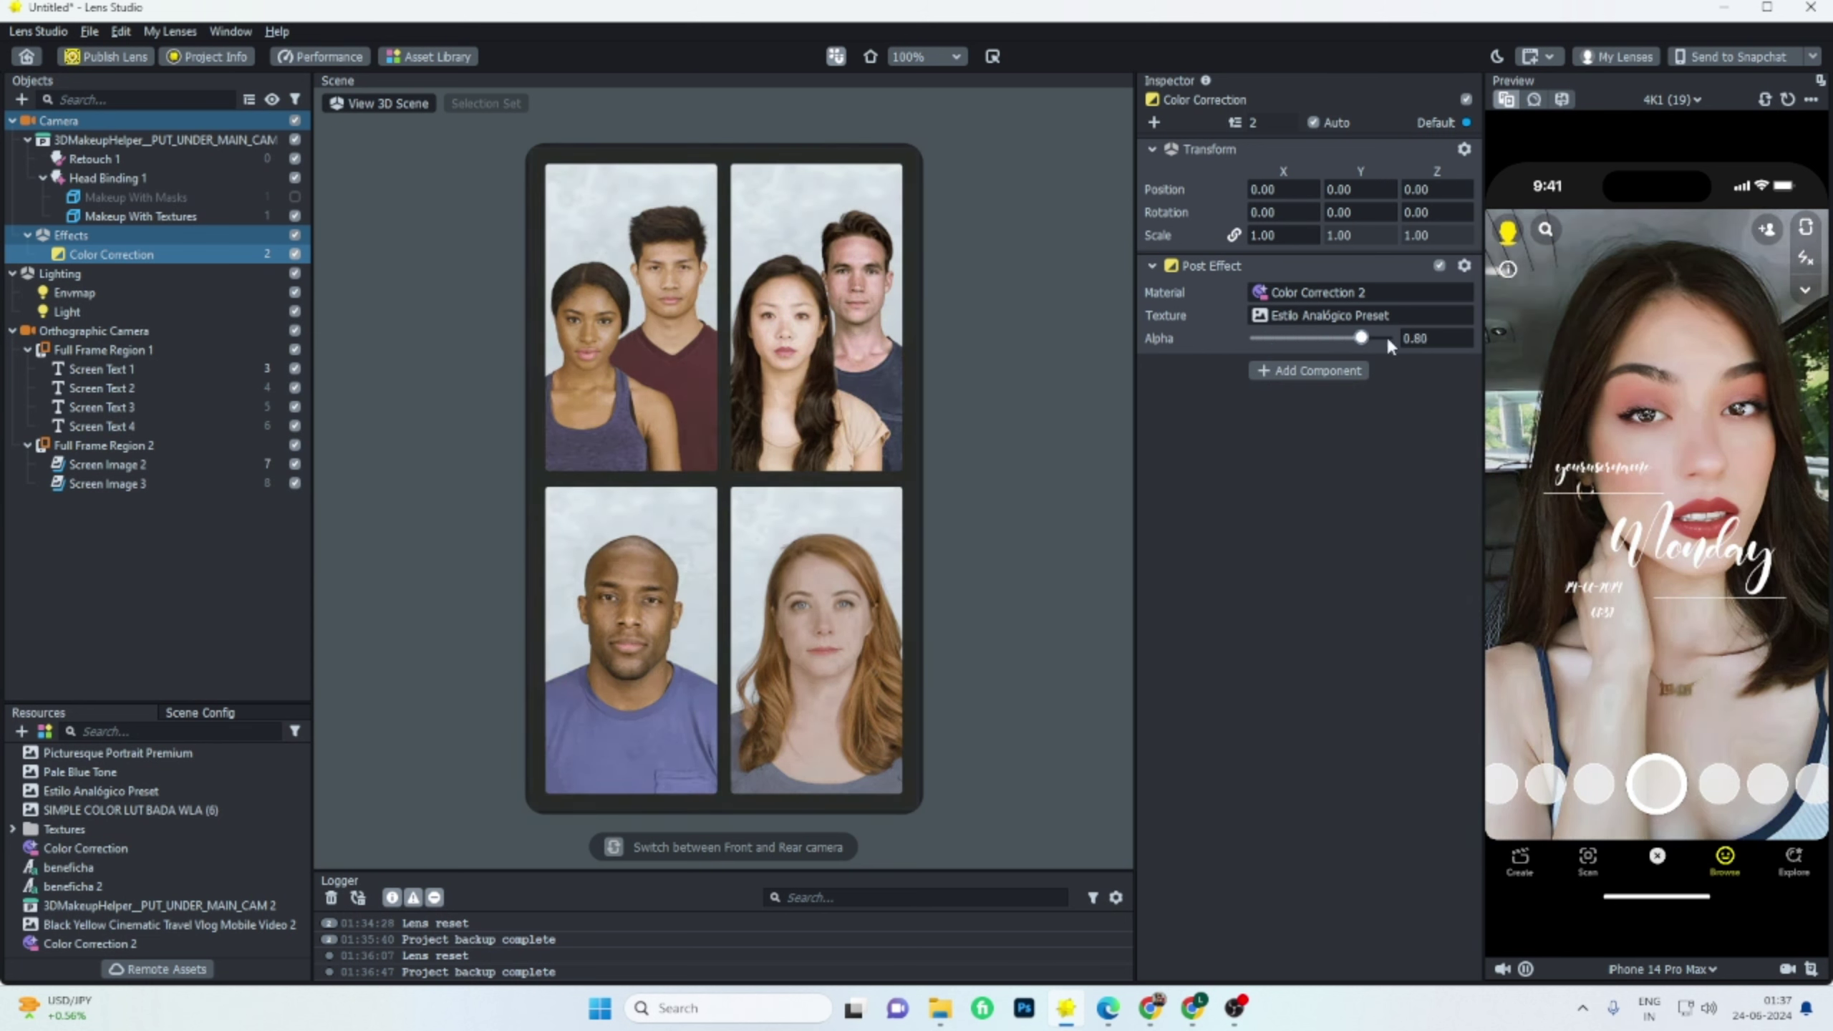
{"action": "left_click_drag", "start_coordinate": [1387, 338], "coordinate": [1337, 341]}
Assign the Picturesque Portrait Premium texture to the Color Correction effect and lower its alpha to 0.47.
{"action": "left_click", "coordinate": [1334, 318]}
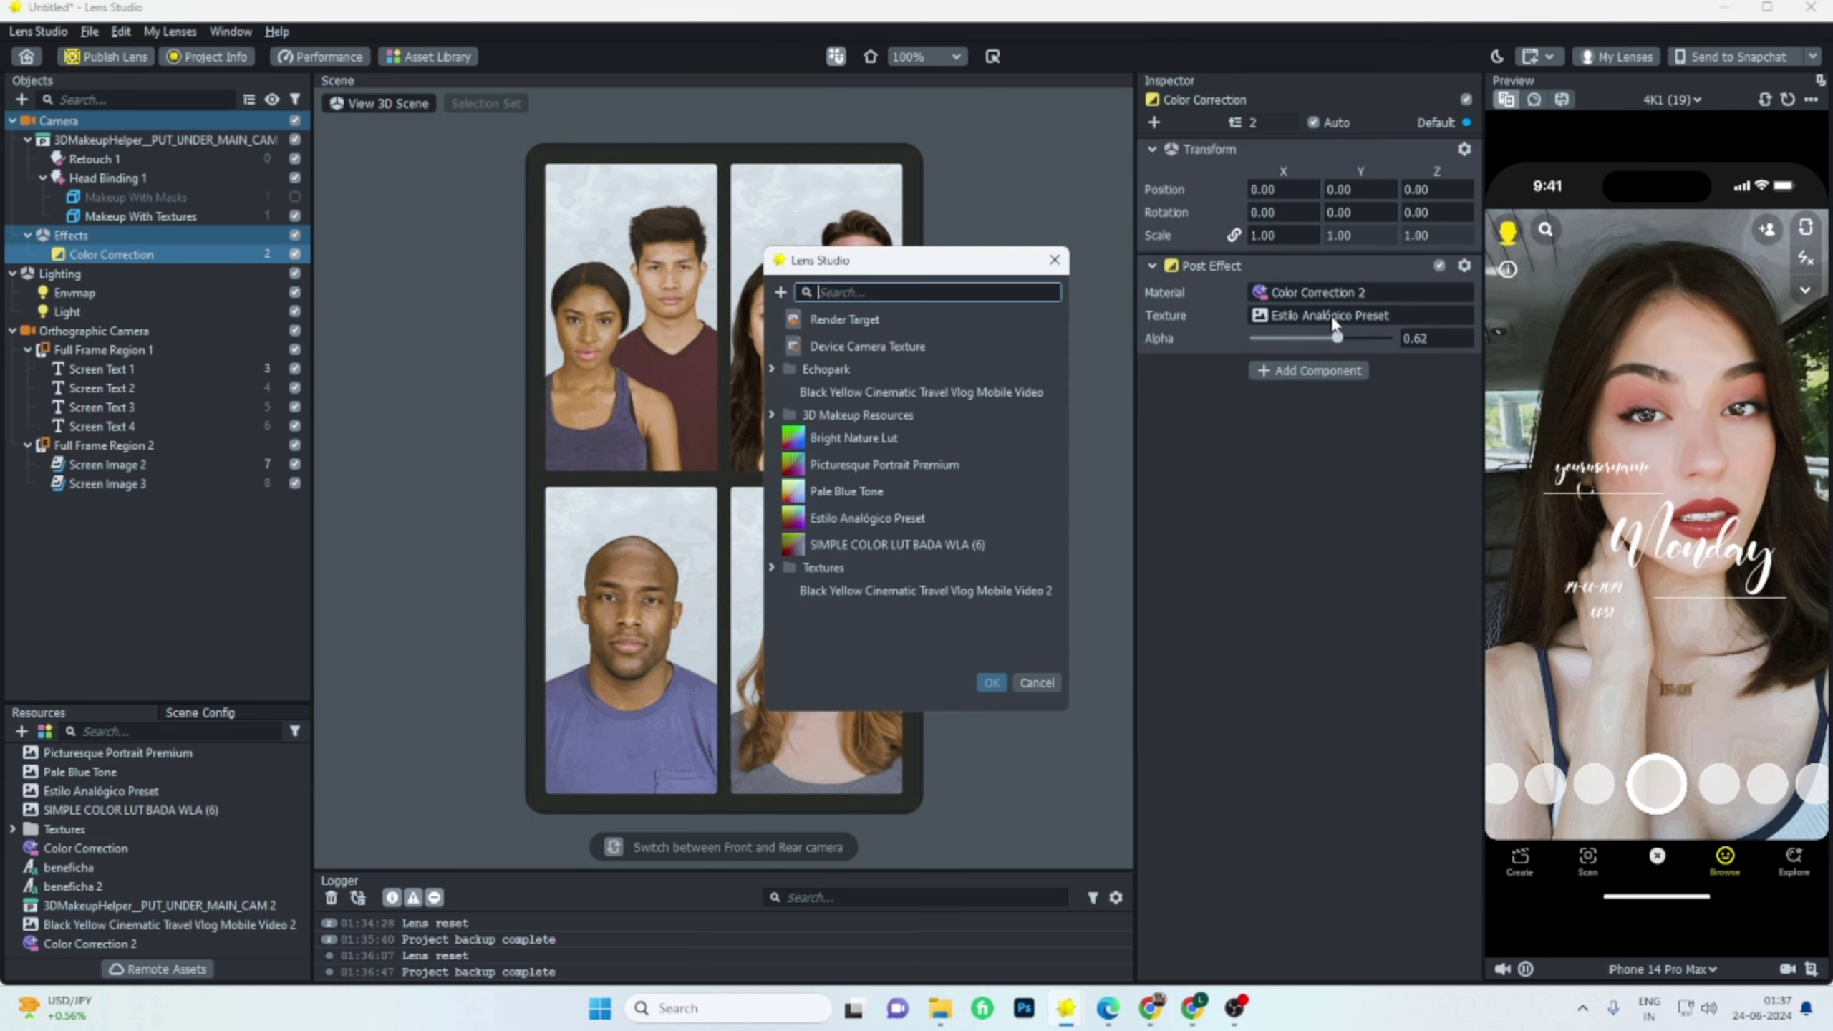
{"action": "left_click", "coordinate": [881, 466]}
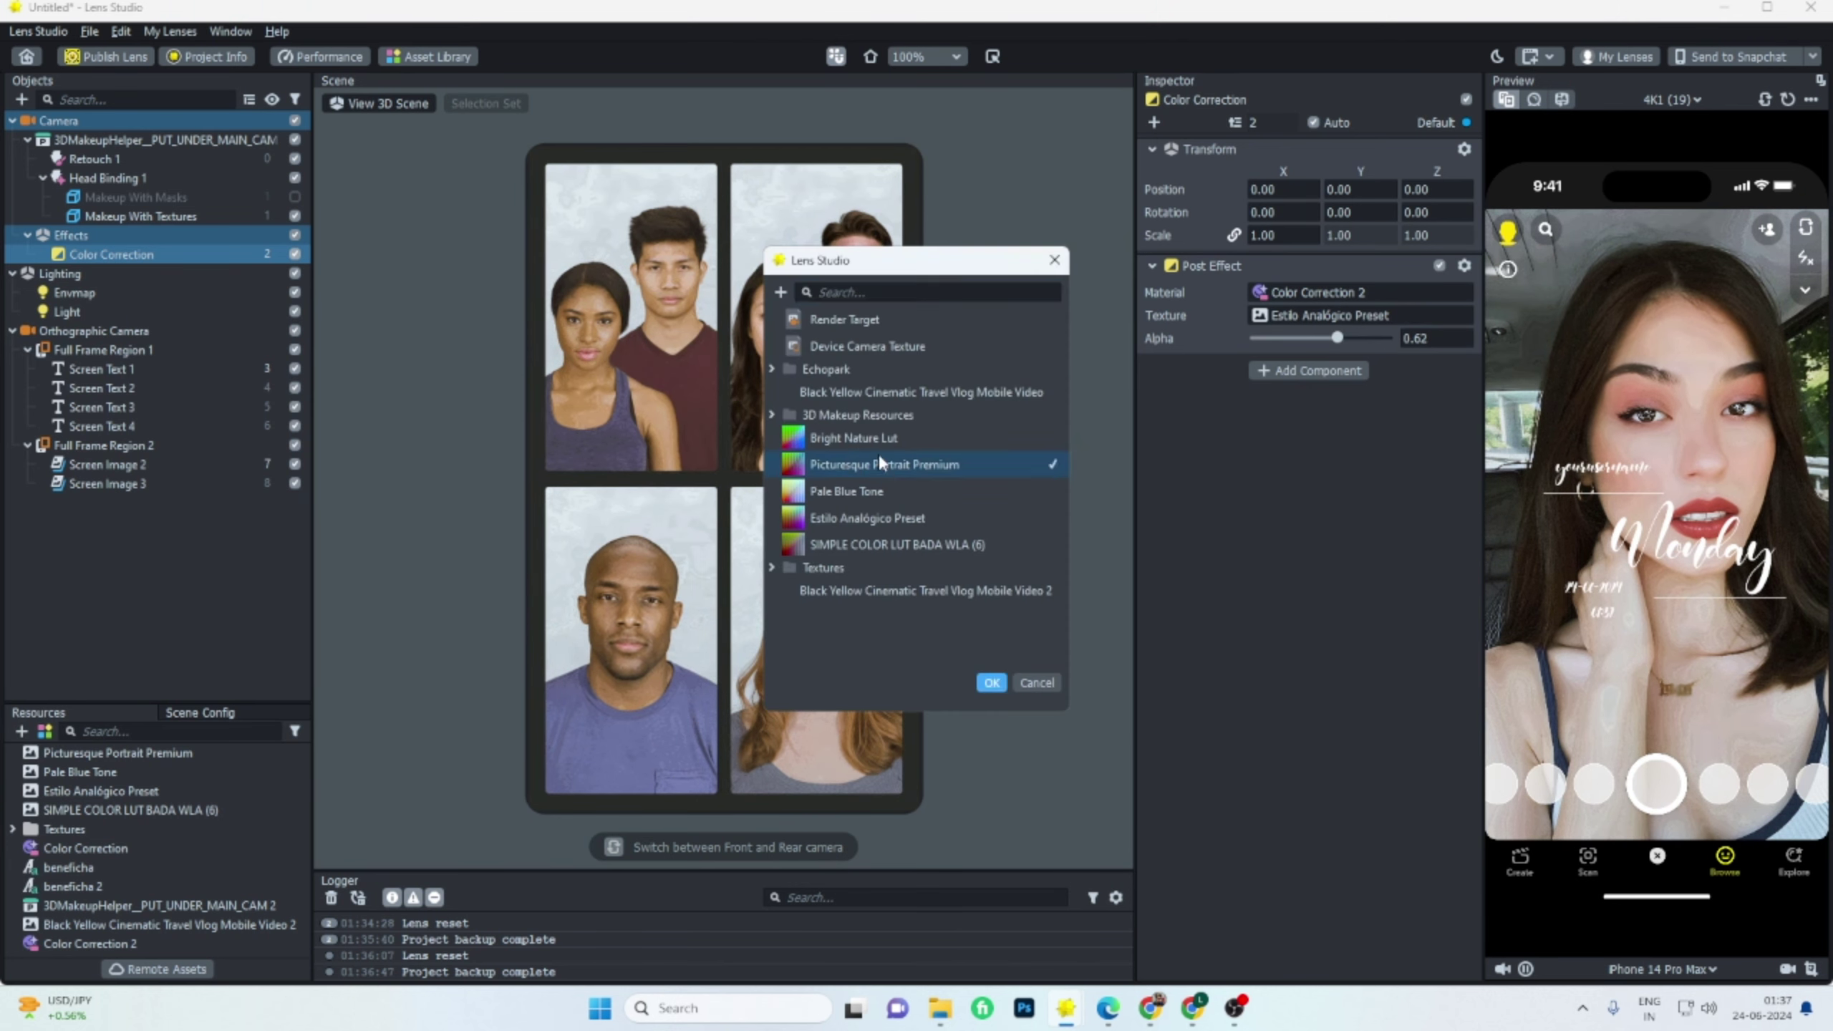
{"action": "left_click", "coordinate": [881, 491]}
{"action": "double_click", "coordinate": [881, 491]}
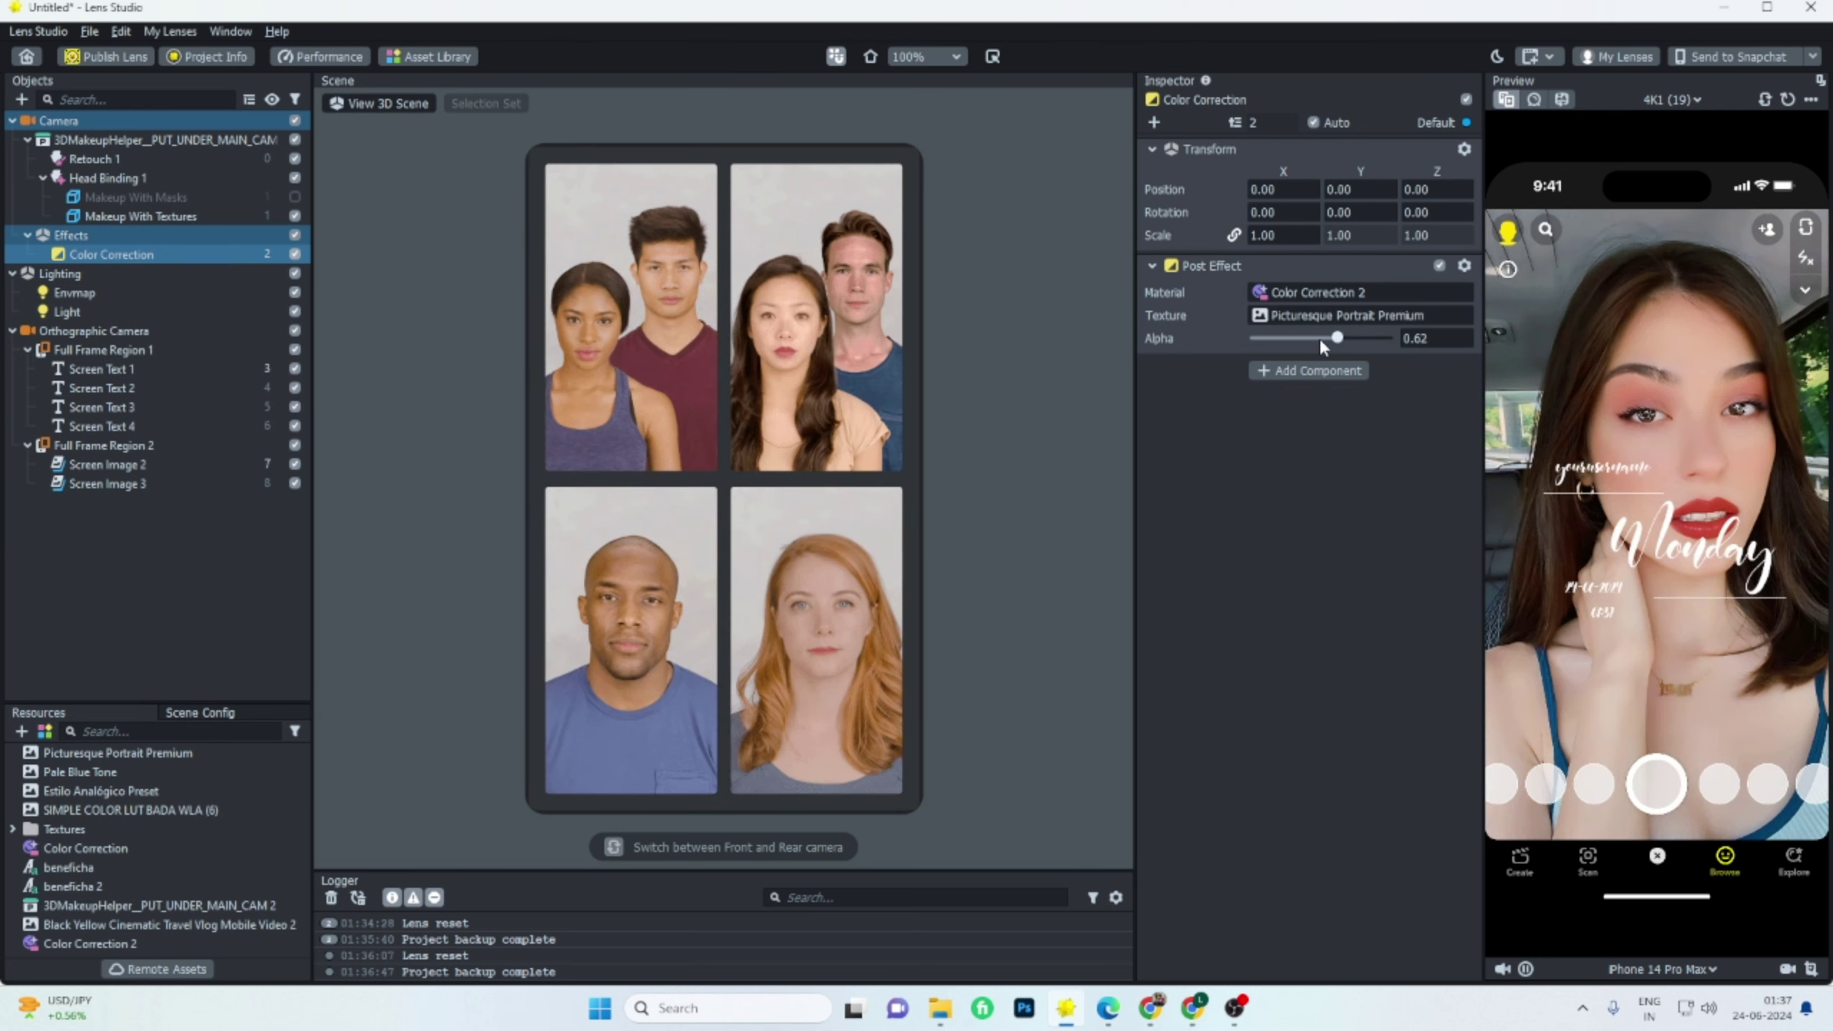
{"action": "left_click", "coordinate": [1321, 340]}
{"action": "left_click_drag", "start_coordinate": [1321, 339], "coordinate": [1312, 340]}
Add a second Post Effect component to the Color Correction object and switch it off and on to compare the look.
{"action": "left_click", "coordinate": [1314, 371]}
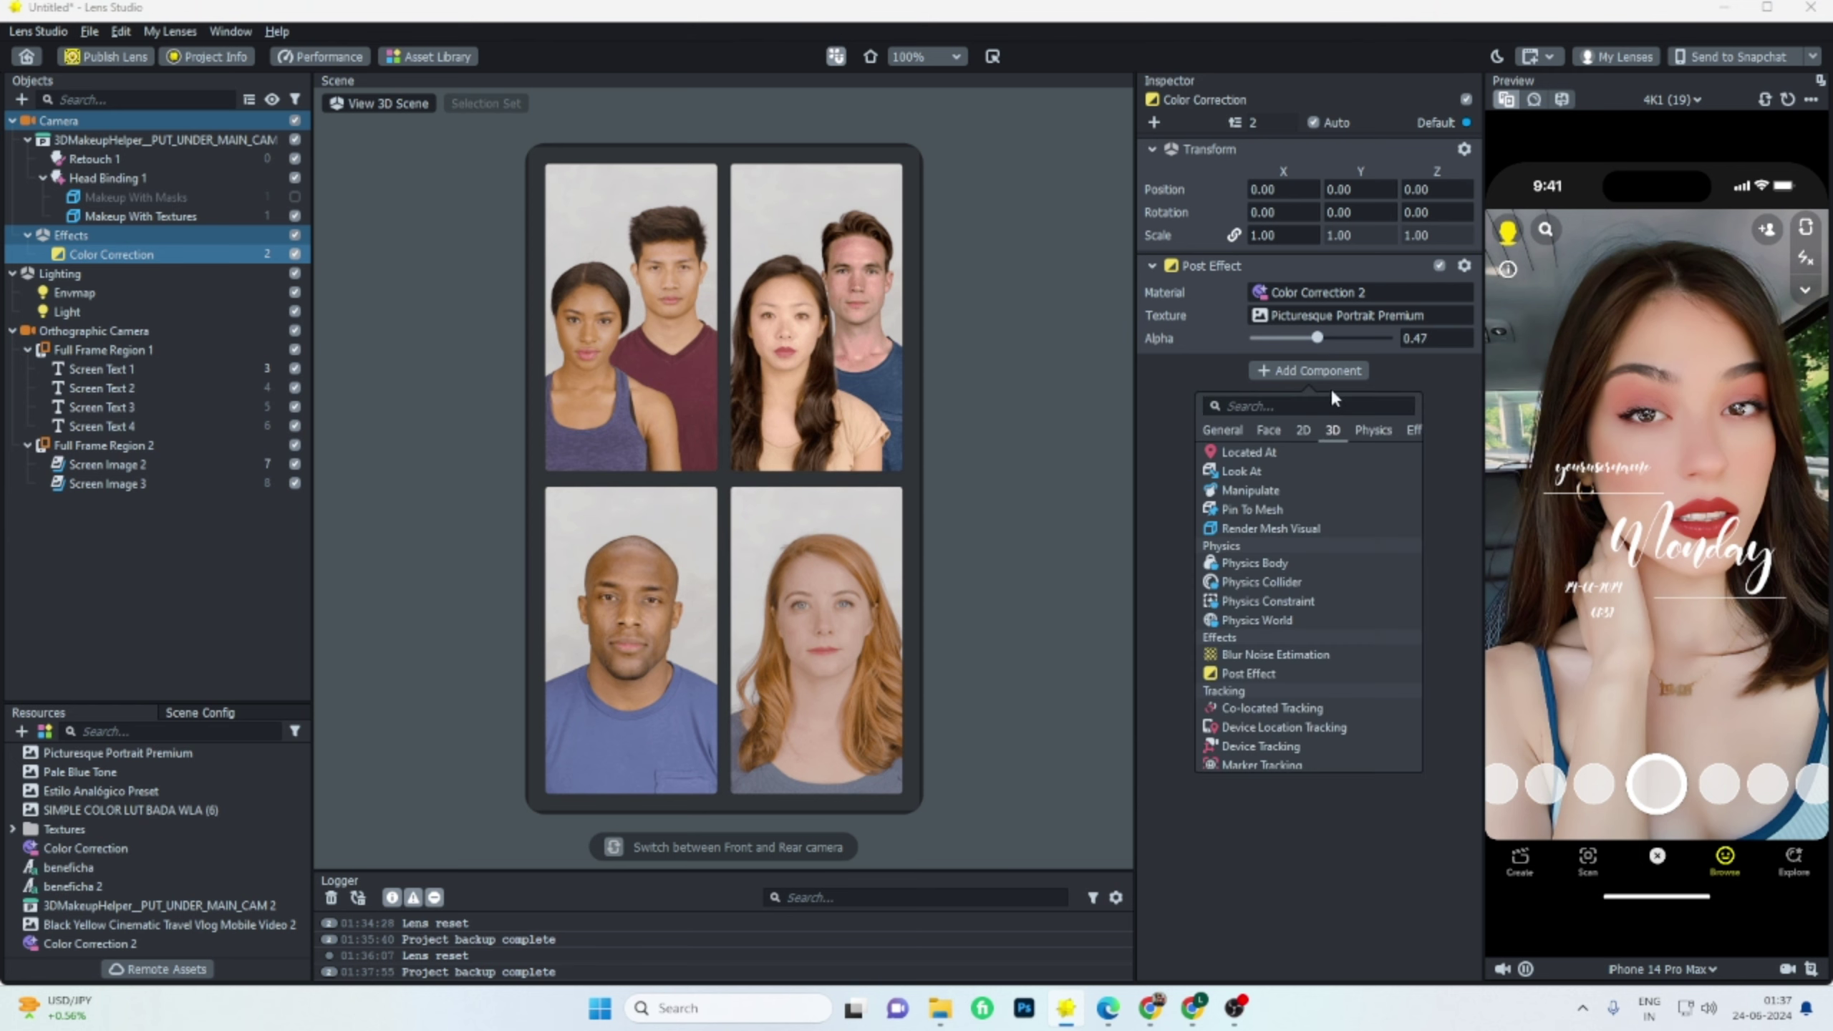
{"action": "left_click", "coordinate": [1268, 673]}
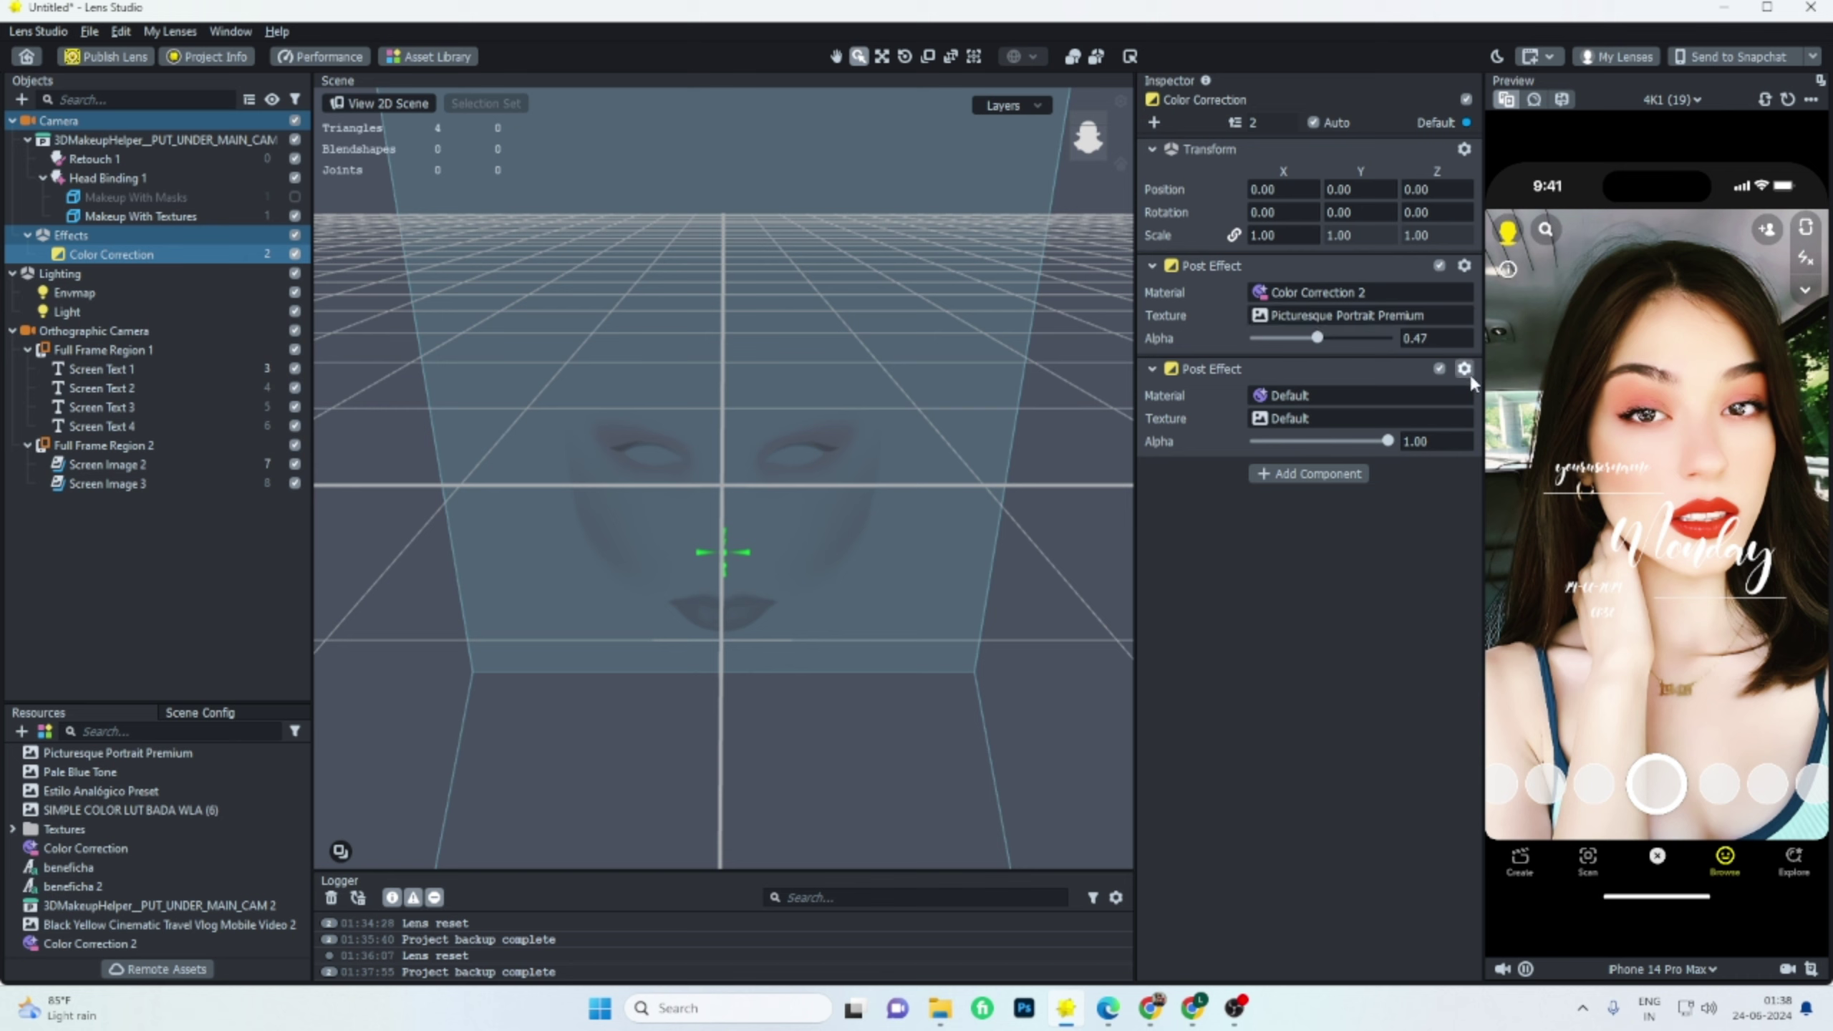
{"action": "left_click", "coordinate": [1440, 368]}
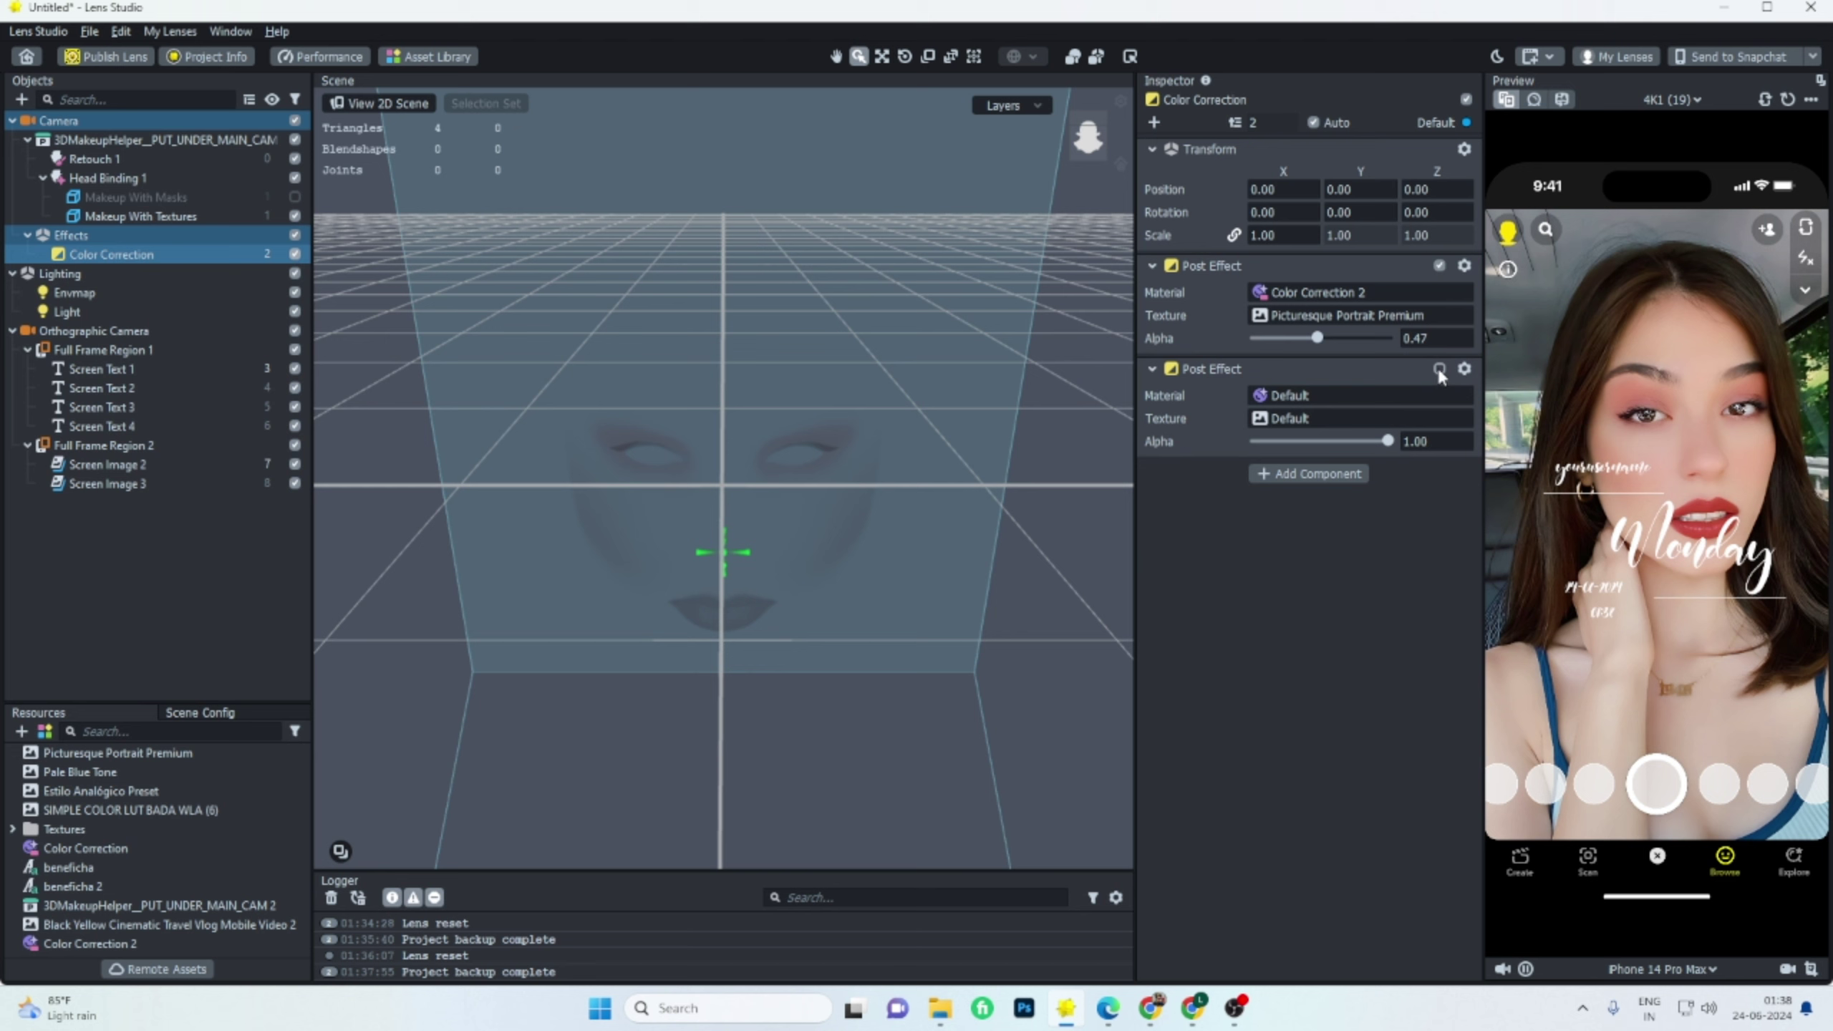
{"action": "left_click", "coordinate": [1440, 370]}
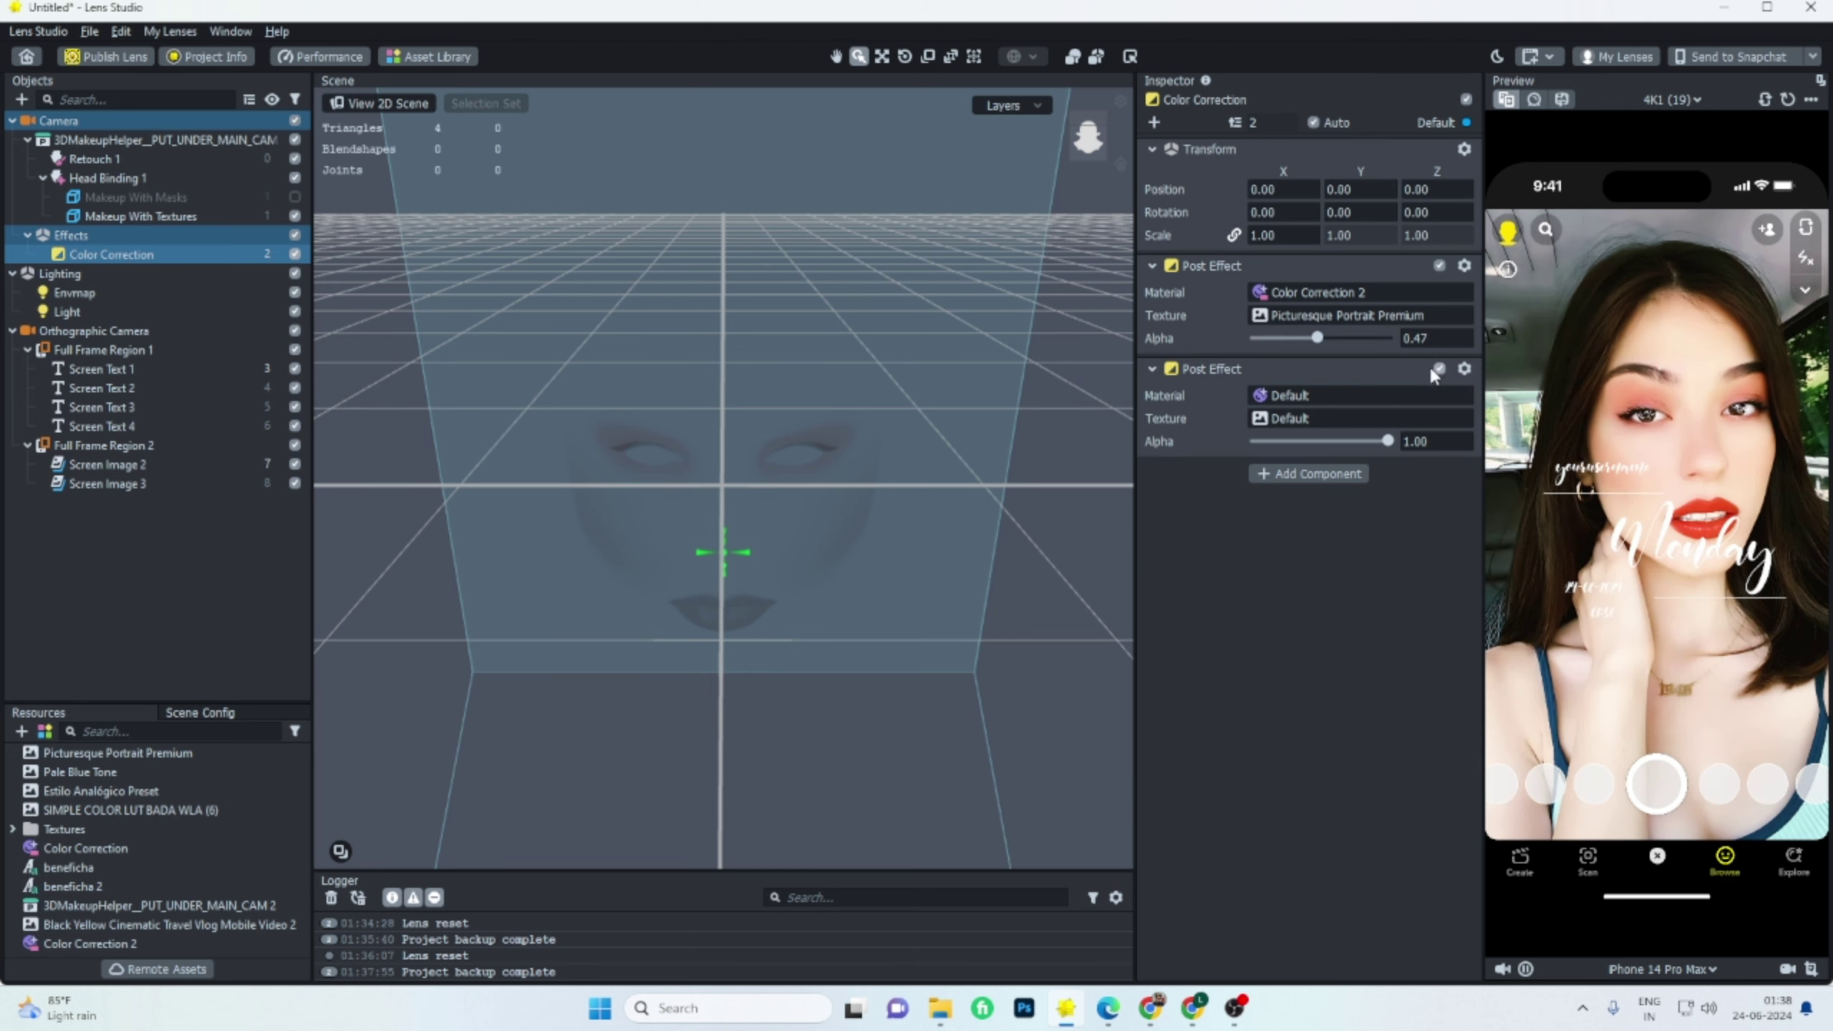
Assign the Estilo Analógico Preset texture to the second Post Effect and set its alpha to 0.34.
{"action": "left_click", "coordinate": [1311, 416]}
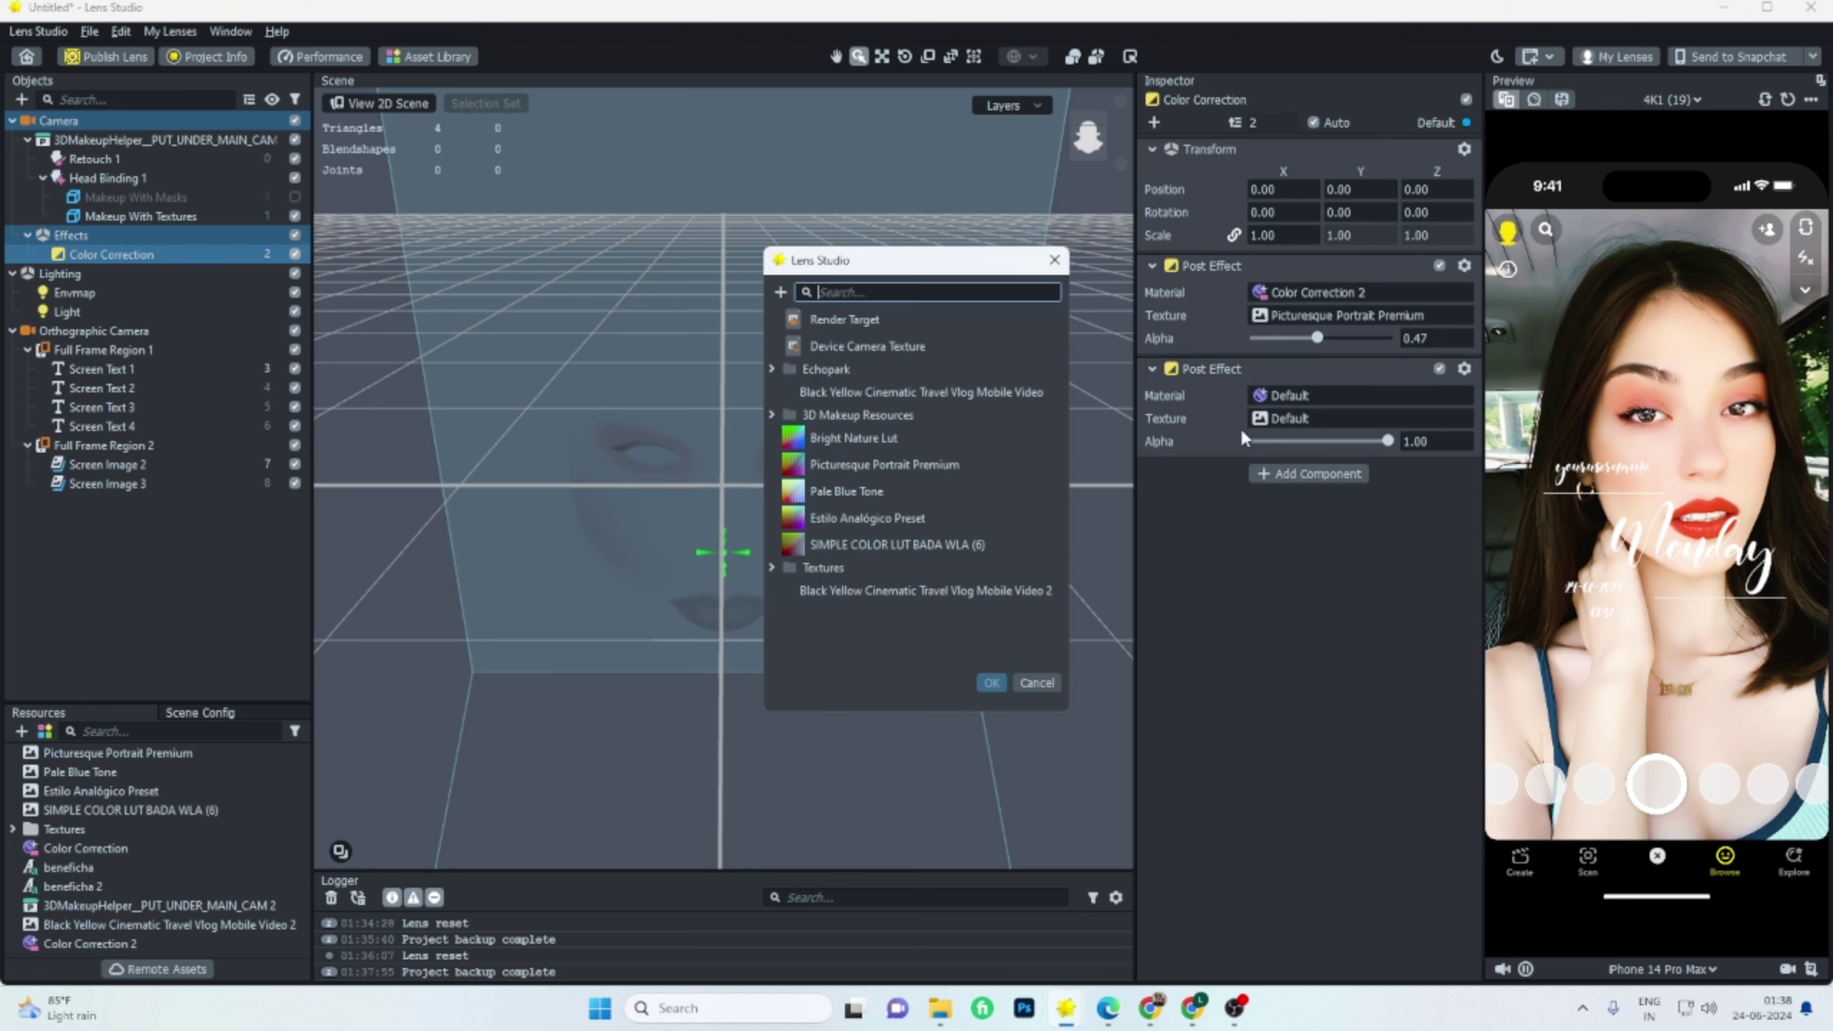
{"action": "double_click", "coordinate": [856, 508]}
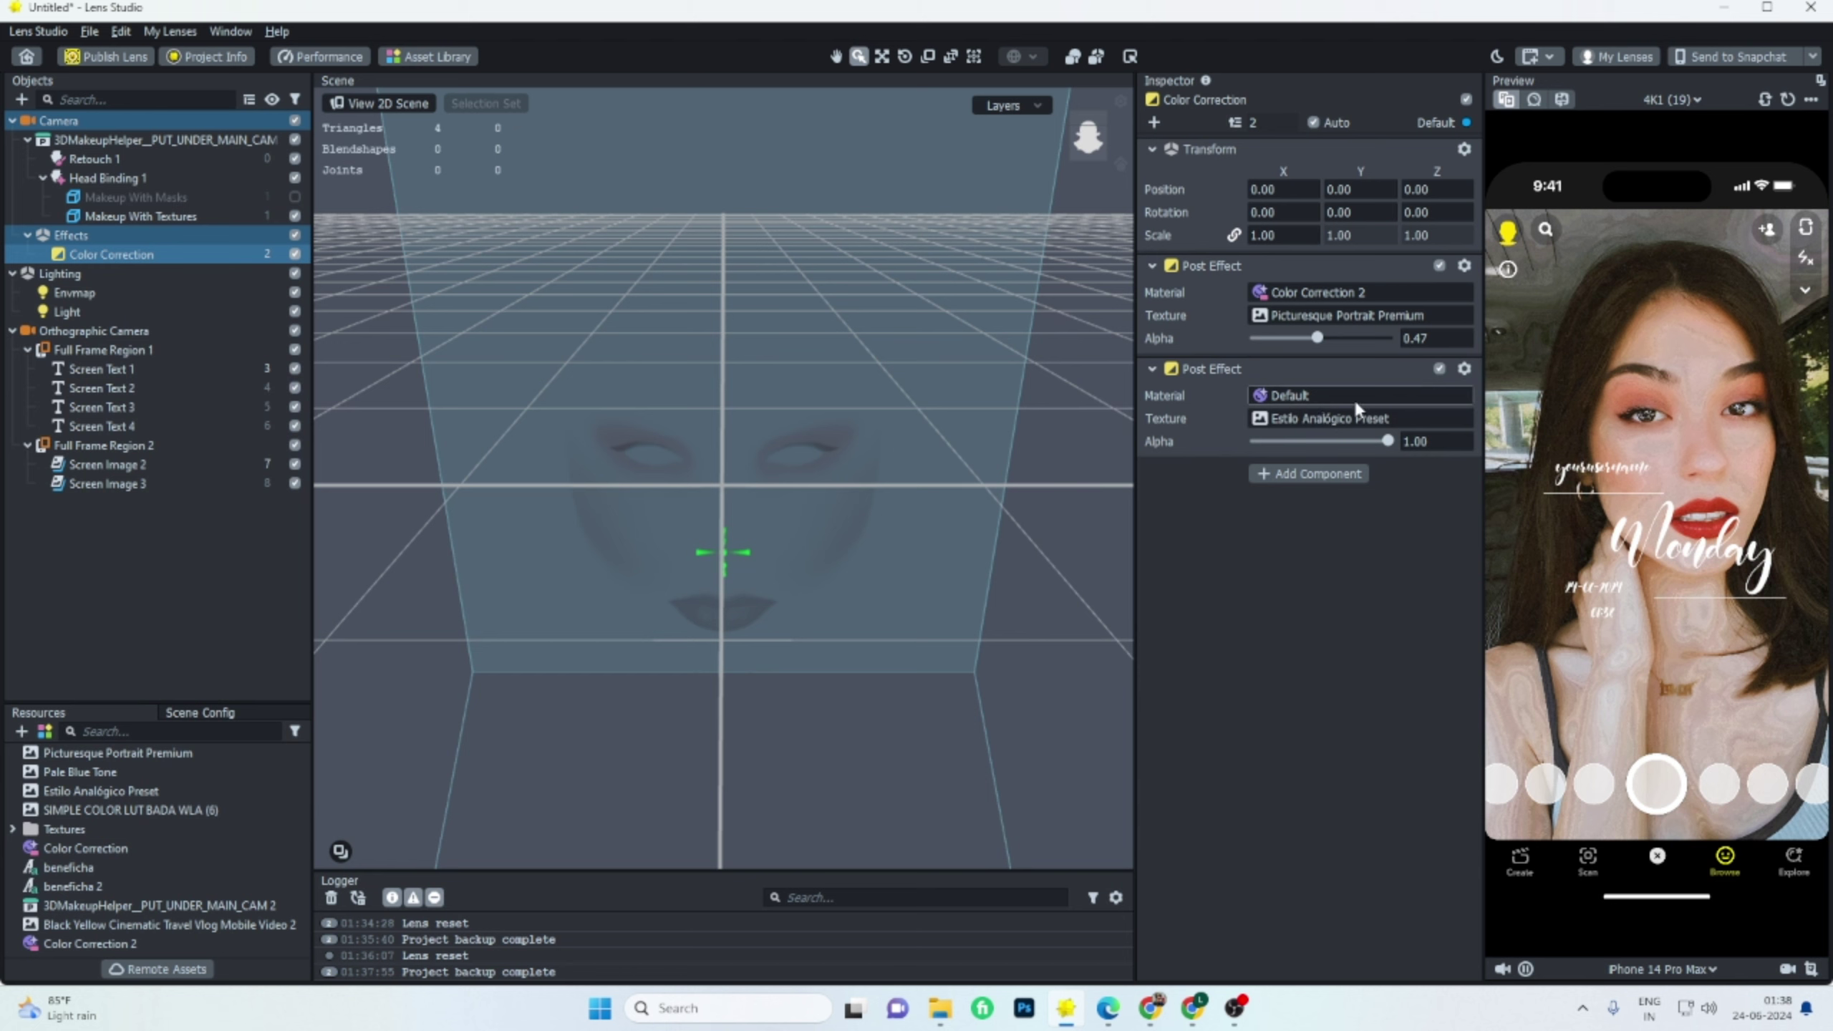
{"action": "left_click", "coordinate": [1282, 441]}
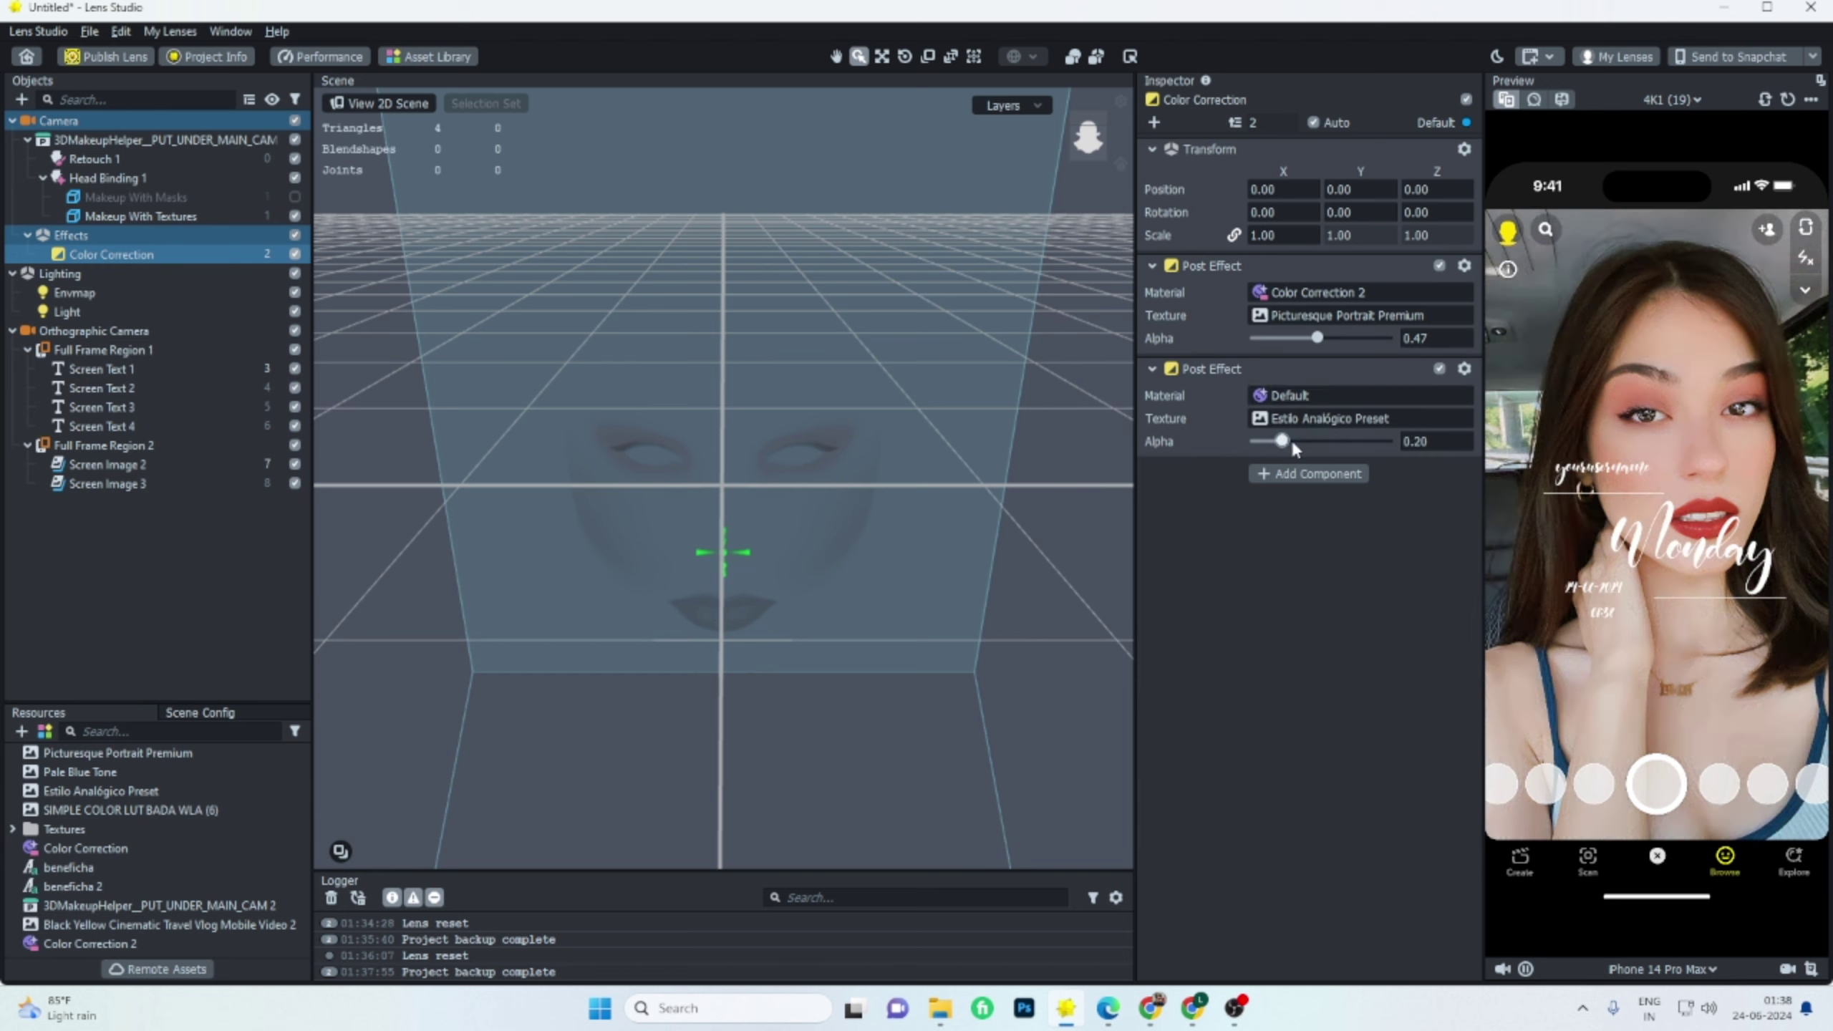
{"action": "left_click_drag", "start_coordinate": [1293, 443], "coordinate": [1300, 447]}
Reload the 4K1 (19) preview and toggle the Color Correction object off and on to compare the lens with and without it.
{"action": "left_click", "coordinate": [1676, 100]}
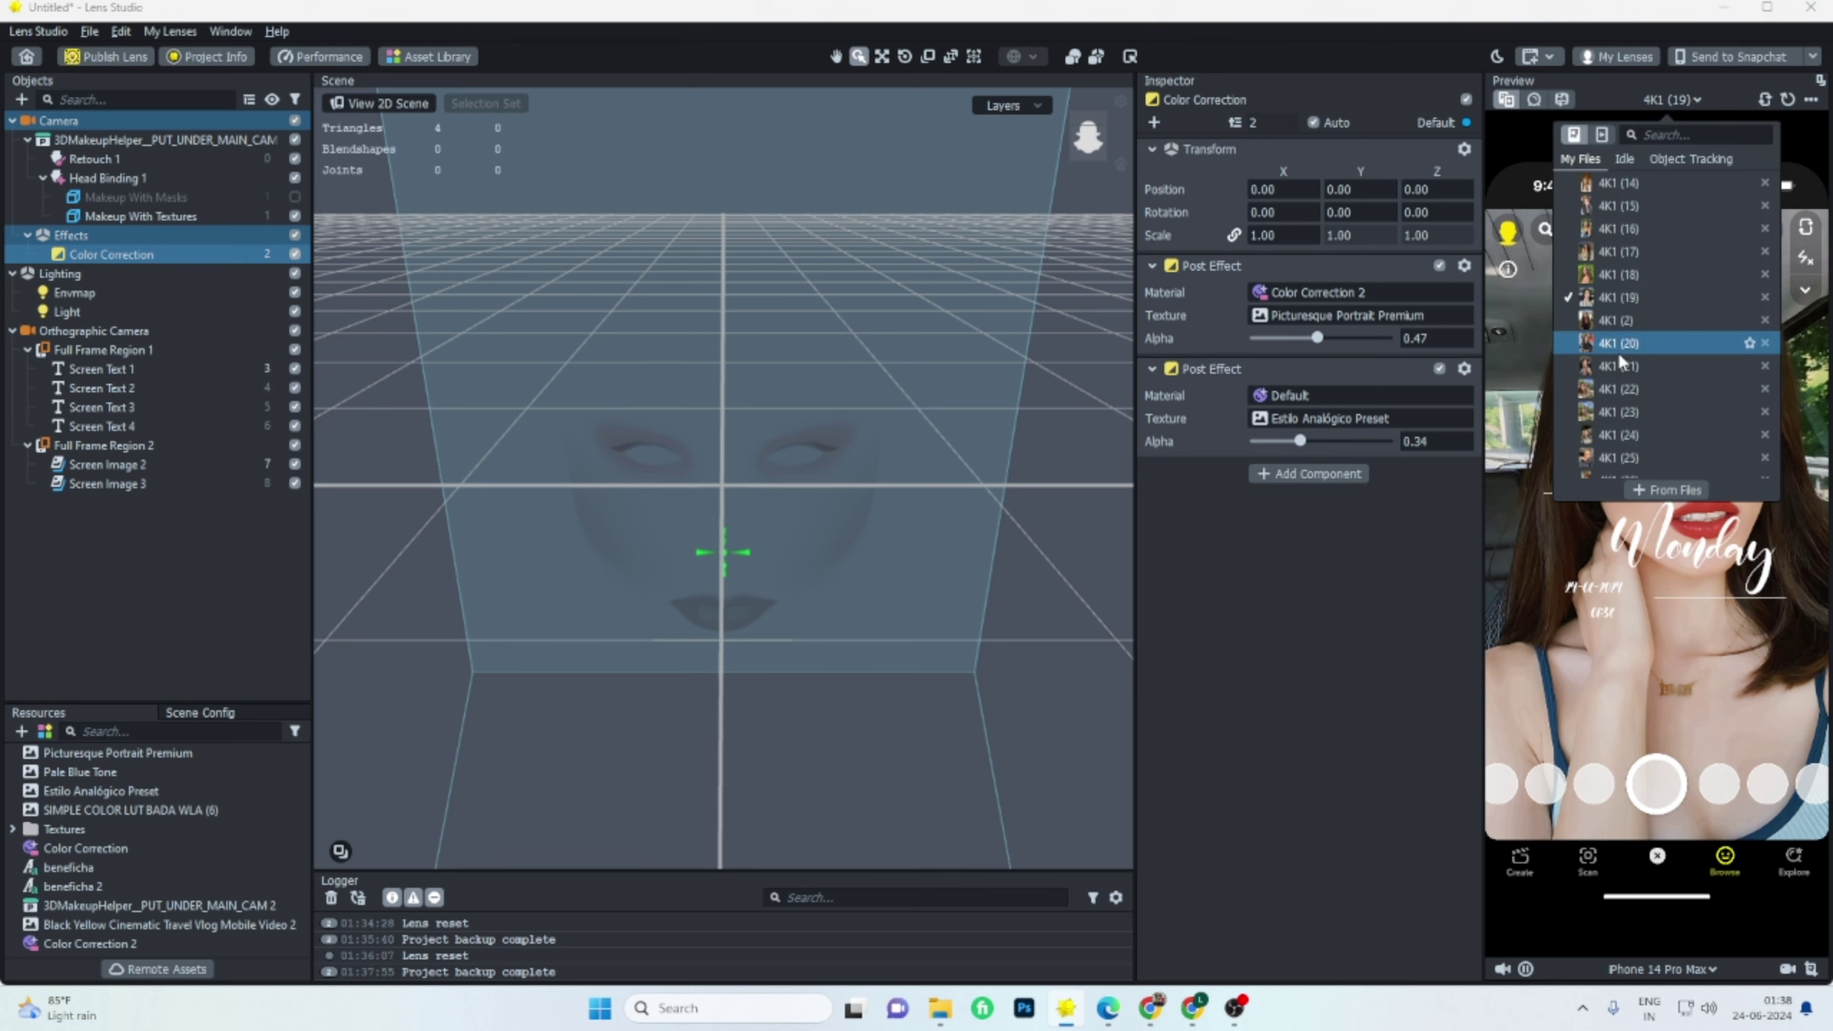
{"action": "left_click", "coordinate": [1638, 298]}
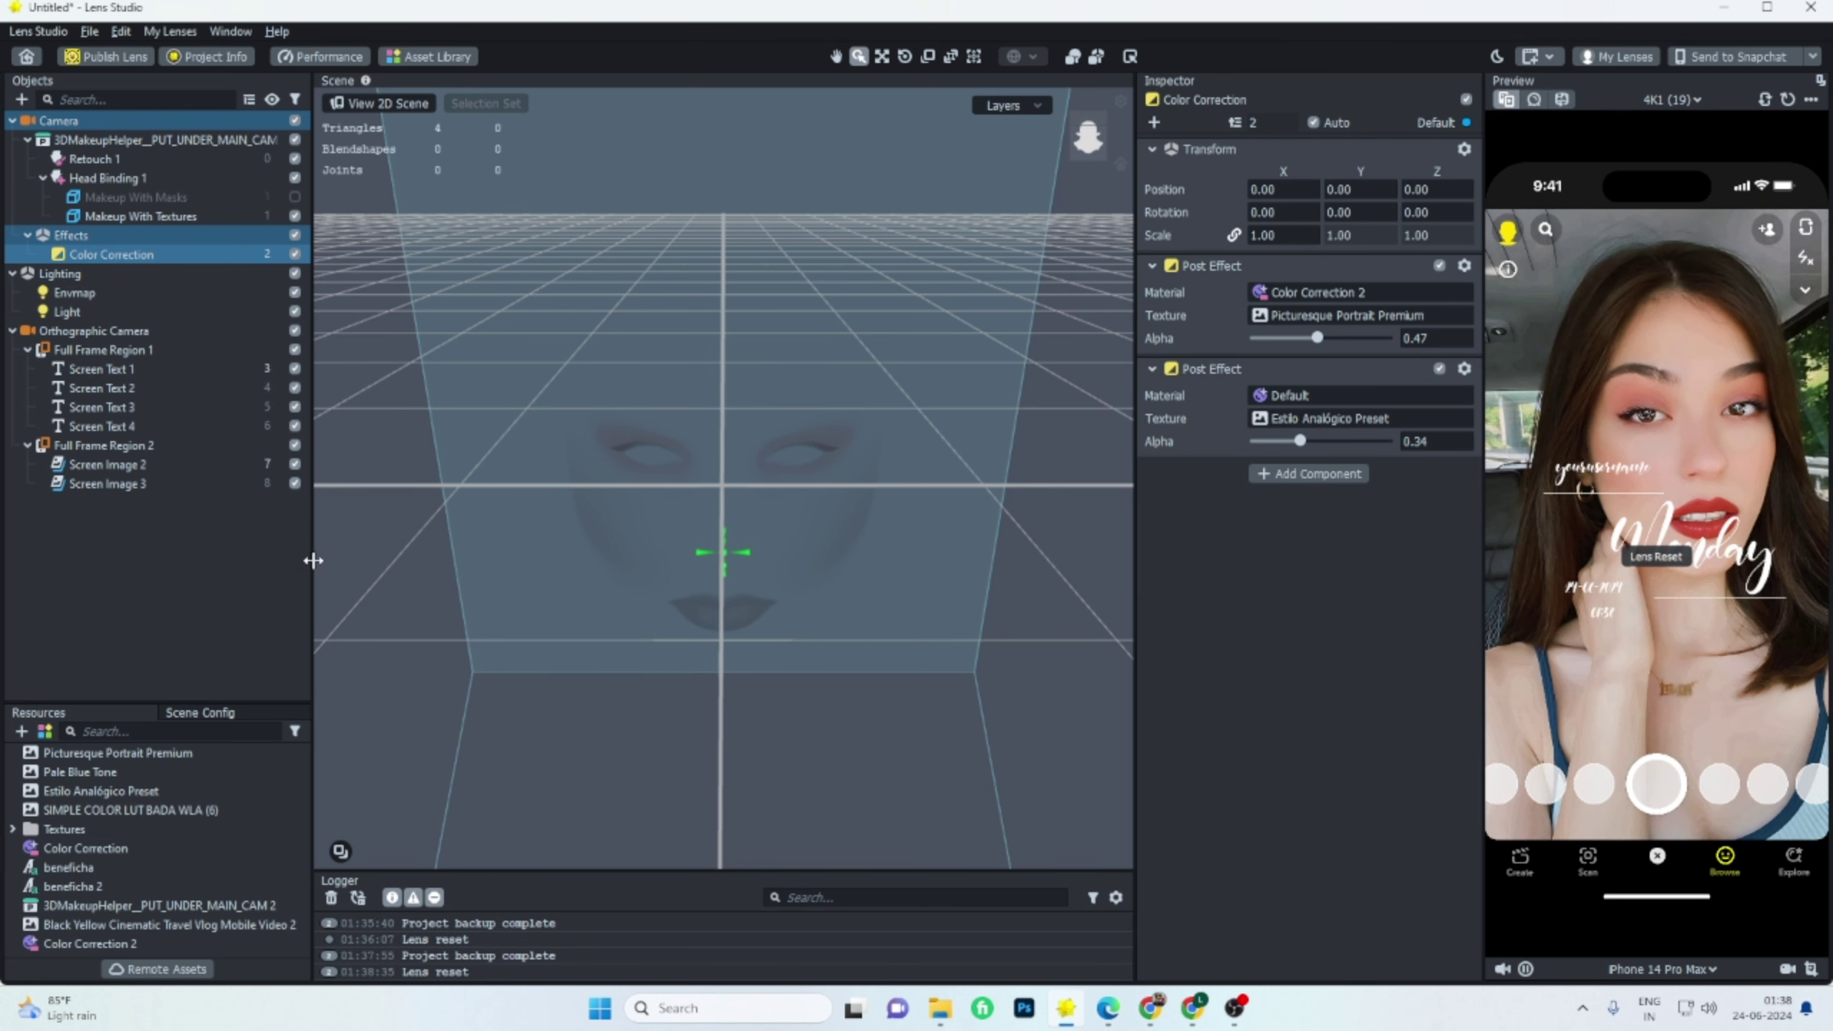
{"action": "left_click", "coordinate": [277, 464]}
{"action": "left_click", "coordinate": [299, 260]}
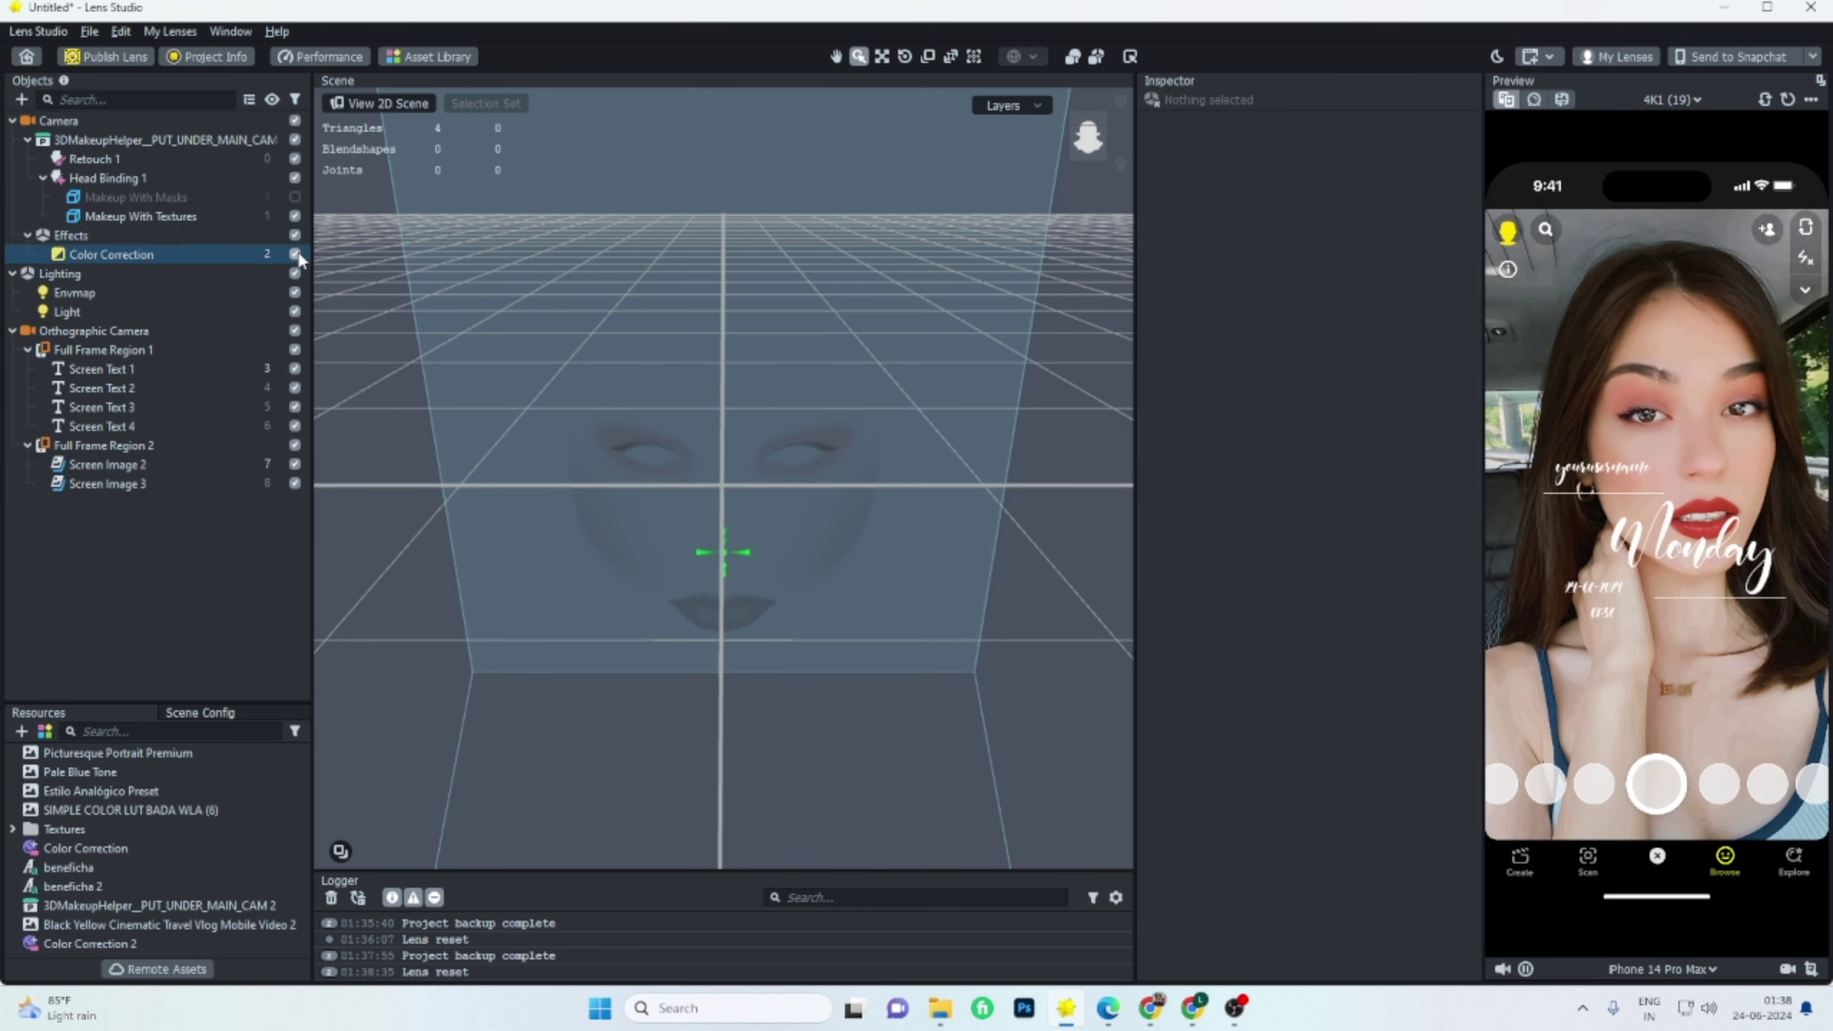
{"action": "left_click", "coordinate": [296, 255]}
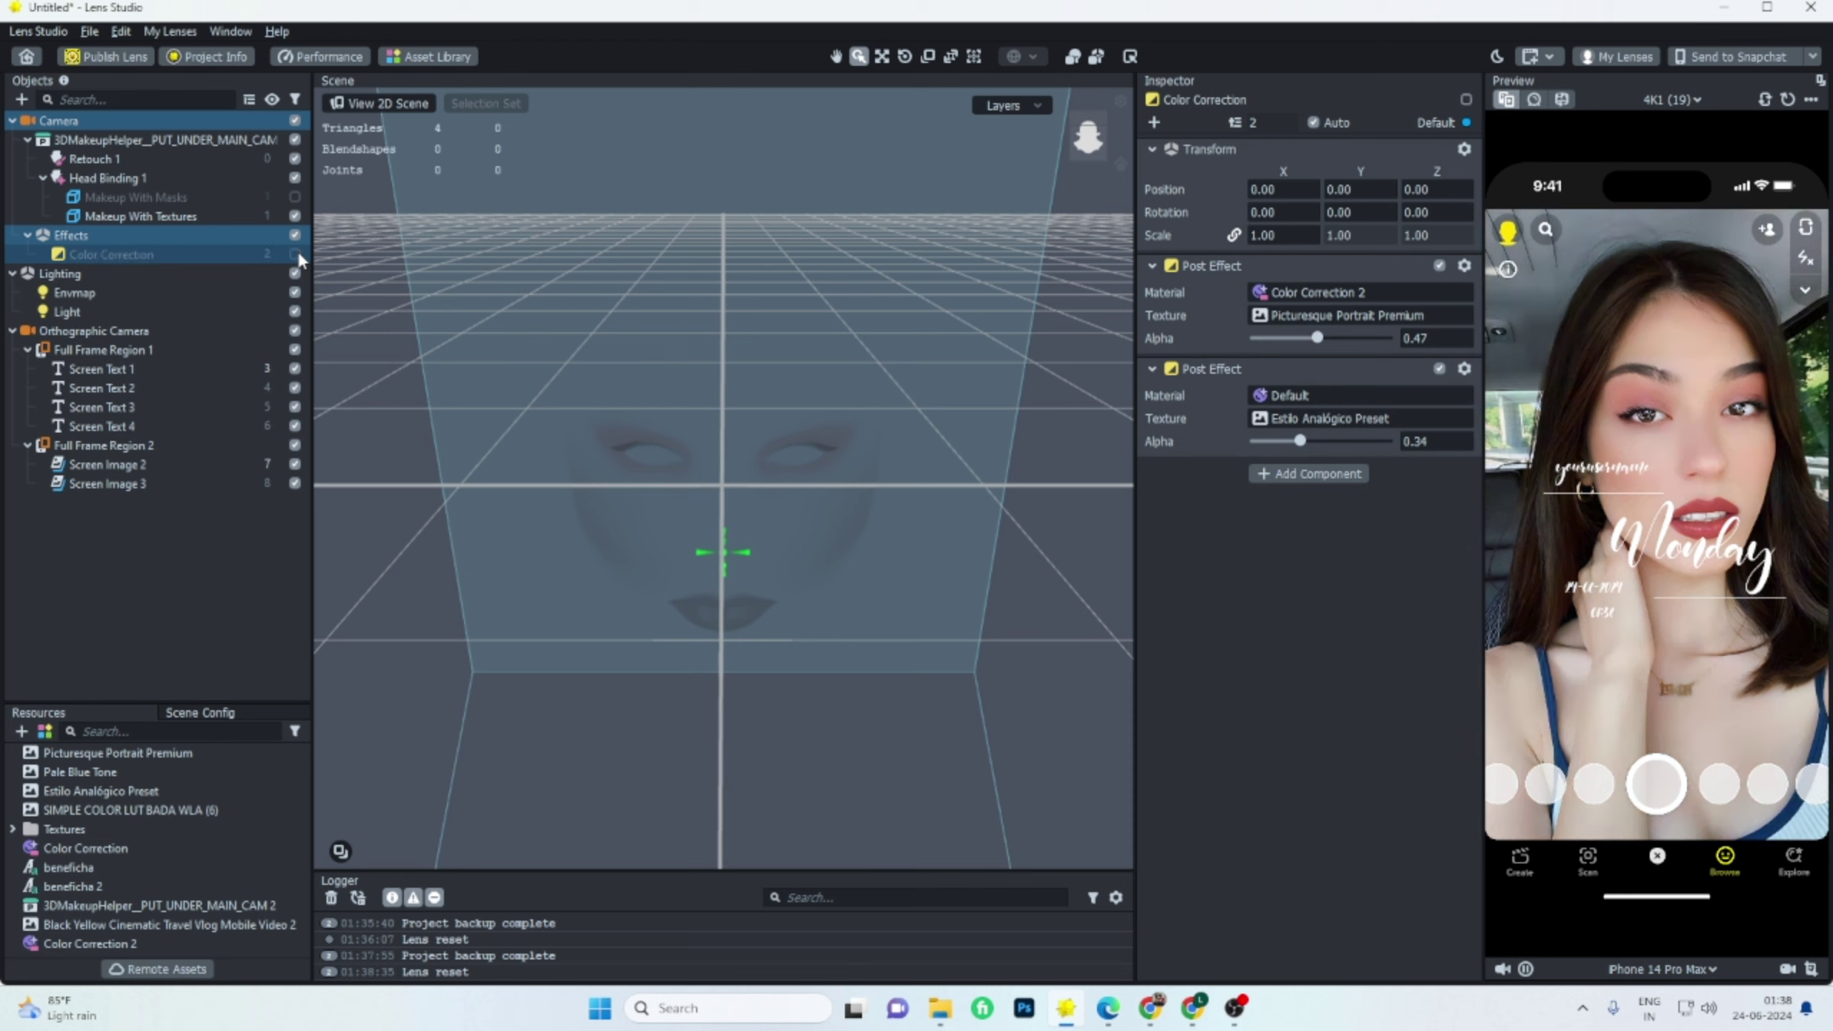
{"action": "left_click", "coordinate": [297, 255]}
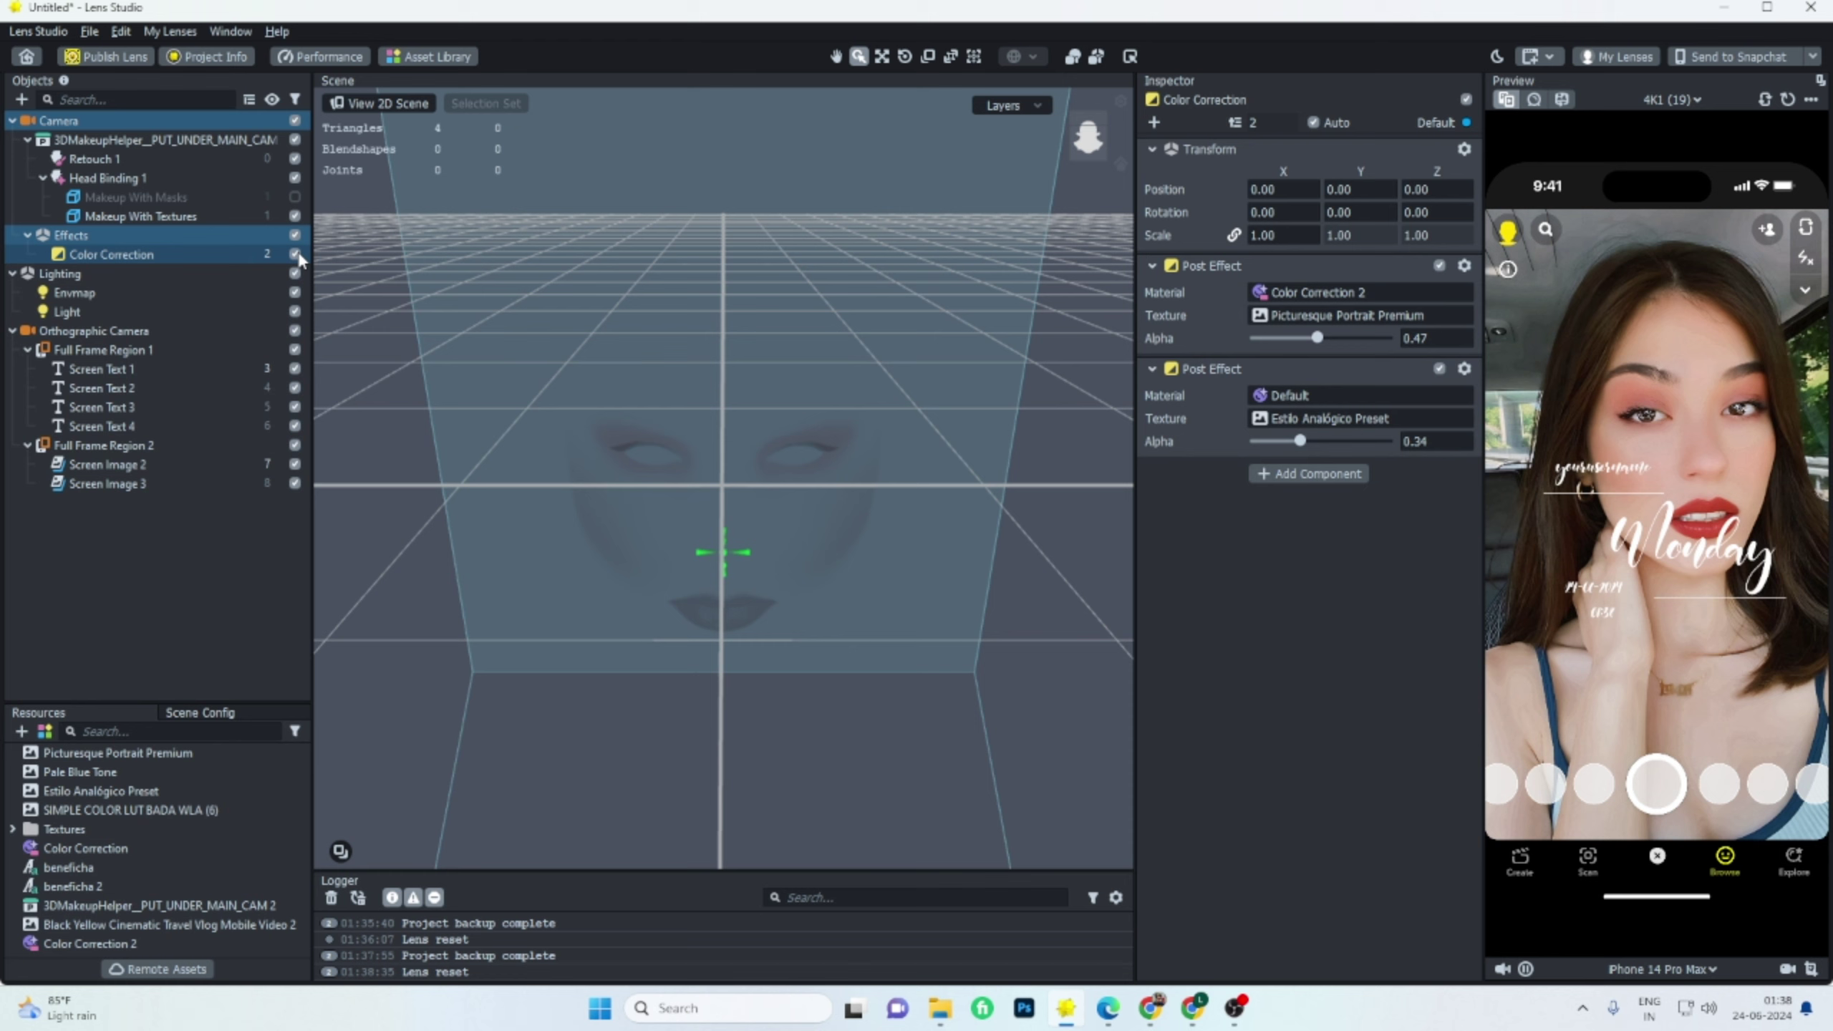
{"action": "left_click", "coordinate": [297, 255]}
{"action": "left_click", "coordinate": [296, 255]}
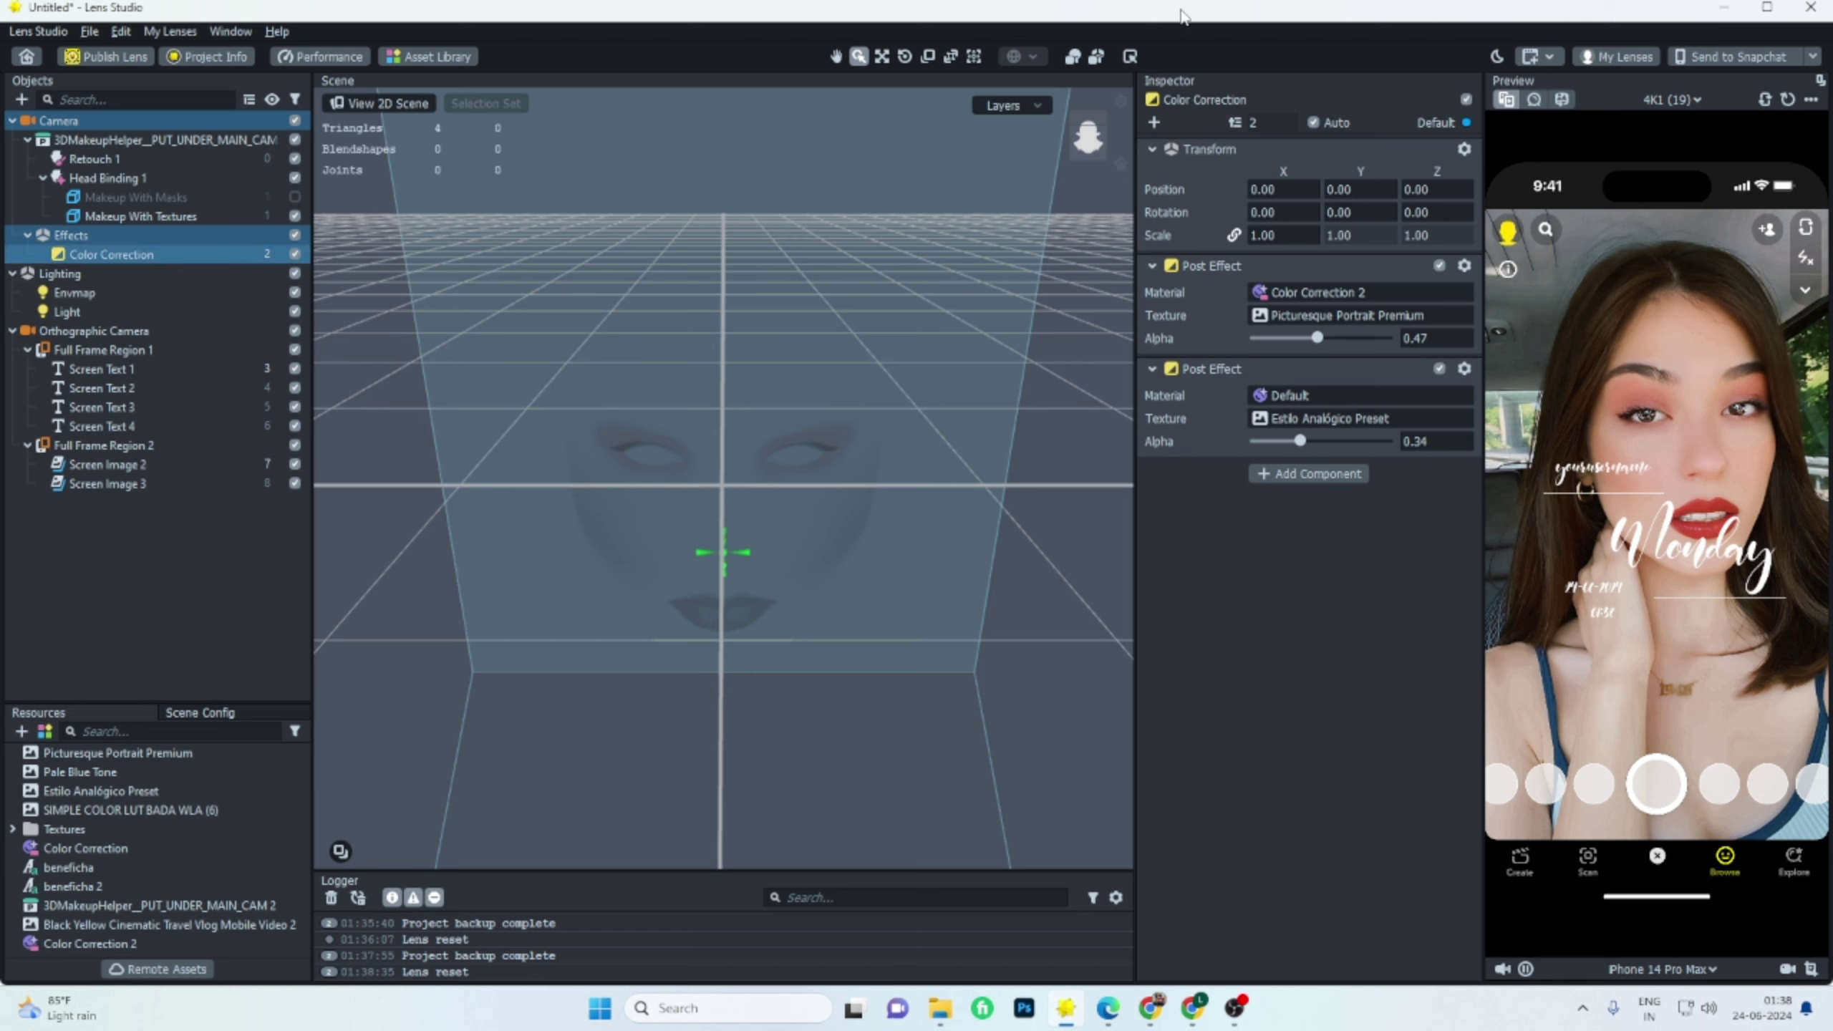
Preview the lens on the 4K1 (11) and 4K1 (15) sample images.
{"action": "left_click", "coordinate": [1685, 101]}
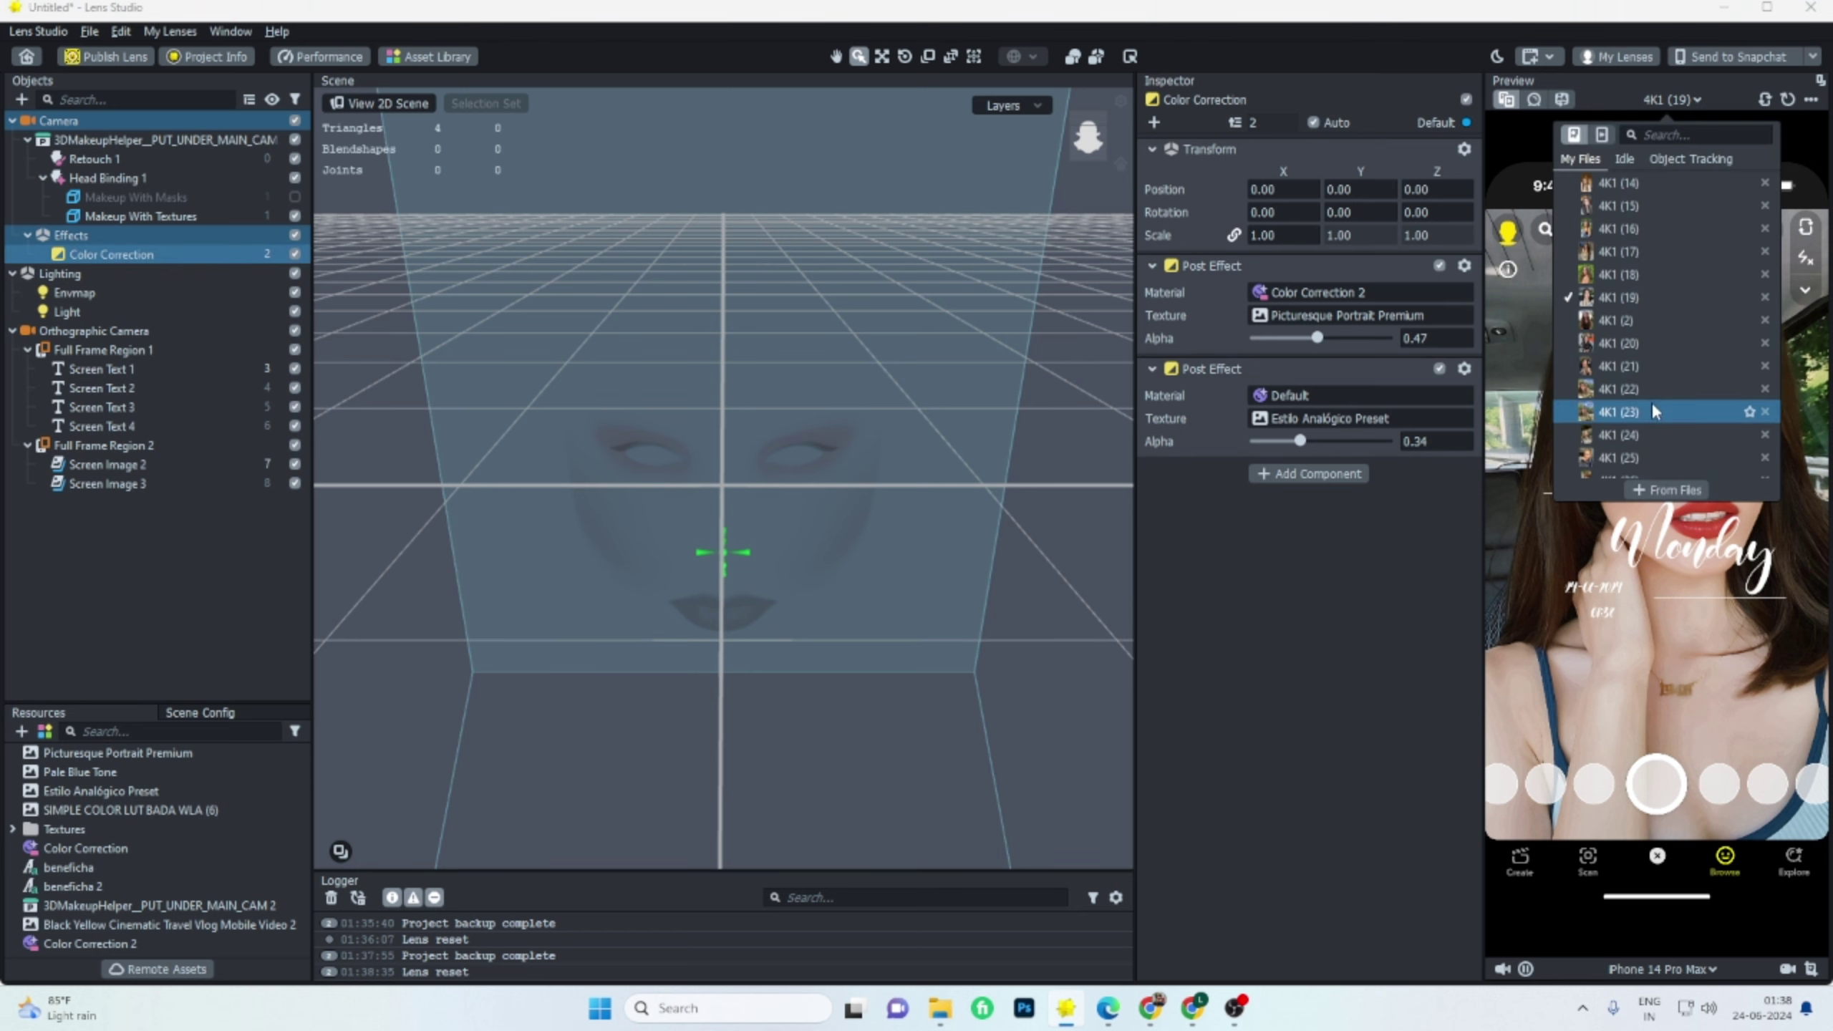
{"action": "scroll", "coordinate": [1673, 389], "scroll_direction": "up", "scroll_amount": 3}
{"action": "left_click", "coordinate": [1645, 320]}
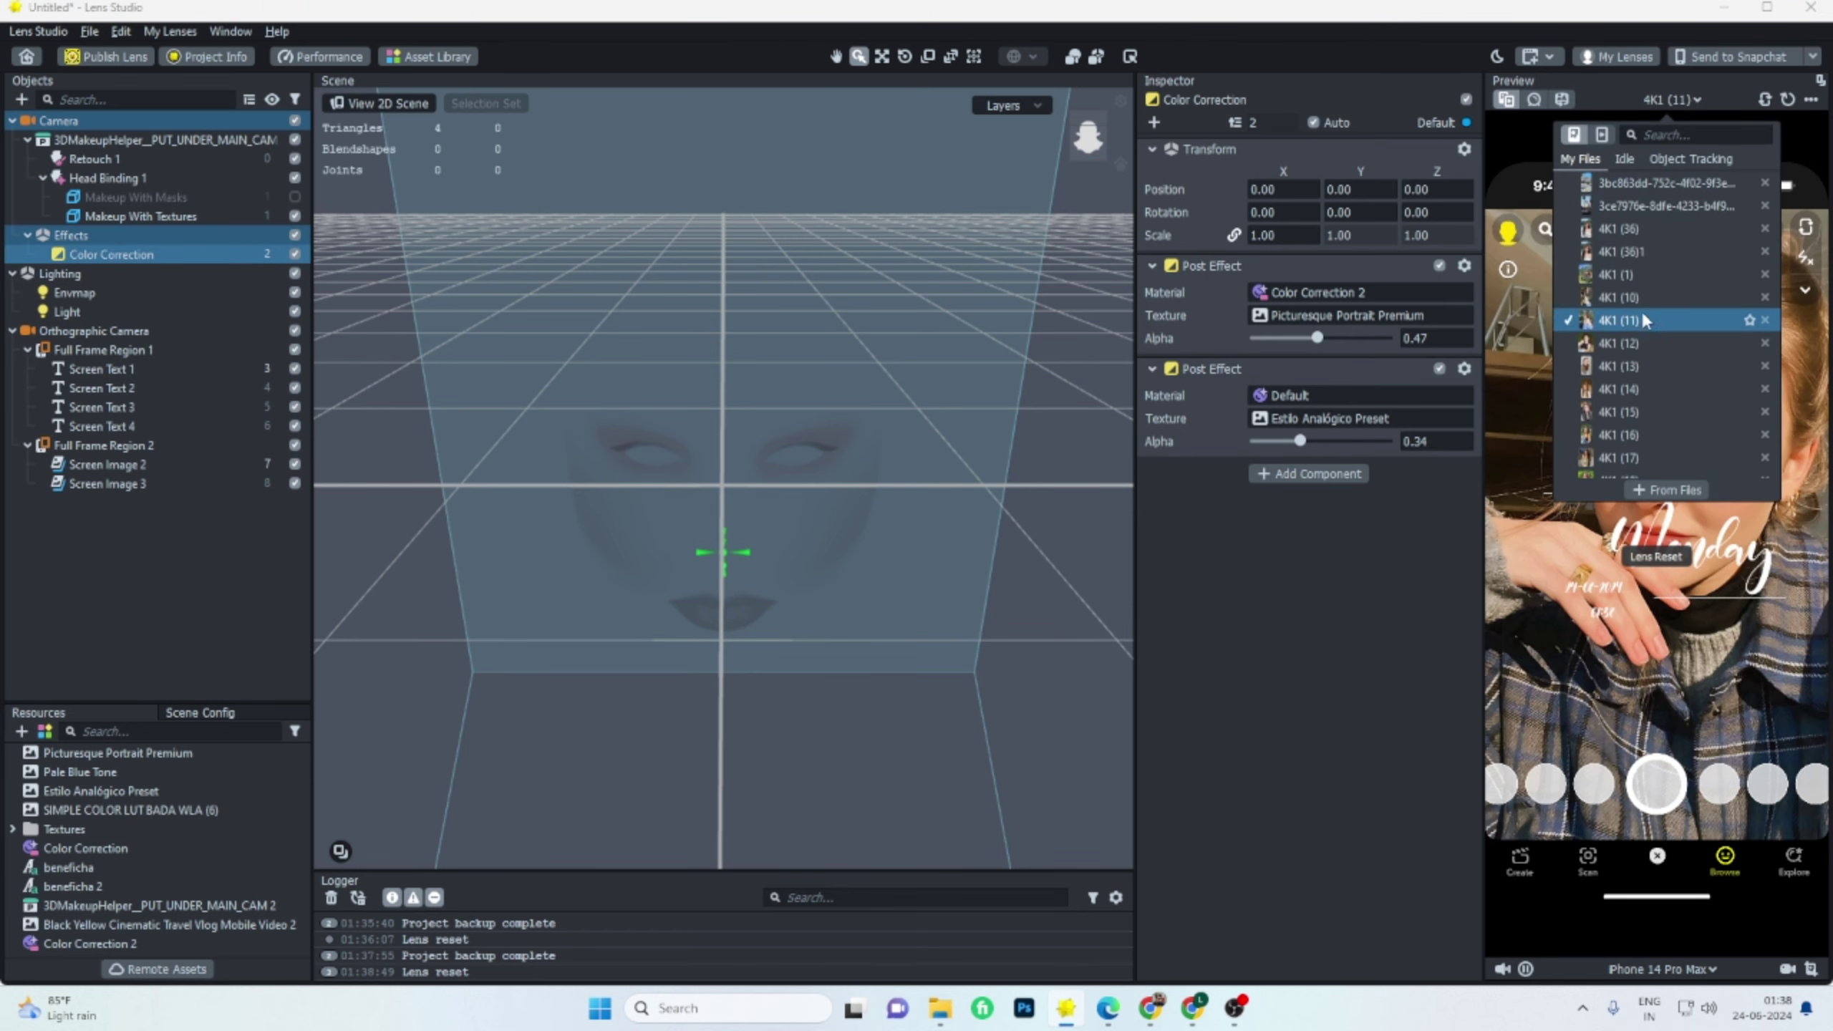
{"action": "left_click", "coordinate": [1625, 412]}
{"action": "left_click", "coordinate": [1606, 568]}
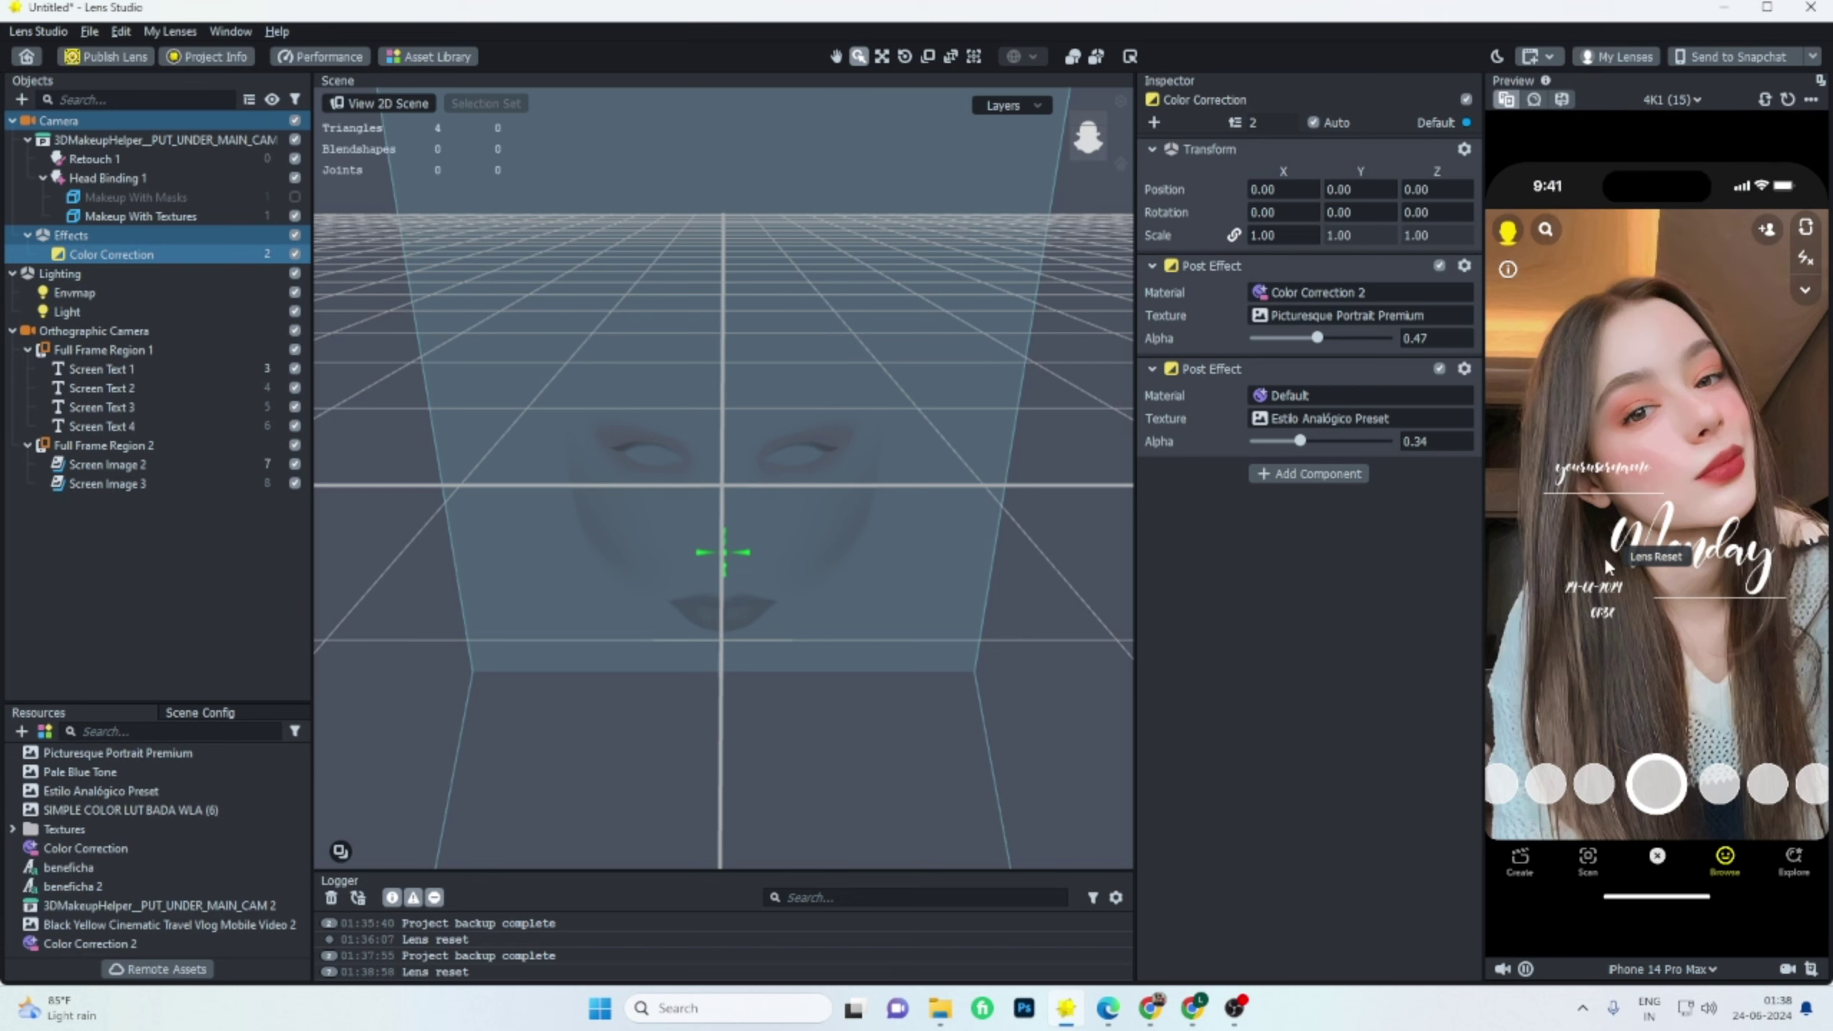
Check the Color Correction object's effect and lower the alpha of its second Post Effect to 0.21.
{"action": "left_click", "coordinate": [172, 497]}
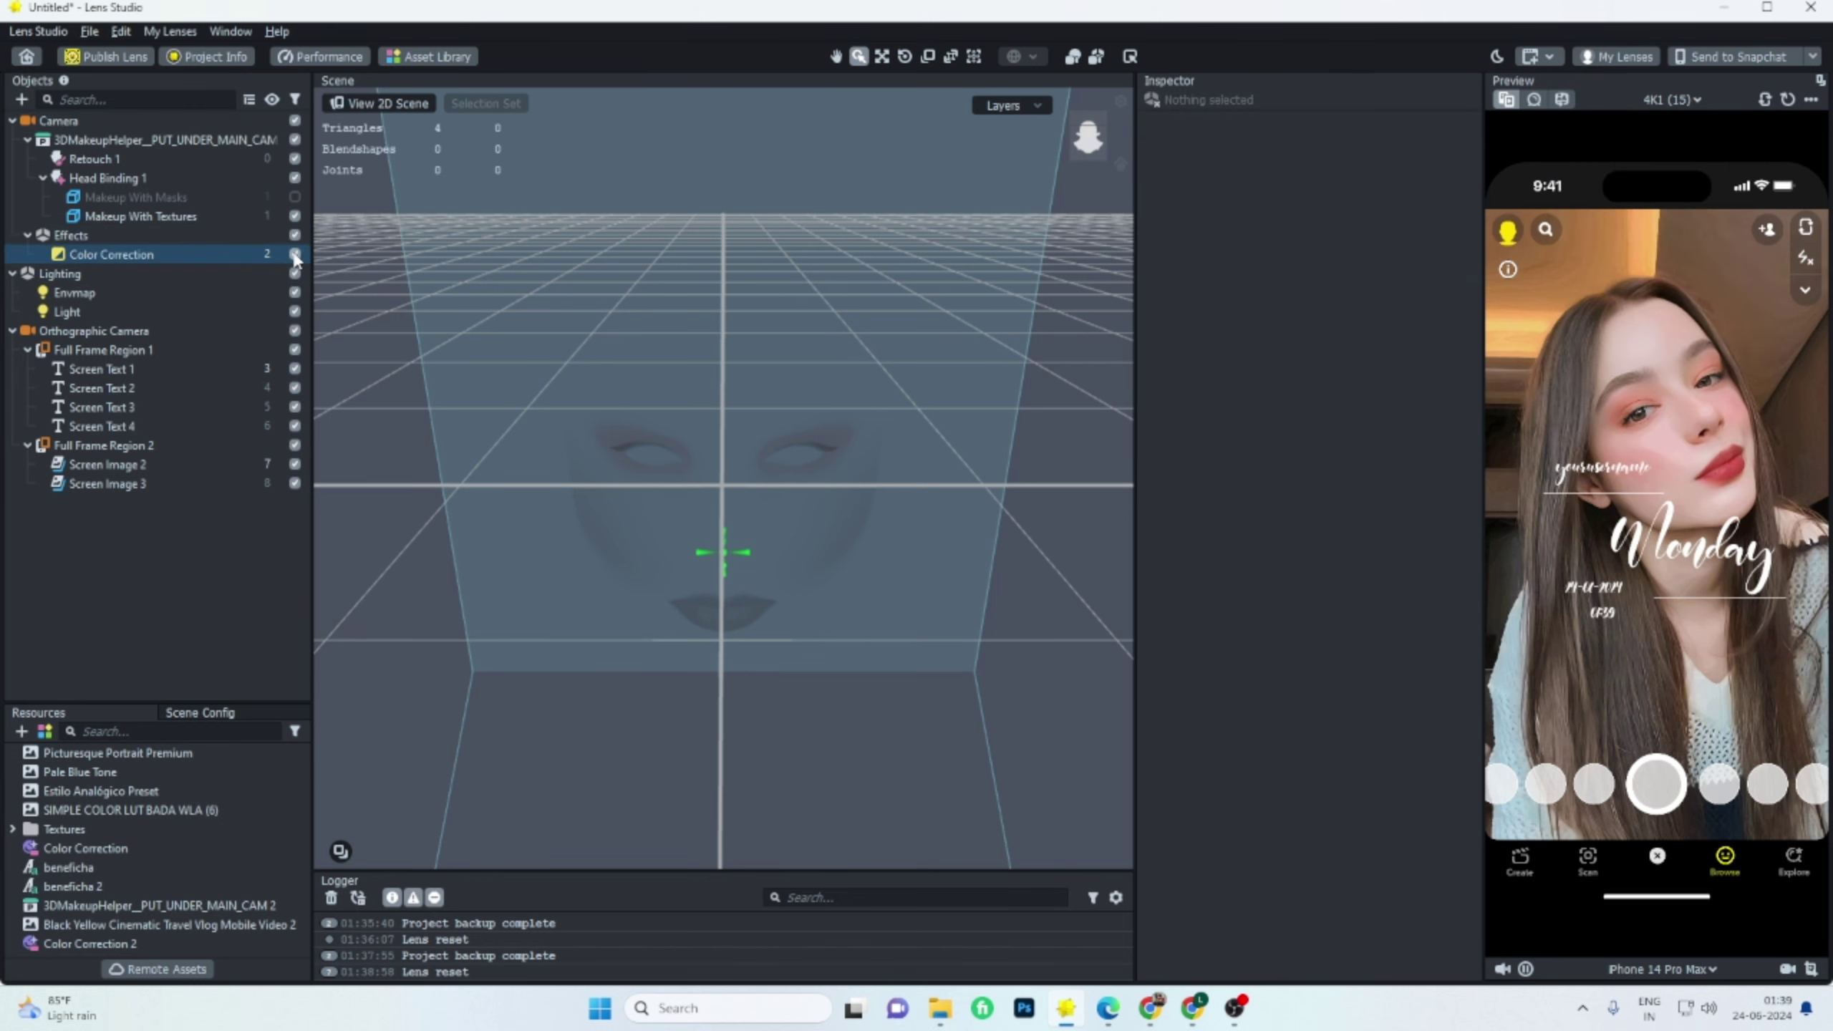
{"action": "left_click", "coordinate": [294, 257]}
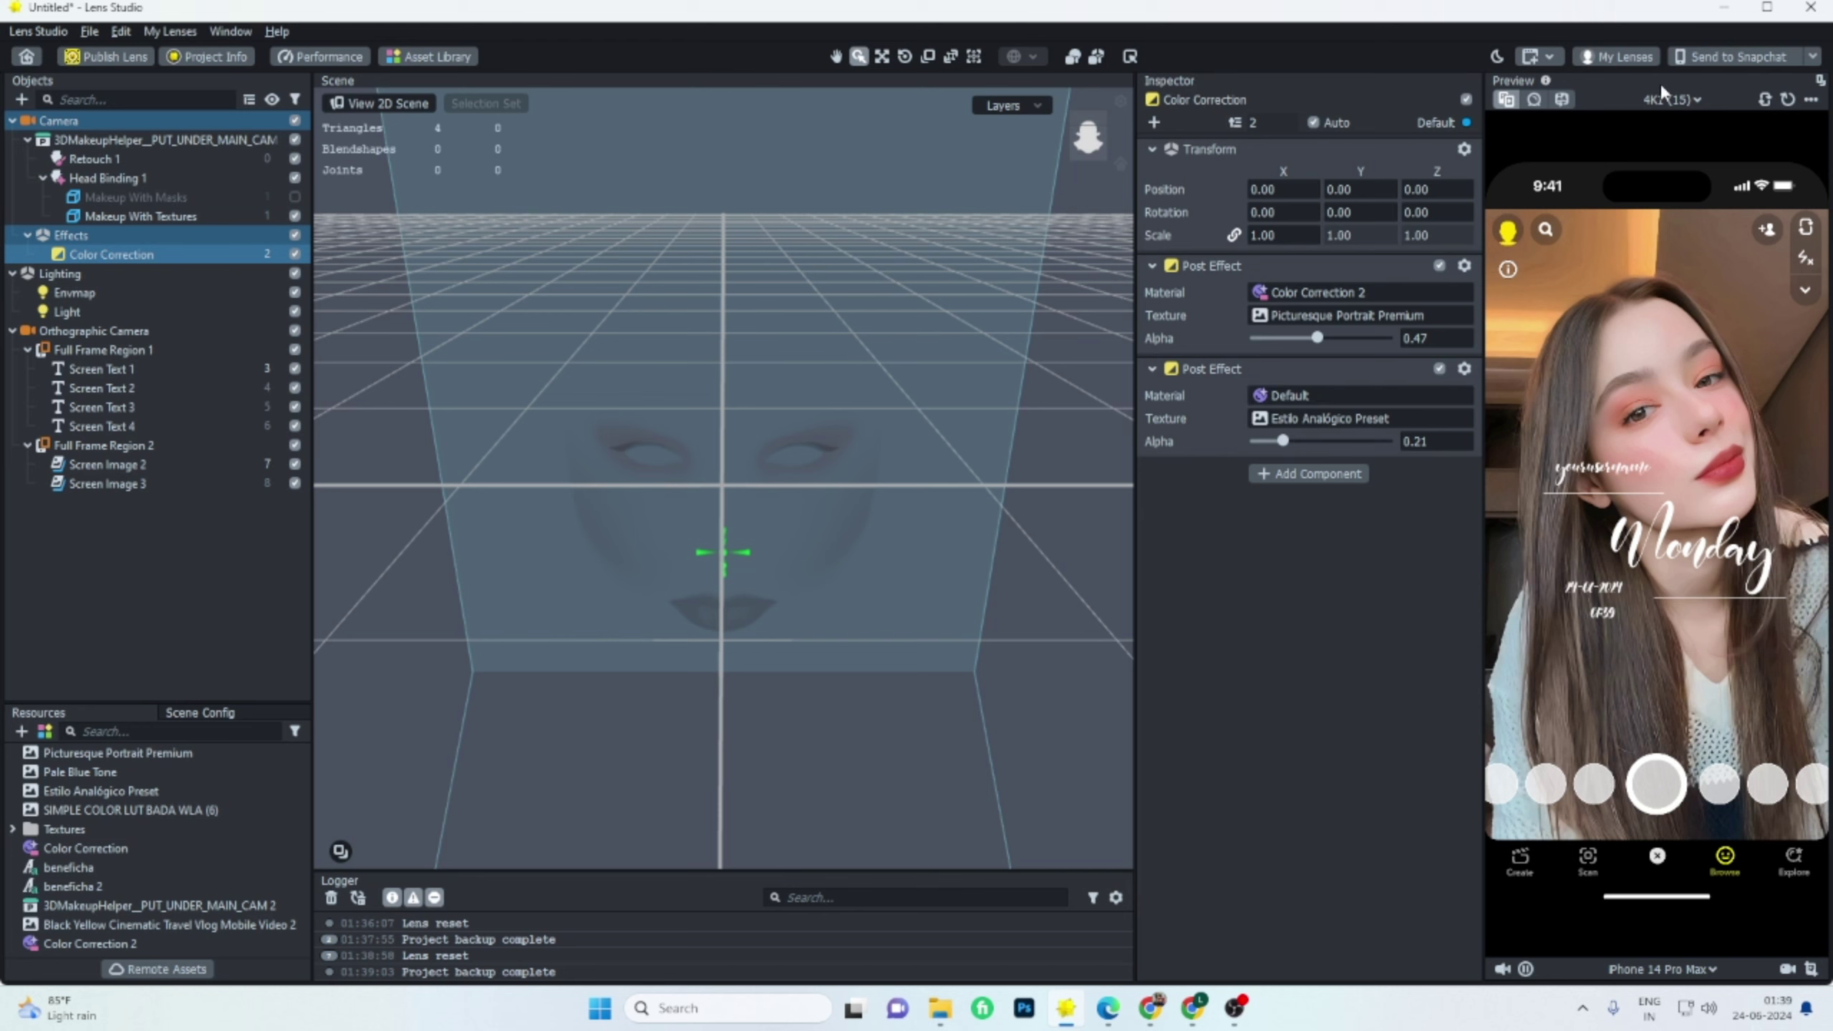
Preview the lens on the 4K1 (17), 4K1 (13) and 4K1 (12) sample images and clear the object selection.
{"action": "left_click", "coordinate": [1672, 99]}
{"action": "left_click", "coordinate": [1619, 320]}
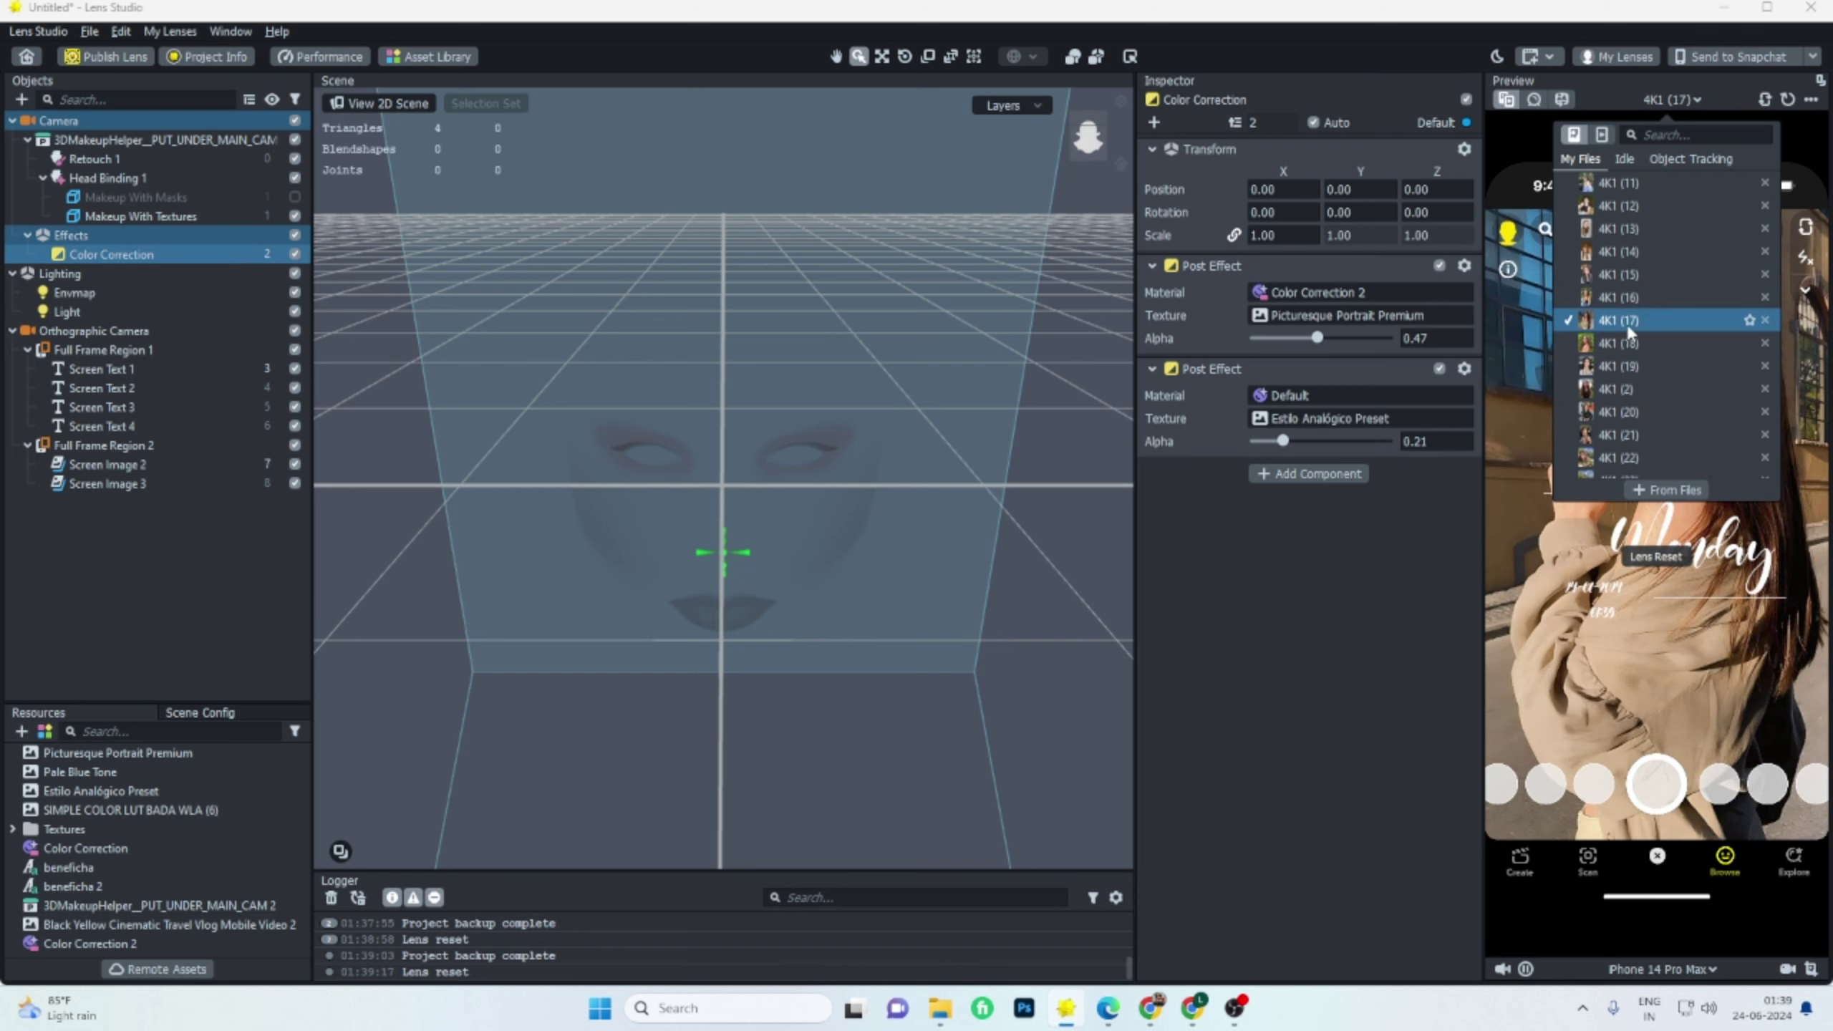
{"action": "left_click", "coordinate": [1632, 276]}
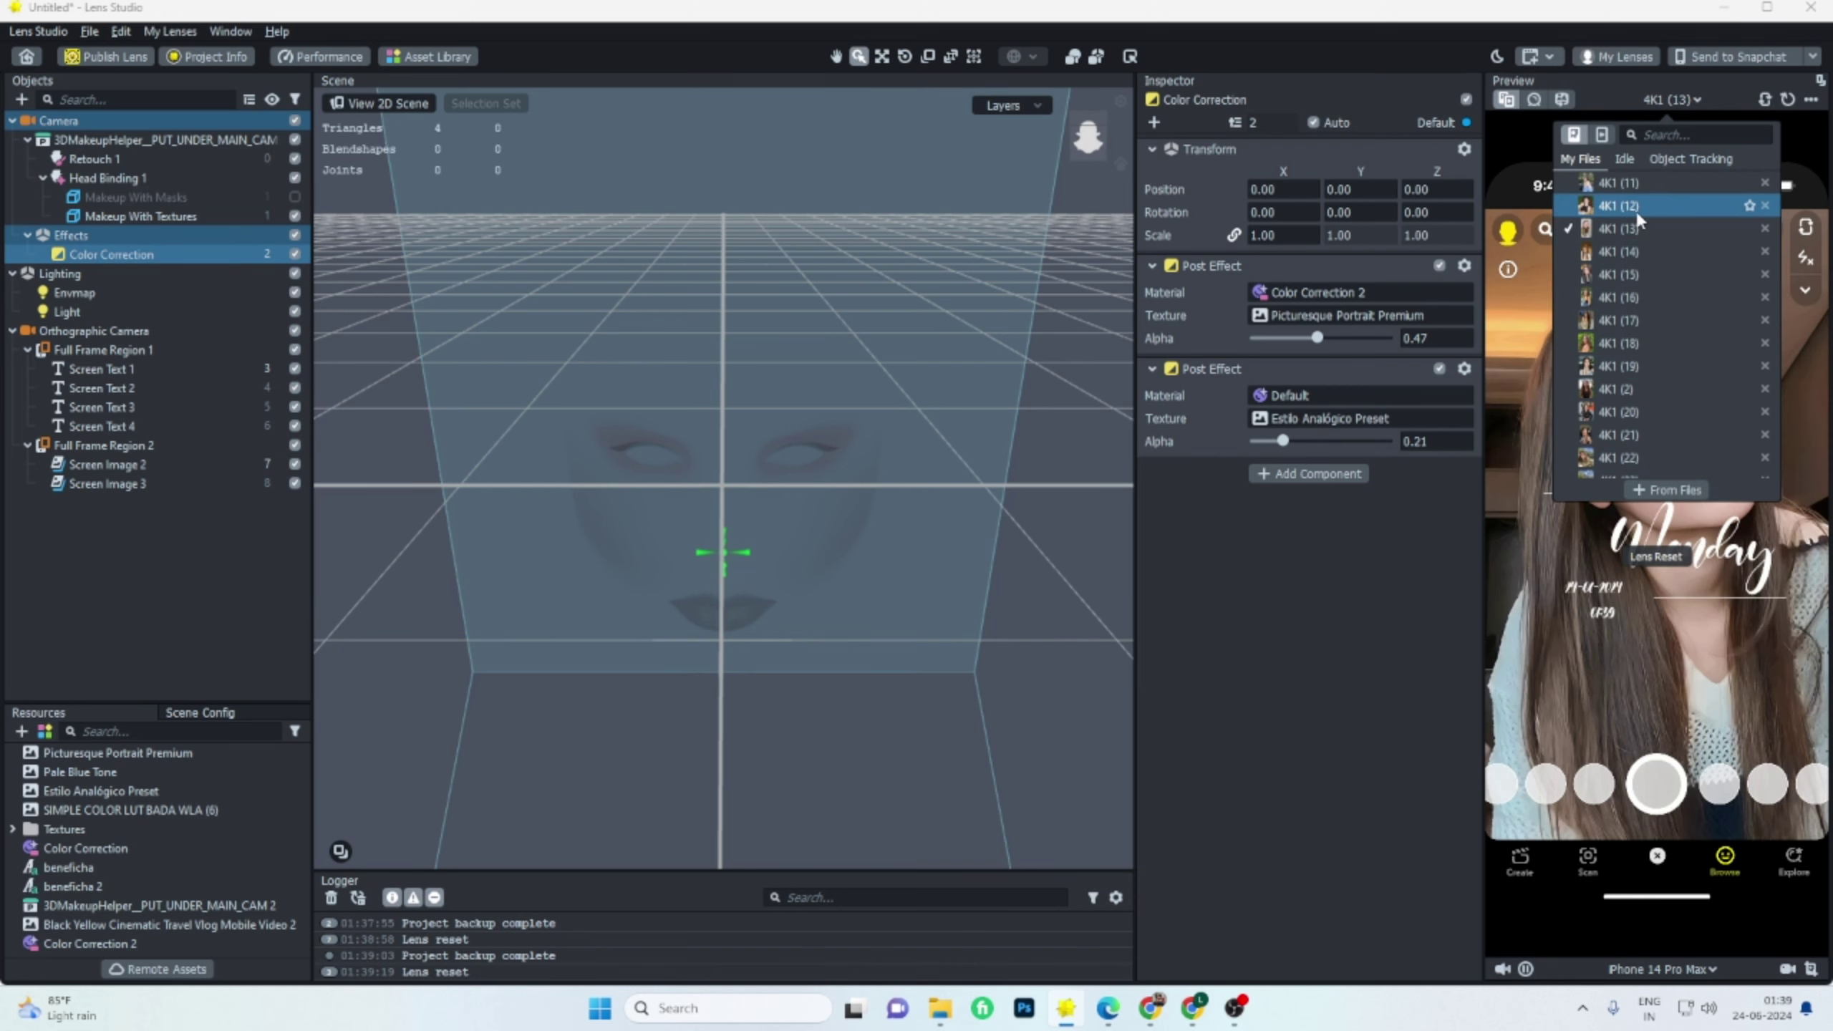
{"action": "left_click", "coordinate": [1635, 208]}
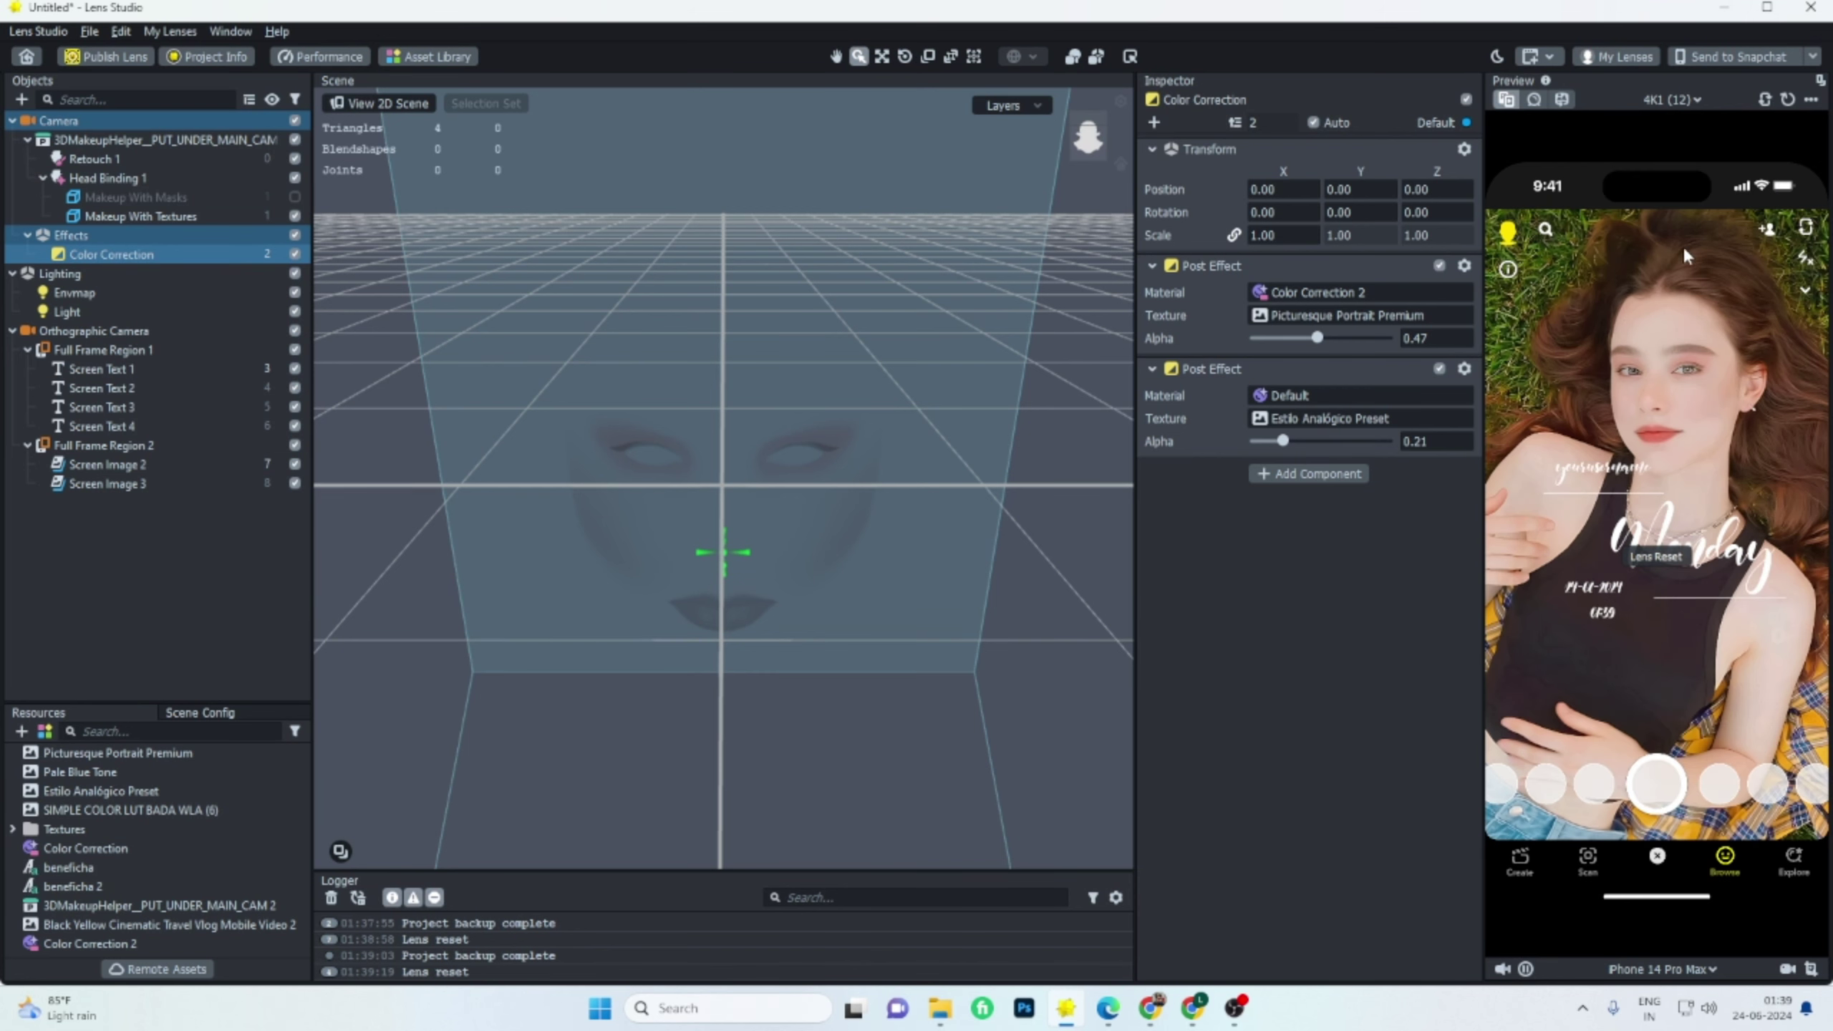
{"action": "left_click", "coordinate": [180, 492]}
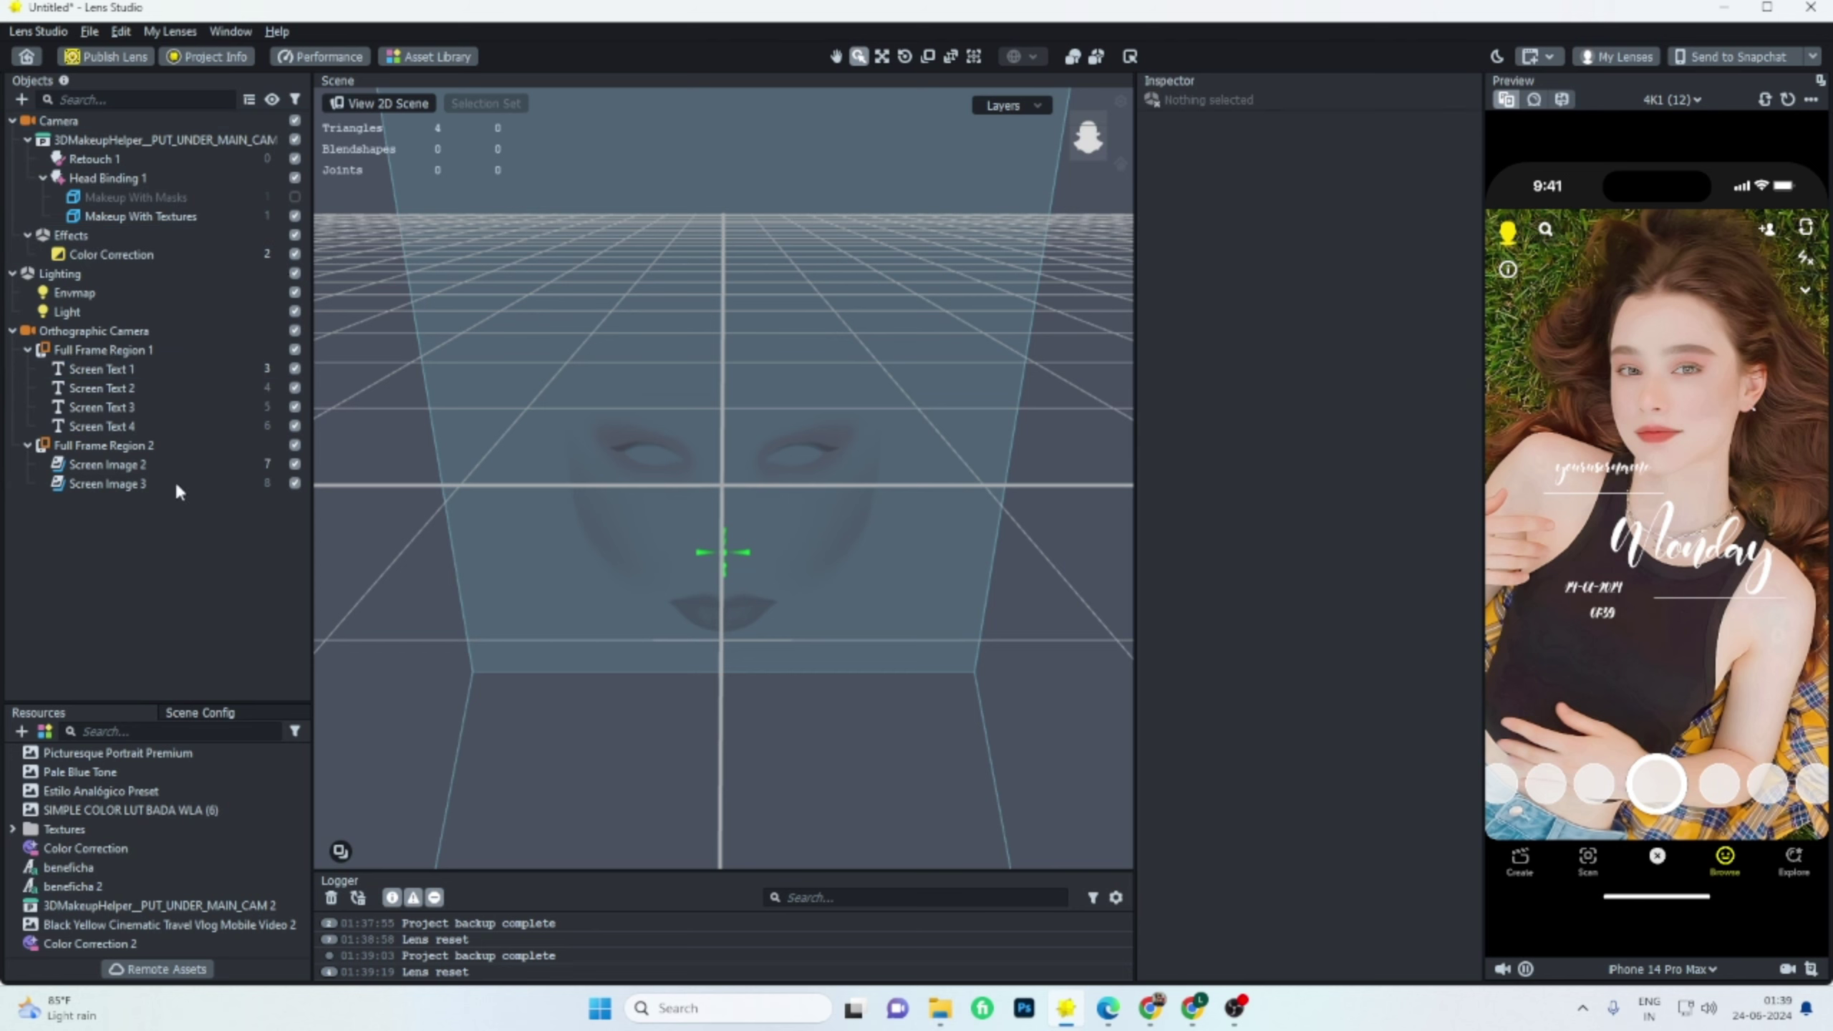